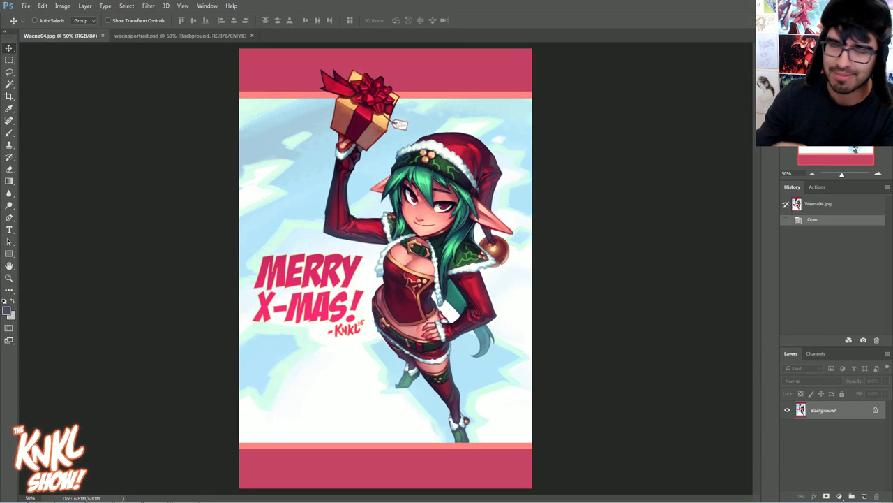
- Compare the finished Waena04.jpg artwork with the face photo references in waenaportrait.psd
{"action": "left_click", "coordinate": [181, 37]}
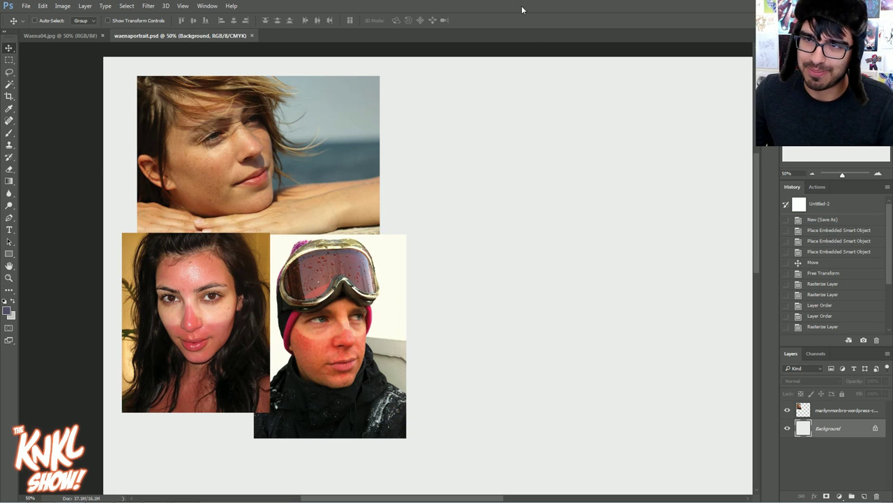
{"action": "left_click_drag", "start_coordinate": [319, 282], "coordinate": [234, 266]}
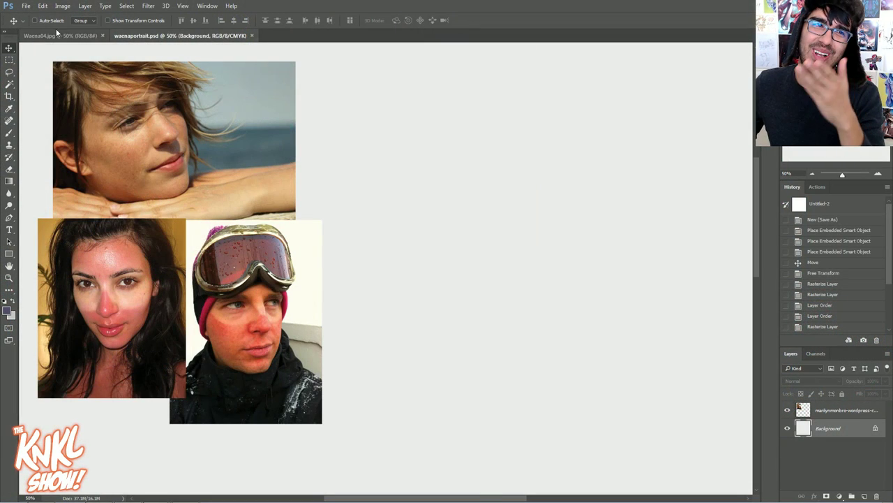
{"action": "left_click", "coordinate": [63, 35]}
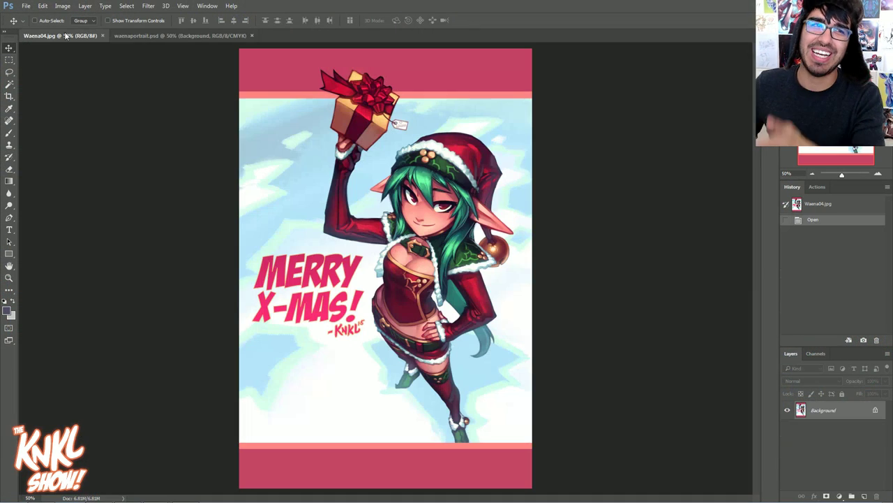
{"action": "left_click", "coordinate": [138, 36]}
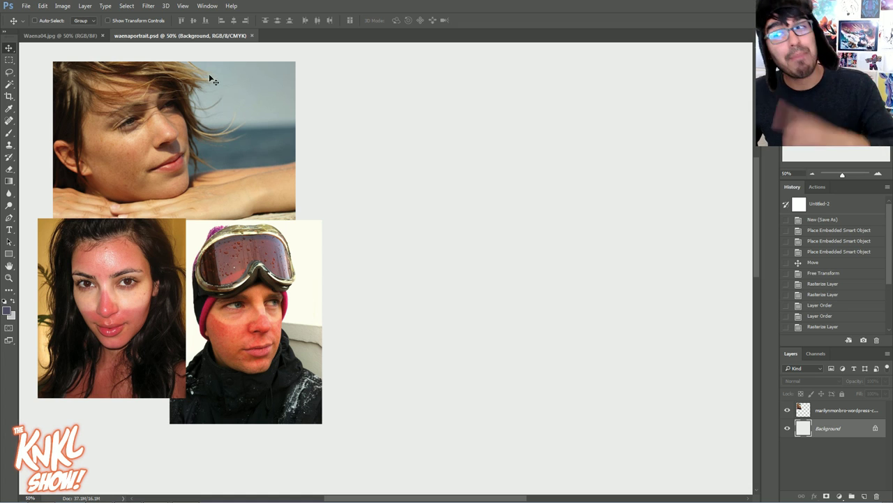
- Switch to Chrome and view all the photos posted by other people on the Facebook page
{"action": "mouse_move", "coordinate": [44, 500]}
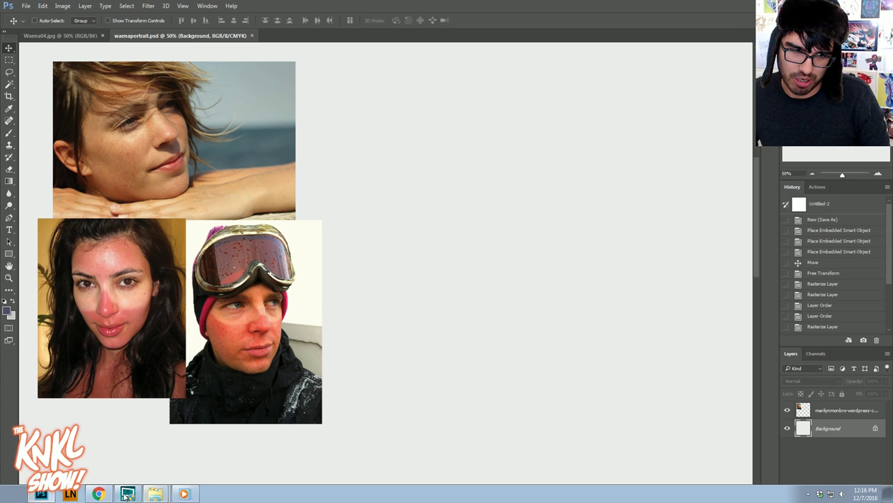
{"action": "left_click", "coordinate": [98, 495]}
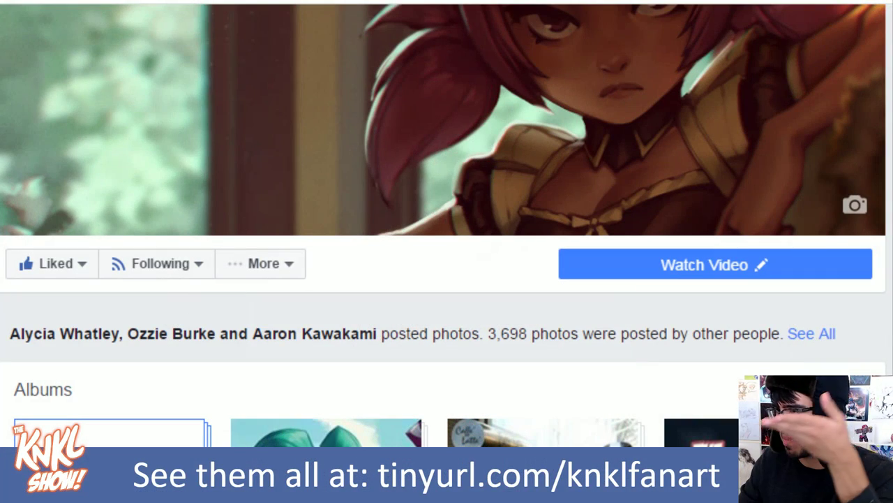
{"action": "left_click", "coordinate": [809, 334]}
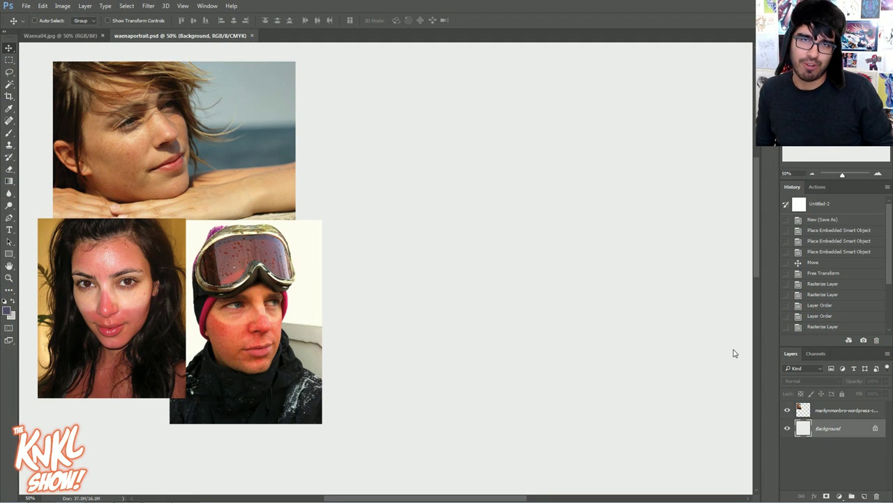
- Choose the Brush tool in waenaportrait.psd and add a new empty layer above the background
{"action": "left_click", "coordinate": [830, 91]}
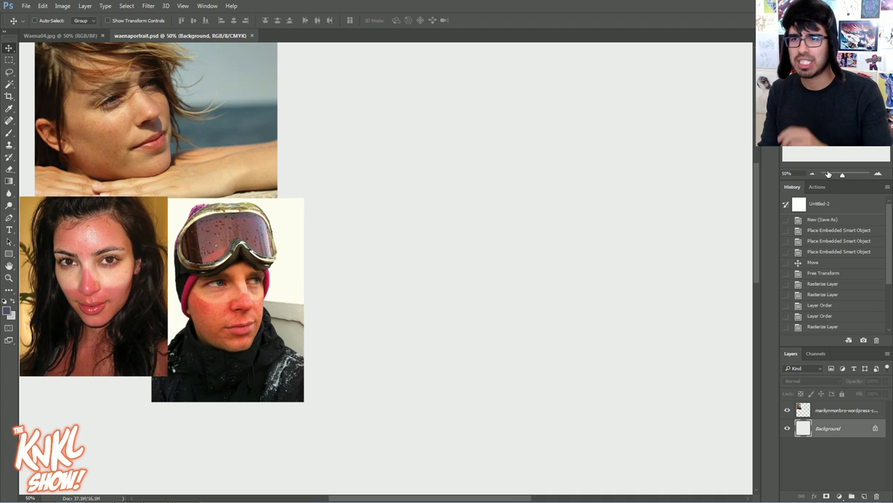
{"action": "left_click", "coordinate": [812, 173]}
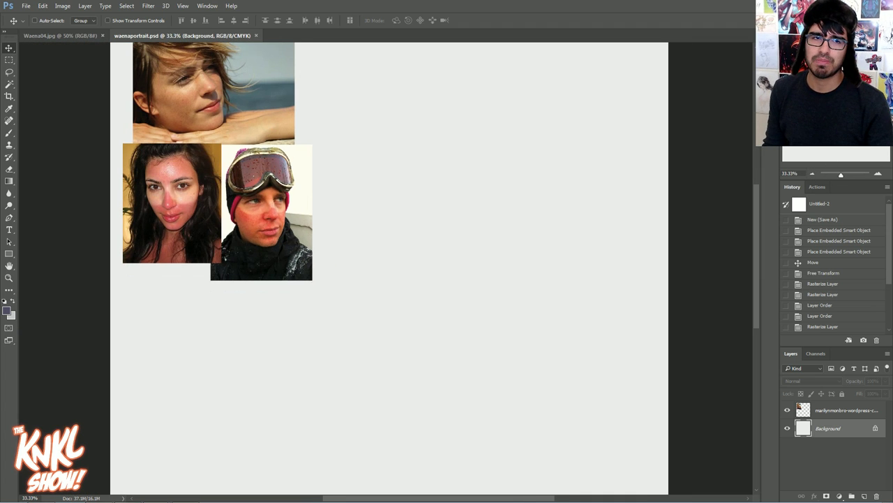
{"action": "left_click", "coordinate": [9, 133]}
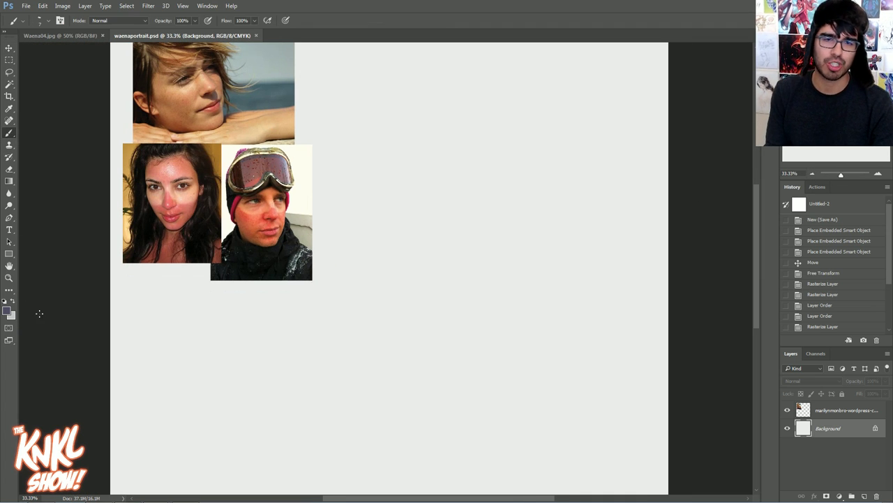
{"action": "key", "text": "ctrl+shift+n"}
{"action": "key", "text": "Return"}
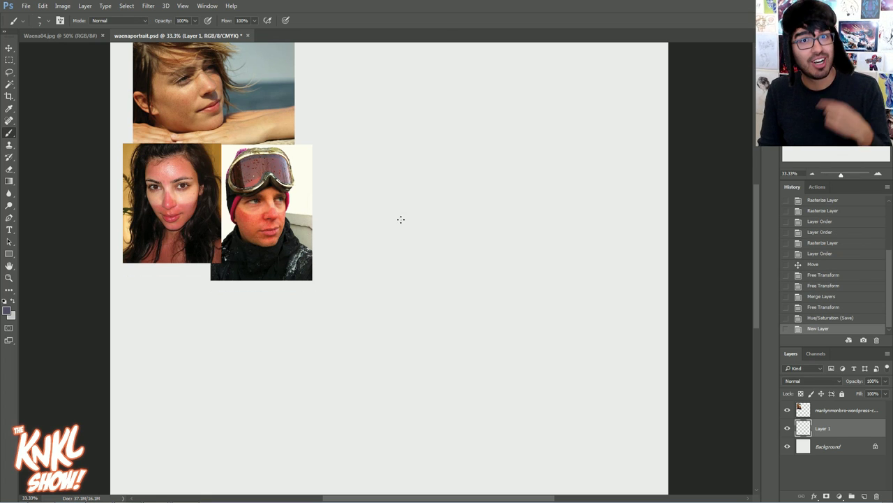
- Enlarge the brush to about 30 and sketch a roughly square thumbnail frame on the blank canvas beside the photos
{"action": "key", "text": "]"}
{"action": "key", "text": "]"}
{"action": "key", "text": "]"}
{"action": "key", "text": "]"}
{"action": "key", "text": "]"}
{"action": "key", "text": "]"}
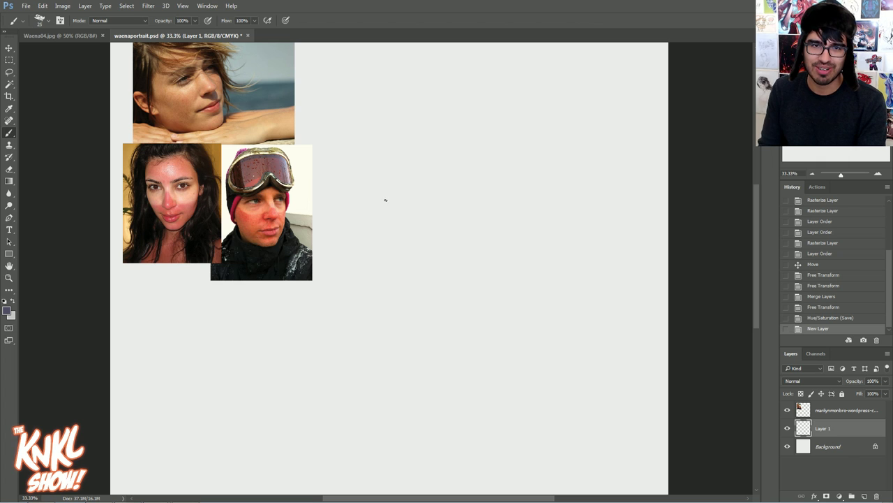
{"action": "key", "text": "bracketright"}
{"action": "left_click_drag", "start_coordinate": [369, 183], "coordinate": [381, 296]}
{"action": "key", "text": "bracketleft"}
{"action": "mouse_move", "coordinate": [369, 182]}
{"action": "left_mouse_down"}
{"action": "mouse_move", "coordinate": [512, 158]}
{"action": "mouse_move", "coordinate": [519, 209]}
{"action": "left_mouse_up"}
{"action": "mouse_move", "coordinate": [516, 174]}
{"action": "left_mouse_down"}
{"action": "mouse_move", "coordinate": [528, 290]}
{"action": "mouse_move", "coordinate": [437, 301]}
{"action": "left_mouse_up"}
{"action": "left_click_drag", "start_coordinate": [381, 303], "coordinate": [438, 300]}
{"action": "left_click_drag", "start_coordinate": [373, 188], "coordinate": [381, 298]}
{"action": "mouse_move", "coordinate": [367, 183]}
{"action": "left_mouse_down"}
{"action": "mouse_move", "coordinate": [461, 152]}
{"action": "mouse_move", "coordinate": [546, 162]}
{"action": "left_mouse_up"}
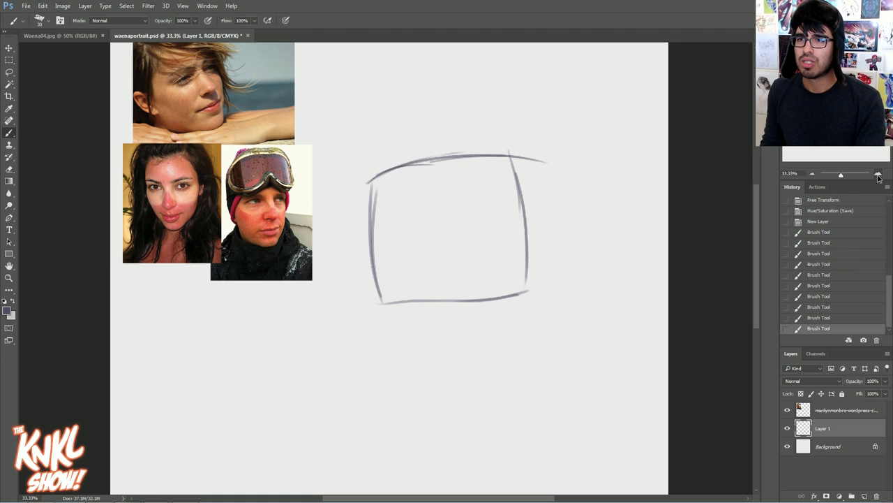
- Pick a slightly lighter greyish purple and sketch an egg-shaped head in the frame's upper left area
{"action": "left_click", "coordinate": [878, 175]}
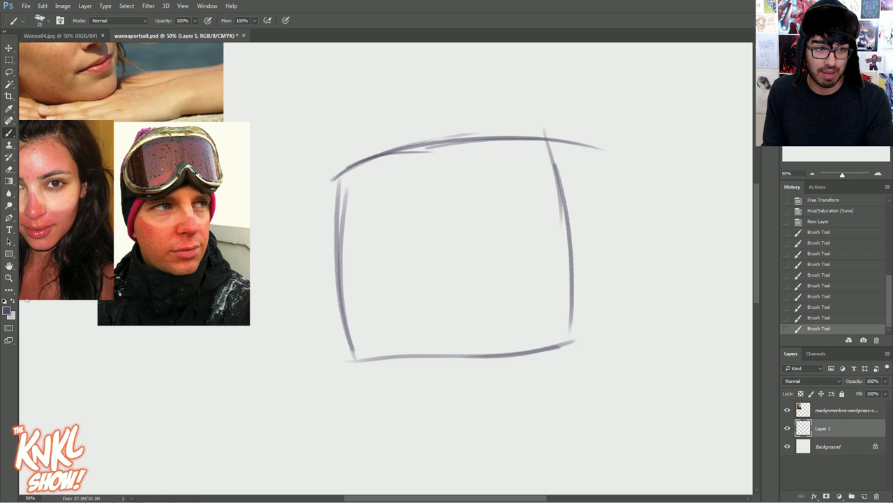
{"action": "left_click", "coordinate": [8, 314]}
{"action": "left_click_drag", "start_coordinate": [111, 265], "coordinate": [102, 257]}
{"action": "left_click", "coordinate": [292, 201]}
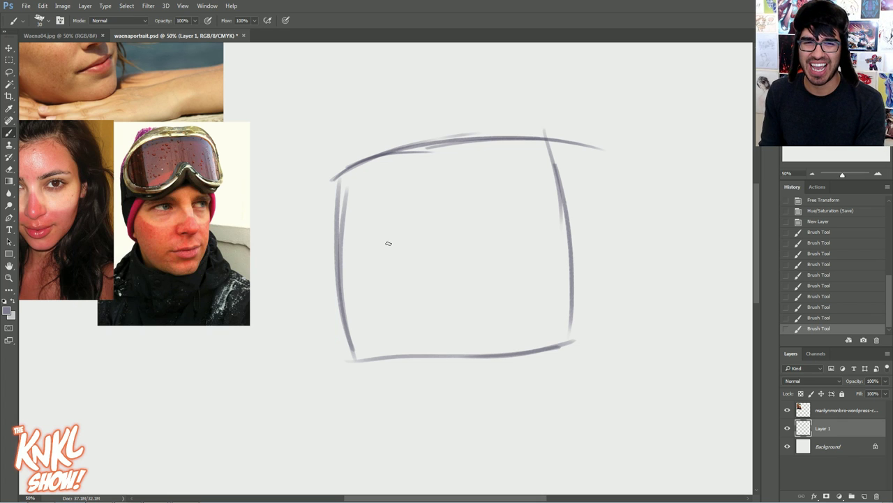
{"action": "key", "text": "bracketleft"}
{"action": "key", "text": "bracketleft"}
{"action": "key", "text": "bracketleft"}
{"action": "left_click_drag", "start_coordinate": [347, 234], "coordinate": [386, 272]}
{"action": "mouse_move", "coordinate": [391, 272]}
{"action": "left_mouse_down"}
{"action": "mouse_move", "coordinate": [411, 283]}
{"action": "mouse_move", "coordinate": [462, 229]}
{"action": "left_mouse_up"}
{"action": "key", "text": "bracketleft"}
{"action": "left_click_drag", "start_coordinate": [449, 179], "coordinate": [438, 264]}
{"action": "left_click_drag", "start_coordinate": [421, 169], "coordinate": [413, 279]}
{"action": "key", "text": "bracketright"}
{"action": "key", "text": "bracketright"}
{"action": "key", "text": "bracketright"}
{"action": "left_click_drag", "start_coordinate": [452, 174], "coordinate": [392, 246]}
{"action": "mouse_move", "coordinate": [399, 276]}
{"action": "left_mouse_down"}
{"action": "mouse_move", "coordinate": [413, 165]}
{"action": "mouse_move", "coordinate": [394, 263]}
{"action": "left_mouse_up"}
- Sketch the neck and a long diagonal shoulder line running from below the chin toward the frame's lower edge
{"action": "left_click_drag", "start_coordinate": [351, 250], "coordinate": [404, 281]}
{"action": "left_click_drag", "start_coordinate": [362, 219], "coordinate": [403, 275]}
{"action": "mouse_move", "coordinate": [345, 265]}
{"action": "left_mouse_down"}
{"action": "mouse_move", "coordinate": [391, 282]}
{"action": "mouse_move", "coordinate": [458, 338]}
{"action": "left_mouse_up"}
{"action": "left_click_drag", "start_coordinate": [406, 295], "coordinate": [461, 340]}
{"action": "key", "text": "bracketleft"}
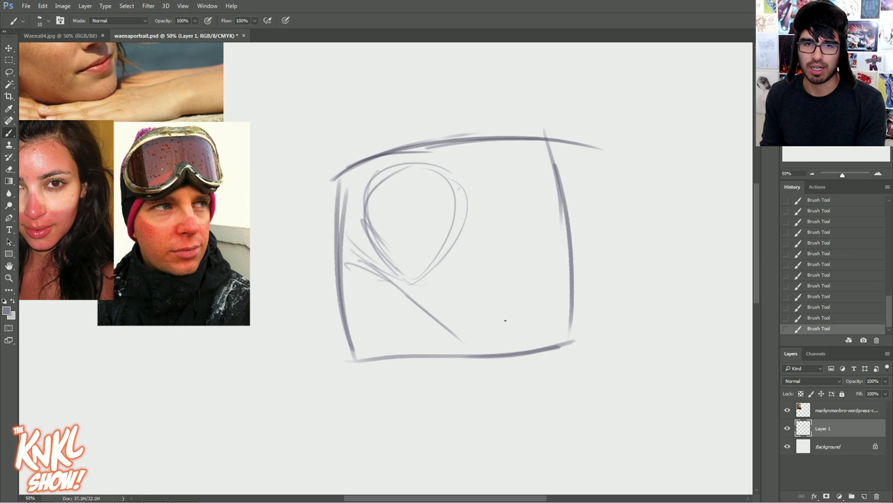
- Refine the head outline with thinner strokes and add diagonal brow guidelines across the face
{"action": "key", "text": "bracketleft"}
{"action": "left_click_drag", "start_coordinate": [441, 166], "coordinate": [418, 279]}
{"action": "left_click_drag", "start_coordinate": [406, 186], "coordinate": [442, 174]}
{"action": "left_click_drag", "start_coordinate": [418, 170], "coordinate": [382, 264]}
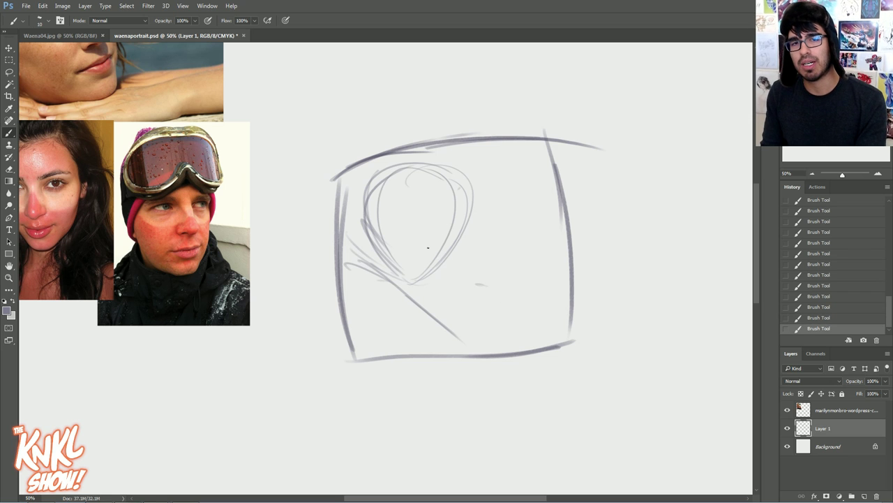
{"action": "left_click_drag", "start_coordinate": [378, 179], "coordinate": [427, 228]}
{"action": "mouse_move", "coordinate": [407, 174]}
{"action": "left_mouse_down"}
{"action": "mouse_move", "coordinate": [414, 210]}
{"action": "mouse_move", "coordinate": [475, 232]}
{"action": "mouse_move", "coordinate": [470, 204]}
{"action": "left_mouse_up"}
{"action": "key", "text": "bracketleft"}
{"action": "left_click_drag", "start_coordinate": [364, 183], "coordinate": [409, 284]}
- Sketch a large curved form rising from beside the head and arching past the frame's right edge
{"action": "mouse_move", "coordinate": [508, 251]}
{"action": "left_mouse_down"}
{"action": "mouse_move", "coordinate": [479, 282]}
{"action": "mouse_move", "coordinate": [525, 280]}
{"action": "left_mouse_up"}
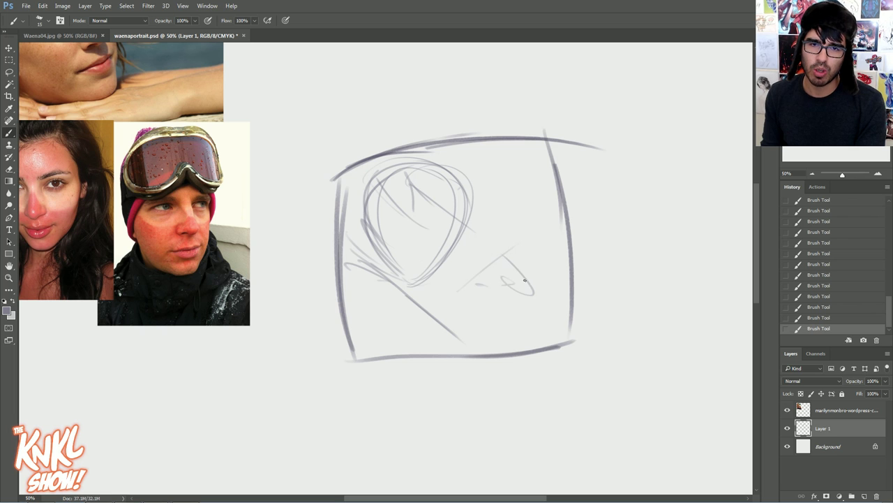
{"action": "mouse_move", "coordinate": [471, 293]}
{"action": "left_mouse_down"}
{"action": "mouse_move", "coordinate": [522, 171]}
{"action": "mouse_move", "coordinate": [597, 143]}
{"action": "mouse_move", "coordinate": [656, 201]}
{"action": "left_mouse_up"}
{"action": "mouse_move", "coordinate": [524, 171]}
{"action": "left_mouse_down"}
{"action": "mouse_move", "coordinate": [627, 155]}
{"action": "mouse_move", "coordinate": [650, 231]}
{"action": "left_mouse_up"}
{"action": "mouse_move", "coordinate": [646, 210]}
{"action": "left_mouse_down"}
{"action": "mouse_move", "coordinate": [591, 316]}
{"action": "mouse_move", "coordinate": [577, 141]}
{"action": "left_mouse_up"}
{"action": "left_click_drag", "start_coordinate": [532, 180], "coordinate": [474, 289]}
{"action": "mouse_move", "coordinate": [516, 238]}
{"action": "left_mouse_down"}
{"action": "mouse_move", "coordinate": [553, 148]}
{"action": "mouse_move", "coordinate": [536, 178]}
{"action": "left_mouse_up"}
{"action": "left_click_drag", "start_coordinate": [548, 159], "coordinate": [511, 222]}
{"action": "mouse_move", "coordinate": [525, 172]}
{"action": "left_mouse_down"}
{"action": "mouse_move", "coordinate": [571, 150]}
{"action": "mouse_move", "coordinate": [529, 202]}
{"action": "left_mouse_up"}
{"action": "left_click_drag", "start_coordinate": [545, 148], "coordinate": [482, 288]}
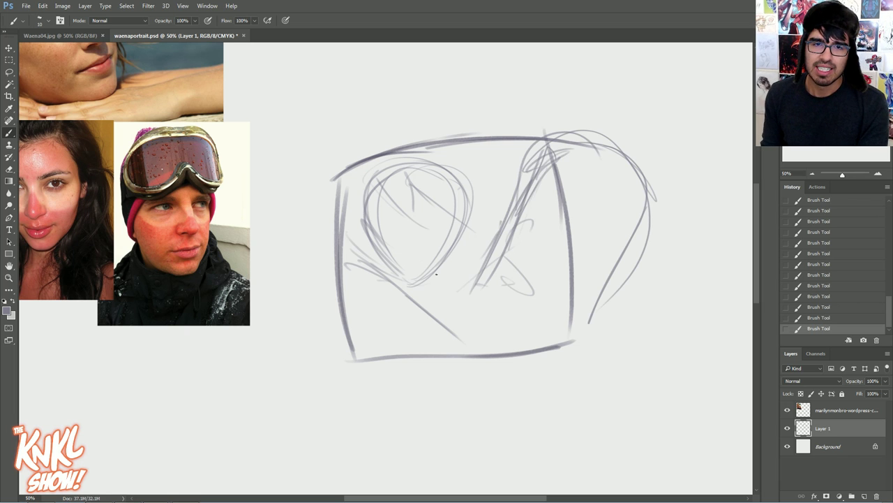
- Sketch the first thumbnail's face with a mouth guideline, two oval eyes and slanted brows
{"action": "left_click_drag", "start_coordinate": [419, 265], "coordinate": [492, 288]}
{"action": "key", "text": "ctrl+plus"}
{"action": "left_click_drag", "start_coordinate": [418, 279], "coordinate": [472, 259]}
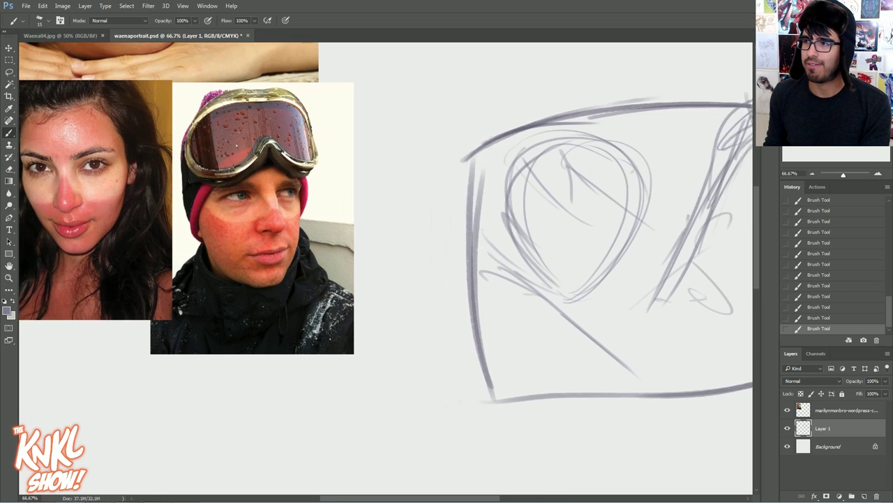
{"action": "left_click_drag", "start_coordinate": [606, 167], "coordinate": [624, 162]}
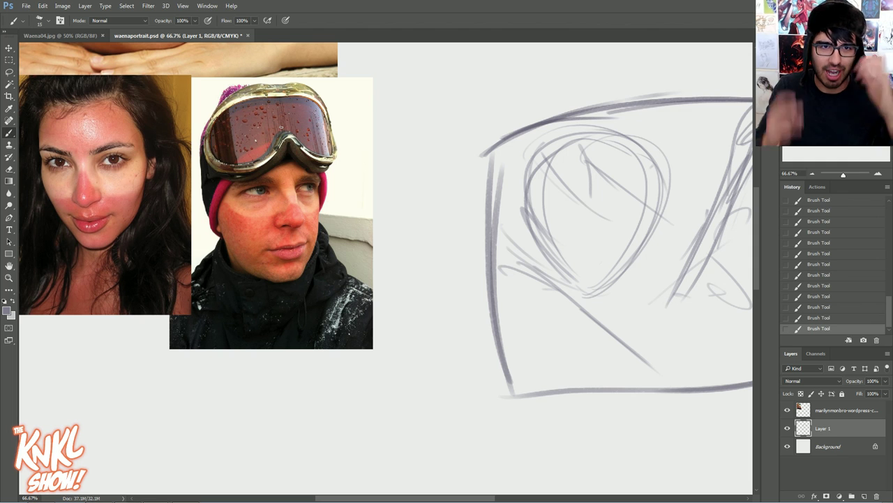
{"action": "mouse_move", "coordinate": [584, 211]}
{"action": "left_mouse_down"}
{"action": "mouse_move", "coordinate": [516, 240]}
{"action": "mouse_move", "coordinate": [507, 230]}
{"action": "left_mouse_up"}
{"action": "key", "text": "bracketright"}
{"action": "key", "text": "bracketright"}
{"action": "key", "text": "bracketright"}
{"action": "left_click_drag", "start_coordinate": [478, 267], "coordinate": [553, 259]}
{"action": "left_click_drag", "start_coordinate": [513, 219], "coordinate": [469, 201]}
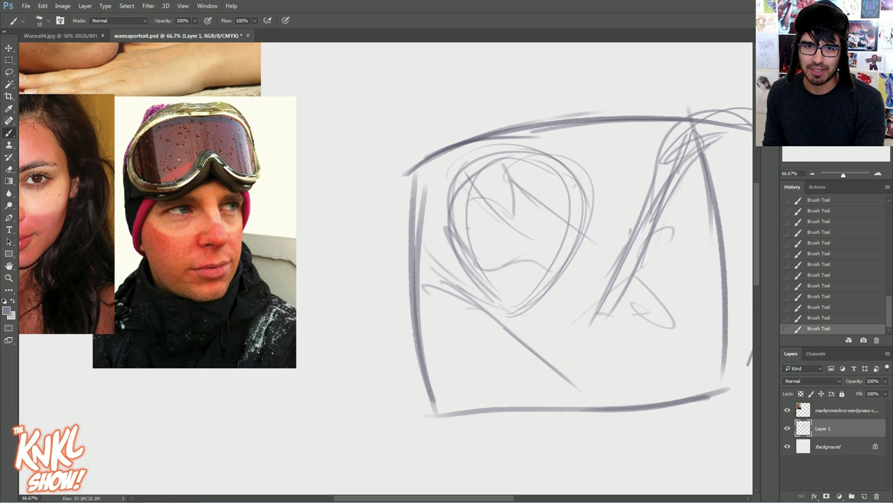
{"action": "mouse_move", "coordinate": [489, 234]}
{"action": "left_mouse_down"}
{"action": "mouse_move", "coordinate": [517, 236]}
{"action": "mouse_move", "coordinate": [488, 210]}
{"action": "mouse_move", "coordinate": [499, 217]}
{"action": "left_mouse_up"}
{"action": "left_click_drag", "start_coordinate": [573, 204], "coordinate": [552, 245]}
{"action": "key", "text": "bracketright"}
{"action": "mouse_move", "coordinate": [485, 222]}
{"action": "left_mouse_down"}
{"action": "mouse_move", "coordinate": [483, 229]}
{"action": "mouse_move", "coordinate": [477, 198]}
{"action": "mouse_move", "coordinate": [504, 206]}
{"action": "left_mouse_up"}
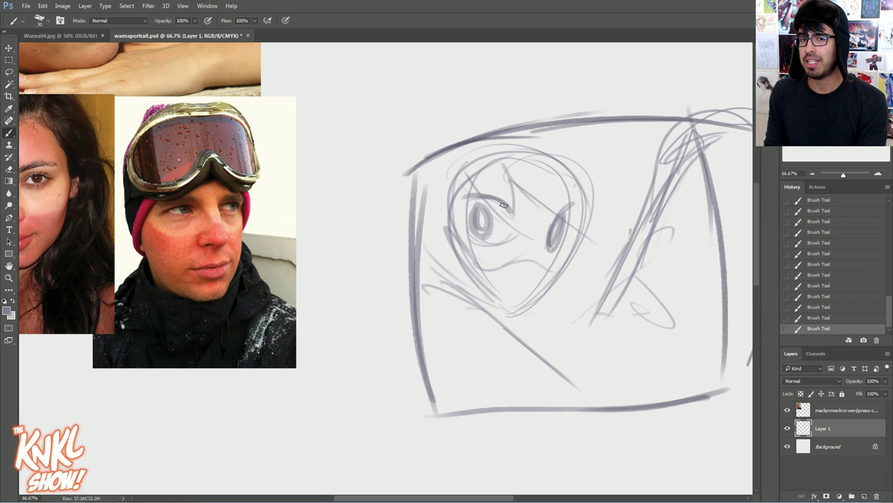
- Thicken the brush and draw a bold contour around the top and sides of the first thumbnail's head
{"action": "key", "text": "bracketright"}
{"action": "left_click_drag", "start_coordinate": [524, 133], "coordinate": [575, 174]}
{"action": "left_click_drag", "start_coordinate": [478, 133], "coordinate": [541, 136]}
{"action": "left_click_drag", "start_coordinate": [446, 241], "coordinate": [444, 167]}
{"action": "mouse_move", "coordinate": [448, 232]}
{"action": "left_mouse_down"}
{"action": "mouse_move", "coordinate": [529, 132]}
{"action": "mouse_move", "coordinate": [552, 150]}
{"action": "mouse_move", "coordinate": [590, 219]}
{"action": "left_mouse_up"}
{"action": "left_click_drag", "start_coordinate": [532, 131], "coordinate": [591, 198]}
{"action": "left_click_drag", "start_coordinate": [516, 132], "coordinate": [544, 140]}
- Draw the first thumbnail's mouth and rough in the neck, collar and shoulder with a smaller brush
{"action": "key", "text": "bracketleft"}
{"action": "left_click_drag", "start_coordinate": [494, 283], "coordinate": [514, 291]}
{"action": "left_click_drag", "start_coordinate": [497, 280], "coordinate": [528, 289]}
{"action": "mouse_move", "coordinate": [498, 328]}
{"action": "left_mouse_down"}
{"action": "mouse_move", "coordinate": [427, 288]}
{"action": "mouse_move", "coordinate": [456, 281]}
{"action": "mouse_move", "coordinate": [466, 294]}
{"action": "left_mouse_up"}
{"action": "left_click_drag", "start_coordinate": [521, 305], "coordinate": [546, 352]}
{"action": "mouse_move", "coordinate": [450, 307]}
{"action": "left_mouse_down"}
{"action": "mouse_move", "coordinate": [454, 330]}
{"action": "mouse_move", "coordinate": [504, 405]}
{"action": "left_mouse_up"}
{"action": "left_click_drag", "start_coordinate": [492, 314], "coordinate": [447, 351]}
{"action": "left_click_drag", "start_coordinate": [496, 301], "coordinate": [496, 326]}
{"action": "mouse_move", "coordinate": [427, 293]}
{"action": "left_mouse_down"}
{"action": "mouse_move", "coordinate": [412, 353]}
{"action": "mouse_move", "coordinate": [468, 311]}
{"action": "left_mouse_up"}
{"action": "mouse_move", "coordinate": [474, 314]}
{"action": "left_mouse_down"}
{"action": "mouse_move", "coordinate": [615, 411]}
{"action": "mouse_move", "coordinate": [525, 339]}
{"action": "left_mouse_up"}
{"action": "left_click_drag", "start_coordinate": [579, 250], "coordinate": [557, 266]}
- Sketch a second roughly square thumbnail frame below the first one
{"action": "mouse_move", "coordinate": [565, 148]}
{"action": "left_mouse_down"}
{"action": "mouse_move", "coordinate": [572, 249]}
{"action": "mouse_move", "coordinate": [494, 310]}
{"action": "mouse_move", "coordinate": [459, 421]}
{"action": "mouse_move", "coordinate": [449, 420]}
{"action": "left_mouse_up"}
{"action": "left_click", "coordinate": [813, 173]}
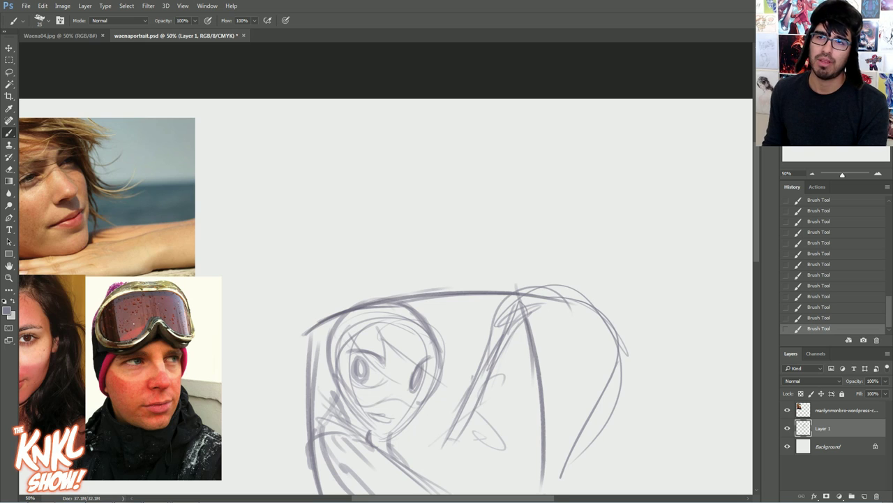
{"action": "left_click_drag", "start_coordinate": [349, 446], "coordinate": [449, 81]}
{"action": "mouse_move", "coordinate": [321, 388]}
{"action": "left_mouse_down"}
{"action": "mouse_move", "coordinate": [334, 195]}
{"action": "mouse_move", "coordinate": [594, 161]}
{"action": "mouse_move", "coordinate": [592, 422]}
{"action": "left_mouse_up"}
{"action": "mouse_move", "coordinate": [331, 399]}
{"action": "left_mouse_down"}
{"action": "mouse_move", "coordinate": [641, 383]}
{"action": "mouse_move", "coordinate": [465, 397]}
{"action": "left_mouse_up"}
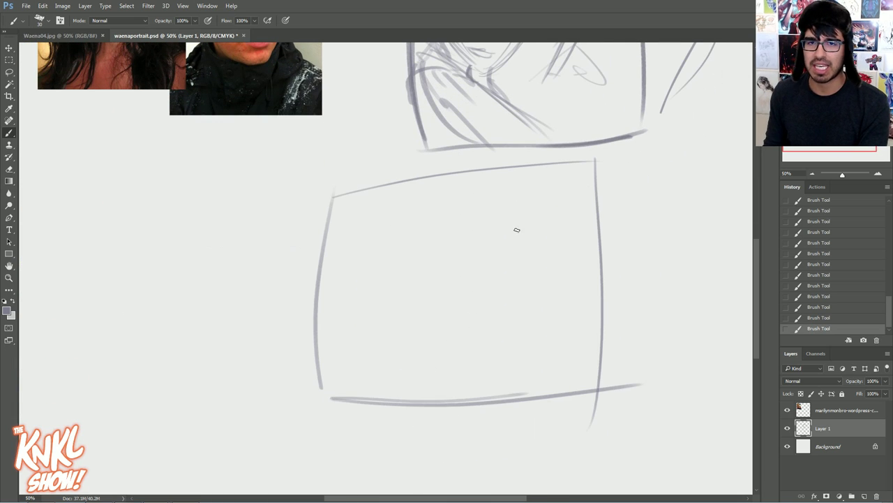
- Sketch a tilted egg-shaped head in the second frame's upper right corner using a smaller brush
{"action": "key", "text": "["}
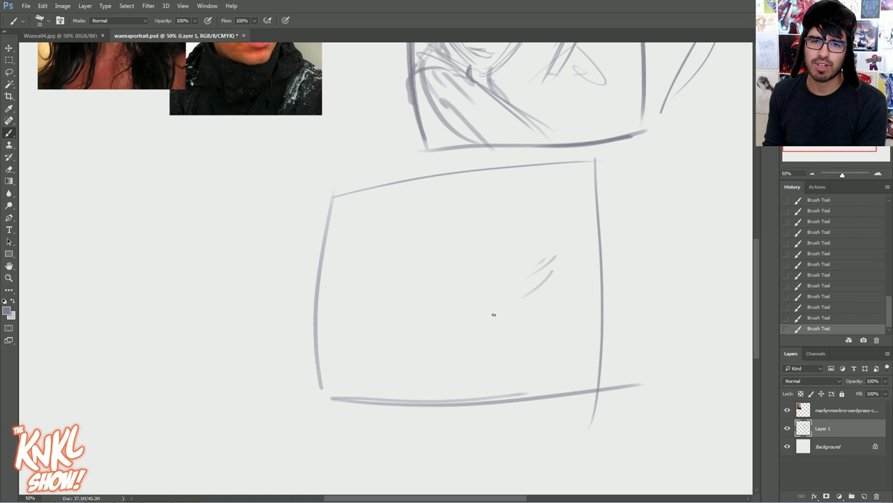
{"action": "left_click_drag", "start_coordinate": [441, 243], "coordinate": [508, 306]}
{"action": "left_click_drag", "start_coordinate": [477, 283], "coordinate": [451, 198]}
{"action": "left_click_drag", "start_coordinate": [455, 254], "coordinate": [513, 163]}
{"action": "mouse_move", "coordinate": [472, 201]}
{"action": "left_mouse_down"}
{"action": "mouse_move", "coordinate": [601, 157]}
{"action": "mouse_move", "coordinate": [580, 255]}
{"action": "left_mouse_up"}
{"action": "mouse_move", "coordinate": [536, 290]}
{"action": "left_mouse_down"}
{"action": "mouse_move", "coordinate": [583, 230]}
{"action": "mouse_move", "coordinate": [525, 158]}
{"action": "mouse_move", "coordinate": [450, 252]}
{"action": "left_mouse_up"}
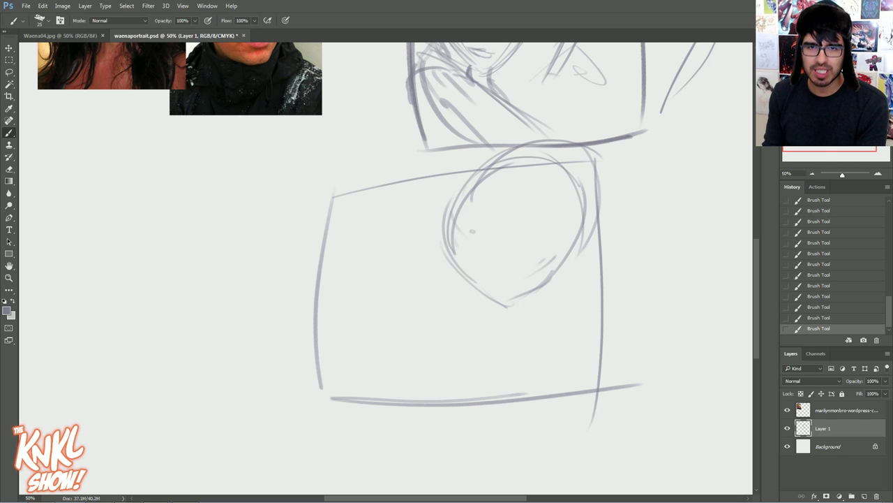
- Add slanted brow and nose guidelines to the second thumbnail's face
{"action": "left_click_drag", "start_coordinate": [463, 212], "coordinate": [492, 229]}
{"action": "left_click_drag", "start_coordinate": [492, 239], "coordinate": [522, 236]}
{"action": "mouse_move", "coordinate": [522, 235]}
{"action": "left_mouse_down"}
{"action": "mouse_move", "coordinate": [511, 188]}
{"action": "mouse_move", "coordinate": [574, 229]}
{"action": "left_mouse_up"}
{"action": "key", "text": "["}
{"action": "left_click_drag", "start_coordinate": [531, 209], "coordinate": [579, 223]}
{"action": "left_click_drag", "start_coordinate": [586, 208], "coordinate": [527, 159]}
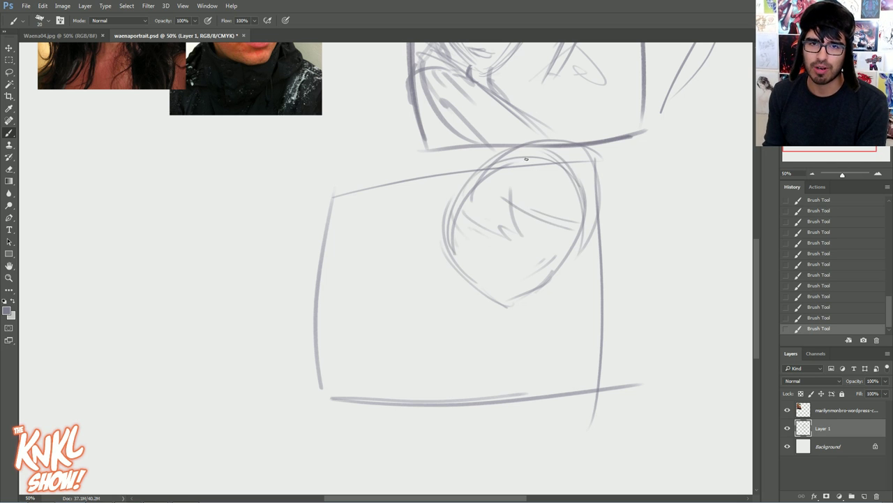
- Sketch the second thumbnail's eyes, nose and open smile, shading in the iris of the near eye
{"action": "left_click_drag", "start_coordinate": [462, 202], "coordinate": [499, 231]}
{"action": "left_click_drag", "start_coordinate": [505, 243], "coordinate": [469, 183]}
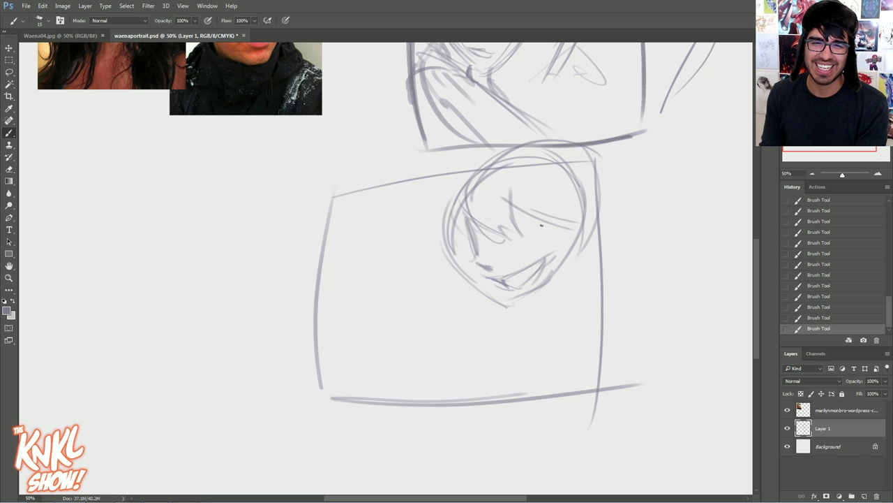
{"action": "left_click_drag", "start_coordinate": [515, 204], "coordinate": [524, 250]}
{"action": "mouse_move", "coordinate": [532, 204]}
{"action": "left_mouse_down"}
{"action": "mouse_move", "coordinate": [541, 233]}
{"action": "mouse_move", "coordinate": [534, 228]}
{"action": "mouse_move", "coordinate": [552, 225]}
{"action": "left_mouse_up"}
- Sketch the second thumbnail's neck, collar and the long shoulder line sweeping toward the frame's lower edge
{"action": "mouse_move", "coordinate": [574, 277]}
{"action": "left_mouse_down"}
{"action": "mouse_move", "coordinate": [529, 331]}
{"action": "mouse_move", "coordinate": [543, 307]}
{"action": "left_mouse_up"}
{"action": "left_click_drag", "start_coordinate": [587, 287], "coordinate": [491, 365]}
{"action": "left_click_drag", "start_coordinate": [549, 324], "coordinate": [463, 368]}
{"action": "left_click_drag", "start_coordinate": [436, 361], "coordinate": [417, 358]}
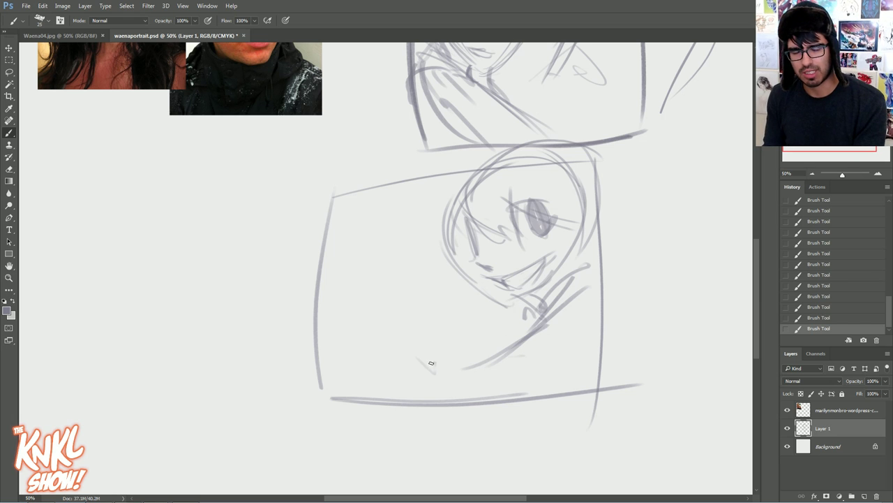
{"action": "left_click_drag", "start_coordinate": [556, 280], "coordinate": [515, 311]}
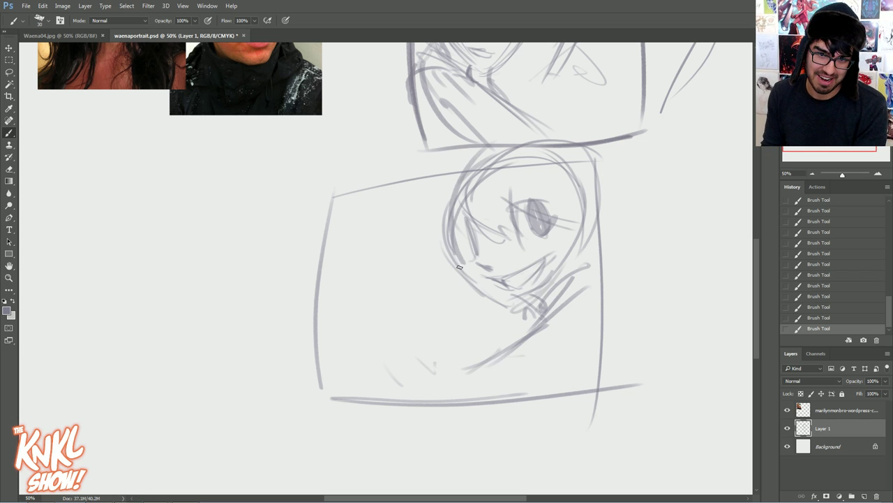
{"action": "mouse_move", "coordinate": [465, 377]}
{"action": "left_mouse_down"}
{"action": "mouse_move", "coordinate": [488, 391]}
{"action": "mouse_move", "coordinate": [523, 324]}
{"action": "mouse_move", "coordinate": [487, 352]}
{"action": "left_mouse_up"}
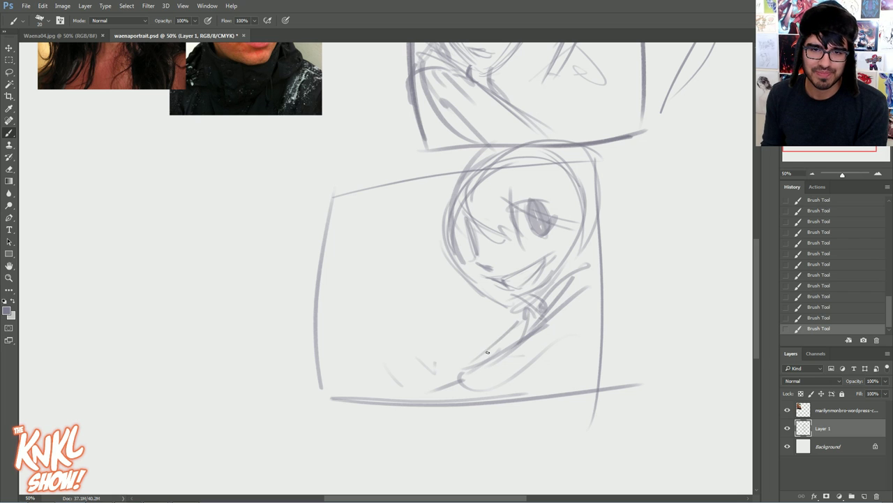
- Sketch a large rounded form across the second frame's left side with a rough hand at its lower end
{"action": "mouse_move", "coordinate": [440, 376]}
{"action": "left_mouse_down"}
{"action": "mouse_move", "coordinate": [403, 369]}
{"action": "mouse_move", "coordinate": [392, 345]}
{"action": "mouse_move", "coordinate": [390, 369]}
{"action": "mouse_move", "coordinate": [332, 289]}
{"action": "mouse_move", "coordinate": [359, 203]}
{"action": "mouse_move", "coordinate": [440, 259]}
{"action": "left_mouse_up"}
{"action": "mouse_move", "coordinate": [388, 163]}
{"action": "left_mouse_down"}
{"action": "mouse_move", "coordinate": [443, 232]}
{"action": "mouse_move", "coordinate": [449, 206]}
{"action": "mouse_move", "coordinate": [316, 284]}
{"action": "mouse_move", "coordinate": [413, 403]}
{"action": "left_mouse_up"}
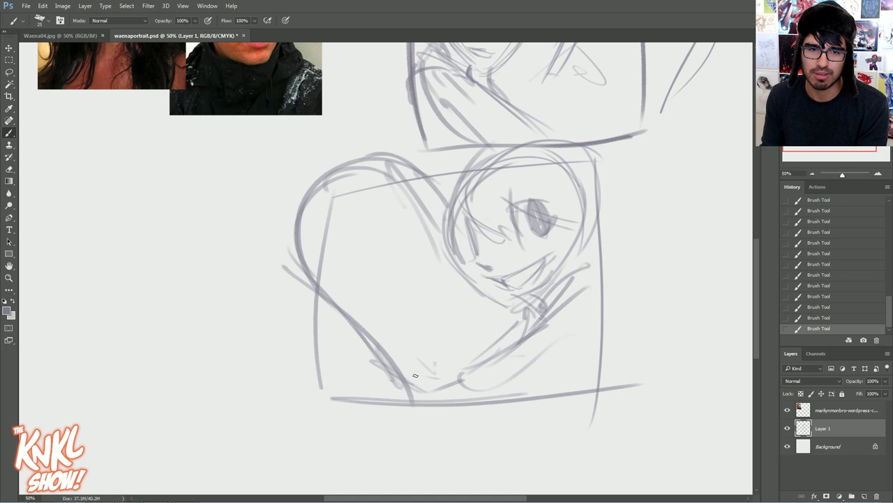
{"action": "mouse_move", "coordinate": [377, 360]}
{"action": "left_mouse_down"}
{"action": "mouse_move", "coordinate": [417, 367]}
{"action": "mouse_move", "coordinate": [408, 351]}
{"action": "mouse_move", "coordinate": [372, 338]}
{"action": "mouse_move", "coordinate": [365, 351]}
{"action": "mouse_move", "coordinate": [363, 330]}
{"action": "mouse_move", "coordinate": [378, 327]}
{"action": "mouse_move", "coordinate": [378, 352]}
{"action": "mouse_move", "coordinate": [402, 368]}
{"action": "left_mouse_up"}
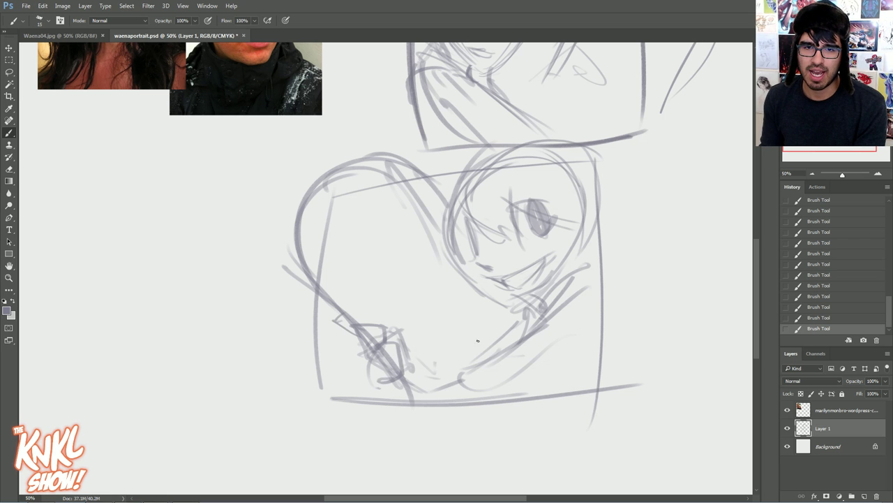
- Draw the arm and near shoulder lines beneath the second thumbnail's head, crossing the frame's right edge
{"action": "left_click_drag", "start_coordinate": [600, 309], "coordinate": [536, 366]}
{"action": "left_click_drag", "start_coordinate": [559, 322], "coordinate": [511, 397]}
{"action": "mouse_move", "coordinate": [598, 294]}
{"action": "left_mouse_down"}
{"action": "mouse_move", "coordinate": [539, 377]}
{"action": "mouse_move", "coordinate": [615, 361]}
{"action": "left_mouse_up"}
- Sketch the hat wrapping over the second thumbnail's head and drooping beyond the frame's right edge
{"action": "key", "text": "["}
{"action": "mouse_move", "coordinate": [500, 169]}
{"action": "left_mouse_down"}
{"action": "mouse_move", "coordinate": [460, 202]}
{"action": "mouse_move", "coordinate": [433, 190]}
{"action": "mouse_move", "coordinate": [504, 139]}
{"action": "mouse_move", "coordinate": [558, 199]}
{"action": "left_mouse_up"}
{"action": "left_click_drag", "start_coordinate": [564, 142], "coordinate": [527, 166]}
{"action": "left_click_drag", "start_coordinate": [598, 218], "coordinate": [583, 149]}
{"action": "mouse_move", "coordinate": [521, 138]}
{"action": "left_mouse_down"}
{"action": "mouse_move", "coordinate": [574, 136]}
{"action": "mouse_move", "coordinate": [649, 249]}
{"action": "left_mouse_up"}
{"action": "left_click_drag", "start_coordinate": [838, 149], "coordinate": [841, 147]}
{"action": "left_click_drag", "start_coordinate": [520, 163], "coordinate": [616, 215]}
{"action": "left_click_drag", "start_coordinate": [567, 174], "coordinate": [625, 266]}
- Sketch the long pointed ear and the round bell hanging from the tip of the hat
{"action": "left_click_drag", "start_coordinate": [511, 281], "coordinate": [610, 255]}
{"action": "mouse_move", "coordinate": [547, 278]}
{"action": "left_mouse_down"}
{"action": "mouse_move", "coordinate": [606, 255]}
{"action": "mouse_move", "coordinate": [541, 310]}
{"action": "mouse_move", "coordinate": [554, 305]}
{"action": "left_mouse_up"}
{"action": "mouse_move", "coordinate": [537, 280]}
{"action": "left_mouse_down"}
{"action": "mouse_move", "coordinate": [561, 319]}
{"action": "mouse_move", "coordinate": [596, 269]}
{"action": "left_mouse_up"}
{"action": "key", "text": "bracketright"}
{"action": "mouse_move", "coordinate": [566, 264]}
{"action": "left_mouse_down"}
{"action": "mouse_move", "coordinate": [628, 303]}
{"action": "mouse_move", "coordinate": [617, 299]}
{"action": "left_mouse_up"}
{"action": "mouse_move", "coordinate": [609, 246]}
{"action": "left_mouse_down"}
{"action": "mouse_move", "coordinate": [606, 316]}
{"action": "mouse_move", "coordinate": [644, 347]}
{"action": "left_mouse_up"}
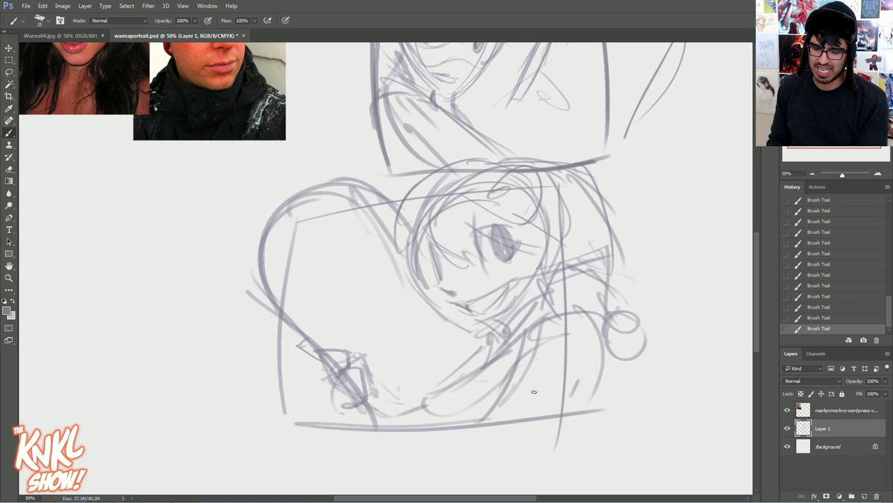
- Sketch the near arm and upper-side lines along the second frame's right edge
{"action": "left_click_drag", "start_coordinate": [569, 366], "coordinate": [587, 287]}
{"action": "mouse_move", "coordinate": [598, 247]}
{"action": "left_mouse_down"}
{"action": "mouse_move", "coordinate": [599, 331]}
{"action": "mouse_move", "coordinate": [585, 355]}
{"action": "left_mouse_up"}
{"action": "left_click_drag", "start_coordinate": [550, 263], "coordinate": [519, 358]}
{"action": "left_click_drag", "start_coordinate": [525, 389], "coordinate": [564, 281]}
{"action": "mouse_move", "coordinate": [592, 345]}
{"action": "left_mouse_down"}
{"action": "mouse_move", "coordinate": [595, 106]}
{"action": "mouse_move", "coordinate": [308, 153]}
{"action": "mouse_move", "coordinate": [307, 327]}
{"action": "mouse_move", "coordinate": [596, 328]}
{"action": "left_mouse_up"}
- Undo the trial rectangular frame around the second thumbnail, except for its right vertical line
{"action": "key", "text": "ctrl+alt+z"}
{"action": "key", "text": "ctrl+alt+z"}
{"action": "key", "text": "ctrl+alt+z"}
{"action": "key", "text": "ctrl+alt+z"}
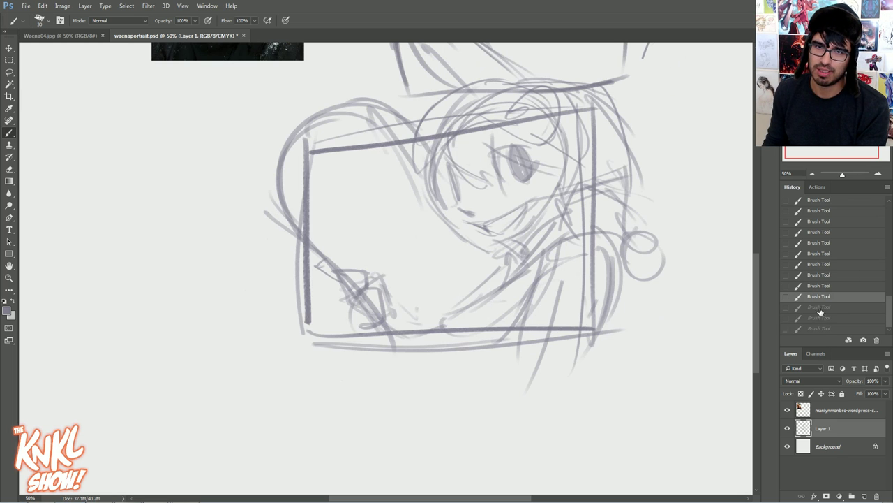
{"action": "key", "text": "ctrl+shift+z"}
{"action": "key", "text": "ctrl+shift+z"}
{"action": "key", "text": "ctrl+shift+z"}
- Extend the torso's front and back lines below the second frame's bottom edge
{"action": "left_click_drag", "start_coordinate": [407, 327], "coordinate": [385, 416]}
{"action": "left_click_drag", "start_coordinate": [489, 283], "coordinate": [442, 371]}
{"action": "left_click_drag", "start_coordinate": [468, 307], "coordinate": [447, 407]}
{"action": "left_click_drag", "start_coordinate": [622, 292], "coordinate": [548, 379]}
{"action": "left_click_drag", "start_coordinate": [581, 318], "coordinate": [553, 379]}
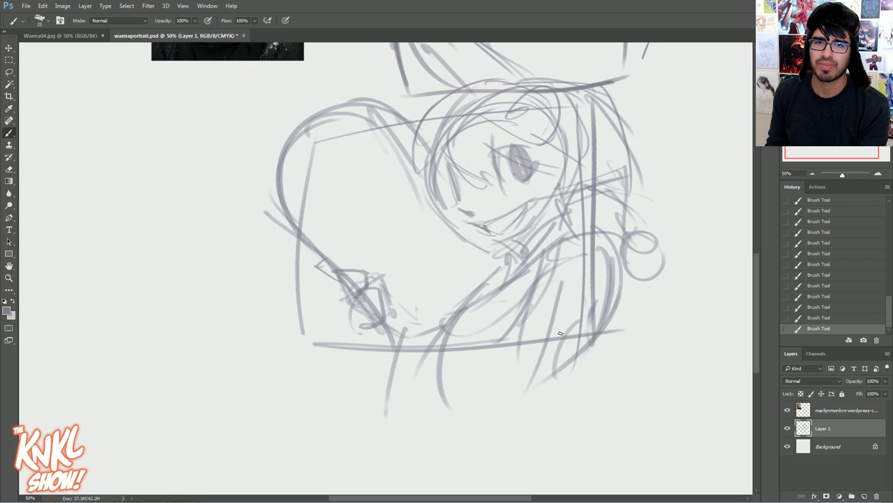
- Sketch the rounded near shoulder and the upper arm angling outward to the elbow beyond the second frame
{"action": "left_click_drag", "start_coordinate": [550, 264], "coordinate": [613, 322]}
{"action": "left_click_drag", "start_coordinate": [556, 233], "coordinate": [622, 292]}
{"action": "left_click_drag", "start_coordinate": [559, 277], "coordinate": [592, 307]}
{"action": "left_click_drag", "start_coordinate": [645, 277], "coordinate": [619, 312]}
{"action": "mouse_move", "coordinate": [564, 265]}
{"action": "left_mouse_down"}
{"action": "mouse_move", "coordinate": [648, 333]}
{"action": "mouse_move", "coordinate": [652, 348]}
{"action": "left_mouse_up"}
{"action": "left_click_drag", "start_coordinate": [578, 294], "coordinate": [655, 382]}
{"action": "mouse_move", "coordinate": [650, 301]}
{"action": "left_mouse_down"}
{"action": "mouse_move", "coordinate": [706, 381]}
{"action": "mouse_move", "coordinate": [635, 402]}
{"action": "left_mouse_up"}
{"action": "left_click_drag", "start_coordinate": [620, 352], "coordinate": [638, 367]}
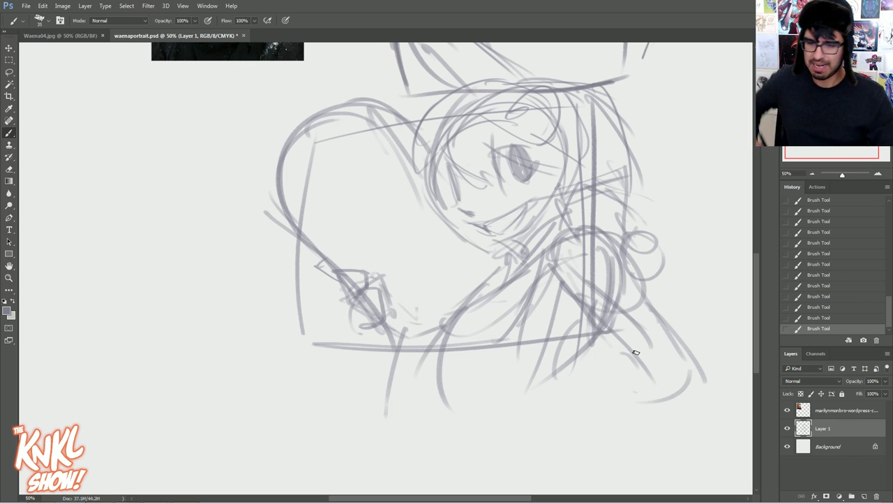
- Draw the bent elbow and the forearm returning toward the waist with a smaller brush
{"action": "key", "text": "bracketleft"}
{"action": "key", "text": "bracketleft"}
{"action": "left_click_drag", "start_coordinate": [610, 327], "coordinate": [647, 368]}
{"action": "left_click_drag", "start_coordinate": [637, 370], "coordinate": [583, 432]}
{"action": "left_click_drag", "start_coordinate": [707, 368], "coordinate": [561, 453]}
{"action": "left_click_drag", "start_coordinate": [594, 412], "coordinate": [553, 443]}
- Sketch the waist, hip and torso contours below the second frame, reinforcing the back and neck lines
{"action": "left_click_drag", "start_coordinate": [562, 371], "coordinate": [507, 443]}
{"action": "left_click_drag", "start_coordinate": [529, 413], "coordinate": [563, 491]}
{"action": "mouse_move", "coordinate": [450, 364]}
{"action": "left_mouse_down"}
{"action": "mouse_move", "coordinate": [433, 422]}
{"action": "mouse_move", "coordinate": [436, 485]}
{"action": "mouse_move", "coordinate": [408, 491]}
{"action": "left_mouse_up"}
{"action": "left_click_drag", "start_coordinate": [433, 436], "coordinate": [399, 498]}
{"action": "mouse_move", "coordinate": [427, 359]}
{"action": "left_mouse_down"}
{"action": "mouse_move", "coordinate": [411, 467]}
{"action": "mouse_move", "coordinate": [420, 433]}
{"action": "left_mouse_up"}
{"action": "left_click_drag", "start_coordinate": [424, 377], "coordinate": [474, 297]}
{"action": "left_click_drag", "start_coordinate": [588, 336], "coordinate": [518, 409]}
{"action": "left_click_drag", "start_coordinate": [591, 289], "coordinate": [549, 396]}
{"action": "left_click_drag", "start_coordinate": [589, 320], "coordinate": [534, 408]}
{"action": "left_click_drag", "start_coordinate": [598, 299], "coordinate": [542, 384]}
{"action": "left_click_drag", "start_coordinate": [507, 262], "coordinate": [501, 286]}
{"action": "left_click_drag", "start_coordinate": [518, 247], "coordinate": [511, 276]}
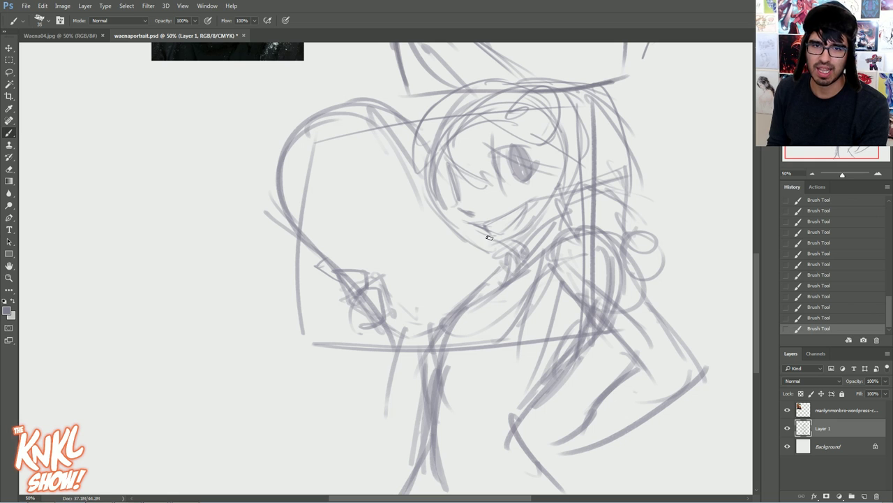
- Draw a larger frame around the extended figure, then revert its bottom and left edges
{"action": "mouse_move", "coordinate": [343, 111]}
{"action": "left_mouse_down"}
{"action": "mouse_move", "coordinate": [680, 95]}
{"action": "mouse_move", "coordinate": [664, 431]}
{"action": "left_mouse_up"}
{"action": "left_click_drag", "start_coordinate": [673, 438], "coordinate": [332, 462]}
{"action": "left_click_drag", "start_coordinate": [330, 461], "coordinate": [312, 102]}
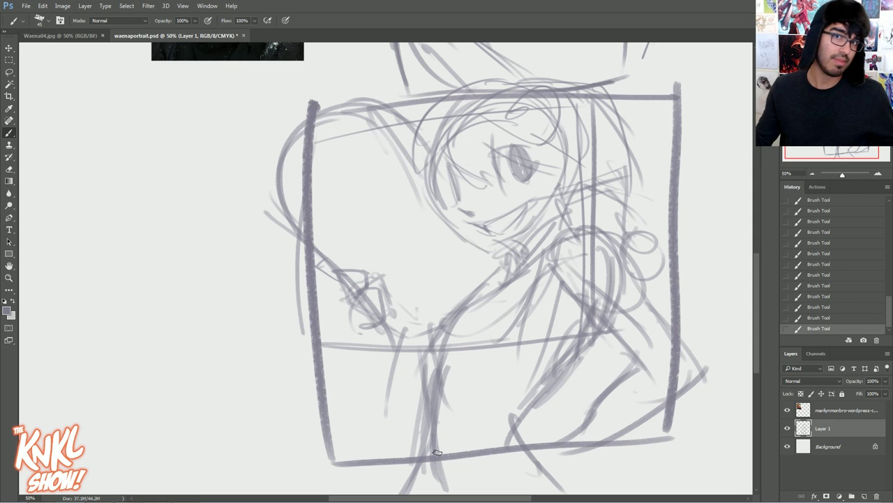
{"action": "left_click", "coordinate": [826, 307]}
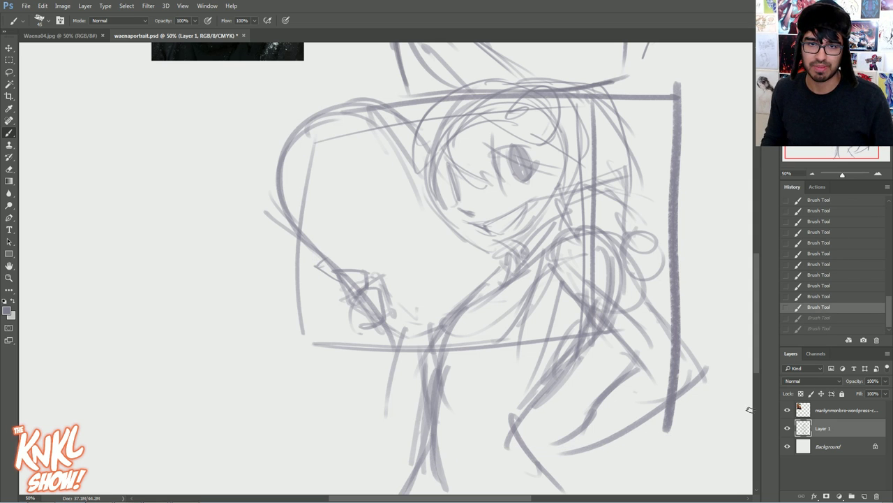
- Lasso the second thumbnail, cut it from its layer and paste it onto a new layer
{"action": "key", "text": "l"}
{"action": "mouse_move", "coordinate": [334, 90]}
{"action": "left_mouse_down"}
{"action": "mouse_move", "coordinate": [465, 82]}
{"action": "mouse_move", "coordinate": [745, 230]}
{"action": "mouse_move", "coordinate": [635, 492]}
{"action": "mouse_move", "coordinate": [233, 155]}
{"action": "mouse_move", "coordinate": [255, 111]}
{"action": "left_mouse_up"}
{"action": "key", "text": "ctrl+c"}
{"action": "key", "text": "Delete"}
{"action": "key", "text": "ctrl+v"}
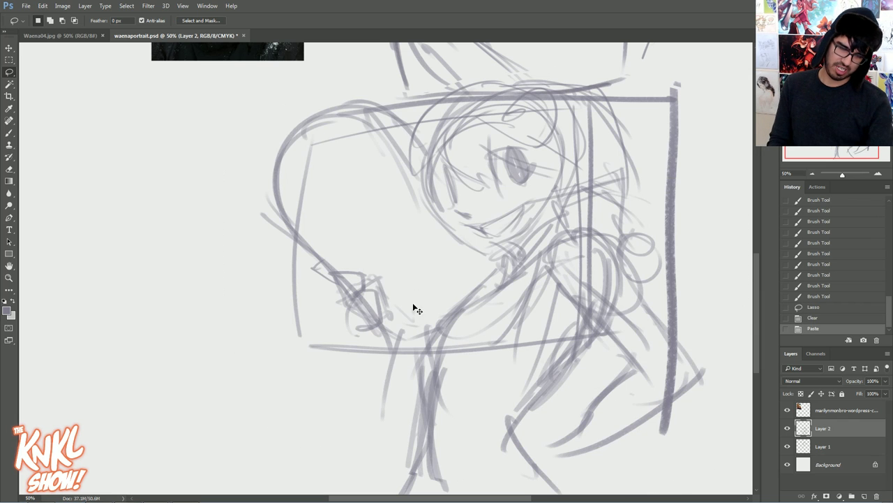
- Flip the pasted thumbnail horizontally and move it toward the canvas's left side
{"action": "key", "text": "ctrl+t"}
{"action": "right_click", "coordinate": [503, 242]}
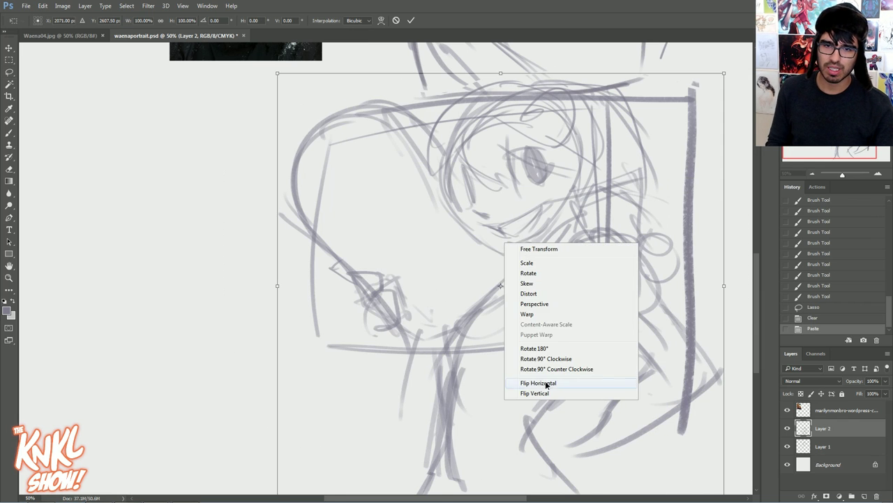
{"action": "left_click", "coordinate": [538, 383]}
{"action": "left_click_drag", "start_coordinate": [525, 276], "coordinate": [347, 280]}
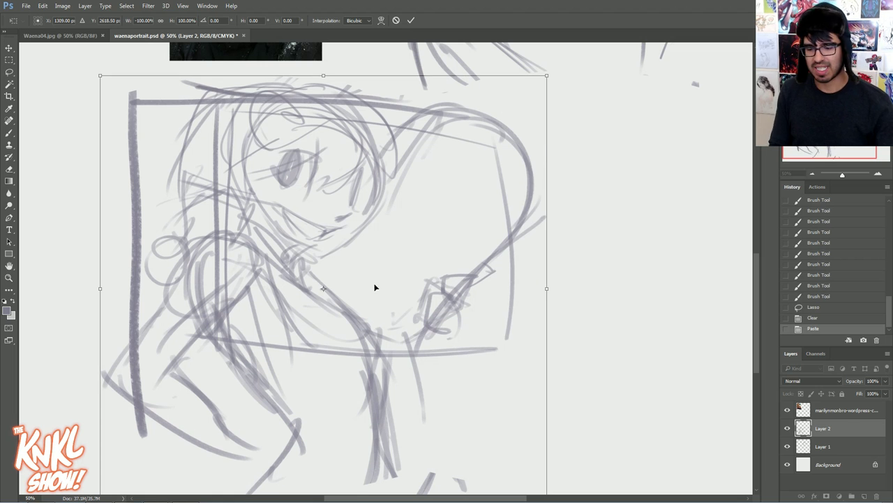
{"action": "key", "text": "Return"}
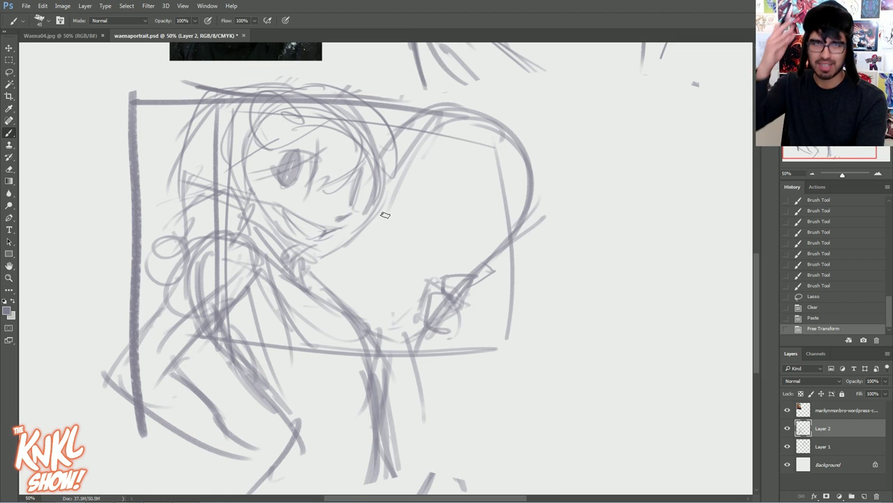
- Draw a thick arrow pointing right above the flipped thumbnail
{"action": "scroll", "coordinate": [385, 215], "scroll_direction": "up", "scroll_amount": 1}
{"action": "scroll", "coordinate": [581, 203], "scroll_direction": "up", "scroll_amount": 2}
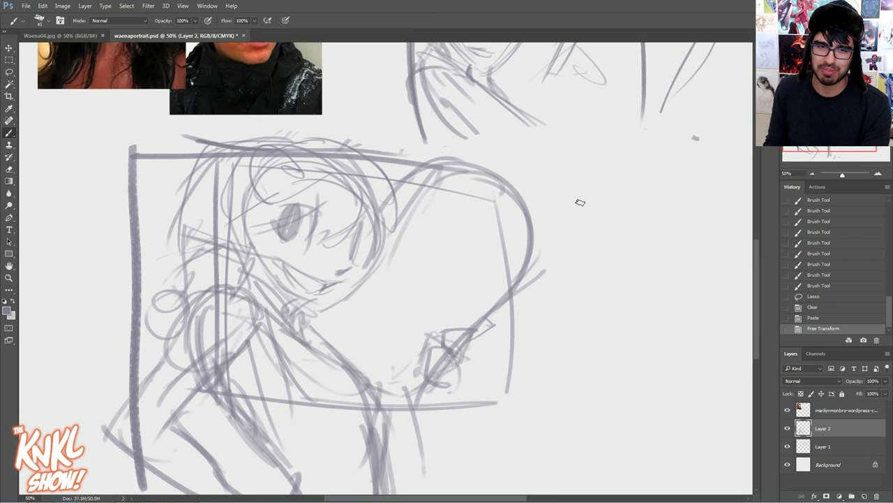
{"action": "scroll", "coordinate": [581, 202], "scroll_direction": "down", "scroll_amount": 2}
{"action": "key", "text": "bracketright"}
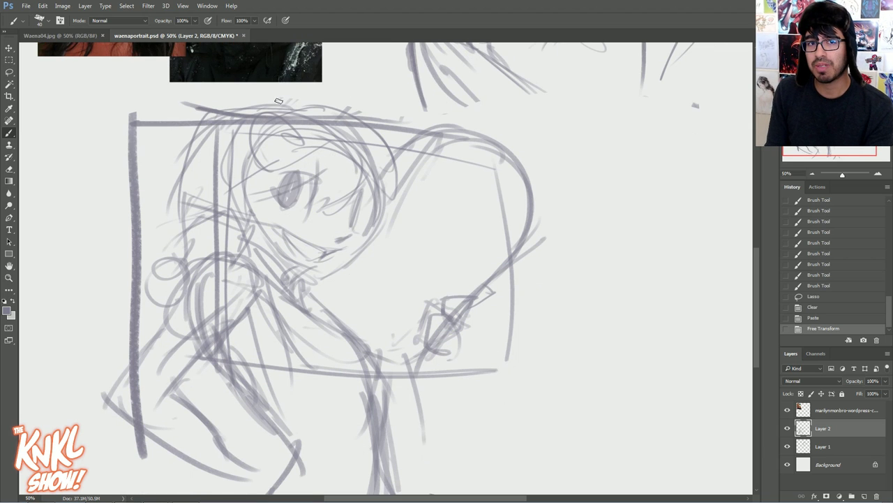
{"action": "left_click_drag", "start_coordinate": [281, 90], "coordinate": [434, 95]}
{"action": "mouse_move", "coordinate": [411, 84]}
{"action": "left_mouse_down"}
{"action": "mouse_move", "coordinate": [447, 101]}
{"action": "mouse_move", "coordinate": [422, 115]}
{"action": "left_mouse_up"}
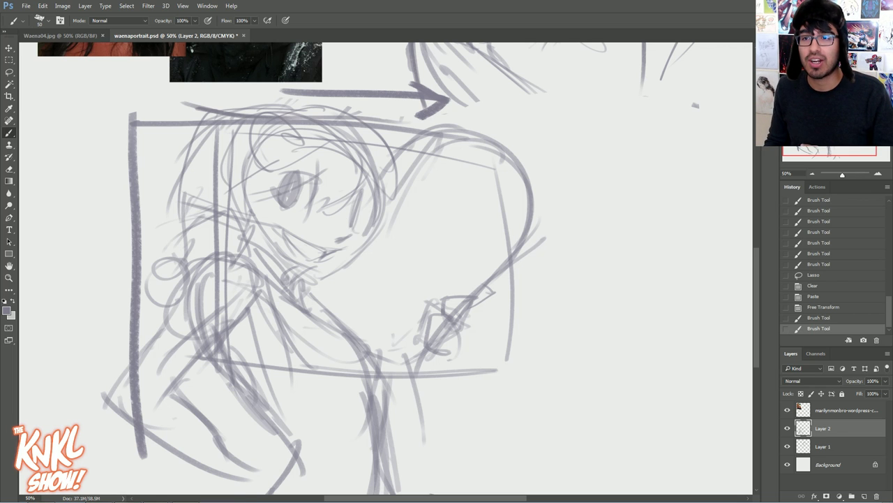
- Lasso the large rounded form with its hand, rotate it clockwise and reposition it lower beside the torso
{"action": "scroll", "coordinate": [610, 256], "scroll_direction": "down", "scroll_amount": 2}
{"action": "key", "text": "l"}
{"action": "mouse_move", "coordinate": [414, 340]}
{"action": "left_mouse_down"}
{"action": "mouse_move", "coordinate": [394, 202]}
{"action": "mouse_move", "coordinate": [463, 83]}
{"action": "mouse_move", "coordinate": [388, 340]}
{"action": "left_mouse_up"}
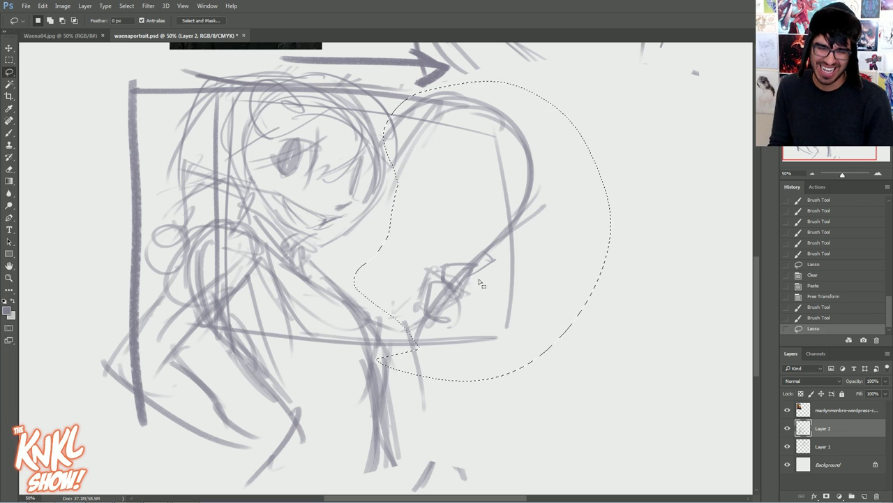
{"action": "key", "text": "ctrl+t"}
{"action": "mouse_move", "coordinate": [618, 222]}
{"action": "left_mouse_down"}
{"action": "mouse_move", "coordinate": [664, 289]}
{"action": "mouse_move", "coordinate": [660, 299]}
{"action": "left_mouse_up"}
{"action": "mouse_move", "coordinate": [546, 165]}
{"action": "left_mouse_down"}
{"action": "mouse_move", "coordinate": [557, 320]}
{"action": "mouse_move", "coordinate": [584, 288]}
{"action": "mouse_move", "coordinate": [602, 305]}
{"action": "mouse_move", "coordinate": [558, 295]}
{"action": "mouse_move", "coordinate": [536, 269]}
{"action": "left_mouse_up"}
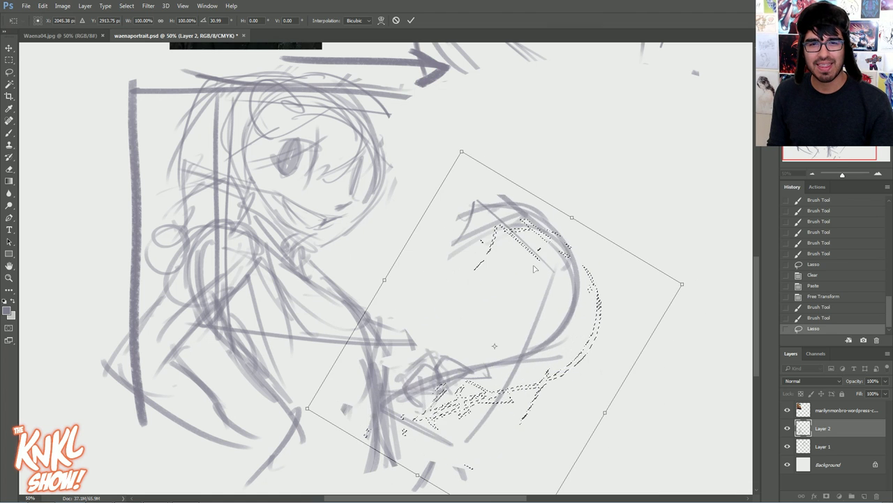
{"action": "left_click_drag", "start_coordinate": [634, 174], "coordinate": [591, 182]}
{"action": "key", "text": "Return"}
{"action": "key", "text": "ctrl+d"}
- Connect the rotated form to the character's shoulder and redraw its rounded outer contour with a larger brush
{"action": "key", "text": "b"}
{"action": "key", "text": "bracketright"}
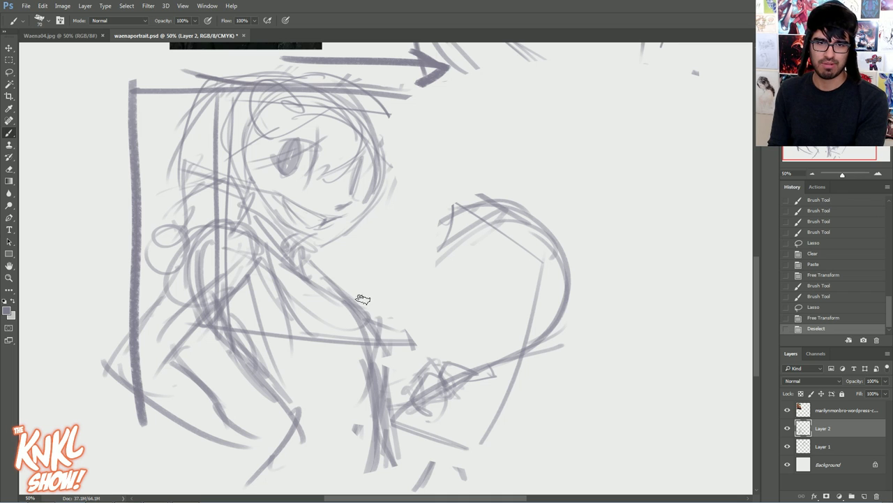
{"action": "mouse_move", "coordinate": [344, 289]}
{"action": "left_mouse_down"}
{"action": "mouse_move", "coordinate": [481, 202]}
{"action": "mouse_move", "coordinate": [613, 265]}
{"action": "mouse_move", "coordinate": [532, 353]}
{"action": "left_mouse_up"}
{"action": "left_click_drag", "start_coordinate": [430, 413], "coordinate": [572, 342]}
{"action": "mouse_move", "coordinate": [492, 379]}
{"action": "left_mouse_down"}
{"action": "mouse_move", "coordinate": [599, 268]}
{"action": "mouse_move", "coordinate": [560, 202]}
{"action": "left_mouse_up"}
{"action": "left_click_drag", "start_coordinate": [623, 281], "coordinate": [494, 197]}
{"action": "left_click_drag", "start_coordinate": [550, 184], "coordinate": [479, 202]}
- Draw a thick new frame around the flipped composition, with two trial right edges
{"action": "key", "text": "bracketright"}
{"action": "mouse_move", "coordinate": [356, 90]}
{"action": "left_mouse_down"}
{"action": "mouse_move", "coordinate": [608, 93]}
{"action": "mouse_move", "coordinate": [605, 437]}
{"action": "left_mouse_up"}
{"action": "mouse_move", "coordinate": [551, 85]}
{"action": "left_mouse_down"}
{"action": "mouse_move", "coordinate": [561, 397]}
{"action": "mouse_move", "coordinate": [464, 459]}
{"action": "mouse_move", "coordinate": [129, 459]}
{"action": "left_mouse_up"}
{"action": "left_click_drag", "start_coordinate": [139, 251], "coordinate": [150, 485]}
{"action": "left_click_drag", "start_coordinate": [150, 168], "coordinate": [150, 484]}
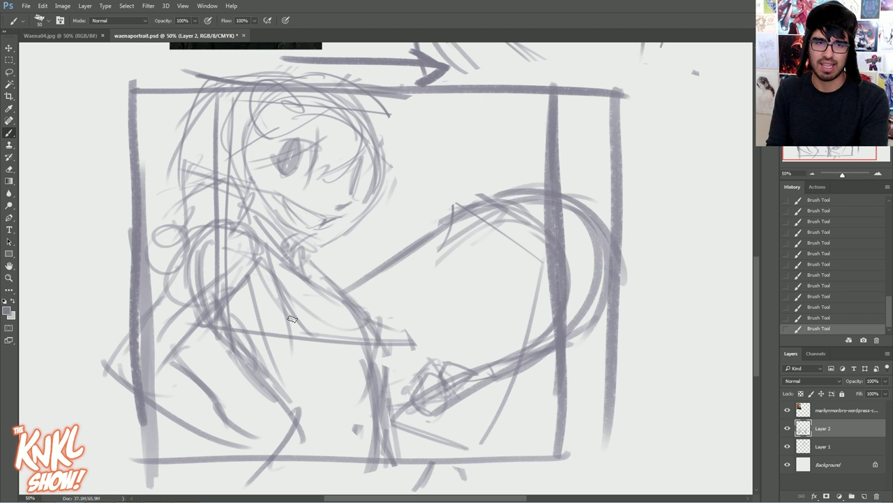
- Sketch the far shoulder, the neck and the diagonal chest lines beneath the flipped character's head
{"action": "mouse_move", "coordinate": [318, 259]}
{"action": "left_mouse_down"}
{"action": "mouse_move", "coordinate": [363, 310]}
{"action": "mouse_move", "coordinate": [368, 295]}
{"action": "left_mouse_up"}
{"action": "mouse_move", "coordinate": [249, 183]}
{"action": "left_mouse_down"}
{"action": "mouse_move", "coordinate": [311, 274]}
{"action": "mouse_move", "coordinate": [299, 267]}
{"action": "left_mouse_up"}
{"action": "left_click_drag", "start_coordinate": [248, 224], "coordinate": [300, 279]}
{"action": "left_click_drag", "start_coordinate": [329, 242], "coordinate": [301, 286]}
{"action": "left_click_drag", "start_coordinate": [236, 180], "coordinate": [323, 260]}
{"action": "left_click_drag", "start_coordinate": [232, 195], "coordinate": [265, 217]}
{"action": "left_click_drag", "start_coordinate": [244, 265], "coordinate": [358, 346]}
{"action": "mouse_move", "coordinate": [286, 282]}
{"action": "left_mouse_down"}
{"action": "mouse_move", "coordinate": [328, 320]}
{"action": "mouse_move", "coordinate": [350, 320]}
{"action": "left_mouse_up"}
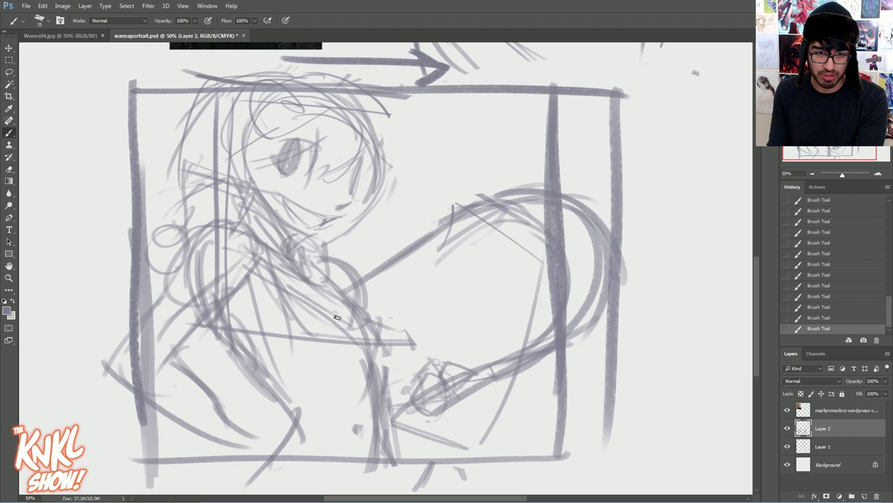
- Thicken the diagonal line running from the neck across the flipped character's chest with a larger brush
{"action": "key", "text": "]"}
{"action": "key", "text": "]"}
{"action": "key", "text": "]"}
{"action": "key", "text": "]"}
{"action": "left_click_drag", "start_coordinate": [314, 286], "coordinate": [345, 324]}
{"action": "mouse_move", "coordinate": [257, 269]}
{"action": "left_mouse_down"}
{"action": "mouse_move", "coordinate": [372, 346]}
{"action": "mouse_move", "coordinate": [263, 236]}
{"action": "left_mouse_up"}
{"action": "left_click_drag", "start_coordinate": [298, 290], "coordinate": [362, 336]}
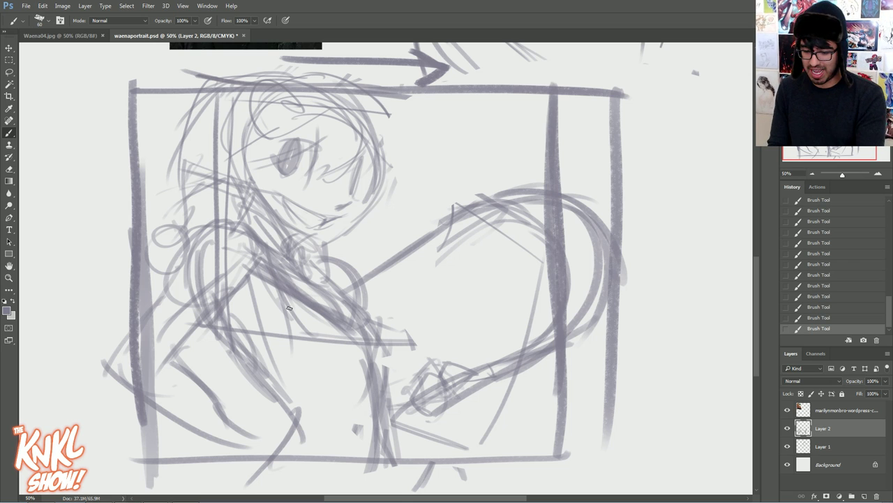
{"action": "left_click_drag", "start_coordinate": [280, 296], "coordinate": [265, 268]}
{"action": "left_click_drag", "start_coordinate": [265, 268], "coordinate": [311, 315]}
{"action": "mouse_move", "coordinate": [271, 279]}
{"action": "left_mouse_down"}
{"action": "mouse_move", "coordinate": [335, 325]}
{"action": "mouse_move", "coordinate": [305, 327]}
{"action": "mouse_move", "coordinate": [275, 255]}
{"action": "left_mouse_up"}
{"action": "mouse_move", "coordinate": [246, 226]}
{"action": "left_mouse_down"}
{"action": "mouse_move", "coordinate": [306, 297]}
{"action": "mouse_move", "coordinate": [283, 264]}
{"action": "left_mouse_up"}
{"action": "left_click_drag", "start_coordinate": [247, 219], "coordinate": [288, 258]}
- Reinforce the near and far shoulder curves and the neck of the flipped character
{"action": "left_click_drag", "start_coordinate": [197, 236], "coordinate": [258, 222]}
{"action": "key", "text": "bracketleft"}
{"action": "key", "text": "bracketleft"}
{"action": "mouse_move", "coordinate": [318, 254]}
{"action": "left_mouse_down"}
{"action": "mouse_move", "coordinate": [358, 325]}
{"action": "mouse_move", "coordinate": [353, 293]}
{"action": "left_mouse_up"}
{"action": "left_click_drag", "start_coordinate": [284, 250], "coordinate": [305, 230]}
- Draw long pointed ears on both sides of the head and darken the face and jaw contour
{"action": "left_click_drag", "start_coordinate": [257, 191], "coordinate": [286, 235]}
{"action": "mouse_move", "coordinate": [288, 252]}
{"action": "left_mouse_down"}
{"action": "mouse_move", "coordinate": [317, 238]}
{"action": "mouse_move", "coordinate": [269, 201]}
{"action": "mouse_move", "coordinate": [218, 192]}
{"action": "mouse_move", "coordinate": [203, 157]}
{"action": "left_mouse_up"}
{"action": "key", "text": "bracketleft"}
{"action": "mouse_move", "coordinate": [369, 214]}
{"action": "left_mouse_down"}
{"action": "mouse_move", "coordinate": [394, 187]}
{"action": "mouse_move", "coordinate": [428, 214]}
{"action": "mouse_move", "coordinate": [361, 218]}
{"action": "mouse_move", "coordinate": [418, 225]}
{"action": "mouse_move", "coordinate": [397, 191]}
{"action": "mouse_move", "coordinate": [332, 244]}
{"action": "mouse_move", "coordinate": [380, 182]}
{"action": "mouse_move", "coordinate": [326, 249]}
{"action": "left_mouse_up"}
{"action": "key", "text": "bracketleft"}
{"action": "key", "text": "bracketleft"}
{"action": "key", "text": "bracketleft"}
{"action": "left_click_drag", "start_coordinate": [380, 165], "coordinate": [336, 250]}
{"action": "mouse_move", "coordinate": [380, 137]}
{"action": "left_mouse_down"}
{"action": "mouse_move", "coordinate": [346, 229]}
{"action": "mouse_move", "coordinate": [307, 261]}
{"action": "mouse_move", "coordinate": [291, 216]}
{"action": "left_mouse_up"}
{"action": "left_click_drag", "start_coordinate": [294, 257], "coordinate": [301, 239]}
- Redraw the near shoulder, upper arm, bent elbow and forearm of the flipped character with bolder lines
{"action": "mouse_move", "coordinate": [261, 193]}
{"action": "left_mouse_down"}
{"action": "mouse_move", "coordinate": [240, 240]}
{"action": "mouse_move", "coordinate": [198, 250]}
{"action": "mouse_move", "coordinate": [197, 289]}
{"action": "left_mouse_up"}
{"action": "mouse_move", "coordinate": [238, 227]}
{"action": "left_mouse_down"}
{"action": "mouse_move", "coordinate": [259, 240]}
{"action": "mouse_move", "coordinate": [231, 307]}
{"action": "left_mouse_up"}
{"action": "mouse_move", "coordinate": [201, 245]}
{"action": "left_mouse_down"}
{"action": "mouse_move", "coordinate": [158, 328]}
{"action": "mouse_move", "coordinate": [167, 315]}
{"action": "left_mouse_up"}
{"action": "left_click_drag", "start_coordinate": [241, 284], "coordinate": [176, 369]}
{"action": "left_click_drag", "start_coordinate": [237, 293], "coordinate": [178, 372]}
{"action": "left_click_drag", "start_coordinate": [183, 294], "coordinate": [139, 353]}
{"action": "left_click_drag", "start_coordinate": [131, 363], "coordinate": [266, 454]}
{"action": "key", "text": "bracketright"}
{"action": "left_click_drag", "start_coordinate": [155, 387], "coordinate": [269, 456]}
{"action": "left_click_drag", "start_coordinate": [219, 398], "coordinate": [306, 451]}
- Draw a thick, tighter frame around the flipped character, cropping the elbow and the large rounded form
{"action": "key", "text": "bracketright"}
{"action": "key", "text": "bracketright"}
{"action": "key", "text": "bracketright"}
{"action": "left_click_drag", "start_coordinate": [202, 90], "coordinate": [488, 95]}
{"action": "left_click_drag", "start_coordinate": [493, 82], "coordinate": [518, 460]}
{"action": "mouse_move", "coordinate": [517, 420]}
{"action": "left_mouse_down"}
{"action": "mouse_move", "coordinate": [357, 431]}
{"action": "mouse_move", "coordinate": [155, 425]}
{"action": "mouse_move", "coordinate": [473, 62]}
{"action": "left_mouse_up"}
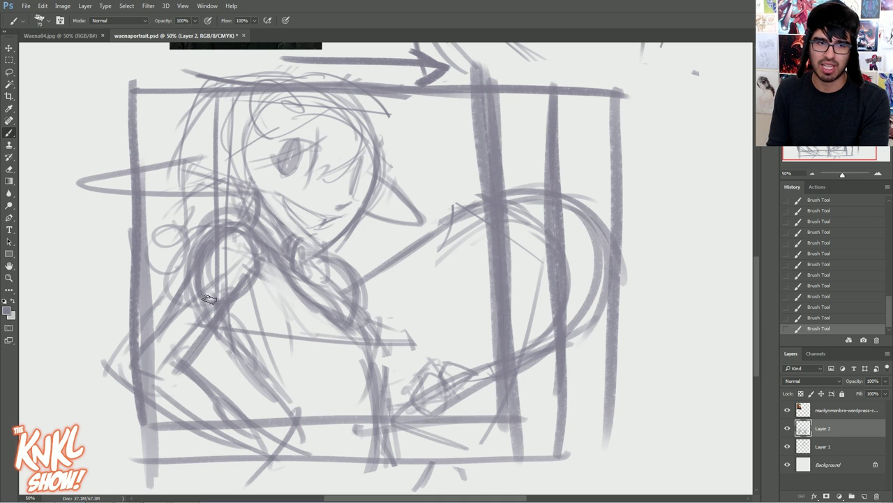
{"action": "left_click_drag", "start_coordinate": [156, 409], "coordinate": [143, 134]}
- Fade the sketch lines outside the tighter frame with the Eraser, reverting one overly strong pass
{"action": "mouse_move", "coordinate": [516, 417]}
{"action": "left_mouse_down"}
{"action": "mouse_move", "coordinate": [514, 339]}
{"action": "mouse_move", "coordinate": [524, 347]}
{"action": "mouse_move", "coordinate": [525, 429]}
{"action": "left_mouse_up"}
{"action": "mouse_move", "coordinate": [564, 299]}
{"action": "left_mouse_down"}
{"action": "mouse_move", "coordinate": [537, 319]}
{"action": "mouse_move", "coordinate": [568, 386]}
{"action": "left_mouse_up"}
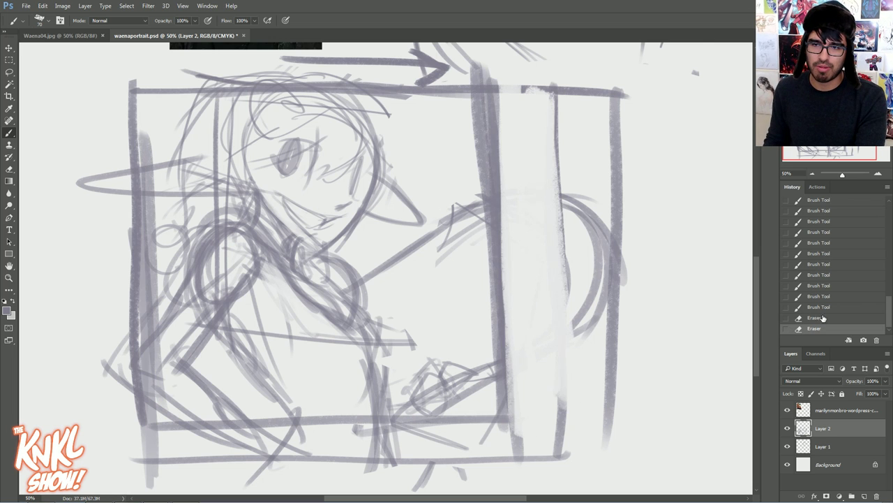
{"action": "left_click", "coordinate": [824, 318]}
{"action": "mouse_move", "coordinate": [550, 145]}
{"action": "left_mouse_down"}
{"action": "mouse_move", "coordinate": [562, 396]}
{"action": "mouse_move", "coordinate": [601, 281]}
{"action": "mouse_move", "coordinate": [541, 268]}
{"action": "mouse_move", "coordinate": [569, 468]}
{"action": "mouse_move", "coordinate": [150, 454]}
{"action": "left_mouse_up"}
{"action": "left_click_drag", "start_coordinate": [104, 185], "coordinate": [116, 346]}
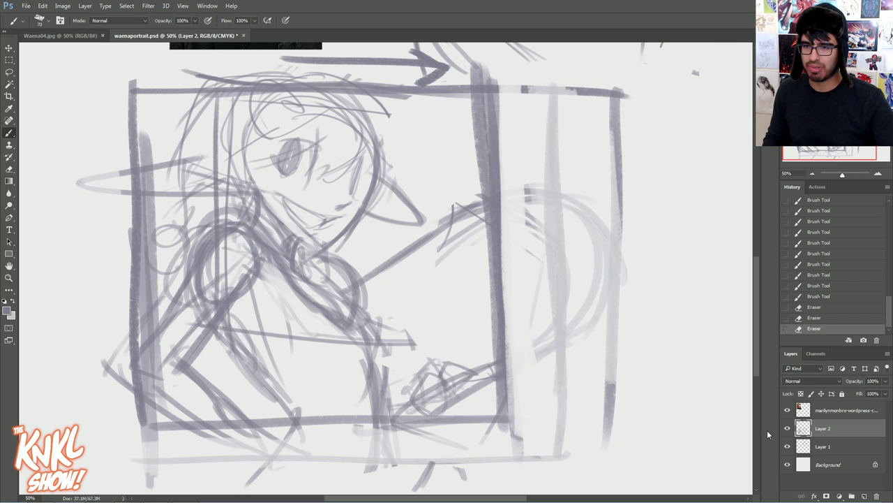
- Duplicate the flipped thumbnail's layer and hide Layer 1, Layer 2 and the reference photo layer
{"action": "left_click", "coordinate": [786, 429]}
{"action": "left_click", "coordinate": [787, 428]}
{"action": "key", "text": "ctrl+j"}
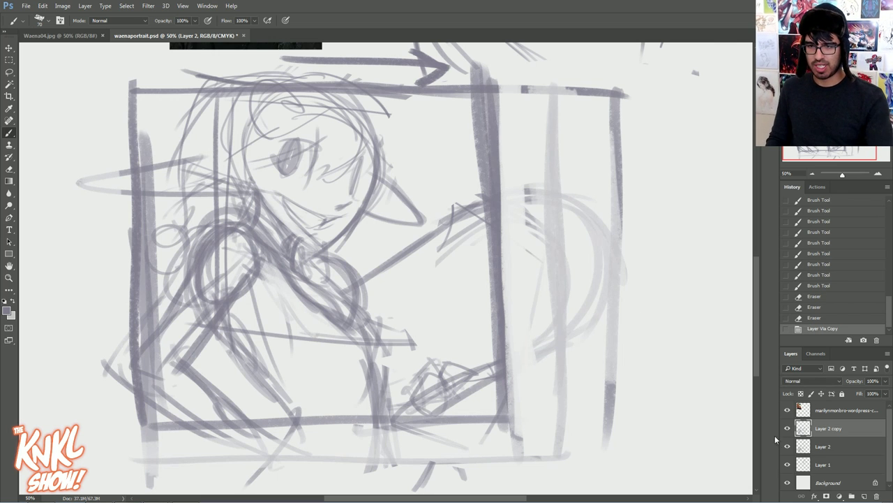
{"action": "left_click", "coordinate": [788, 464]}
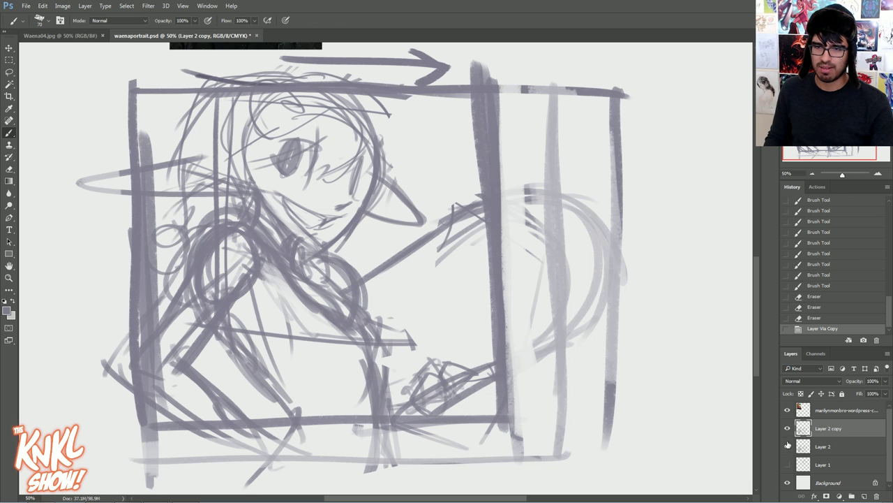
{"action": "left_click", "coordinate": [787, 445]}
{"action": "left_click", "coordinate": [788, 427]}
{"action": "left_click", "coordinate": [788, 428]}
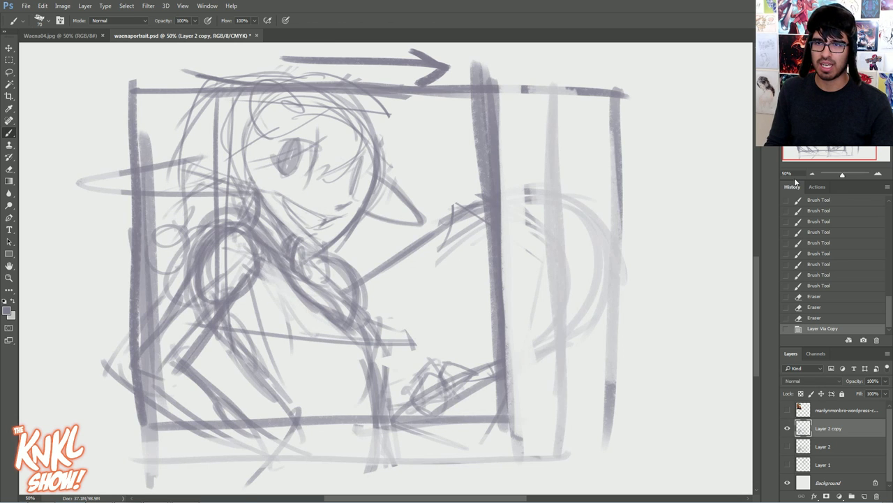
- Scale the duplicated thumbnail to about 127% and move it toward the canvas's center
{"action": "key", "text": "ctrl+minus"}
{"action": "key", "text": "ctrl+minus"}
{"action": "key", "text": "ctrl+t"}
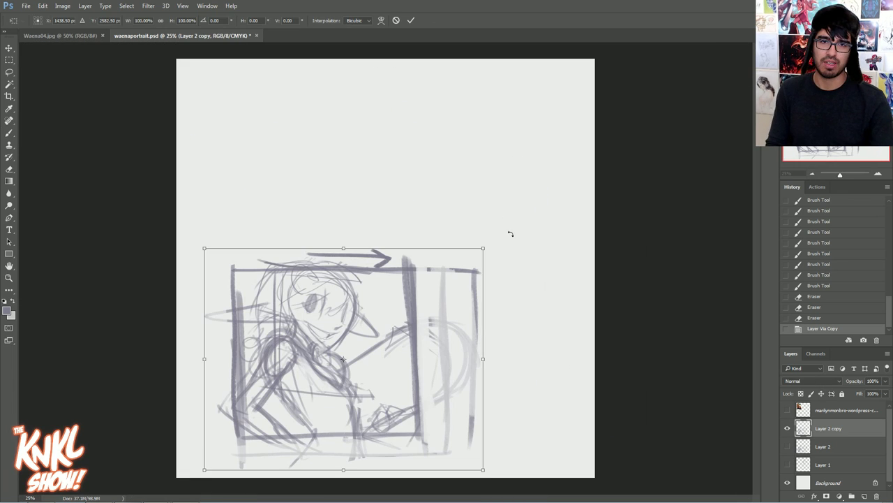
{"action": "left_click_drag", "start_coordinate": [482, 247], "coordinate": [518, 233]}
{"action": "left_click_drag", "start_coordinate": [463, 278], "coordinate": [520, 198]}
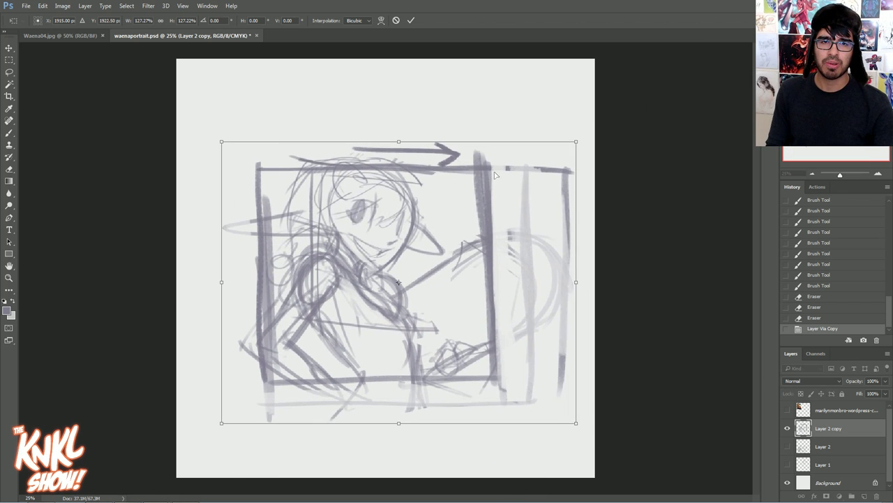
{"action": "key", "text": "Return"}
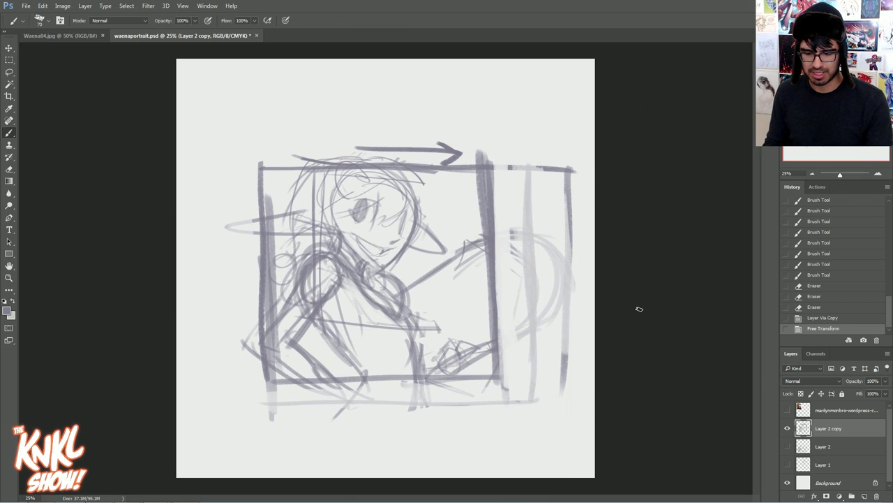
- Revert the trial erasing of the eye, duplicate the enlarged thumbnail's layer and hide Layer 2 copy
{"action": "left_click", "coordinate": [877, 176]}
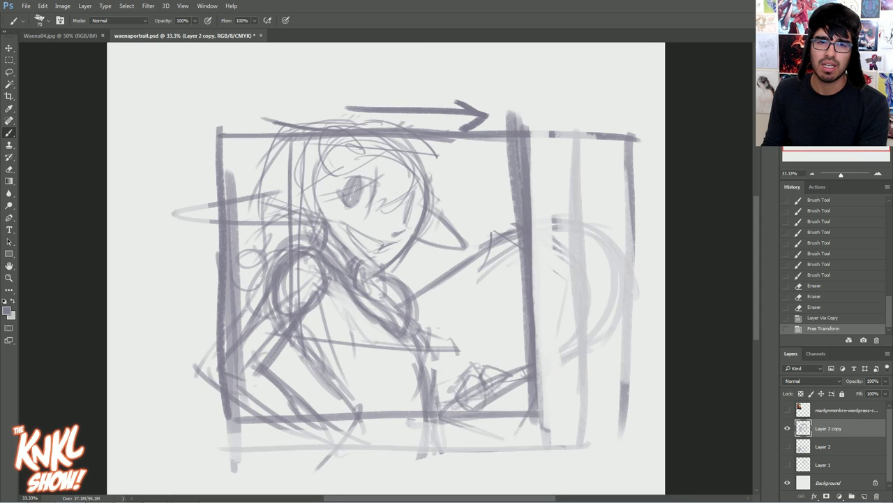
{"action": "left_click_drag", "start_coordinate": [439, 192], "coordinate": [458, 171]}
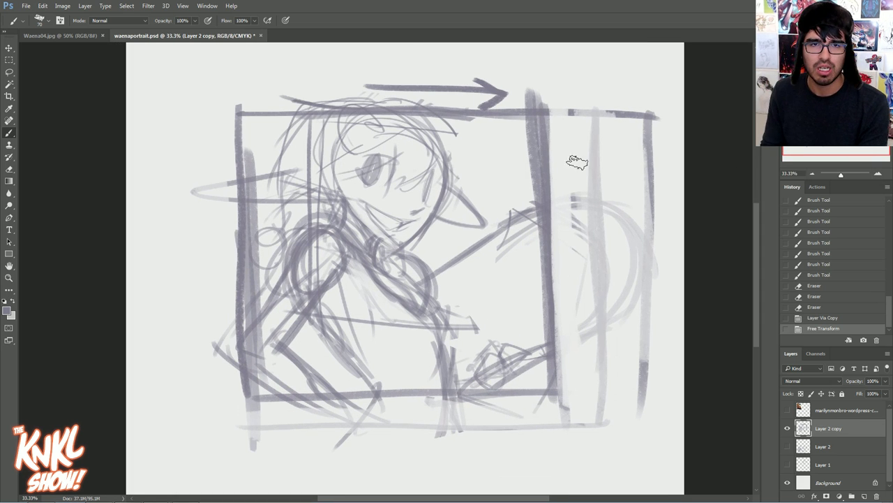
{"action": "left_click", "coordinate": [881, 176]}
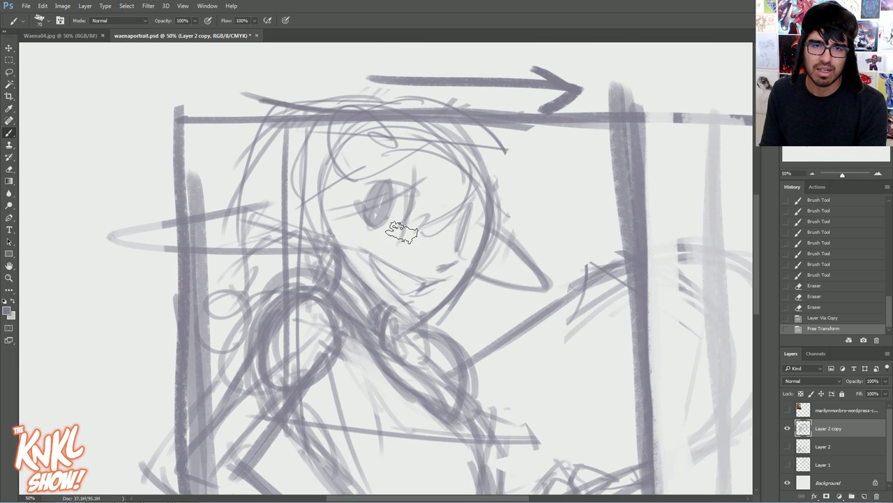
{"action": "mouse_move", "coordinate": [384, 204]}
{"action": "left_mouse_down"}
{"action": "mouse_move", "coordinate": [393, 223]}
{"action": "mouse_move", "coordinate": [412, 206]}
{"action": "left_mouse_up"}
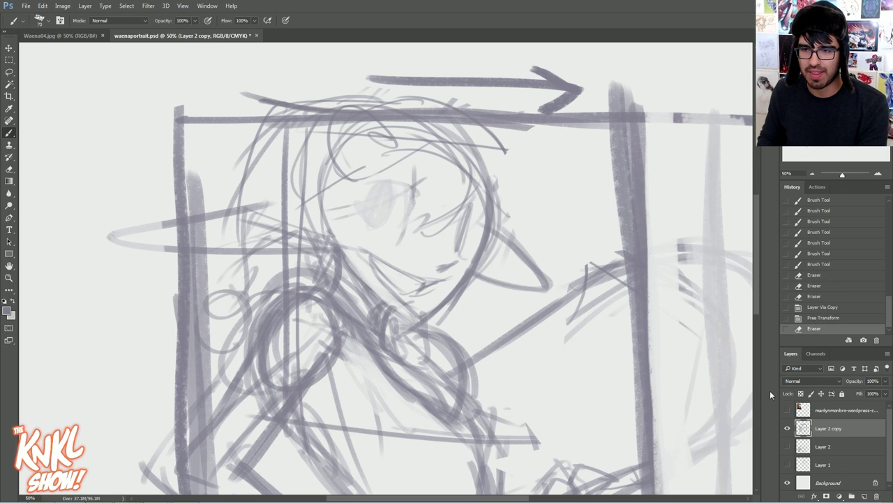
{"action": "left_click", "coordinate": [824, 318]}
{"action": "key", "text": "ctrl+j"}
{"action": "left_click", "coordinate": [787, 446]}
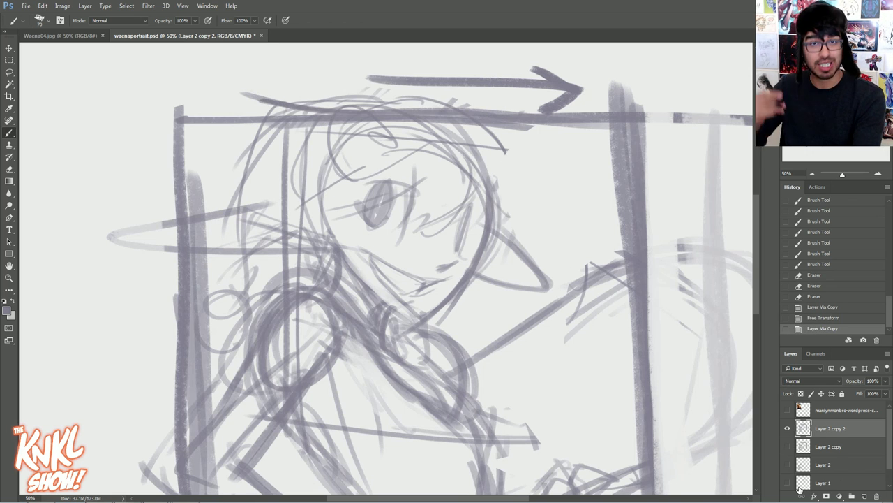
- Fade the old near eye and facial marks with the Eraser and sketch a new angled eye outline
{"action": "mouse_move", "coordinate": [377, 216]}
{"action": "left_mouse_down"}
{"action": "mouse_move", "coordinate": [383, 230]}
{"action": "mouse_move", "coordinate": [433, 222]}
{"action": "mouse_move", "coordinate": [463, 200]}
{"action": "mouse_move", "coordinate": [454, 213]}
{"action": "left_mouse_up"}
{"action": "mouse_move", "coordinate": [367, 221]}
{"action": "left_mouse_down"}
{"action": "mouse_move", "coordinate": [388, 240]}
{"action": "mouse_move", "coordinate": [359, 206]}
{"action": "left_mouse_up"}
{"action": "left_click_drag", "start_coordinate": [358, 198], "coordinate": [373, 225]}
{"action": "left_click_drag", "start_coordinate": [364, 212], "coordinate": [408, 185]}
{"action": "left_click_drag", "start_coordinate": [362, 205], "coordinate": [413, 183]}
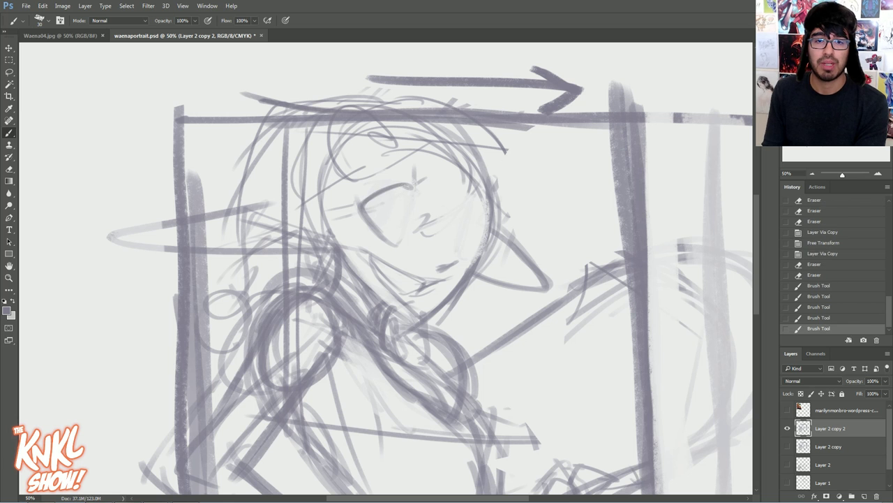
- Fade the eye area and redraw the neck and lower jaw, bringing the jawline down to a pointed chin
{"action": "left_click_drag", "start_coordinate": [408, 215], "coordinate": [402, 180]}
{"action": "mouse_move", "coordinate": [378, 270]}
{"action": "left_mouse_down"}
{"action": "mouse_move", "coordinate": [429, 300]}
{"action": "mouse_move", "coordinate": [416, 219]}
{"action": "mouse_move", "coordinate": [432, 191]}
{"action": "mouse_move", "coordinate": [422, 183]}
{"action": "mouse_move", "coordinate": [369, 217]}
{"action": "mouse_move", "coordinate": [383, 296]}
{"action": "mouse_move", "coordinate": [400, 316]}
{"action": "mouse_move", "coordinate": [399, 325]}
{"action": "mouse_move", "coordinate": [384, 319]}
{"action": "mouse_move", "coordinate": [408, 360]}
{"action": "left_mouse_up"}
{"action": "left_click_drag", "start_coordinate": [404, 355], "coordinate": [393, 279]}
{"action": "left_click_drag", "start_coordinate": [328, 233], "coordinate": [335, 293]}
{"action": "left_click_drag", "start_coordinate": [331, 245], "coordinate": [341, 287]}
{"action": "left_click_drag", "start_coordinate": [310, 233], "coordinate": [413, 303]}
{"action": "left_click_drag", "start_coordinate": [354, 267], "coordinate": [437, 311]}
{"action": "left_click_drag", "start_coordinate": [450, 274], "coordinate": [433, 312]}
- Redraw the far side of the face, add curved eye-level guidelines across the head and sketch the mouth
{"action": "left_click_drag", "start_coordinate": [478, 234], "coordinate": [433, 312]}
{"action": "left_click_drag", "start_coordinate": [470, 163], "coordinate": [435, 311]}
{"action": "left_click_drag", "start_coordinate": [466, 256], "coordinate": [440, 133]}
{"action": "left_click_drag", "start_coordinate": [433, 300], "coordinate": [447, 125]}
{"action": "left_click_drag", "start_coordinate": [314, 170], "coordinate": [481, 168]}
{"action": "left_click_drag", "start_coordinate": [328, 202], "coordinate": [495, 175]}
{"action": "mouse_move", "coordinate": [400, 243]}
{"action": "left_mouse_down"}
{"action": "mouse_move", "coordinate": [448, 255]}
{"action": "mouse_move", "coordinate": [438, 273]}
{"action": "mouse_move", "coordinate": [440, 254]}
{"action": "left_mouse_up"}
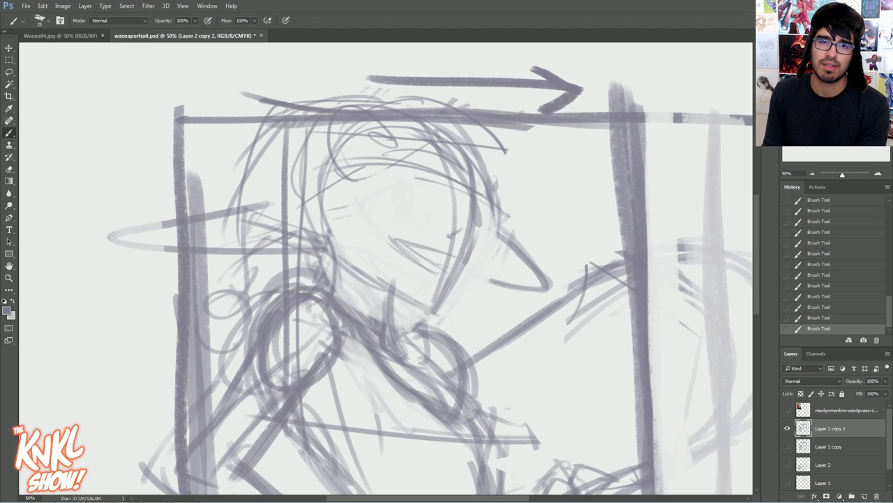
- Sketch the large near eye with its lids and iris, and add curved brow and cheek lines across the face
{"action": "mouse_move", "coordinate": [356, 183]}
{"action": "left_mouse_down"}
{"action": "mouse_move", "coordinate": [400, 212]}
{"action": "mouse_move", "coordinate": [421, 168]}
{"action": "mouse_move", "coordinate": [419, 209]}
{"action": "left_mouse_up"}
{"action": "mouse_move", "coordinate": [401, 164]}
{"action": "left_mouse_down"}
{"action": "mouse_move", "coordinate": [408, 201]}
{"action": "mouse_move", "coordinate": [457, 222]}
{"action": "left_mouse_up"}
{"action": "left_click_drag", "start_coordinate": [450, 168], "coordinate": [469, 213]}
{"action": "mouse_move", "coordinate": [399, 167]}
{"action": "left_mouse_down"}
{"action": "mouse_move", "coordinate": [408, 208]}
{"action": "mouse_move", "coordinate": [403, 190]}
{"action": "left_mouse_up"}
{"action": "key", "text": "bracketright"}
{"action": "mouse_move", "coordinate": [462, 166]}
{"action": "left_mouse_down"}
{"action": "mouse_move", "coordinate": [445, 145]}
{"action": "mouse_move", "coordinate": [363, 157]}
{"action": "left_mouse_up"}
{"action": "mouse_move", "coordinate": [413, 135]}
{"action": "left_mouse_down"}
{"action": "mouse_move", "coordinate": [357, 162]}
{"action": "mouse_move", "coordinate": [321, 154]}
{"action": "left_mouse_up"}
{"action": "left_click_drag", "start_coordinate": [364, 125], "coordinate": [427, 133]}
{"action": "mouse_move", "coordinate": [465, 208]}
{"action": "left_mouse_down"}
{"action": "mouse_move", "coordinate": [439, 195]}
{"action": "mouse_move", "coordinate": [420, 208]}
{"action": "mouse_move", "coordinate": [329, 221]}
{"action": "left_mouse_up"}
- Build up the hair and crown outline with thicker curved strokes over the top of the head
{"action": "key", "text": "bracketright"}
{"action": "key", "text": "bracketright"}
{"action": "left_click_drag", "start_coordinate": [480, 175], "coordinate": [448, 129]}
{"action": "left_click_drag", "start_coordinate": [497, 159], "coordinate": [413, 80]}
{"action": "mouse_move", "coordinate": [442, 148]}
{"action": "left_mouse_down"}
{"action": "mouse_move", "coordinate": [315, 192]}
{"action": "mouse_move", "coordinate": [376, 87]}
{"action": "left_mouse_up"}
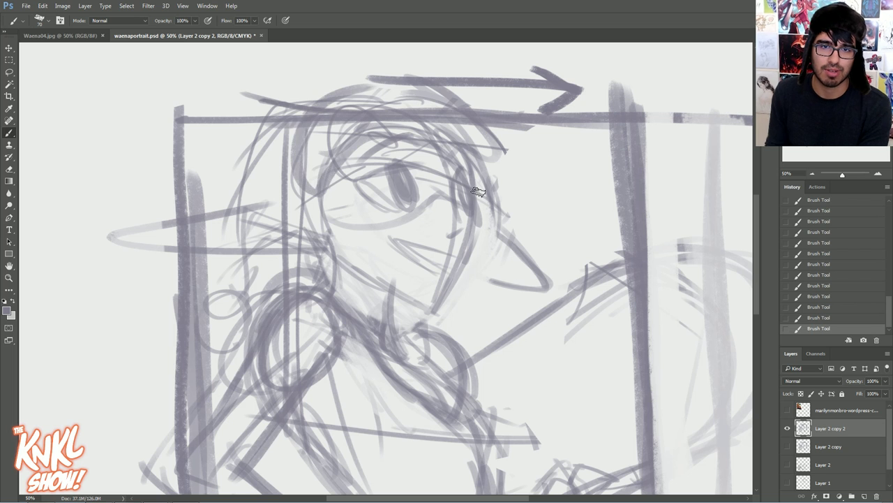
- Redraw the near eye's iris as a tall oval and fill it in with darker strokes
{"action": "mouse_move", "coordinate": [826, 115]}
{"action": "left_mouse_down"}
{"action": "mouse_move", "coordinate": [828, 128]}
{"action": "mouse_move", "coordinate": [828, 117]}
{"action": "left_mouse_up"}
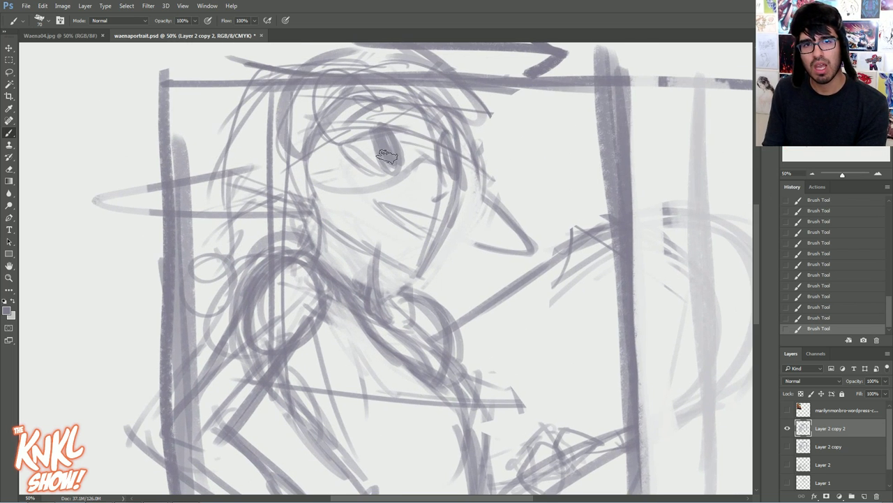
{"action": "mouse_move", "coordinate": [390, 173]}
{"action": "left_mouse_down"}
{"action": "mouse_move", "coordinate": [385, 143]}
{"action": "mouse_move", "coordinate": [379, 160]}
{"action": "mouse_move", "coordinate": [401, 113]}
{"action": "mouse_move", "coordinate": [410, 134]}
{"action": "mouse_move", "coordinate": [379, 132]}
{"action": "mouse_move", "coordinate": [393, 167]}
{"action": "left_mouse_up"}
{"action": "key", "text": "]"}
{"action": "mouse_move", "coordinate": [393, 166]}
{"action": "left_mouse_down"}
{"action": "mouse_move", "coordinate": [402, 138]}
{"action": "mouse_move", "coordinate": [402, 160]}
{"action": "left_mouse_up"}
{"action": "left_click_drag", "start_coordinate": [374, 132], "coordinate": [401, 164]}
{"action": "left_click_drag", "start_coordinate": [377, 134], "coordinate": [402, 159]}
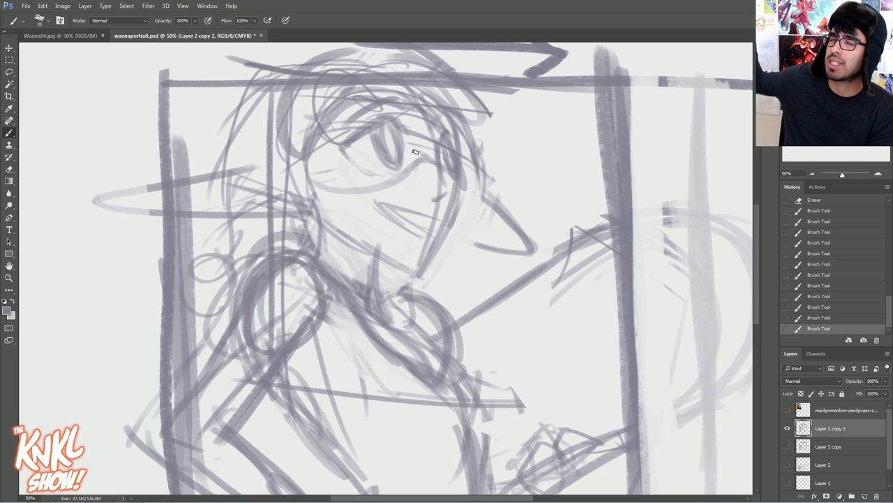
{"action": "left_click_drag", "start_coordinate": [390, 149], "coordinate": [386, 155]}
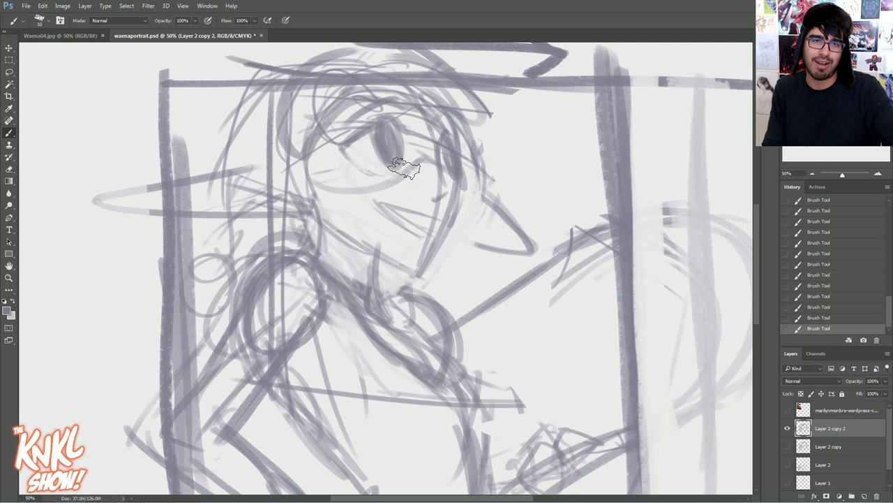
- Erase a highlight in the iris, clean up the far eye and face contour, and darken the mouth corner
{"action": "key", "text": "e"}
{"action": "mouse_move", "coordinate": [391, 123]}
{"action": "left_mouse_down"}
{"action": "mouse_move", "coordinate": [390, 159]}
{"action": "mouse_move", "coordinate": [392, 127]}
{"action": "left_mouse_up"}
{"action": "left_click_drag", "start_coordinate": [456, 170], "coordinate": [453, 118]}
{"action": "mouse_move", "coordinate": [465, 171]}
{"action": "left_mouse_down"}
{"action": "mouse_move", "coordinate": [466, 230]}
{"action": "mouse_move", "coordinate": [427, 255]}
{"action": "left_mouse_up"}
{"action": "mouse_move", "coordinate": [446, 205]}
{"action": "left_mouse_down"}
{"action": "mouse_move", "coordinate": [433, 239]}
{"action": "mouse_move", "coordinate": [426, 235]}
{"action": "left_mouse_up"}
{"action": "left_click_drag", "start_coordinate": [437, 213], "coordinate": [426, 232]}
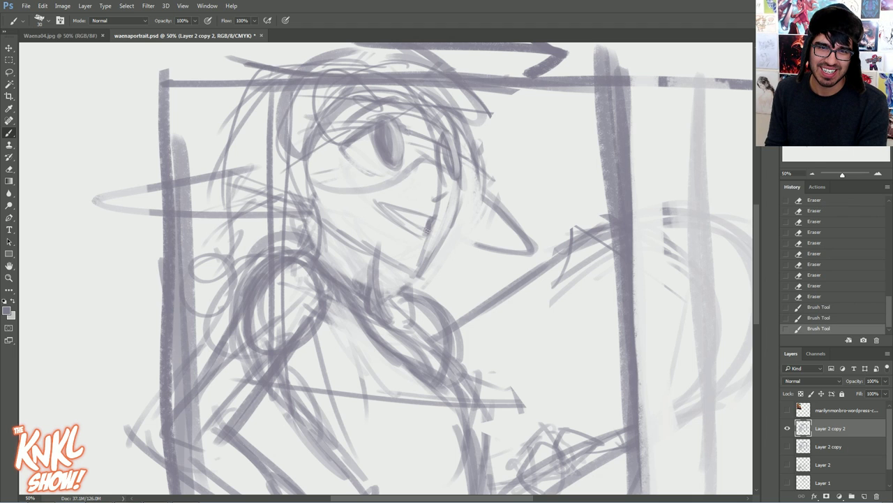
- Define the near eye's iris edge, outer corner and upper lid with short strokes
{"action": "left_click_drag", "start_coordinate": [398, 154], "coordinate": [400, 166]}
{"action": "left_click_drag", "start_coordinate": [399, 131], "coordinate": [402, 158]}
{"action": "left_click_drag", "start_coordinate": [400, 143], "coordinate": [398, 167]}
{"action": "mouse_move", "coordinate": [347, 155]}
{"action": "left_mouse_down"}
{"action": "mouse_move", "coordinate": [384, 171]}
{"action": "mouse_move", "coordinate": [360, 159]}
{"action": "left_mouse_up"}
{"action": "left_click_drag", "start_coordinate": [352, 136], "coordinate": [392, 112]}
{"action": "key", "text": "]"}
- Strengthen the near eye's upper lash line and iris, and reinforce the far eye's shape
{"action": "left_click", "coordinate": [879, 174]}
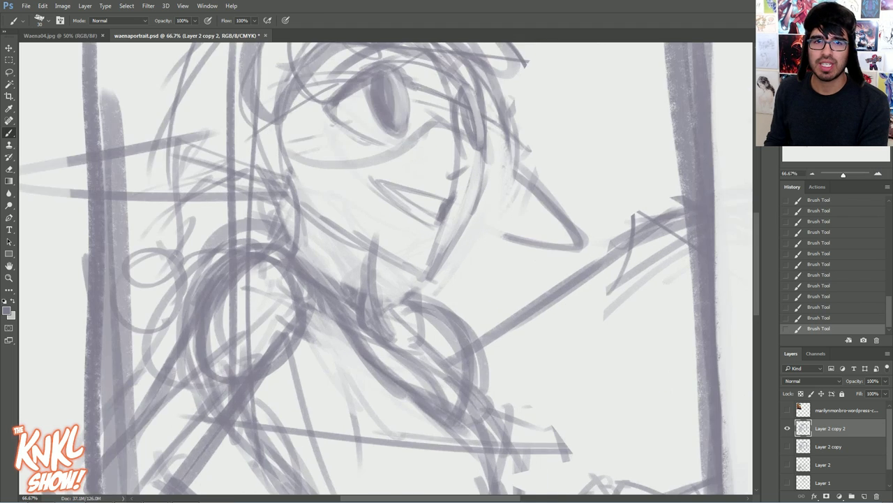
{"action": "left_click_drag", "start_coordinate": [386, 227], "coordinate": [367, 255]}
{"action": "mouse_move", "coordinate": [395, 216]}
{"action": "left_mouse_down"}
{"action": "mouse_move", "coordinate": [374, 244]}
{"action": "mouse_move", "coordinate": [383, 247]}
{"action": "left_mouse_up"}
{"action": "mouse_move", "coordinate": [399, 214]}
{"action": "left_mouse_down"}
{"action": "mouse_move", "coordinate": [389, 253]}
{"action": "mouse_move", "coordinate": [394, 242]}
{"action": "left_mouse_up"}
{"action": "left_click_drag", "start_coordinate": [492, 279], "coordinate": [487, 242]}
{"action": "left_click_drag", "start_coordinate": [497, 272], "coordinate": [493, 237]}
{"action": "left_click_drag", "start_coordinate": [402, 213], "coordinate": [404, 235]}
{"action": "mouse_move", "coordinate": [399, 213]}
{"action": "left_mouse_down"}
{"action": "mouse_move", "coordinate": [409, 238]}
{"action": "mouse_move", "coordinate": [433, 245]}
{"action": "left_mouse_up"}
{"action": "left_click_drag", "start_coordinate": [420, 215], "coordinate": [433, 237]}
{"action": "mouse_move", "coordinate": [416, 211]}
{"action": "left_mouse_down"}
{"action": "mouse_move", "coordinate": [432, 231]}
{"action": "mouse_move", "coordinate": [441, 228]}
{"action": "mouse_move", "coordinate": [389, 213]}
{"action": "left_mouse_up"}
{"action": "left_click_drag", "start_coordinate": [414, 207], "coordinate": [370, 229]}
{"action": "left_click_drag", "start_coordinate": [385, 214], "coordinate": [345, 257]}
{"action": "left_click_drag", "start_coordinate": [349, 247], "coordinate": [402, 209]}
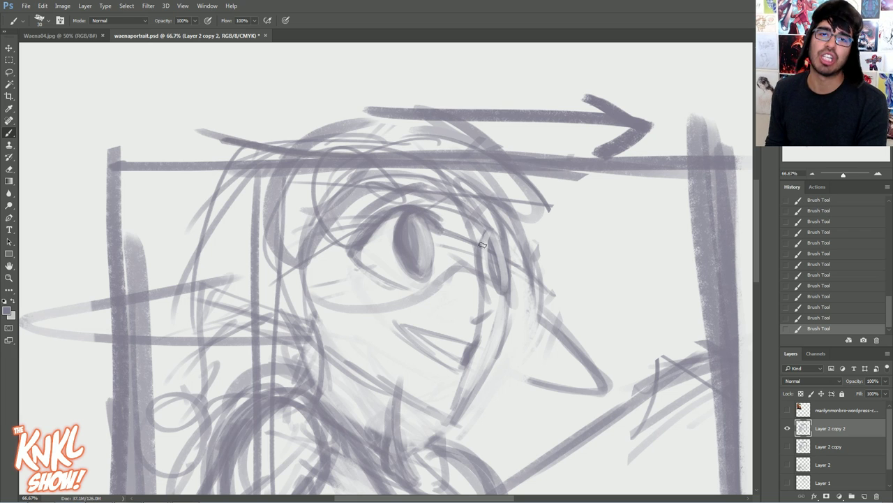
- Outline the far eye with a darker curve, touch up the near eye's outer corner and darken the nose line
{"action": "mouse_move", "coordinate": [497, 220]}
{"action": "left_mouse_down"}
{"action": "mouse_move", "coordinate": [478, 242]}
{"action": "mouse_move", "coordinate": [513, 261]}
{"action": "left_mouse_up"}
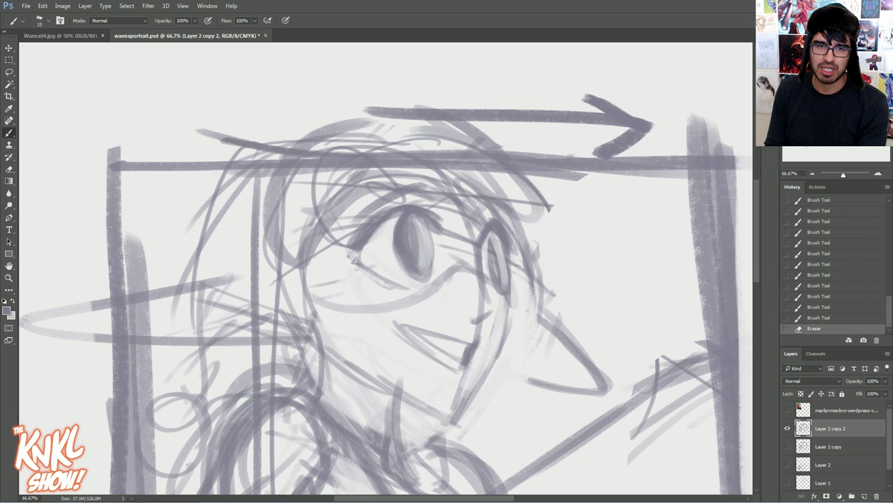
{"action": "key", "text": "]"}
{"action": "mouse_move", "coordinate": [358, 261]}
{"action": "left_mouse_down"}
{"action": "mouse_move", "coordinate": [372, 271]}
{"action": "mouse_move", "coordinate": [351, 255]}
{"action": "left_mouse_up"}
{"action": "mouse_move", "coordinate": [358, 250]}
{"action": "left_mouse_down"}
{"action": "mouse_move", "coordinate": [355, 261]}
{"action": "mouse_move", "coordinate": [363, 229]}
{"action": "left_mouse_up"}
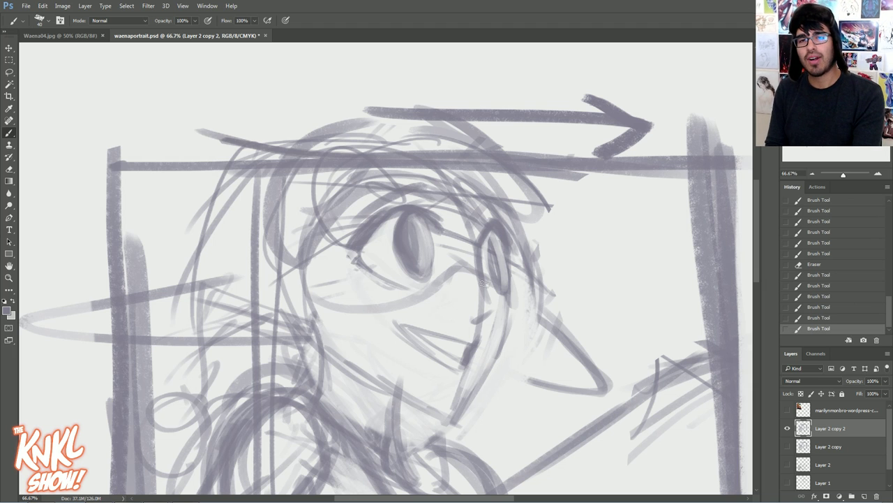
{"action": "left_click_drag", "start_coordinate": [466, 266], "coordinate": [436, 282]}
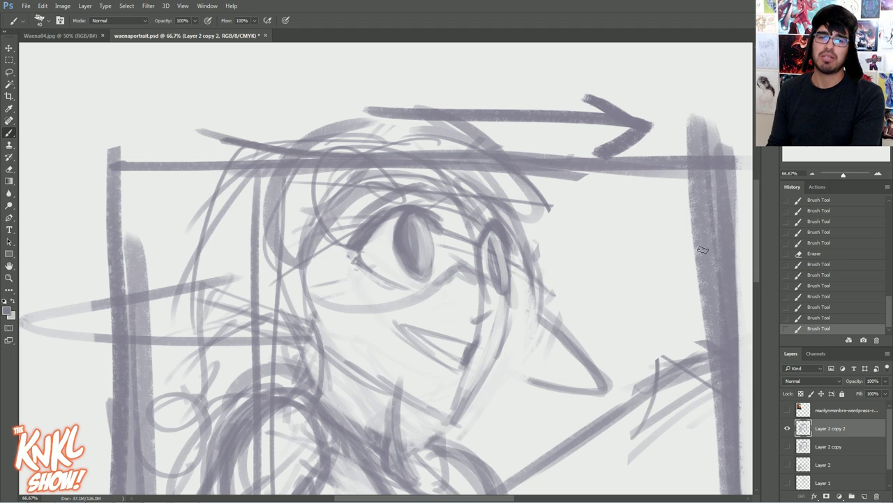
- Redraw the mouth as an open smile with a straighter upper lip and a darker lower edge
{"action": "mouse_move", "coordinate": [427, 329]}
{"action": "left_mouse_down"}
{"action": "mouse_move", "coordinate": [460, 337]}
{"action": "mouse_move", "coordinate": [391, 332]}
{"action": "mouse_move", "coordinate": [481, 340]}
{"action": "mouse_move", "coordinate": [397, 334]}
{"action": "mouse_move", "coordinate": [443, 364]}
{"action": "left_mouse_up"}
{"action": "left_click_drag", "start_coordinate": [405, 340], "coordinate": [463, 366]}
{"action": "left_click_drag", "start_coordinate": [443, 360], "coordinate": [462, 360]}
{"action": "left_click_drag", "start_coordinate": [414, 345], "coordinate": [460, 359]}
- Darken the irises of both eyes and erase soft highlights along the near iris
{"action": "left_click_drag", "start_coordinate": [403, 223], "coordinate": [419, 271]}
{"action": "mouse_move", "coordinate": [412, 217]}
{"action": "left_mouse_down"}
{"action": "mouse_move", "coordinate": [433, 265]}
{"action": "mouse_move", "coordinate": [429, 241]}
{"action": "left_mouse_up"}
{"action": "left_click_drag", "start_coordinate": [492, 233], "coordinate": [505, 289]}
{"action": "left_click_drag", "start_coordinate": [485, 241], "coordinate": [483, 257]}
{"action": "left_click_drag", "start_coordinate": [440, 236], "coordinate": [411, 279]}
{"action": "key", "text": "e"}
{"action": "mouse_move", "coordinate": [437, 225]}
{"action": "left_mouse_down"}
{"action": "mouse_move", "coordinate": [433, 272]}
{"action": "mouse_move", "coordinate": [402, 279]}
{"action": "left_mouse_up"}
{"action": "left_click_drag", "start_coordinate": [414, 248], "coordinate": [397, 273]}
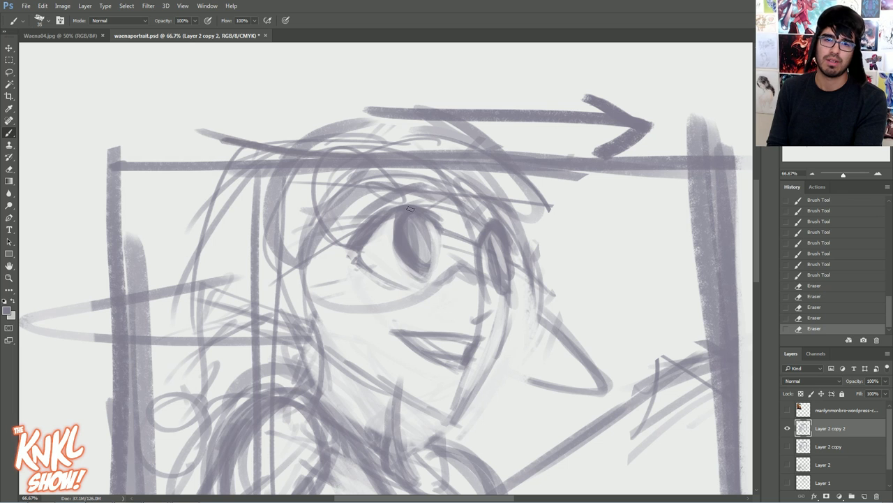
- Lasso the head, scale it to about 92%, rotate it about -1.5° and shift it toward the shoulder, clearing the selection when placed
{"action": "left_click", "coordinate": [813, 174]}
{"action": "left_click_drag", "start_coordinate": [836, 94], "coordinate": [836, 108]}
{"action": "left_click", "coordinate": [813, 174]}
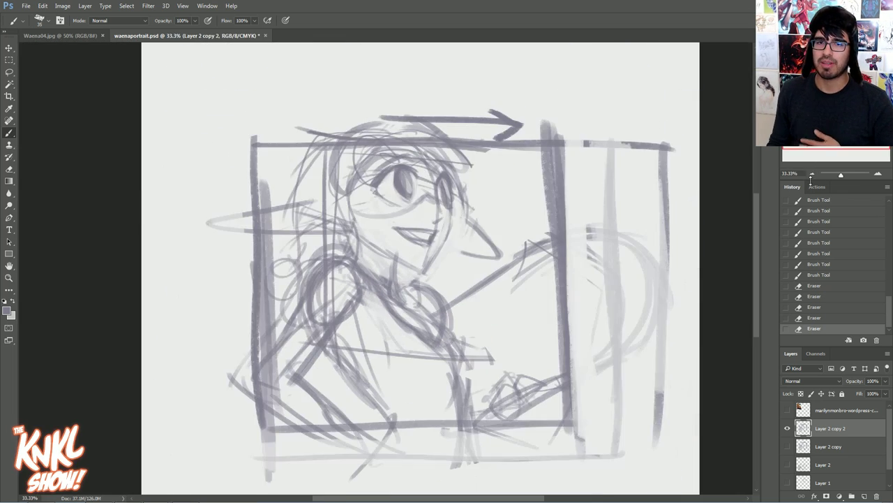
{"action": "key", "text": "l"}
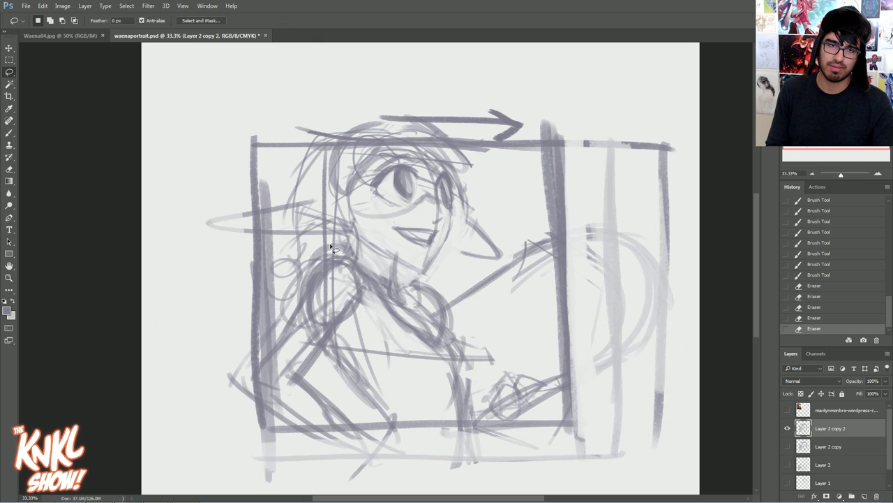
{"action": "mouse_move", "coordinate": [374, 272]}
{"action": "left_mouse_down"}
{"action": "mouse_move", "coordinate": [462, 282]}
{"action": "mouse_move", "coordinate": [508, 218]}
{"action": "mouse_move", "coordinate": [414, 100]}
{"action": "mouse_move", "coordinate": [272, 182]}
{"action": "mouse_move", "coordinate": [304, 250]}
{"action": "left_mouse_up"}
{"action": "key", "text": "ctrl+t"}
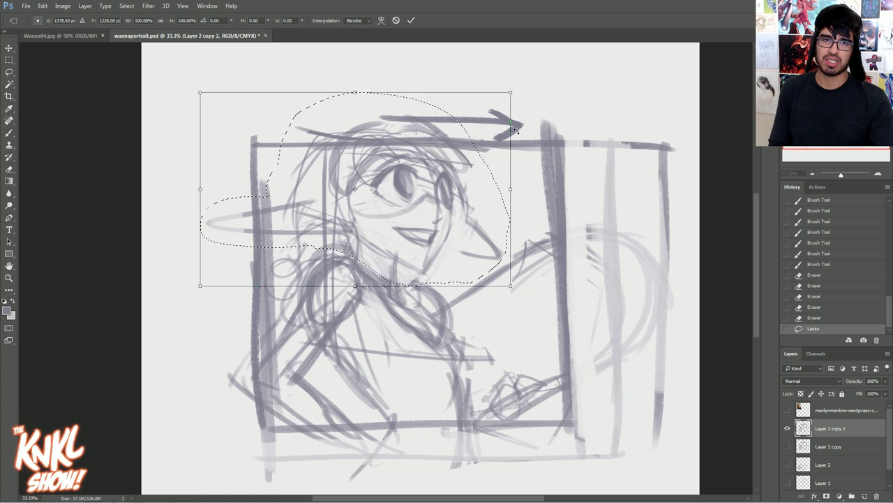
{"action": "left_click_drag", "start_coordinate": [511, 91], "coordinate": [487, 101]}
{"action": "left_click_drag", "start_coordinate": [513, 161], "coordinate": [512, 149]}
{"action": "left_click_drag", "start_coordinate": [468, 177], "coordinate": [454, 184]}
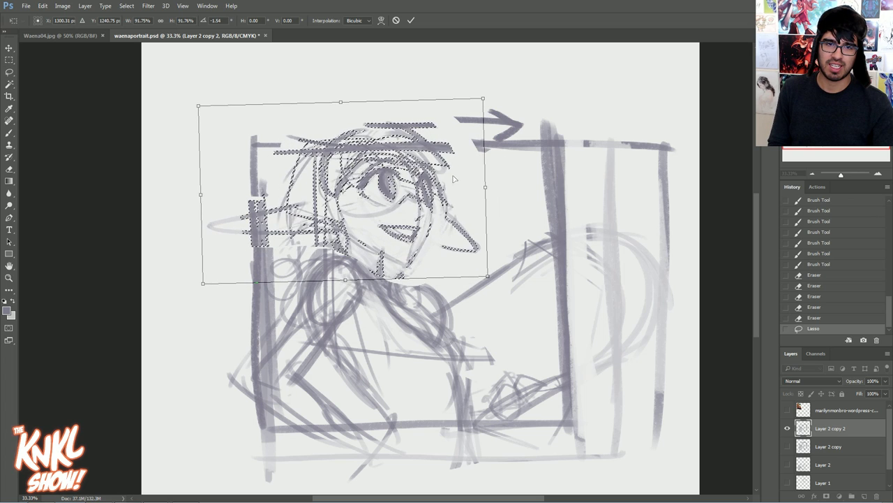
{"action": "key", "text": "Return"}
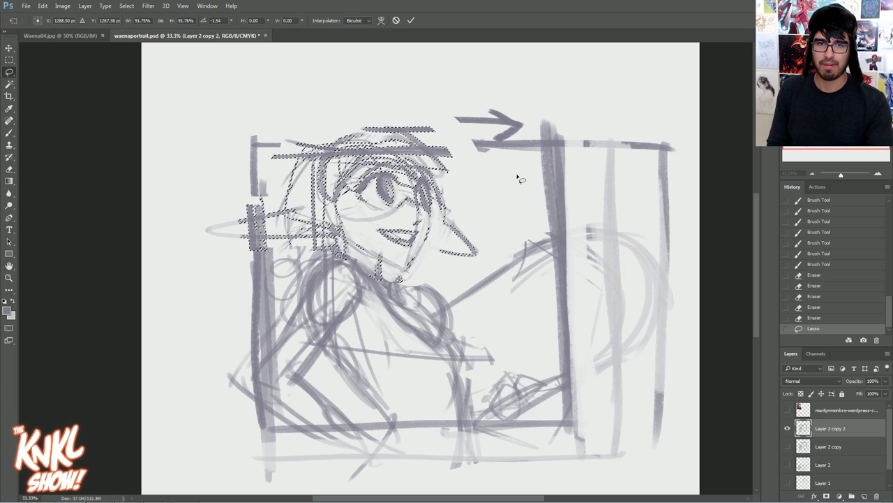
{"action": "key", "text": "ctrl+d"}
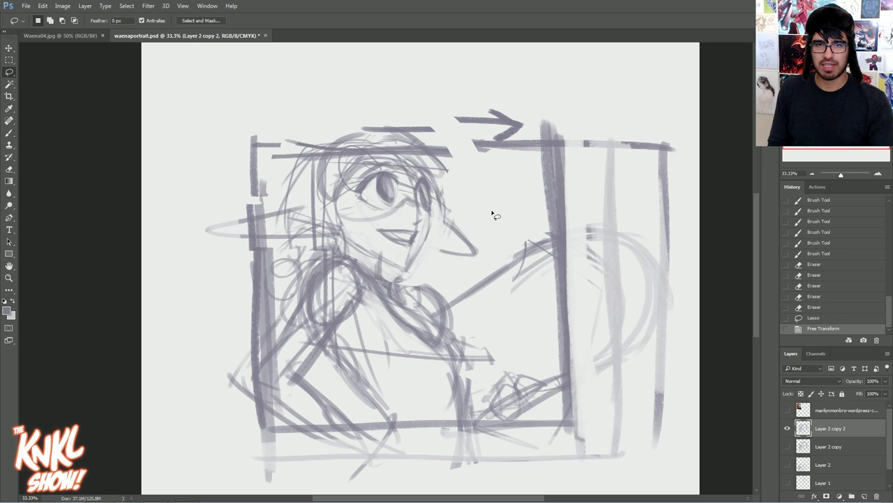
- Draw a higher bottom frame edge across the waist and fade the old top edge, arrow and upper side border
{"action": "key", "text": "b"}
{"action": "key", "text": "bracketright"}
{"action": "mouse_move", "coordinate": [275, 398]}
{"action": "left_mouse_down"}
{"action": "mouse_move", "coordinate": [327, 401]}
{"action": "mouse_move", "coordinate": [332, 390]}
{"action": "mouse_move", "coordinate": [359, 385]}
{"action": "left_mouse_up"}
{"action": "left_click_drag", "start_coordinate": [352, 386], "coordinate": [464, 377]}
{"action": "left_click_drag", "start_coordinate": [316, 391], "coordinate": [546, 382]}
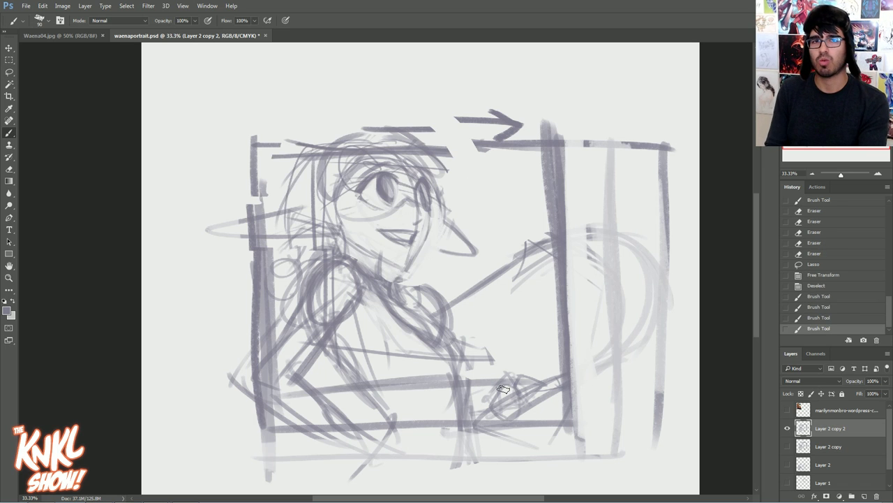
{"action": "mouse_move", "coordinate": [454, 160]}
{"action": "left_mouse_down"}
{"action": "mouse_move", "coordinate": [442, 140]}
{"action": "mouse_move", "coordinate": [387, 109]}
{"action": "mouse_move", "coordinate": [413, 151]}
{"action": "mouse_move", "coordinate": [360, 141]}
{"action": "mouse_move", "coordinate": [383, 144]}
{"action": "mouse_move", "coordinate": [372, 136]}
{"action": "mouse_move", "coordinate": [330, 163]}
{"action": "mouse_move", "coordinate": [328, 144]}
{"action": "mouse_move", "coordinate": [291, 161]}
{"action": "mouse_move", "coordinate": [300, 123]}
{"action": "mouse_move", "coordinate": [263, 152]}
{"action": "left_mouse_up"}
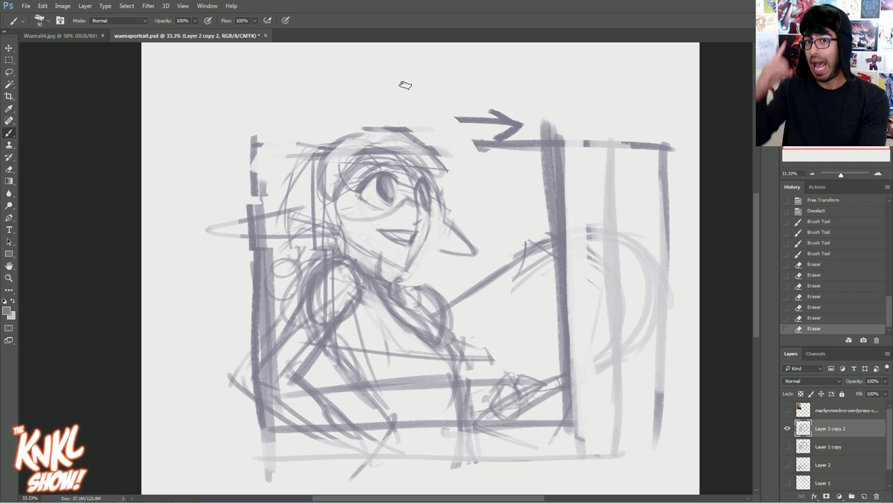
{"action": "mouse_move", "coordinate": [469, 169]}
{"action": "left_mouse_down"}
{"action": "mouse_move", "coordinate": [474, 104]}
{"action": "mouse_move", "coordinate": [536, 119]}
{"action": "mouse_move", "coordinate": [530, 216]}
{"action": "left_mouse_up"}
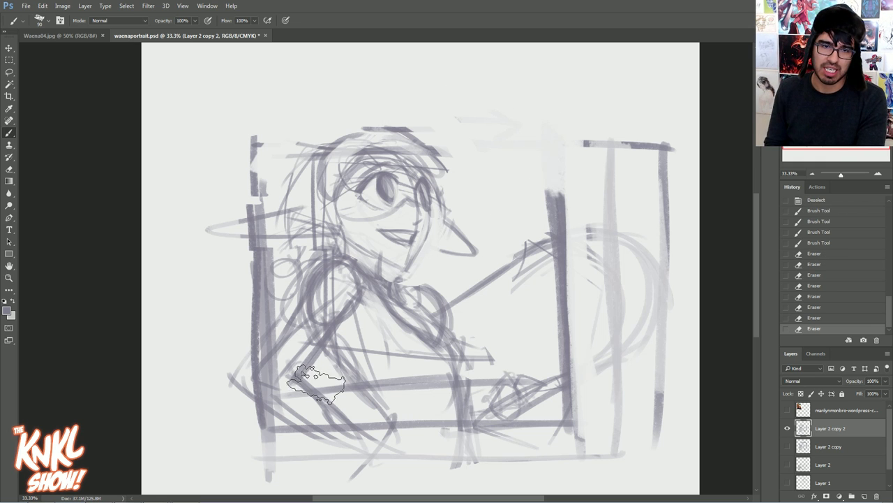
- Draw a thick, taller portrait frame around the character, extending its sides and adding space above the head
{"action": "left_click_drag", "start_coordinate": [316, 420], "coordinate": [348, 420]}
{"action": "left_click_drag", "start_coordinate": [268, 406], "coordinate": [542, 391]}
{"action": "left_click_drag", "start_coordinate": [561, 369], "coordinate": [547, 167]}
{"action": "left_click_drag", "start_coordinate": [561, 321], "coordinate": [562, 109]}
{"action": "left_click_drag", "start_coordinate": [573, 241], "coordinate": [576, 87]}
{"action": "left_click_drag", "start_coordinate": [564, 210], "coordinate": [565, 45]}
{"action": "mouse_move", "coordinate": [579, 65]}
{"action": "left_mouse_down"}
{"action": "mouse_move", "coordinate": [261, 70]}
{"action": "mouse_move", "coordinate": [255, 263]}
{"action": "left_mouse_up"}
{"action": "left_click_drag", "start_coordinate": [253, 109], "coordinate": [254, 216]}
{"action": "mouse_move", "coordinate": [256, 238]}
{"action": "left_mouse_down"}
{"action": "mouse_move", "coordinate": [265, 386]}
{"action": "mouse_move", "coordinate": [371, 398]}
{"action": "mouse_move", "coordinate": [598, 386]}
{"action": "left_mouse_up"}
{"action": "left_click_drag", "start_coordinate": [586, 393], "coordinate": [579, 209]}
{"action": "left_click_drag", "start_coordinate": [591, 359], "coordinate": [585, 40]}
{"action": "left_click_drag", "start_coordinate": [584, 64], "coordinate": [374, 72]}
{"action": "mouse_move", "coordinate": [535, 73]}
{"action": "left_mouse_down"}
{"action": "mouse_move", "coordinate": [265, 82]}
{"action": "mouse_move", "coordinate": [245, 204]}
{"action": "left_mouse_up"}
{"action": "left_click_drag", "start_coordinate": [556, 81], "coordinate": [555, 190]}
{"action": "mouse_move", "coordinate": [565, 181]}
{"action": "left_mouse_down"}
{"action": "mouse_move", "coordinate": [569, 290]}
{"action": "mouse_move", "coordinate": [559, 81]}
{"action": "mouse_move", "coordinate": [346, 100]}
{"action": "left_mouse_up"}
{"action": "left_click_drag", "start_coordinate": [550, 89], "coordinate": [263, 104]}
{"action": "mouse_move", "coordinate": [342, 107]}
{"action": "left_mouse_down"}
{"action": "mouse_move", "coordinate": [227, 109]}
{"action": "mouse_move", "coordinate": [261, 202]}
{"action": "left_mouse_up"}
- Try loose diagonal and curved strokes with a smaller brush in the open space in front of the face
{"action": "key", "text": "bracketleft"}
{"action": "key", "text": "bracketleft"}
{"action": "key", "text": "bracketleft"}
{"action": "key", "text": "bracketleft"}
{"action": "mouse_move", "coordinate": [435, 181]}
{"action": "left_mouse_down"}
{"action": "mouse_move", "coordinate": [547, 121]}
{"action": "mouse_move", "coordinate": [431, 156]}
{"action": "left_mouse_up"}
{"action": "left_click_drag", "start_coordinate": [471, 230], "coordinate": [521, 223]}
{"action": "left_click_drag", "start_coordinate": [453, 174], "coordinate": [489, 210]}
{"action": "left_click_drag", "start_coordinate": [441, 270], "coordinate": [500, 263]}
{"action": "mouse_move", "coordinate": [461, 162]}
{"action": "left_mouse_down"}
{"action": "mouse_move", "coordinate": [529, 129]}
{"action": "mouse_move", "coordinate": [578, 91]}
{"action": "left_mouse_up"}
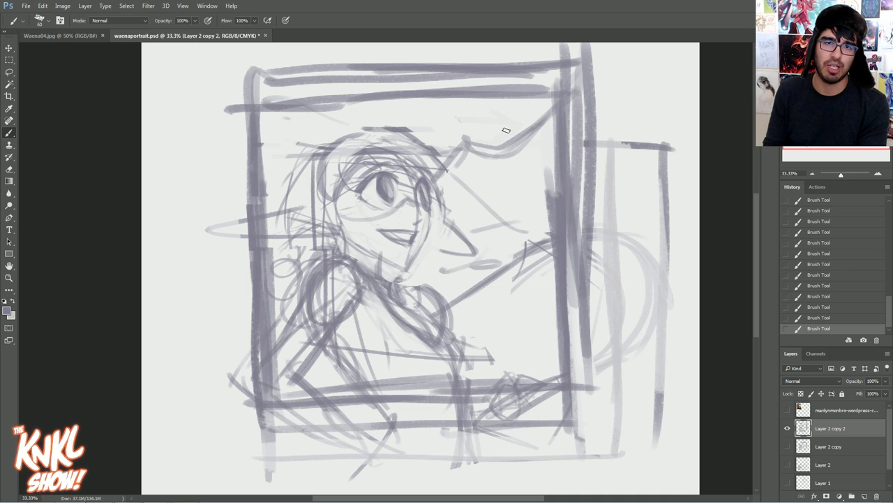
{"action": "left_click_drag", "start_coordinate": [450, 168], "coordinate": [497, 120]}
{"action": "left_click_drag", "start_coordinate": [469, 180], "coordinate": [548, 157]}
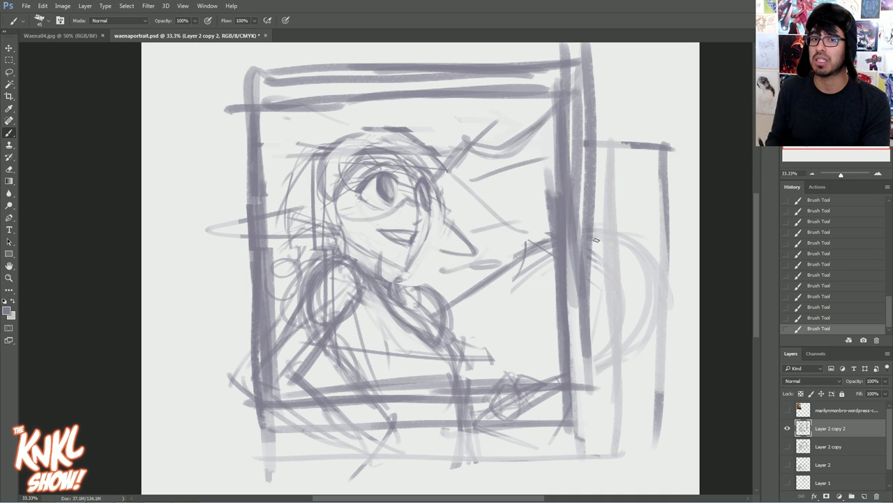
{"action": "left_click_drag", "start_coordinate": [445, 184], "coordinate": [571, 126]}
{"action": "left_click_drag", "start_coordinate": [471, 79], "coordinate": [550, 192]}
{"action": "left_click", "coordinate": [869, 297]}
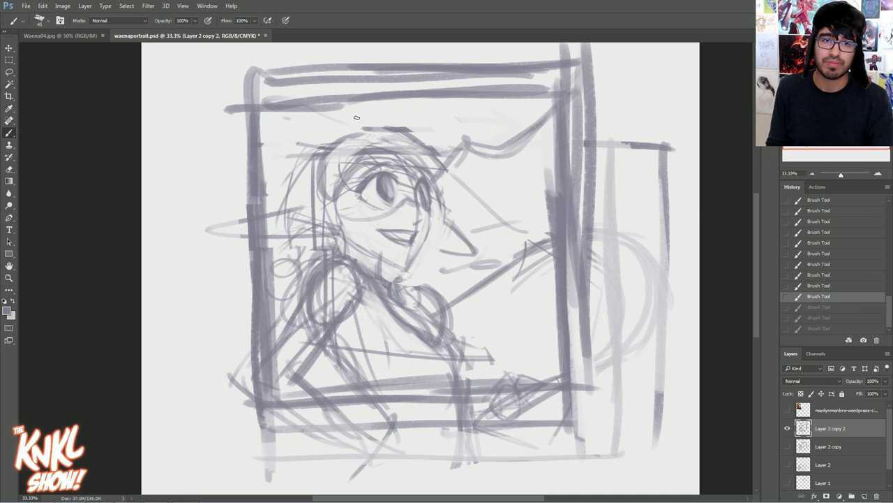
- Fade the strokes in front of the face with the Eraser and rework the extended arm's upper edge
{"action": "left_click_drag", "start_coordinate": [469, 139], "coordinate": [576, 93]}
{"action": "key", "text": "e"}
{"action": "mouse_move", "coordinate": [471, 183]}
{"action": "left_mouse_down"}
{"action": "mouse_move", "coordinate": [502, 168]}
{"action": "mouse_move", "coordinate": [485, 159]}
{"action": "mouse_move", "coordinate": [496, 178]}
{"action": "mouse_move", "coordinate": [499, 229]}
{"action": "mouse_move", "coordinate": [488, 262]}
{"action": "mouse_move", "coordinate": [489, 249]}
{"action": "mouse_move", "coordinate": [437, 305]}
{"action": "mouse_move", "coordinate": [424, 286]}
{"action": "mouse_move", "coordinate": [419, 299]}
{"action": "mouse_move", "coordinate": [494, 240]}
{"action": "mouse_move", "coordinate": [502, 251]}
{"action": "mouse_move", "coordinate": [548, 232]}
{"action": "left_mouse_up"}
{"action": "mouse_move", "coordinate": [511, 260]}
{"action": "left_mouse_down"}
{"action": "mouse_move", "coordinate": [559, 229]}
{"action": "mouse_move", "coordinate": [529, 267]}
{"action": "mouse_move", "coordinate": [556, 284]}
{"action": "left_mouse_up"}
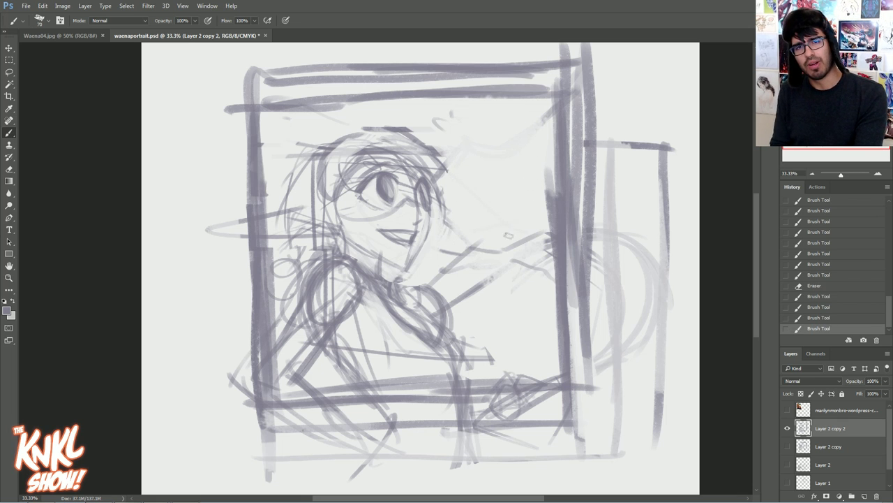
- Sketch a winding curve and short loose marks between the head and the frame's far side
{"action": "left_click_drag", "start_coordinate": [510, 238], "coordinate": [501, 149]}
{"action": "left_click_drag", "start_coordinate": [436, 115], "coordinate": [512, 154]}
{"action": "left_click_drag", "start_coordinate": [408, 80], "coordinate": [529, 121]}
{"action": "left_click_drag", "start_coordinate": [427, 110], "coordinate": [447, 136]}
{"action": "left_click_drag", "start_coordinate": [499, 287], "coordinate": [520, 283]}
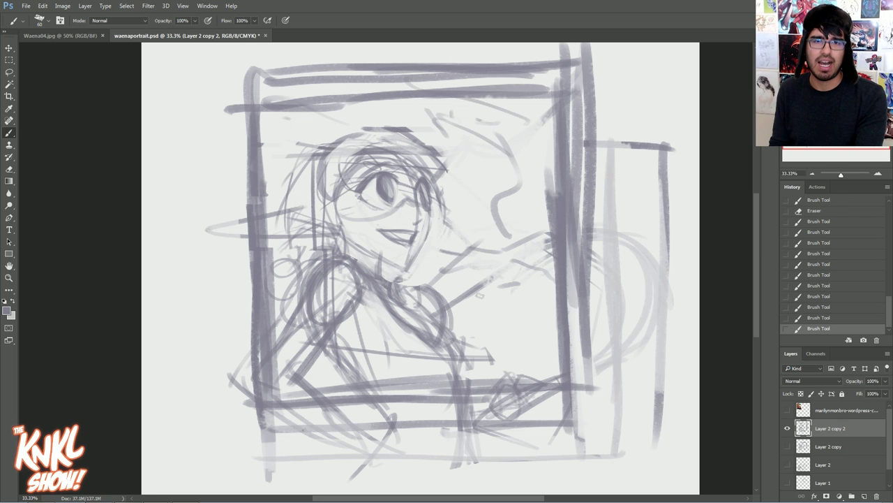
- Thicken the extended arm with repeated diagonal strokes and add short contour lines around the near shoulder
{"action": "left_click_drag", "start_coordinate": [458, 311], "coordinate": [536, 255]}
{"action": "left_click_drag", "start_coordinate": [462, 325], "coordinate": [504, 296]}
{"action": "left_click_drag", "start_coordinate": [543, 271], "coordinate": [474, 328]}
{"action": "left_click_drag", "start_coordinate": [504, 319], "coordinate": [466, 340]}
{"action": "left_click_drag", "start_coordinate": [555, 261], "coordinate": [460, 341]}
{"action": "left_click_drag", "start_coordinate": [491, 298], "coordinate": [460, 314]}
{"action": "left_click_drag", "start_coordinate": [324, 257], "coordinate": [307, 277]}
{"action": "left_click_drag", "start_coordinate": [357, 262], "coordinate": [374, 276]}
{"action": "left_click_drag", "start_coordinate": [324, 265], "coordinate": [315, 273]}
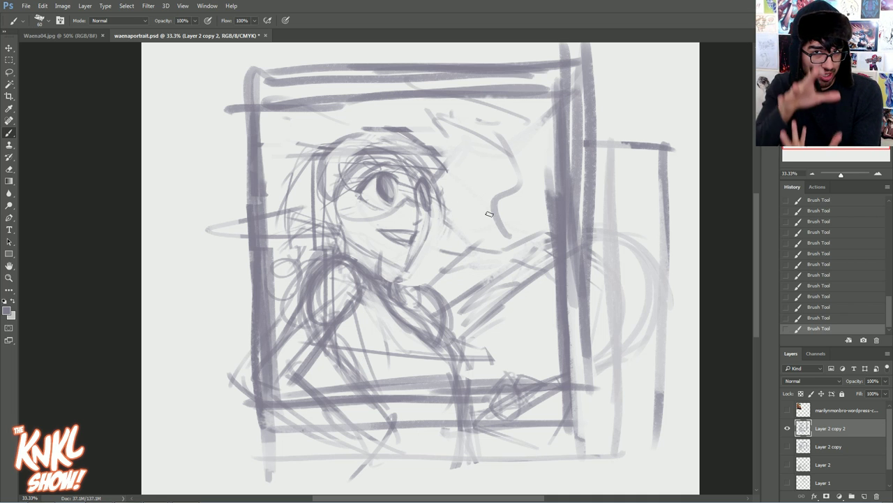
- Define the cap's crown and brim with a smaller brush and circle the pom-pom beside the near shoulder
{"action": "key", "text": "bracketright"}
{"action": "key", "text": "bracketright"}
{"action": "key", "text": "bracketright"}
{"action": "key", "text": "bracketleft"}
{"action": "key", "text": "bracketleft"}
{"action": "key", "text": "bracketleft"}
{"action": "key", "text": "bracketleft"}
{"action": "mouse_move", "coordinate": [363, 153]}
{"action": "left_mouse_down"}
{"action": "mouse_move", "coordinate": [392, 142]}
{"action": "mouse_move", "coordinate": [422, 159]}
{"action": "mouse_move", "coordinate": [391, 143]}
{"action": "mouse_move", "coordinate": [398, 158]}
{"action": "mouse_move", "coordinate": [395, 148]}
{"action": "mouse_move", "coordinate": [421, 155]}
{"action": "left_mouse_up"}
{"action": "mouse_move", "coordinate": [402, 142]}
{"action": "left_mouse_down"}
{"action": "mouse_move", "coordinate": [434, 149]}
{"action": "mouse_move", "coordinate": [339, 166]}
{"action": "left_mouse_up"}
{"action": "mouse_move", "coordinate": [355, 145]}
{"action": "left_mouse_down"}
{"action": "mouse_move", "coordinate": [335, 161]}
{"action": "mouse_move", "coordinate": [336, 172]}
{"action": "left_mouse_up"}
{"action": "left_click_drag", "start_coordinate": [337, 168], "coordinate": [342, 140]}
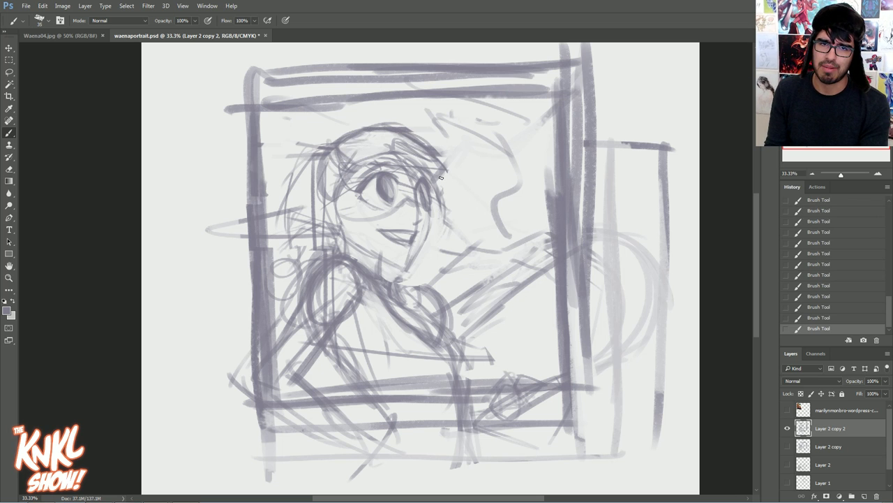
{"action": "mouse_move", "coordinate": [277, 260]}
{"action": "left_mouse_down"}
{"action": "mouse_move", "coordinate": [289, 251]}
{"action": "mouse_move", "coordinate": [276, 277]}
{"action": "left_mouse_up"}
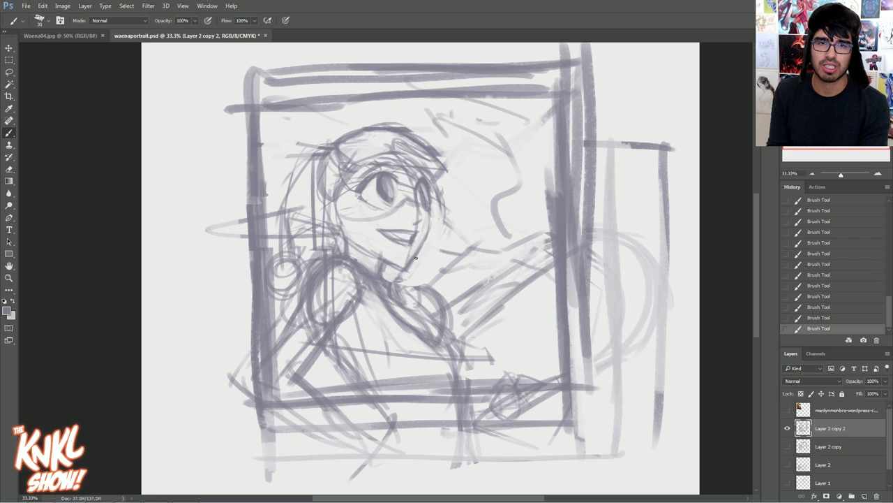
- Sketch leaf-like decoration strokes across the frame's corner behind the head with a size 60 brush
{"action": "left_click", "coordinate": [846, 304]}
{"action": "key", "text": "ctrl+shift+z"}
{"action": "key", "text": "ctrl+shift+z"}
{"action": "key", "text": "bracketright"}
{"action": "left_click_drag", "start_coordinate": [360, 83], "coordinate": [406, 102]}
{"action": "mouse_move", "coordinate": [238, 149]}
{"action": "left_mouse_down"}
{"action": "mouse_move", "coordinate": [299, 124]}
{"action": "mouse_move", "coordinate": [314, 136]}
{"action": "mouse_move", "coordinate": [286, 143]}
{"action": "left_mouse_up"}
{"action": "left_click_drag", "start_coordinate": [339, 84], "coordinate": [308, 113]}
{"action": "mouse_move", "coordinate": [280, 180]}
{"action": "left_mouse_down"}
{"action": "mouse_move", "coordinate": [265, 146]}
{"action": "mouse_move", "coordinate": [314, 88]}
{"action": "mouse_move", "coordinate": [354, 94]}
{"action": "left_mouse_up"}
{"action": "left_click_drag", "start_coordinate": [296, 110], "coordinate": [326, 91]}
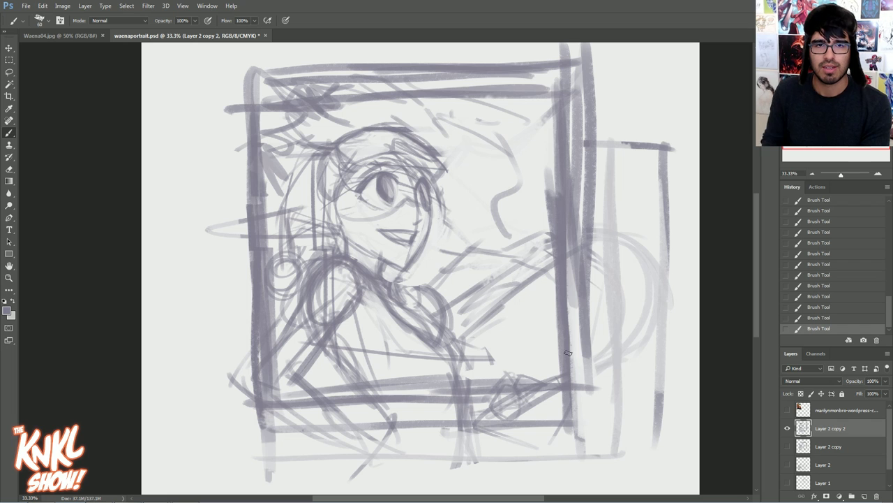
- Try round ornaments in the frame's corner decoration, undoing the circle on the upper edge and keeping the one on the side edge
{"action": "mouse_move", "coordinate": [333, 102]}
{"action": "left_mouse_down"}
{"action": "mouse_move", "coordinate": [349, 87]}
{"action": "mouse_move", "coordinate": [328, 104]}
{"action": "left_mouse_up"}
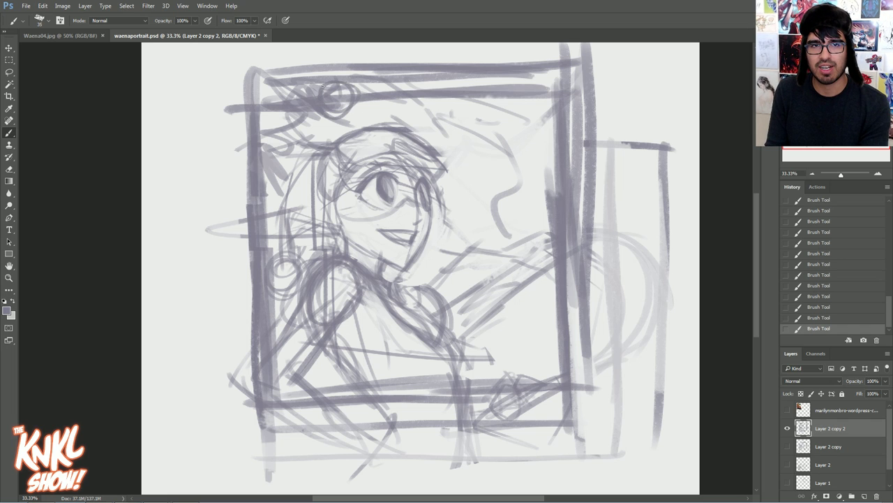
{"action": "left_click_drag", "start_coordinate": [259, 120], "coordinate": [252, 129]}
{"action": "left_click", "coordinate": [818, 296]}
{"action": "key", "text": "["}
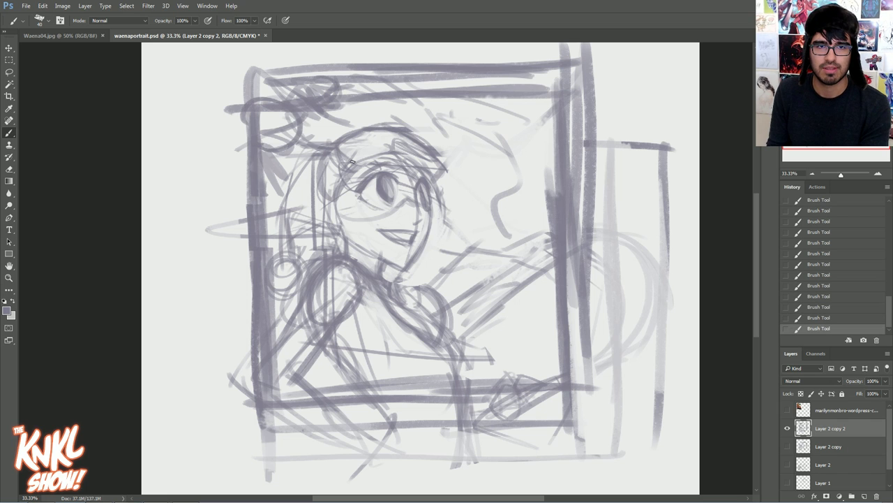
- Try shading the cap, hair and pom-pom with broad strokes of a size 200 brush, and undo the shading
{"action": "key", "text": "]"}
{"action": "key", "text": "]"}
{"action": "key", "text": "]"}
{"action": "left_click_drag", "start_coordinate": [281, 271], "coordinate": [285, 278]}
{"action": "mouse_move", "coordinate": [300, 217]}
{"action": "left_mouse_down"}
{"action": "mouse_move", "coordinate": [319, 210]}
{"action": "mouse_move", "coordinate": [346, 157]}
{"action": "mouse_move", "coordinate": [398, 136]}
{"action": "mouse_move", "coordinate": [401, 159]}
{"action": "left_mouse_up"}
{"action": "key", "text": "bracketleft"}
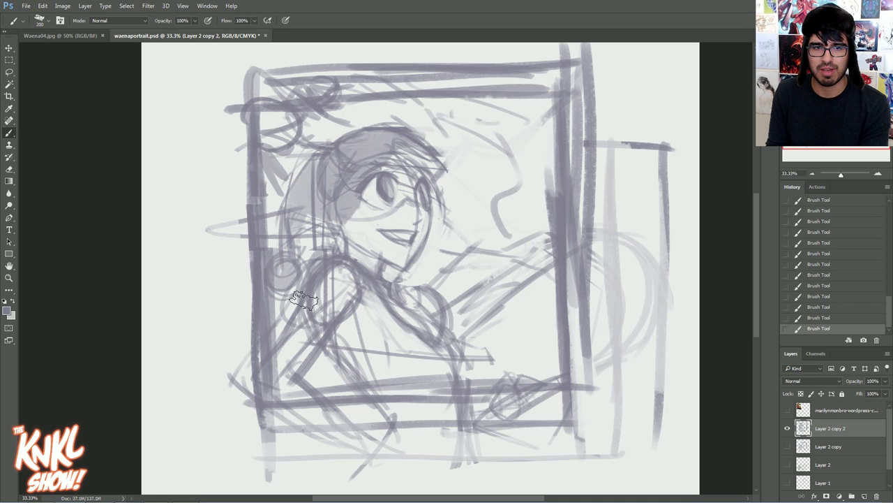
{"action": "left_click_drag", "start_coordinate": [304, 300], "coordinate": [290, 328]}
{"action": "key", "text": "bracketleft"}
{"action": "key", "text": "ctrl+alt+z"}
{"action": "key", "text": "ctrl+alt+z"}
{"action": "key", "text": "ctrl+alt+z"}
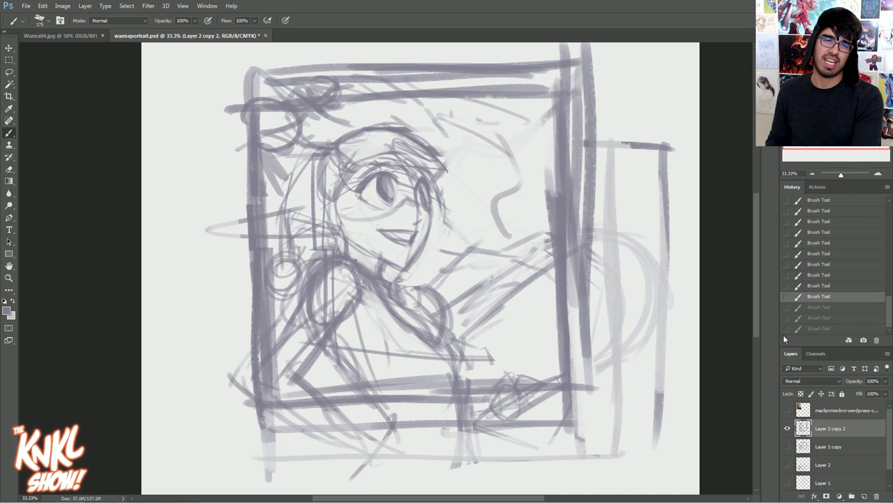
- Sketch hair strands framing both sides of the face and sweeping out from under the cap with a smaller brush
{"action": "key", "text": "bracketright"}
{"action": "key", "text": "bracketleft"}
{"action": "key", "text": "bracketleft"}
{"action": "key", "text": "bracketleft"}
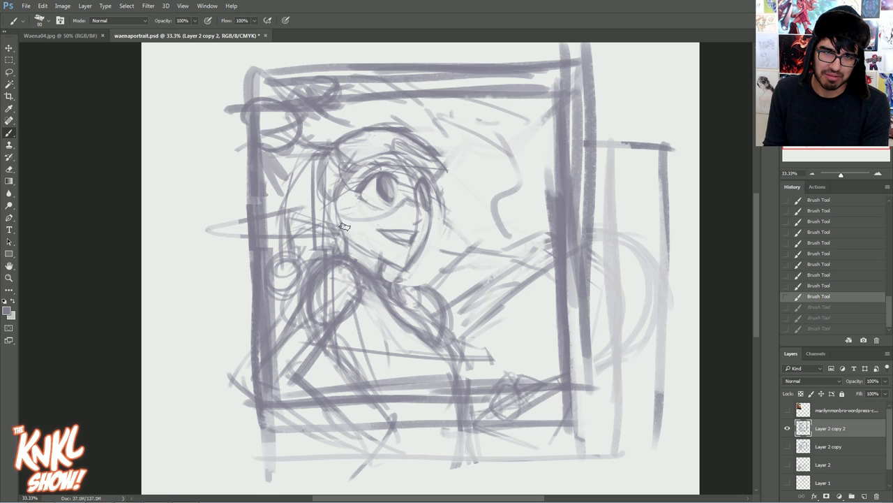
{"action": "key", "text": "ctrl+shift+z"}
{"action": "key", "text": "ctrl+shift+z"}
{"action": "key", "text": "ctrl+shift+z"}
{"action": "key", "text": "bracketleft"}
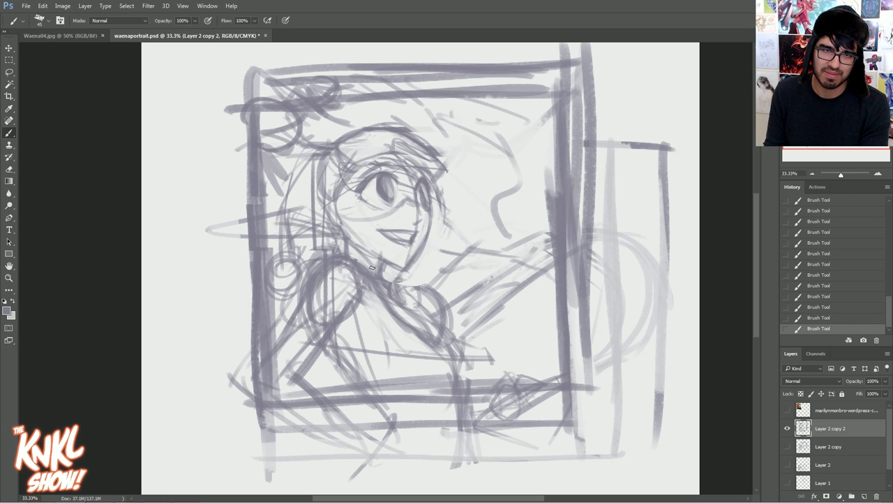
{"action": "key", "text": "bracketleft"}
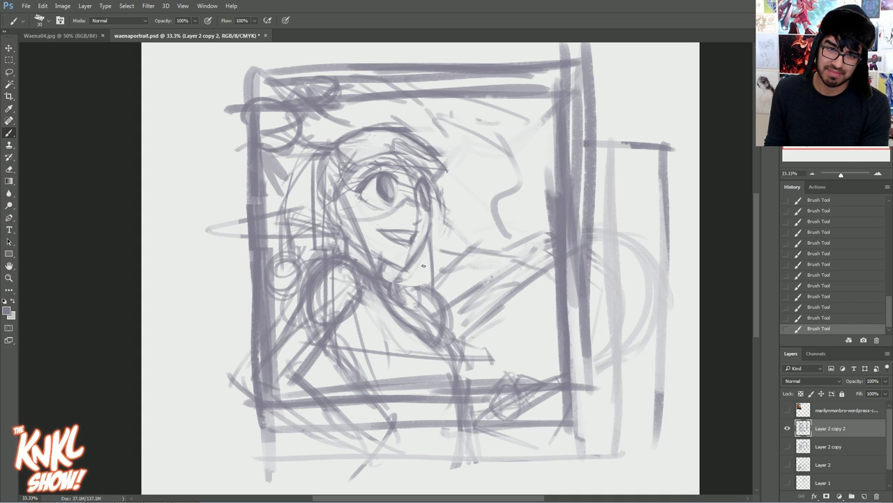
{"action": "left_click_drag", "start_coordinate": [433, 210], "coordinate": [475, 241]}
{"action": "left_click_drag", "start_coordinate": [439, 159], "coordinate": [479, 229]}
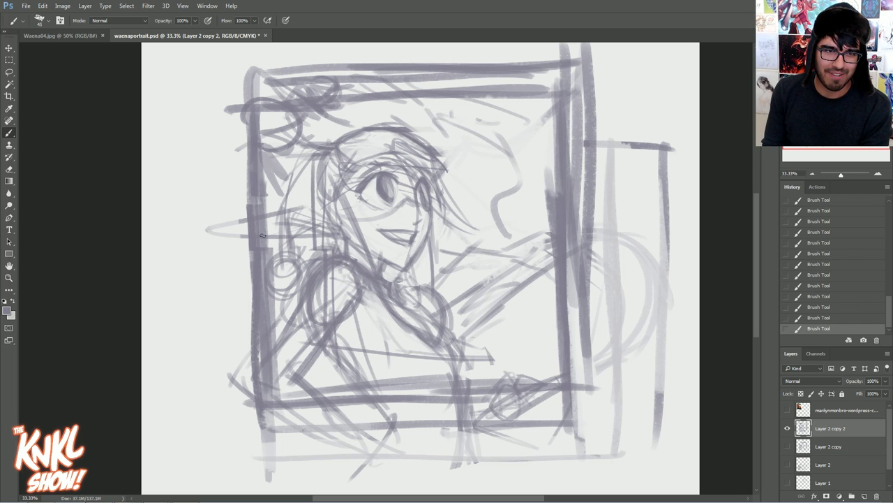
- Redraw the long pointed ear crossing the frame's side and fade the frame lines inside it with the Eraser
{"action": "left_click_drag", "start_coordinate": [211, 231], "coordinate": [318, 201]}
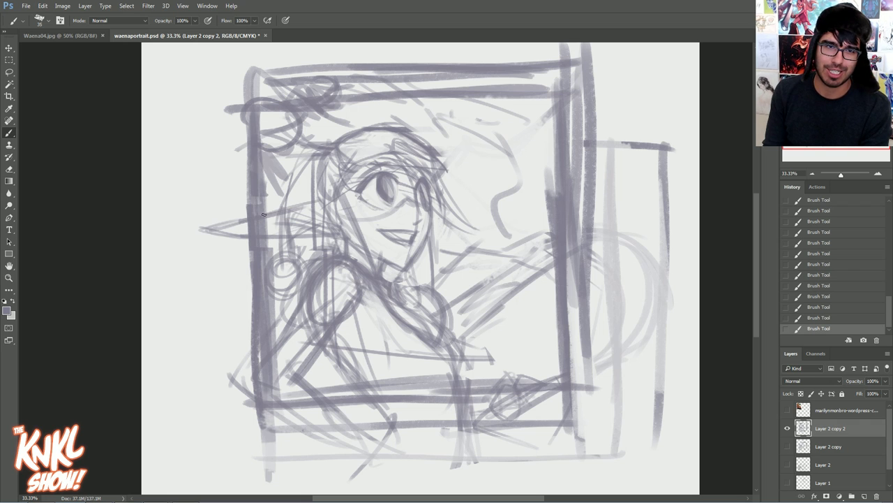
{"action": "mouse_move", "coordinate": [273, 229]}
{"action": "left_mouse_down"}
{"action": "mouse_move", "coordinate": [251, 231]}
{"action": "mouse_move", "coordinate": [264, 229]}
{"action": "left_mouse_up"}
{"action": "left_click_drag", "start_coordinate": [248, 225], "coordinate": [311, 208]}
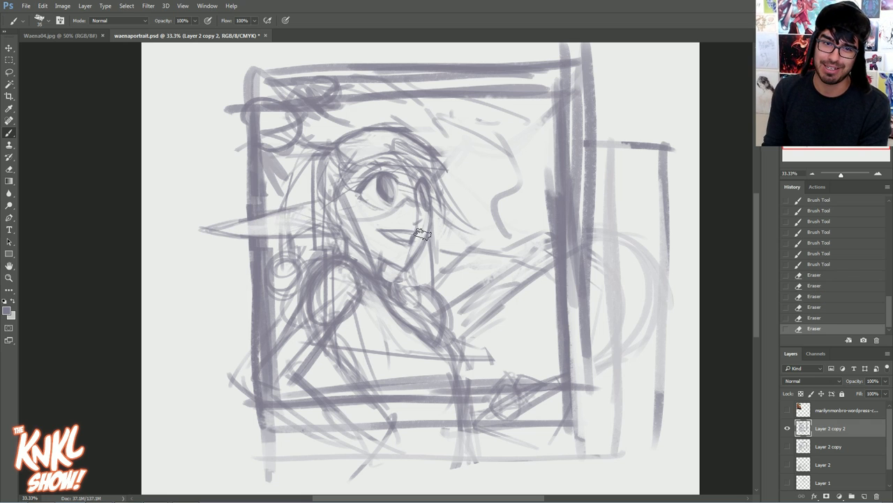
- Add a pointed shape beside the far cheek and redraw the curve behind the head up to the cap
{"action": "mouse_move", "coordinate": [433, 241]}
{"action": "left_mouse_down"}
{"action": "mouse_move", "coordinate": [462, 234]}
{"action": "mouse_move", "coordinate": [444, 212]}
{"action": "left_mouse_up"}
{"action": "left_click_drag", "start_coordinate": [467, 233], "coordinate": [442, 209]}
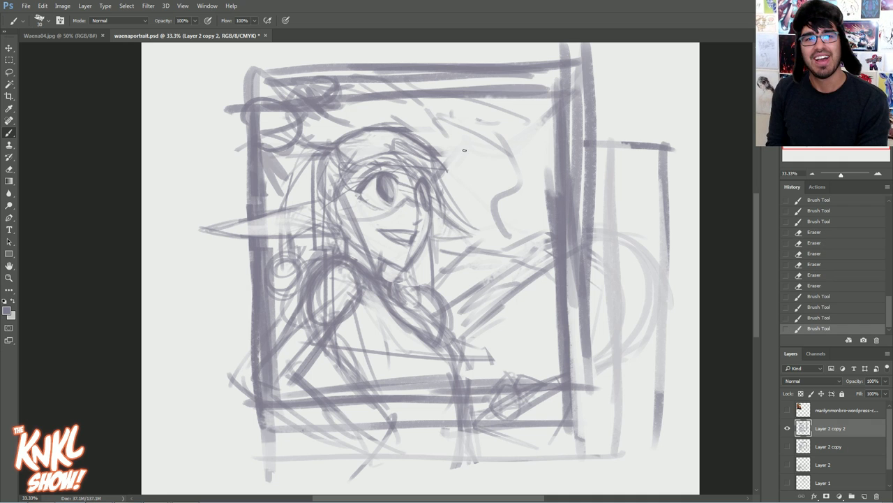
{"action": "left_click_drag", "start_coordinate": [285, 208], "coordinate": [320, 156]}
{"action": "left_click_drag", "start_coordinate": [329, 151], "coordinate": [349, 130]}
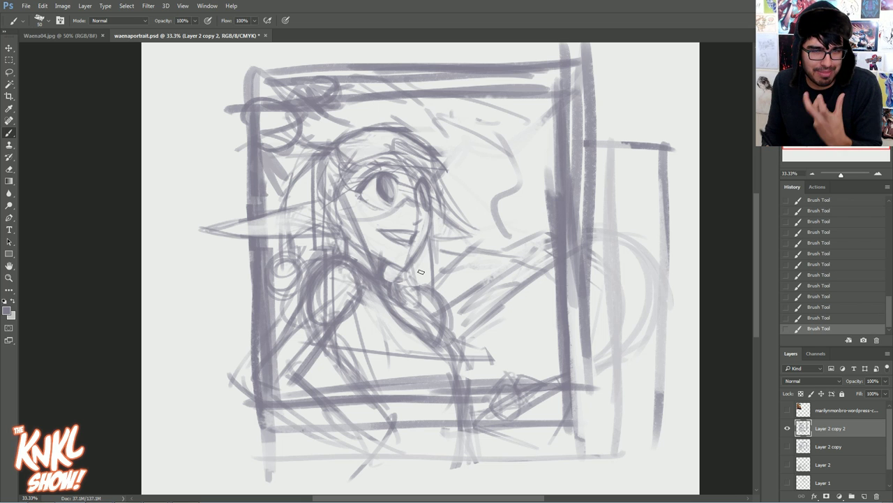
- Duplicate the Layer 2 copy 2 layer and hide the original
{"action": "left_click", "coordinate": [789, 429]}
{"action": "left_click", "coordinate": [789, 430]}
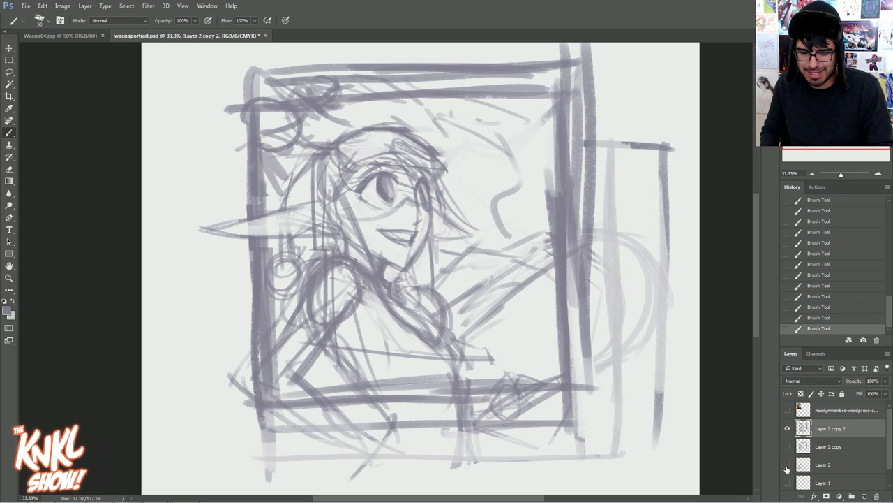
{"action": "key", "text": "ctrl+j"}
{"action": "left_click", "coordinate": [787, 446]}
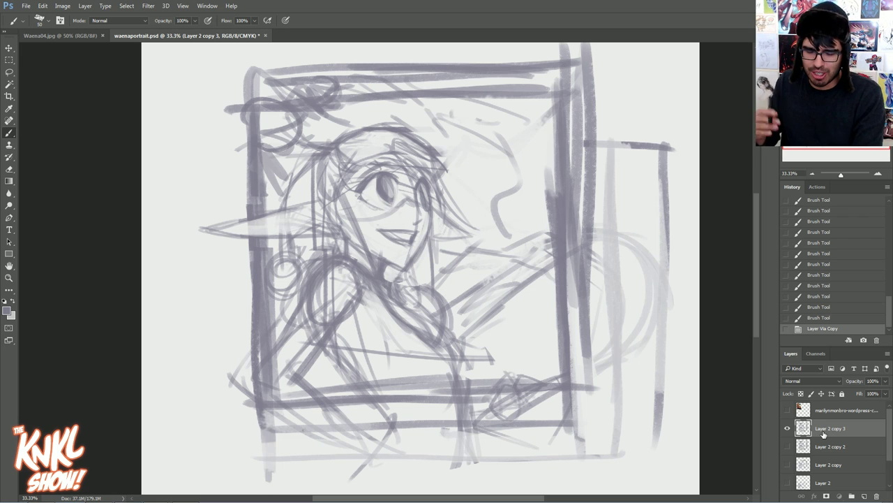
- Fade the heavy construction lines across the chest with the Eraser
{"action": "left_click_drag", "start_coordinate": [388, 313], "coordinate": [431, 346]}
{"action": "mouse_move", "coordinate": [393, 311]}
{"action": "left_mouse_down"}
{"action": "mouse_move", "coordinate": [446, 367]}
{"action": "mouse_move", "coordinate": [438, 335]}
{"action": "left_mouse_up"}
{"action": "mouse_move", "coordinate": [381, 288]}
{"action": "left_mouse_down"}
{"action": "mouse_move", "coordinate": [430, 322]}
{"action": "mouse_move", "coordinate": [448, 349]}
{"action": "left_mouse_up"}
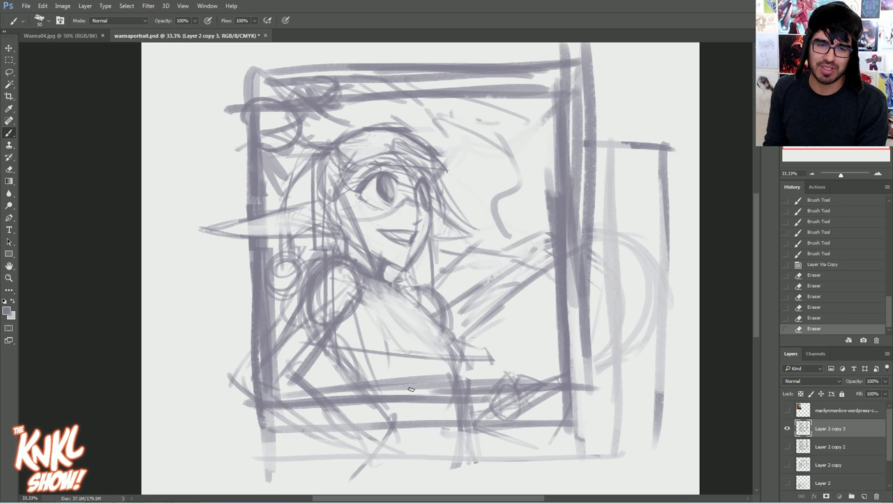
- Redraw the upper chest line from the neck to the far side and lightly mark the curve under the chest
{"action": "left_click_drag", "start_coordinate": [369, 283], "coordinate": [411, 302]}
{"action": "left_click_drag", "start_coordinate": [387, 292], "coordinate": [439, 314]}
{"action": "mouse_move", "coordinate": [402, 288]}
{"action": "left_mouse_down"}
{"action": "mouse_move", "coordinate": [437, 309]}
{"action": "mouse_move", "coordinate": [461, 351]}
{"action": "left_mouse_up"}
{"action": "mouse_move", "coordinate": [405, 304]}
{"action": "left_mouse_down"}
{"action": "mouse_move", "coordinate": [434, 337]}
{"action": "mouse_move", "coordinate": [430, 325]}
{"action": "left_mouse_up"}
{"action": "key", "text": "]"}
{"action": "left_click_drag", "start_coordinate": [363, 333], "coordinate": [423, 359]}
{"action": "key", "text": "bracketleft"}
{"action": "key", "text": "bracketleft"}
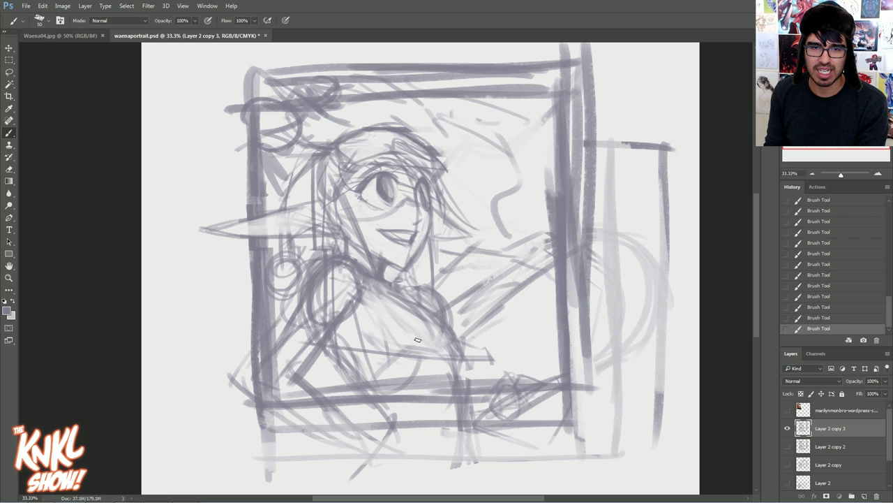
- Draw the waist, hips and upper legs extending below the frame, and soften the lines around the neck with the Eraser
{"action": "left_click_drag", "start_coordinate": [432, 357], "coordinate": [371, 392]}
{"action": "mouse_move", "coordinate": [326, 340]}
{"action": "left_mouse_down"}
{"action": "mouse_move", "coordinate": [385, 411]}
{"action": "mouse_move", "coordinate": [352, 463]}
{"action": "left_mouse_up"}
{"action": "left_click_drag", "start_coordinate": [463, 357], "coordinate": [463, 469]}
{"action": "left_click_drag", "start_coordinate": [462, 424], "coordinate": [455, 491]}
{"action": "left_click_drag", "start_coordinate": [381, 414], "coordinate": [340, 486]}
{"action": "left_click_drag", "start_coordinate": [374, 420], "coordinate": [333, 493]}
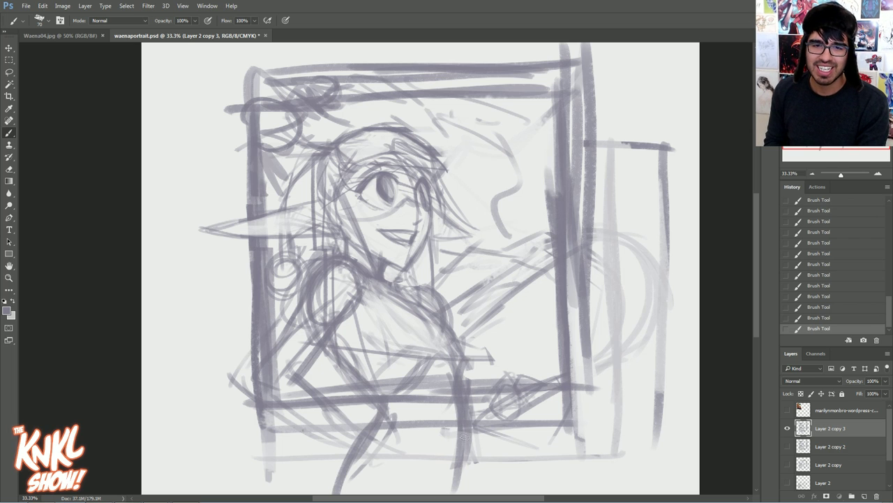
{"action": "left_click_drag", "start_coordinate": [464, 427], "coordinate": [482, 486]}
{"action": "left_click_drag", "start_coordinate": [466, 434], "coordinate": [483, 492]}
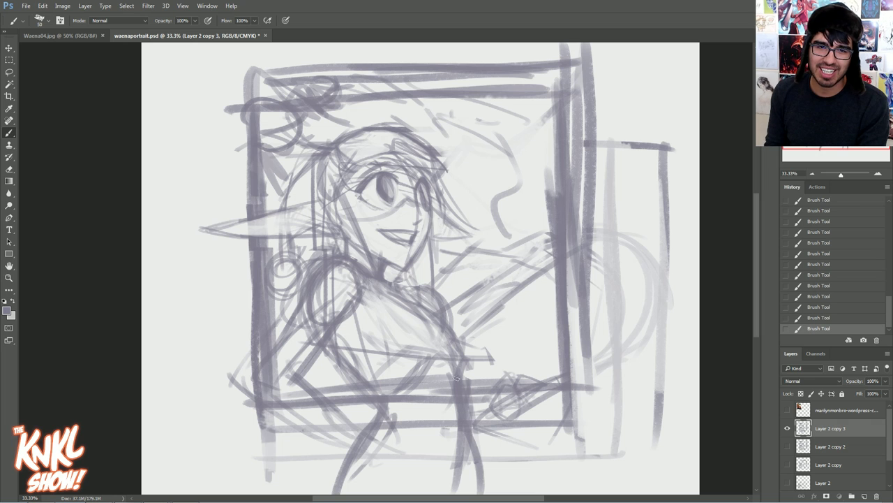
{"action": "mouse_move", "coordinate": [418, 298]}
{"action": "left_mouse_down"}
{"action": "mouse_move", "coordinate": [432, 331]}
{"action": "mouse_move", "coordinate": [413, 296]}
{"action": "mouse_move", "coordinate": [392, 285]}
{"action": "left_mouse_up"}
{"action": "left_click_drag", "start_coordinate": [397, 282], "coordinate": [403, 272]}
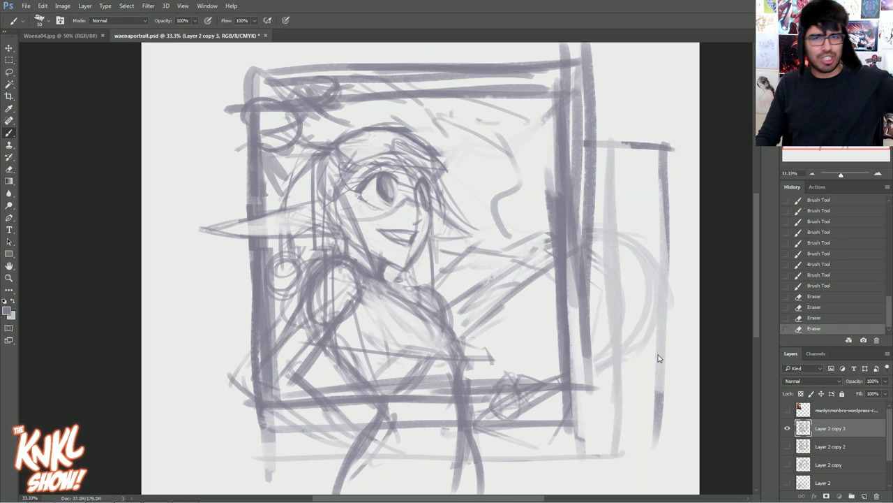
{"action": "left_click_drag", "start_coordinate": [825, 125], "coordinate": [826, 129]}
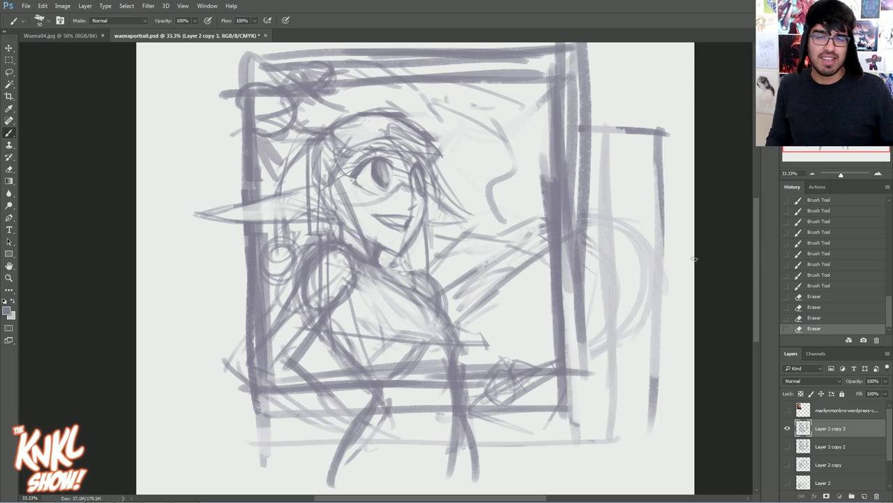
{"action": "key", "text": "m"}
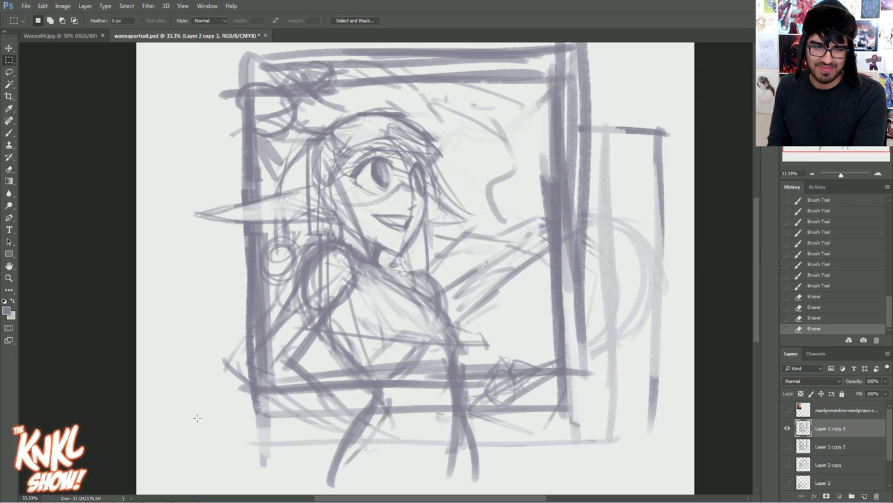
{"action": "mouse_move", "coordinate": [286, 452]}
{"action": "left_mouse_down"}
{"action": "mouse_move", "coordinate": [646, 380]}
{"action": "mouse_move", "coordinate": [649, 425]}
{"action": "left_mouse_up"}
{"action": "left_click", "coordinate": [669, 423]}
{"action": "left_click_drag", "start_coordinate": [737, 166], "coordinate": [714, 185]}
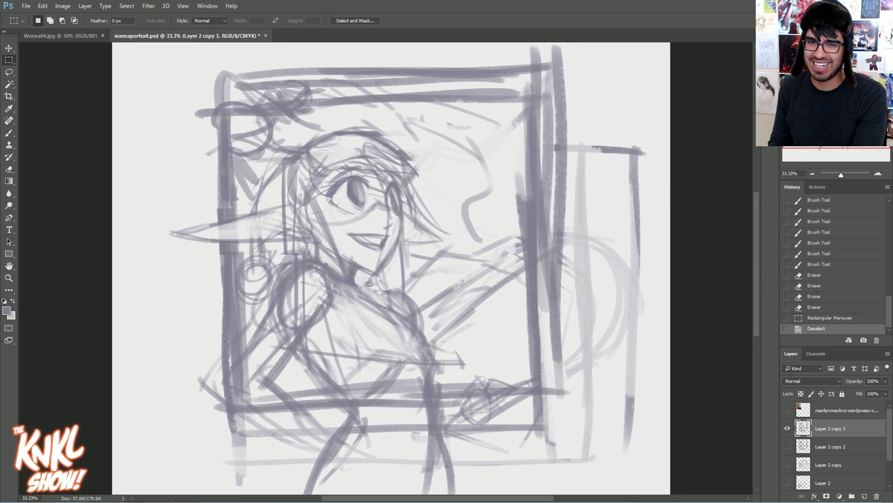
- Fade the frame's lower bars where they cross the body, along with its near side, using the Eraser
{"action": "left_click", "coordinate": [810, 173]}
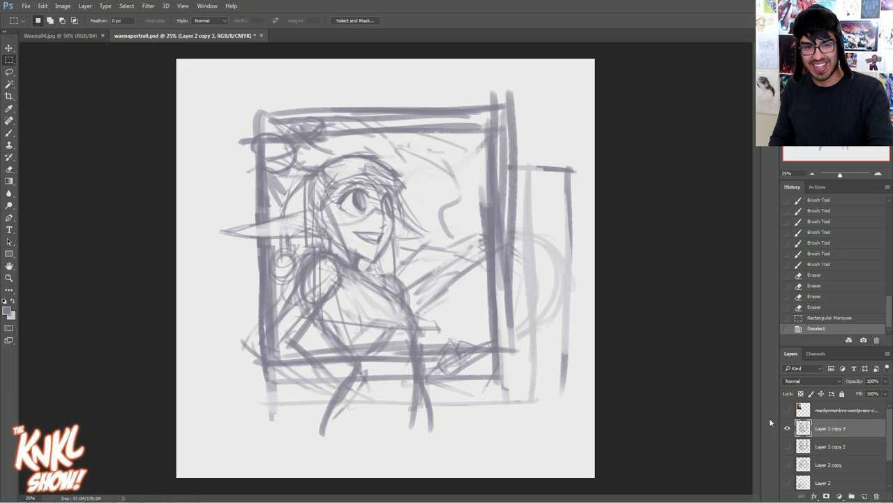
{"action": "key", "text": "b"}
{"action": "mouse_move", "coordinate": [364, 348]}
{"action": "left_mouse_down"}
{"action": "mouse_move", "coordinate": [366, 359]}
{"action": "mouse_move", "coordinate": [383, 355]}
{"action": "left_mouse_up"}
{"action": "left_click_drag", "start_coordinate": [387, 351], "coordinate": [403, 349]}
{"action": "mouse_move", "coordinate": [321, 343]}
{"action": "left_mouse_down"}
{"action": "mouse_move", "coordinate": [331, 352]}
{"action": "mouse_move", "coordinate": [272, 363]}
{"action": "left_mouse_up"}
{"action": "mouse_move", "coordinate": [265, 352]}
{"action": "left_mouse_down"}
{"action": "mouse_move", "coordinate": [269, 272]}
{"action": "mouse_move", "coordinate": [261, 256]}
{"action": "left_mouse_up"}
{"action": "mouse_move", "coordinate": [440, 329]}
{"action": "left_mouse_down"}
{"action": "mouse_move", "coordinate": [446, 366]}
{"action": "mouse_move", "coordinate": [437, 367]}
{"action": "mouse_move", "coordinate": [434, 350]}
{"action": "mouse_move", "coordinate": [453, 381]}
{"action": "left_mouse_up"}
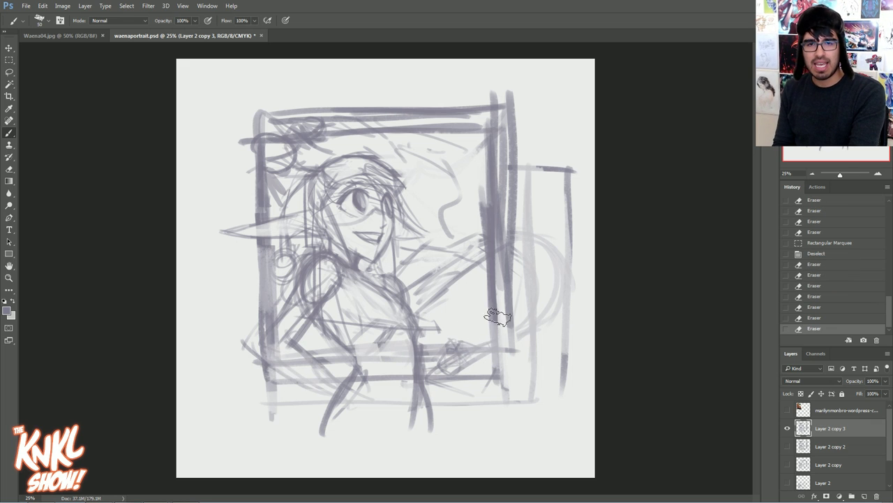
- Erase the heavy inner upright on the frame's far side with a large Eraser
{"action": "left_click_drag", "start_coordinate": [470, 291], "coordinate": [447, 314]}
{"action": "left_click_drag", "start_coordinate": [496, 330], "coordinate": [494, 133]}
{"action": "mouse_move", "coordinate": [494, 133]}
{"action": "left_mouse_down"}
{"action": "mouse_move", "coordinate": [493, 197]}
{"action": "mouse_move", "coordinate": [488, 126]}
{"action": "mouse_move", "coordinate": [501, 230]}
{"action": "left_mouse_up"}
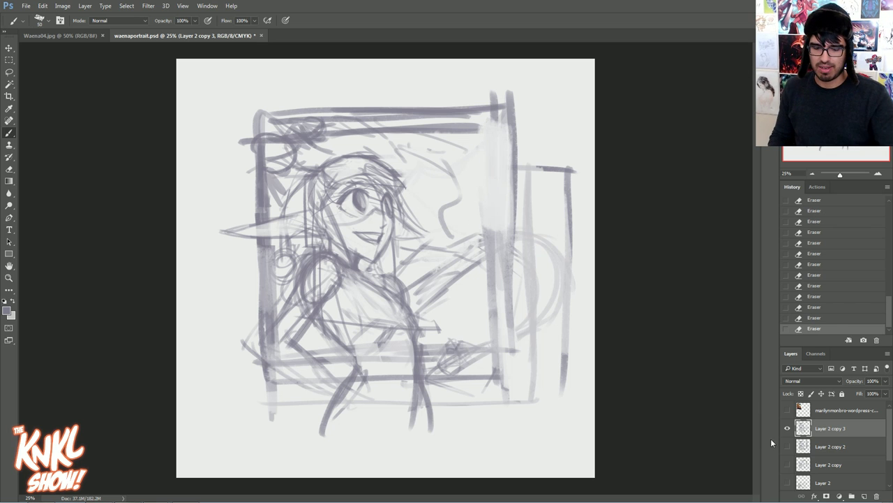
- Duplicate the Layer 2 copy 3 layer and keep only the duplicate visible
{"action": "left_click", "coordinate": [787, 464]}
{"action": "left_click", "coordinate": [787, 464]}
{"action": "key", "text": "ctrl+j"}
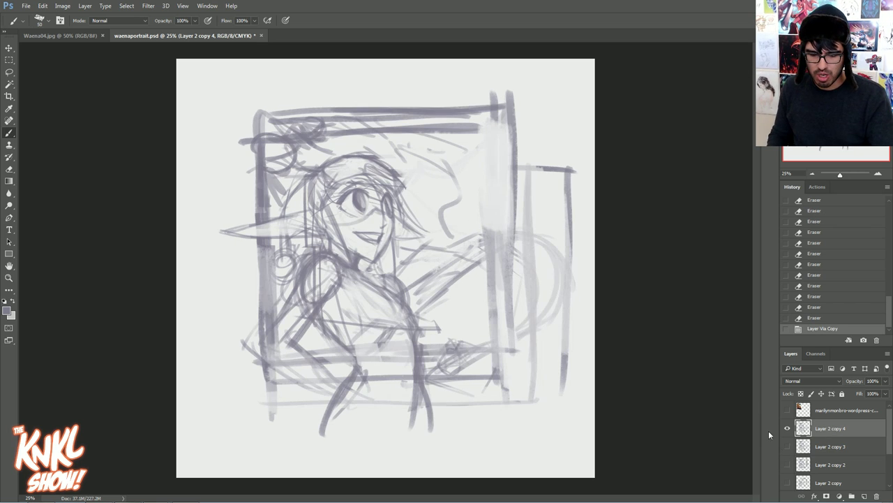
- Outline the lower hand and a large rounded loop from the far shoulder past the frame and back, and redraw the frame's upright
{"action": "left_click", "coordinate": [879, 175]}
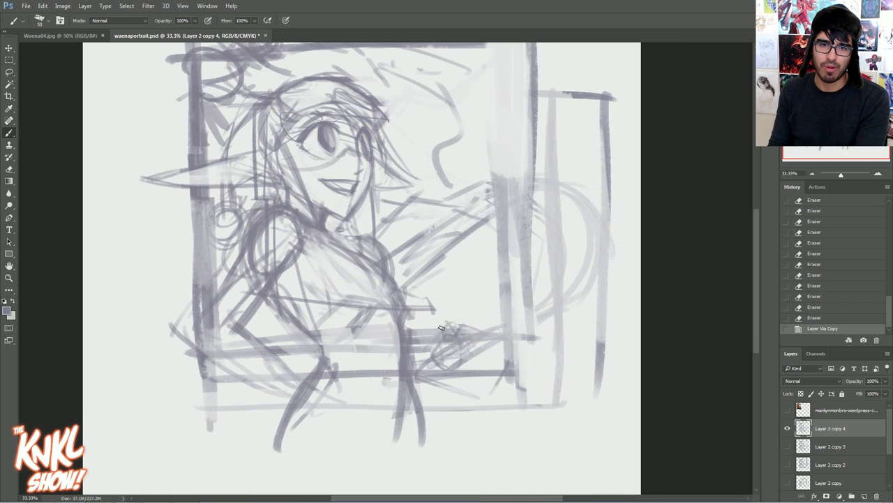
{"action": "mouse_move", "coordinate": [451, 362]}
{"action": "left_mouse_down"}
{"action": "mouse_move", "coordinate": [453, 338]}
{"action": "mouse_move", "coordinate": [467, 344]}
{"action": "mouse_move", "coordinate": [485, 332]}
{"action": "left_mouse_up"}
{"action": "left_click_drag", "start_coordinate": [481, 328], "coordinate": [446, 339]}
{"action": "left_click_drag", "start_coordinate": [395, 278], "coordinate": [525, 182]}
{"action": "mouse_move", "coordinate": [516, 187]}
{"action": "left_mouse_down"}
{"action": "mouse_move", "coordinate": [576, 187]}
{"action": "mouse_move", "coordinate": [596, 244]}
{"action": "left_mouse_up"}
{"action": "left_click_drag", "start_coordinate": [595, 248], "coordinate": [543, 309]}
{"action": "left_click_drag", "start_coordinate": [583, 285], "coordinate": [500, 338]}
{"action": "mouse_move", "coordinate": [549, 309]}
{"action": "left_mouse_down"}
{"action": "mouse_move", "coordinate": [488, 333]}
{"action": "mouse_move", "coordinate": [591, 255]}
{"action": "mouse_move", "coordinate": [514, 172]}
{"action": "mouse_move", "coordinate": [400, 285]}
{"action": "left_mouse_up"}
{"action": "left_click_drag", "start_coordinate": [524, 97], "coordinate": [529, 384]}
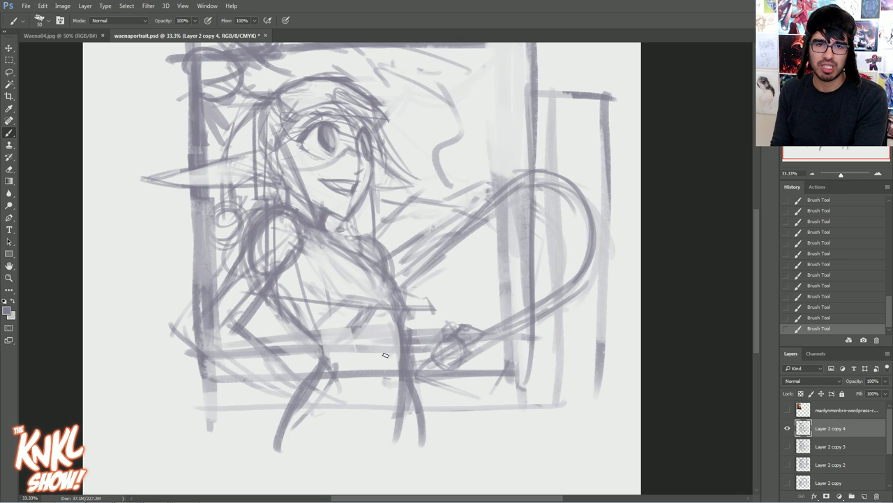
- Clear the remaining sketch lines from the chest area with the Eraser
{"action": "left_click", "coordinate": [877, 174]}
{"action": "mouse_move", "coordinate": [349, 341]}
{"action": "left_mouse_down"}
{"action": "mouse_move", "coordinate": [352, 292]}
{"action": "mouse_move", "coordinate": [365, 282]}
{"action": "mouse_move", "coordinate": [414, 305]}
{"action": "mouse_move", "coordinate": [400, 282]}
{"action": "mouse_move", "coordinate": [324, 231]}
{"action": "left_mouse_up"}
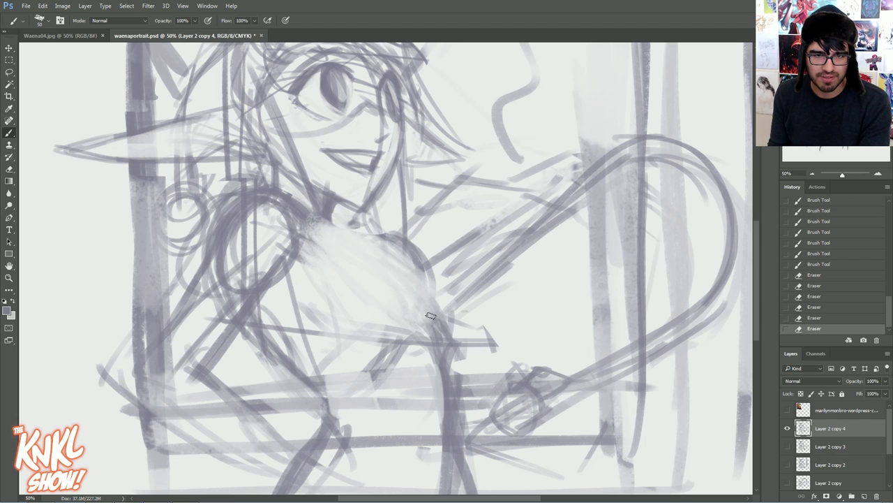
{"action": "mouse_move", "coordinate": [441, 365]}
{"action": "left_mouse_down"}
{"action": "mouse_move", "coordinate": [408, 265]}
{"action": "mouse_move", "coordinate": [363, 237]}
{"action": "mouse_move", "coordinate": [419, 300]}
{"action": "mouse_move", "coordinate": [360, 241]}
{"action": "left_mouse_up"}
{"action": "mouse_move", "coordinate": [423, 333]}
{"action": "left_mouse_down"}
{"action": "mouse_move", "coordinate": [462, 346]}
{"action": "mouse_move", "coordinate": [439, 300]}
{"action": "mouse_move", "coordinate": [407, 277]}
{"action": "mouse_move", "coordinate": [461, 332]}
{"action": "mouse_move", "coordinate": [446, 327]}
{"action": "mouse_move", "coordinate": [451, 308]}
{"action": "mouse_move", "coordinate": [382, 256]}
{"action": "mouse_move", "coordinate": [436, 351]}
{"action": "mouse_move", "coordinate": [427, 365]}
{"action": "mouse_move", "coordinate": [449, 366]}
{"action": "mouse_move", "coordinate": [437, 328]}
{"action": "mouse_move", "coordinate": [441, 341]}
{"action": "mouse_move", "coordinate": [448, 305]}
{"action": "mouse_move", "coordinate": [429, 279]}
{"action": "mouse_move", "coordinate": [459, 307]}
{"action": "mouse_move", "coordinate": [431, 289]}
{"action": "mouse_move", "coordinate": [448, 315]}
{"action": "mouse_move", "coordinate": [453, 307]}
{"action": "mouse_move", "coordinate": [439, 288]}
{"action": "mouse_move", "coordinate": [395, 257]}
{"action": "mouse_move", "coordinate": [444, 283]}
{"action": "mouse_move", "coordinate": [450, 290]}
{"action": "mouse_move", "coordinate": [376, 291]}
{"action": "mouse_move", "coordinate": [409, 328]}
{"action": "mouse_move", "coordinate": [401, 333]}
{"action": "mouse_move", "coordinate": [408, 309]}
{"action": "mouse_move", "coordinate": [400, 274]}
{"action": "mouse_move", "coordinate": [402, 330]}
{"action": "mouse_move", "coordinate": [406, 302]}
{"action": "mouse_move", "coordinate": [375, 264]}
{"action": "mouse_move", "coordinate": [404, 288]}
{"action": "mouse_move", "coordinate": [346, 247]}
{"action": "mouse_move", "coordinate": [389, 268]}
{"action": "mouse_move", "coordinate": [333, 247]}
{"action": "left_mouse_up"}
- Redraw the chest with rounded contours and a firmer upper line below the neck using a size 60 brush
{"action": "key", "text": "b"}
{"action": "left_click_drag", "start_coordinate": [369, 319], "coordinate": [316, 299]}
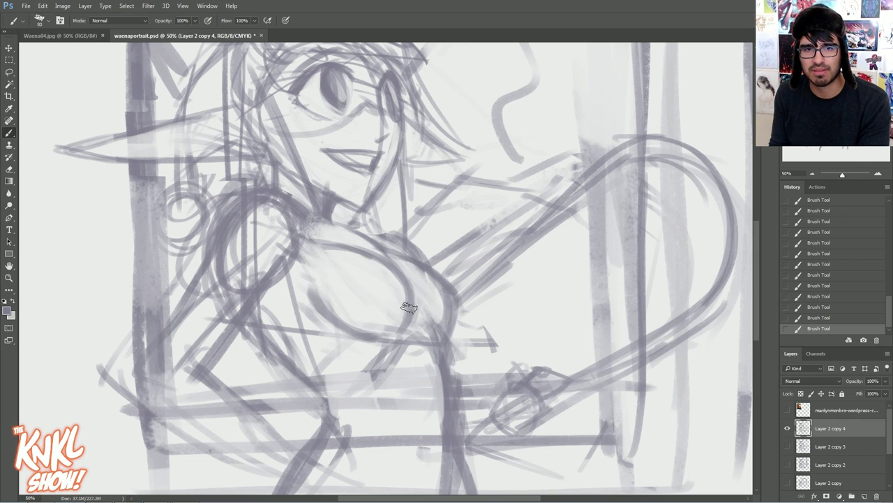
{"action": "left_click_drag", "start_coordinate": [334, 215], "coordinate": [377, 243]}
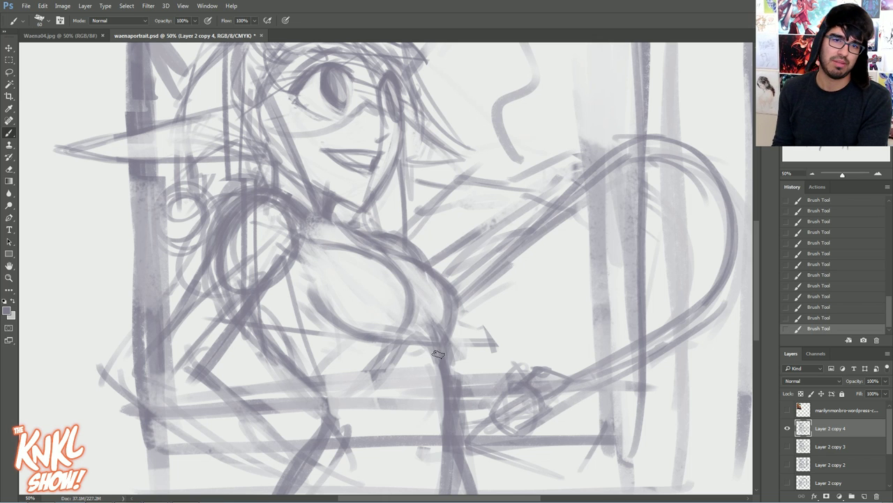
{"action": "left_click", "coordinate": [812, 174]}
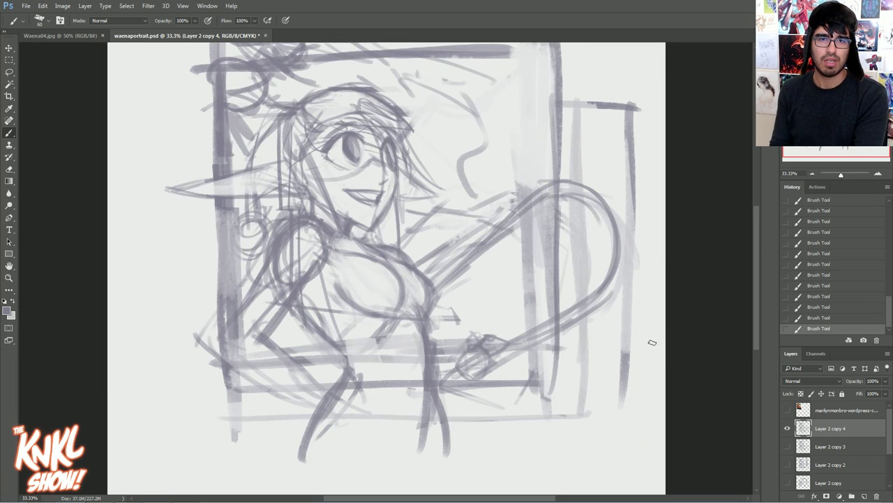
- Round off the chest's outer contour where it meets the far side of the torso
{"action": "left_click_drag", "start_coordinate": [422, 296], "coordinate": [432, 316]}
{"action": "mouse_move", "coordinate": [425, 320]}
{"action": "left_mouse_down"}
{"action": "mouse_move", "coordinate": [439, 300]}
{"action": "mouse_move", "coordinate": [438, 282]}
{"action": "left_mouse_up"}
{"action": "left_click_drag", "start_coordinate": [432, 314], "coordinate": [440, 289]}
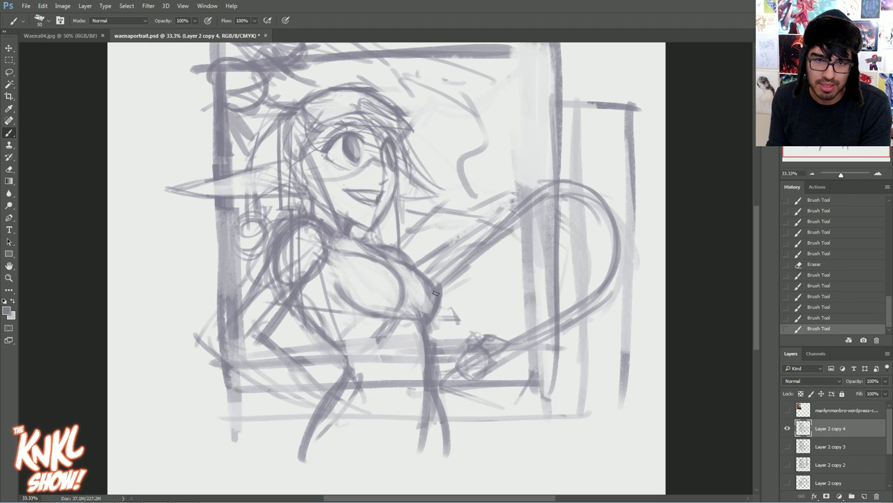
{"action": "left_click_drag", "start_coordinate": [424, 319], "coordinate": [344, 301]}
{"action": "left_click_drag", "start_coordinate": [422, 321], "coordinate": [335, 304]}
{"action": "left_click_drag", "start_coordinate": [457, 333], "coordinate": [262, 296]}
{"action": "left_click_drag", "start_coordinate": [481, 319], "coordinate": [298, 230]}
{"action": "left_click_drag", "start_coordinate": [501, 275], "coordinate": [303, 163]}
{"action": "left_click", "coordinate": [838, 297]}
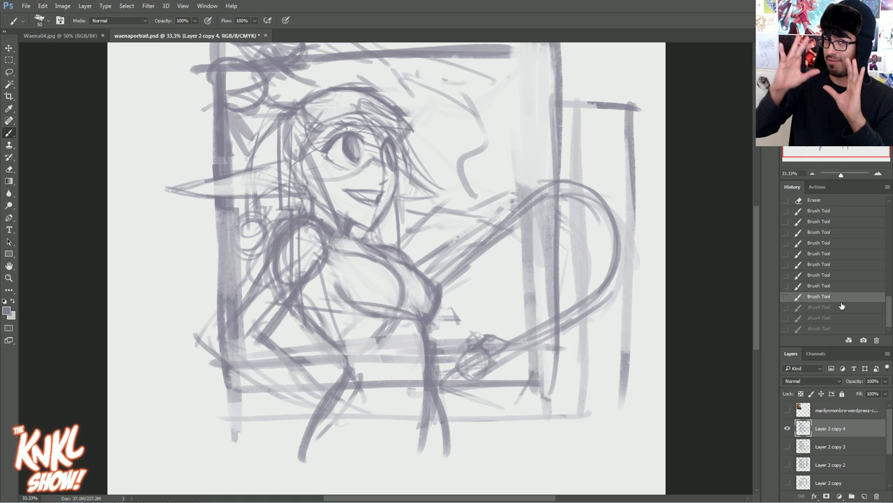
{"action": "left_click", "coordinate": [825, 256]}
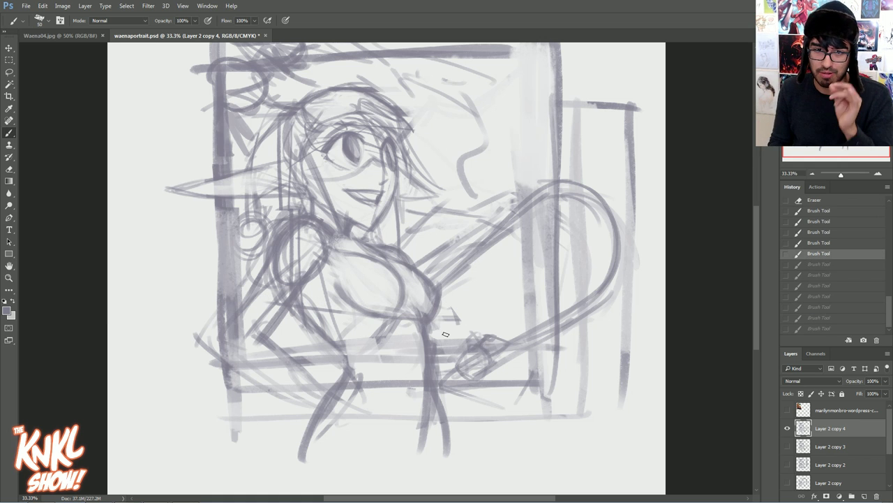
- Lighten the sketch lines inside the chest with the Eraser and strengthen the back contour down to the waist
{"action": "mouse_move", "coordinate": [382, 305]}
{"action": "left_mouse_down"}
{"action": "mouse_move", "coordinate": [393, 294]}
{"action": "mouse_move", "coordinate": [425, 296]}
{"action": "mouse_move", "coordinate": [390, 308]}
{"action": "mouse_move", "coordinate": [369, 292]}
{"action": "mouse_move", "coordinate": [367, 253]}
{"action": "mouse_move", "coordinate": [341, 260]}
{"action": "left_mouse_up"}
{"action": "left_click_drag", "start_coordinate": [342, 253], "coordinate": [370, 245]}
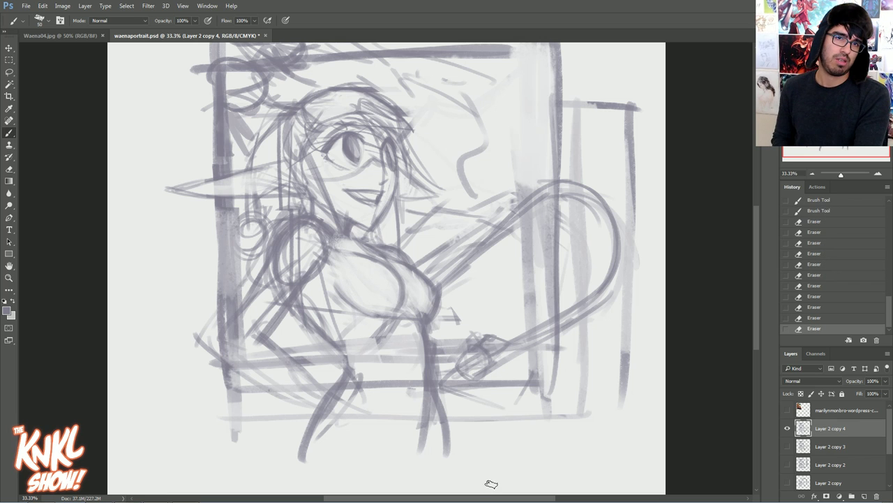
{"action": "left_click_drag", "start_coordinate": [307, 314], "coordinate": [326, 342]}
{"action": "left_click_drag", "start_coordinate": [300, 294], "coordinate": [347, 361]}
{"action": "left_click_drag", "start_coordinate": [309, 304], "coordinate": [340, 369]}
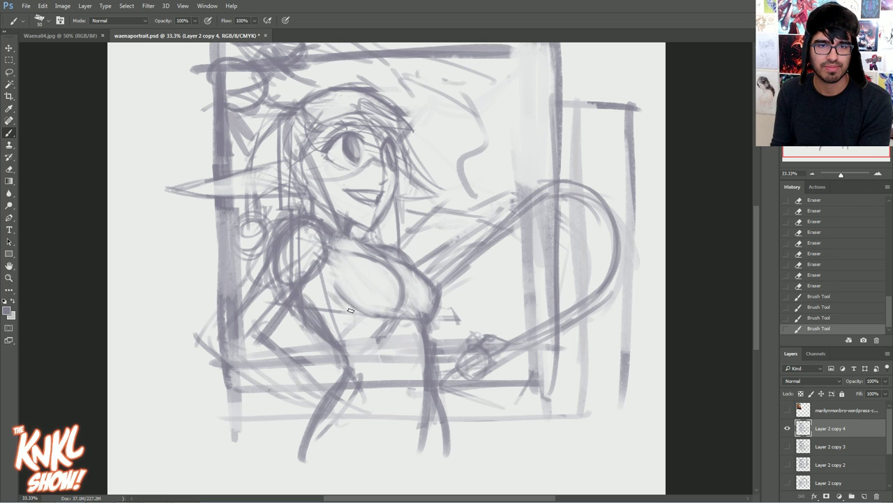
- Clean up the near shoulder's heavy overlapping lines and redraw the outer contour of the shoulder and upper arm
{"action": "mouse_move", "coordinate": [300, 263]}
{"action": "left_mouse_down"}
{"action": "mouse_move", "coordinate": [285, 242]}
{"action": "mouse_move", "coordinate": [277, 252]}
{"action": "mouse_move", "coordinate": [283, 276]}
{"action": "mouse_move", "coordinate": [263, 288]}
{"action": "left_mouse_up"}
{"action": "left_click_drag", "start_coordinate": [318, 258], "coordinate": [279, 286]}
{"action": "mouse_move", "coordinate": [282, 223]}
{"action": "left_mouse_down"}
{"action": "mouse_move", "coordinate": [269, 278]}
{"action": "mouse_move", "coordinate": [262, 266]}
{"action": "left_mouse_up"}
{"action": "left_click_drag", "start_coordinate": [275, 267], "coordinate": [254, 289]}
{"action": "left_click", "coordinate": [802, 297]}
{"action": "left_click_drag", "start_coordinate": [269, 244], "coordinate": [247, 290]}
{"action": "left_click_drag", "start_coordinate": [265, 256], "coordinate": [243, 296]}
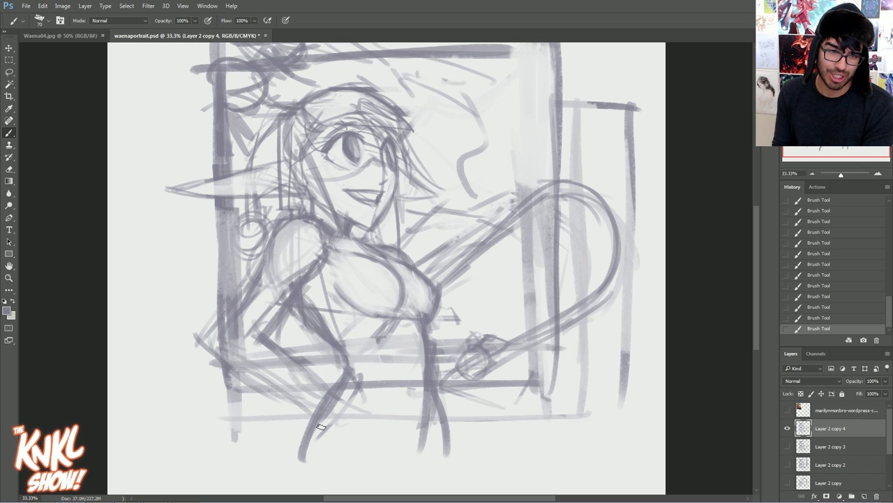
- Sketch the hand resting on the hip, build up the other hand's rounded form, and define the near forearm by the elbow
{"action": "mouse_move", "coordinate": [327, 394]}
{"action": "left_mouse_down"}
{"action": "mouse_move", "coordinate": [360, 419]}
{"action": "mouse_move", "coordinate": [329, 426]}
{"action": "left_mouse_up"}
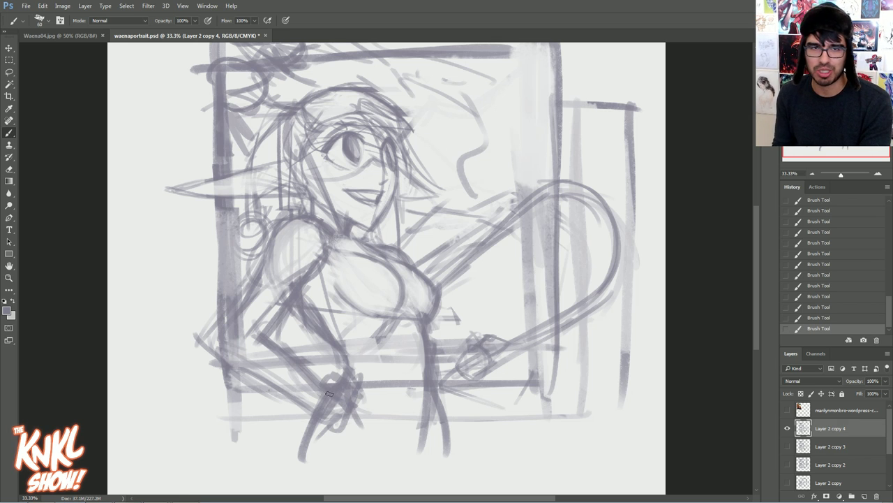
{"action": "left_click_drag", "start_coordinate": [486, 358], "coordinate": [484, 335]}
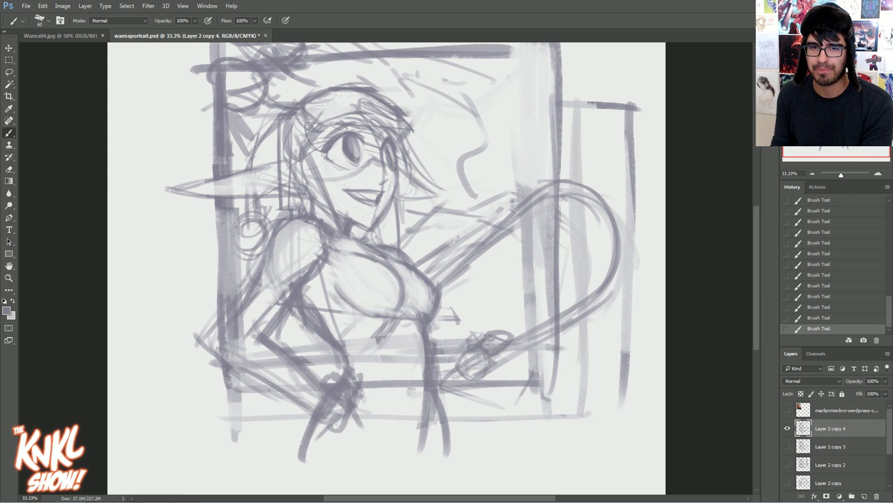
{"action": "mouse_move", "coordinate": [447, 377]}
{"action": "left_mouse_down"}
{"action": "mouse_move", "coordinate": [492, 349]}
{"action": "mouse_move", "coordinate": [443, 389]}
{"action": "left_mouse_up"}
{"action": "left_click_drag", "start_coordinate": [255, 367], "coordinate": [241, 393]}
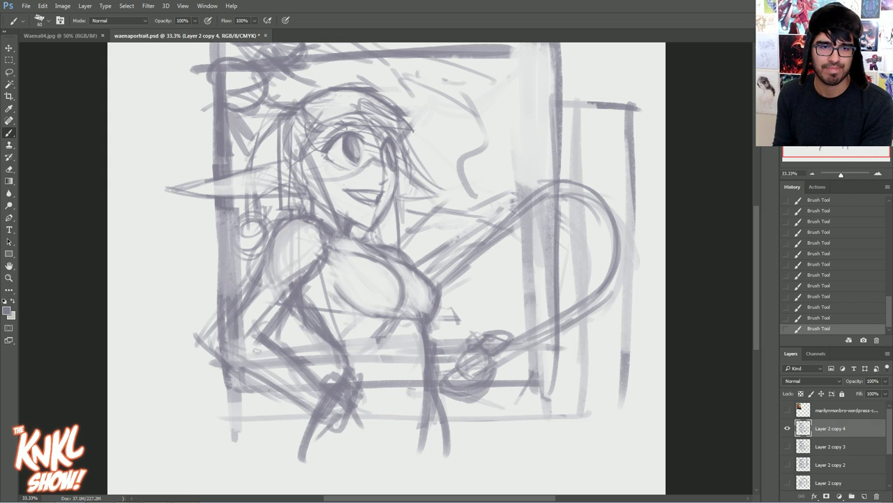
{"action": "left_click_drag", "start_coordinate": [268, 342], "coordinate": [241, 405]}
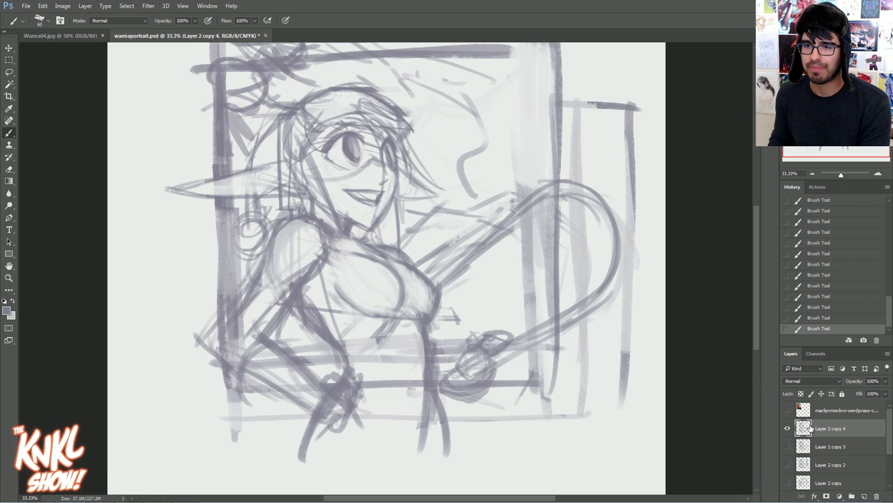
- Duplicate the Layer 2 copy 4 layer and hide the original
{"action": "left_click", "coordinate": [813, 173]}
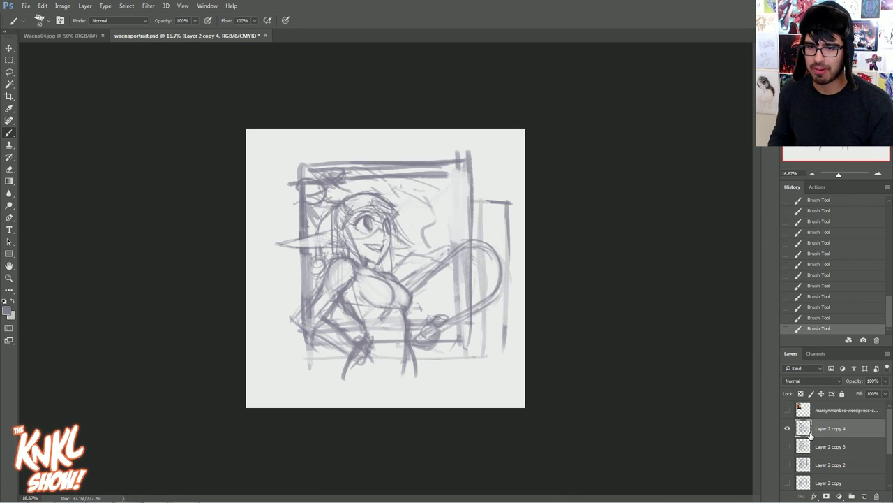
{"action": "key", "text": "ctrl+j"}
{"action": "left_click", "coordinate": [787, 446]}
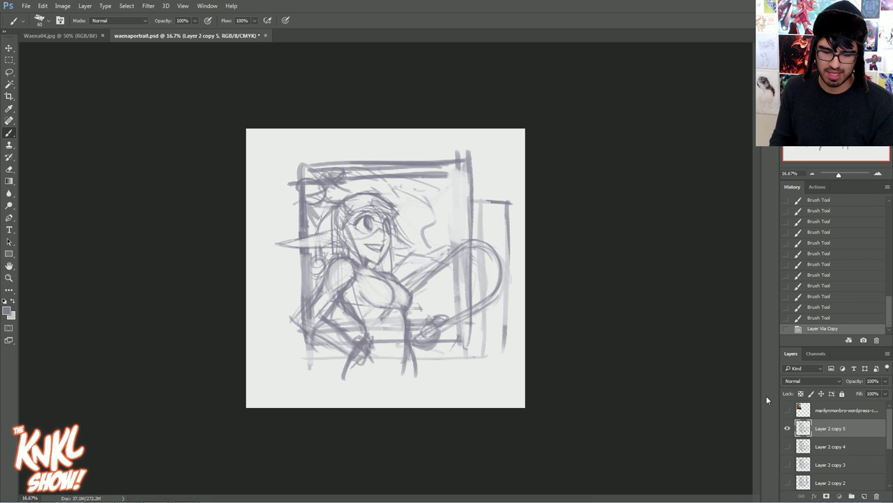
- Try to enlarge the duplicated sketch to about 172% with a slight perspective distortion along its far side
{"action": "key", "text": "ctrl+t"}
{"action": "left_click_drag", "start_coordinate": [512, 150], "coordinate": [613, 61]}
{"action": "left_click_drag", "start_coordinate": [537, 149], "coordinate": [524, 162]}
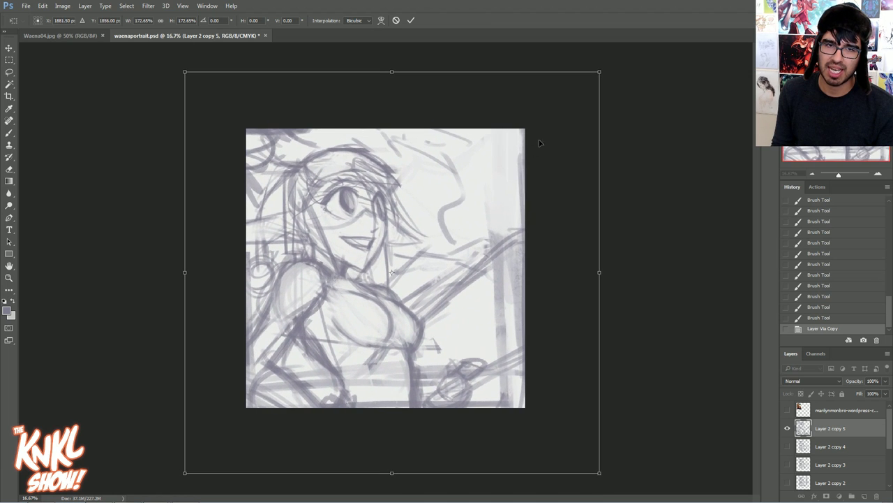
{"action": "mouse_move", "coordinate": [600, 475]}
{"action": "left_mouse_down"}
{"action": "mouse_move", "coordinate": [624, 472]}
{"action": "mouse_move", "coordinate": [592, 467]}
{"action": "mouse_move", "coordinate": [644, 468]}
{"action": "mouse_move", "coordinate": [609, 471]}
{"action": "left_mouse_up"}
{"action": "left_click_drag", "start_coordinate": [625, 470], "coordinate": [600, 469]}
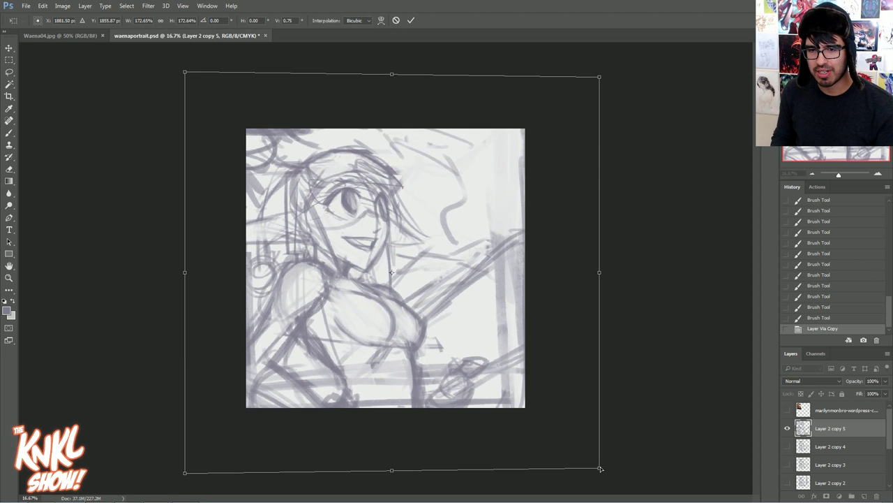
{"action": "left_click", "coordinate": [809, 326]}
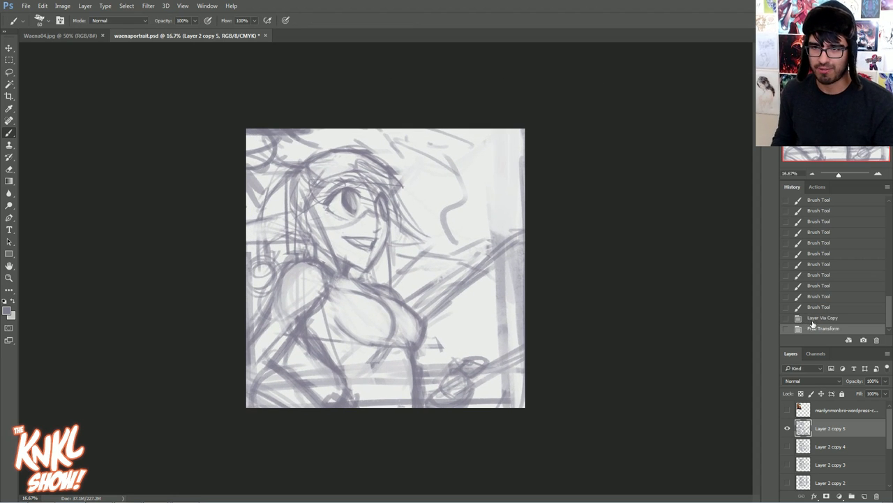
- Enlarge the duplicated sketch to about 169%, widen its lower edge in perspective, and reposition it to fill the canvas
{"action": "key", "text": "ctrl+t"}
{"action": "mouse_move", "coordinate": [516, 147]}
{"action": "left_mouse_down"}
{"action": "mouse_move", "coordinate": [625, 95]}
{"action": "mouse_move", "coordinate": [614, 110]}
{"action": "left_mouse_up"}
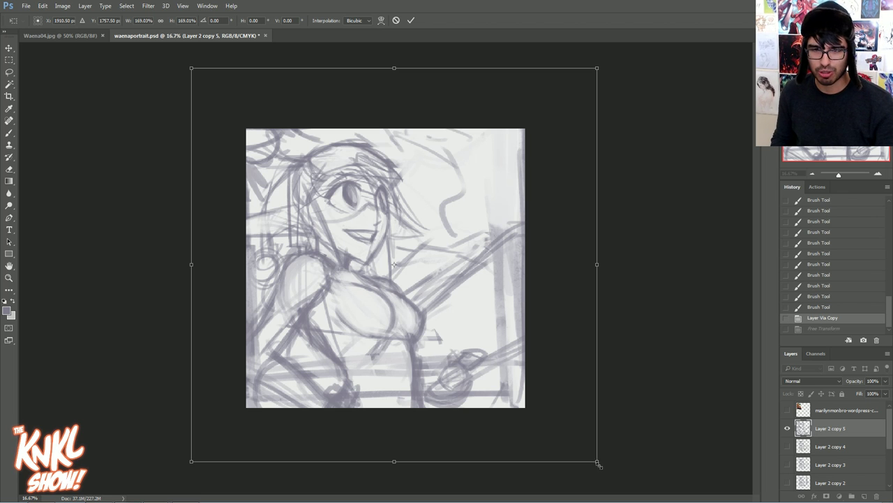
{"action": "mouse_move", "coordinate": [596, 462]}
{"action": "left_mouse_down"}
{"action": "mouse_move", "coordinate": [650, 462]}
{"action": "mouse_move", "coordinate": [616, 458]}
{"action": "left_mouse_up"}
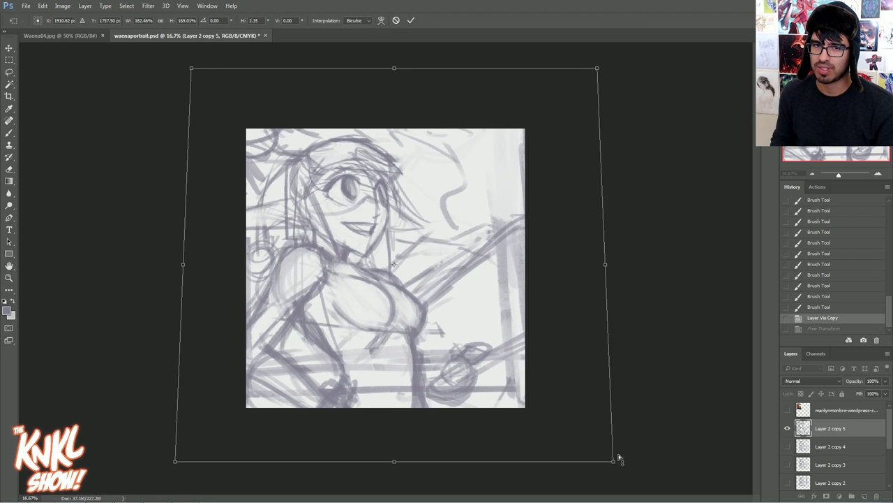
{"action": "mouse_move", "coordinate": [483, 348]}
{"action": "left_mouse_down"}
{"action": "mouse_move", "coordinate": [481, 360]}
{"action": "mouse_move", "coordinate": [508, 354]}
{"action": "mouse_move", "coordinate": [467, 353]}
{"action": "mouse_move", "coordinate": [467, 371]}
{"action": "mouse_move", "coordinate": [467, 350]}
{"action": "left_mouse_up"}
{"action": "key", "text": "b"}
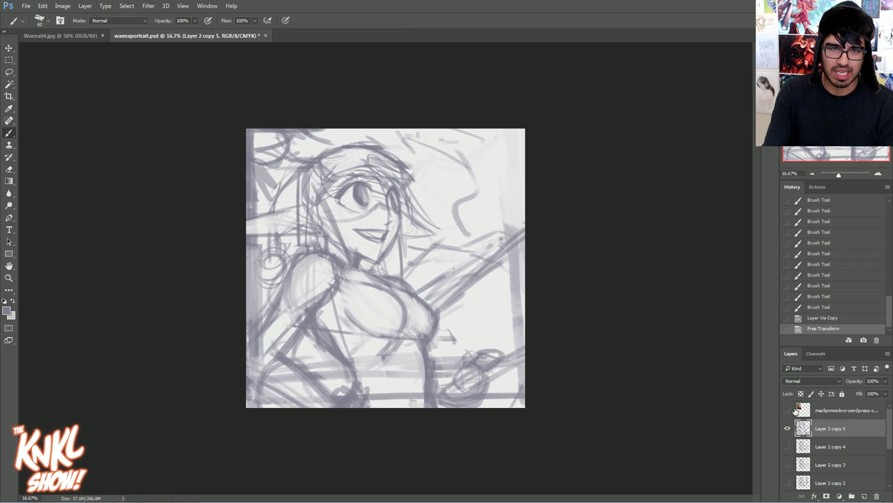
- Create a new layer above the sketch and set the foreground colour to bright red
{"action": "key", "text": "ctrl+shift+n"}
{"action": "key", "text": "Return"}
{"action": "left_click", "coordinate": [9, 312]}
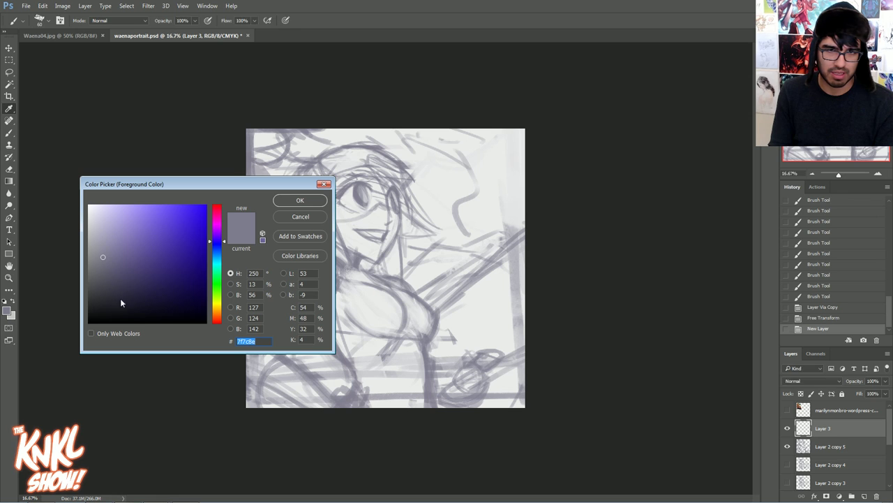
{"action": "left_click", "coordinate": [217, 209]}
{"action": "left_click", "coordinate": [199, 208]}
{"action": "left_click", "coordinate": [299, 202]}
- Draw two horizontal red guide lines across the canvas, about one third and two thirds of the way down
{"action": "left_click_drag", "start_coordinate": [374, 207], "coordinate": [551, 210]}
{"action": "left_click_drag", "start_coordinate": [216, 338], "coordinate": [555, 341]}
{"action": "key", "text": "ctrl+z"}
{"action": "left_click_drag", "start_coordinate": [245, 320], "coordinate": [537, 321]}
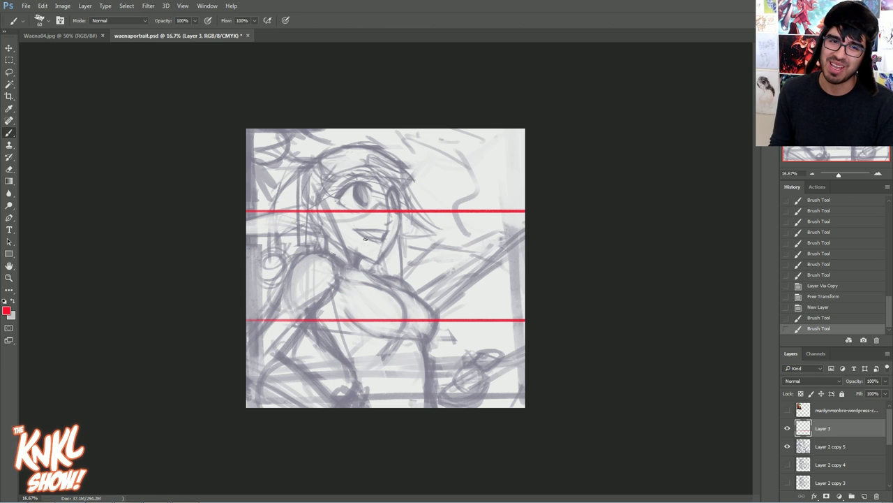
{"action": "left_click_drag", "start_coordinate": [358, 191], "coordinate": [374, 209]}
{"action": "key", "text": "ctrl+z"}
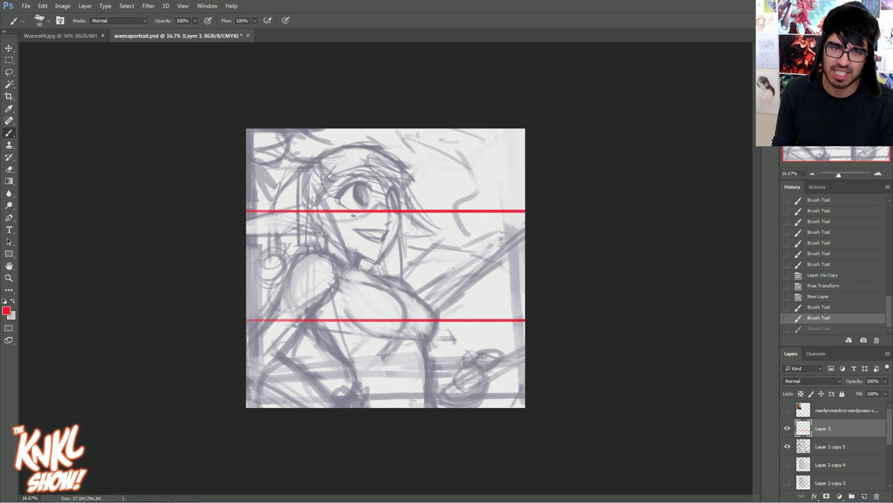
- Move the Layer 2 copy 5 sketch down and slightly left so the face lies between the horizontal guides
{"action": "left_click", "coordinate": [831, 445]}
{"action": "left_click", "coordinate": [9, 48]}
{"action": "mouse_move", "coordinate": [380, 195]}
{"action": "left_mouse_down"}
{"action": "mouse_move", "coordinate": [380, 247]}
{"action": "mouse_move", "coordinate": [377, 203]}
{"action": "mouse_move", "coordinate": [386, 244]}
{"action": "left_mouse_up"}
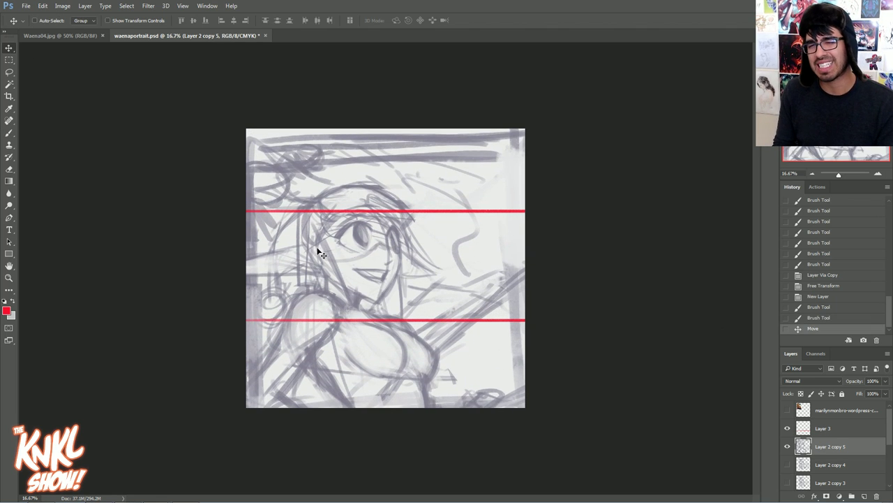
{"action": "mouse_move", "coordinate": [362, 263]}
{"action": "left_mouse_down"}
{"action": "mouse_move", "coordinate": [411, 264]}
{"action": "mouse_move", "coordinate": [341, 263]}
{"action": "left_mouse_up"}
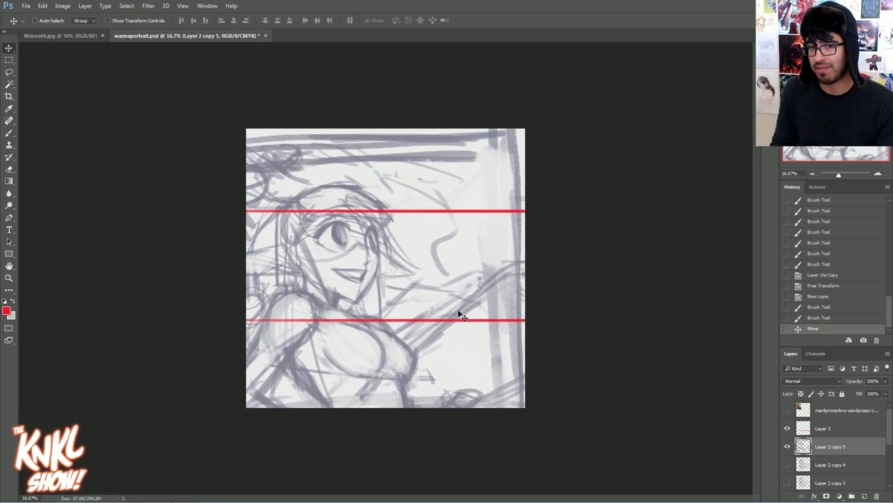
- Add two vertical red lines on Layer 3 to complete the rule-of-thirds grid
{"action": "left_click", "coordinate": [828, 434]}
{"action": "key", "text": "b"}
{"action": "left_click_drag", "start_coordinate": [344, 124], "coordinate": [349, 469]}
{"action": "left_click_drag", "start_coordinate": [454, 127], "coordinate": [454, 419]}
- Move the sketch back up to place the face around the grid's upper-left intersection, and delete the Layer 3 guides
{"action": "left_click", "coordinate": [827, 448]}
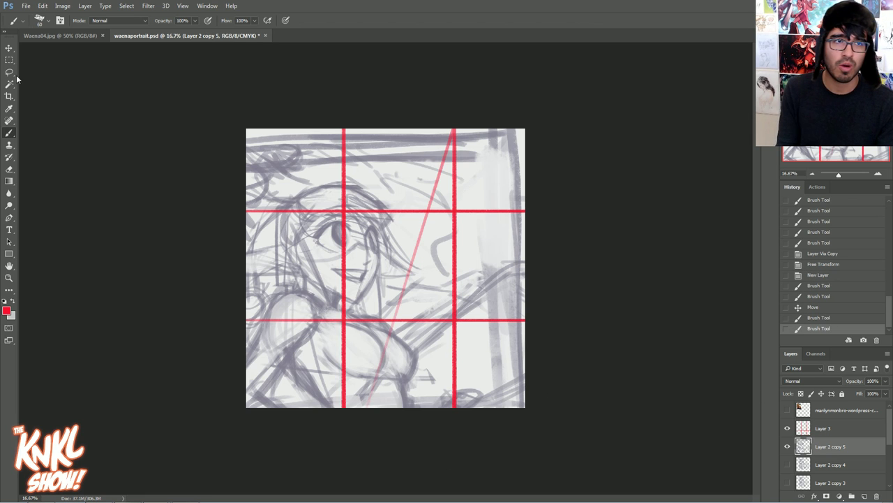
{"action": "key", "text": "v"}
{"action": "left_click_drag", "start_coordinate": [371, 294], "coordinate": [371, 260]}
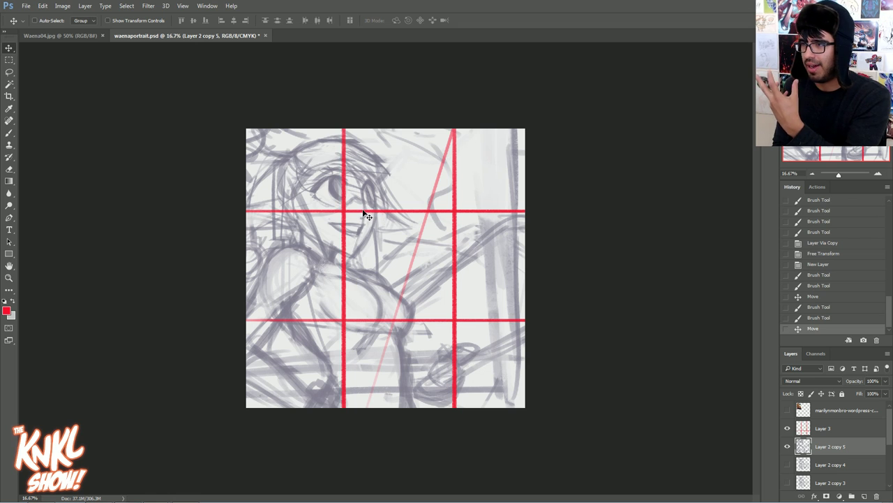
{"action": "left_click_drag", "start_coordinate": [363, 242], "coordinate": [362, 259]}
{"action": "mouse_move", "coordinate": [432, 262]}
{"action": "left_mouse_down"}
{"action": "mouse_move", "coordinate": [464, 265]}
{"action": "mouse_move", "coordinate": [413, 271]}
{"action": "left_mouse_up"}
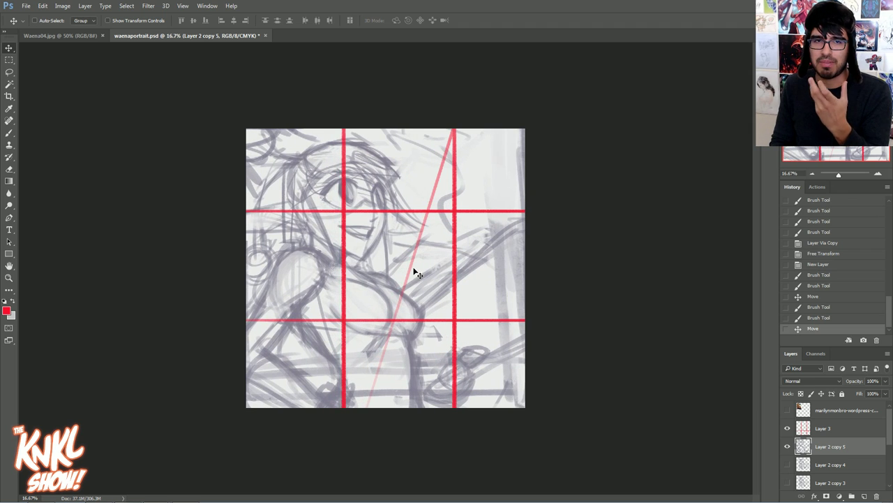
{"action": "left_click", "coordinate": [788, 427]}
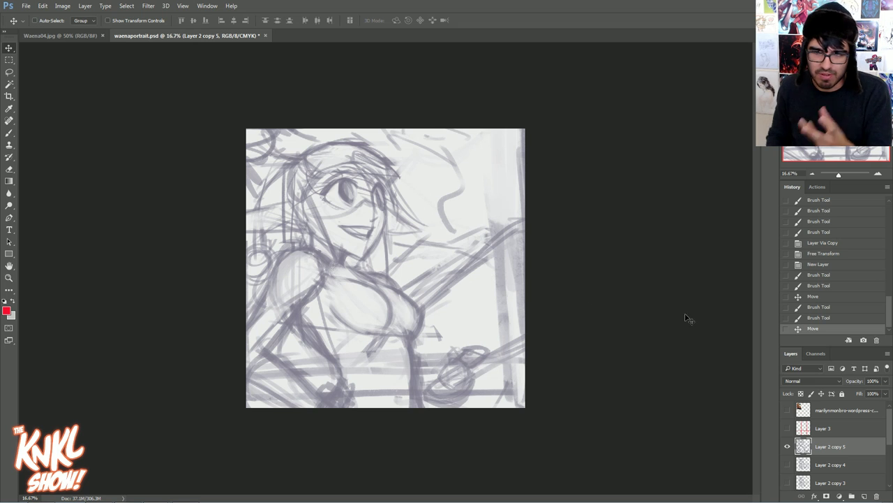
{"action": "left_click_drag", "start_coordinate": [877, 494], "coordinate": [877, 494]}
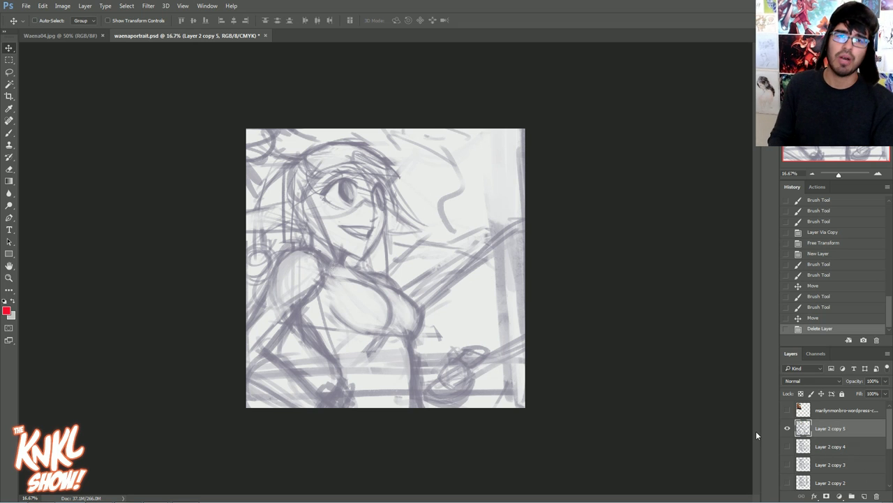
- Darken the sketch lines with a Hue/Saturation adjustment that lowers the lightness
{"action": "key", "text": "ctrl+u"}
{"action": "mouse_move", "coordinate": [751, 390]}
{"action": "left_mouse_down"}
{"action": "mouse_move", "coordinate": [719, 391]}
{"action": "mouse_move", "coordinate": [732, 392]}
{"action": "left_mouse_up"}
{"action": "left_click", "coordinate": [850, 305]}
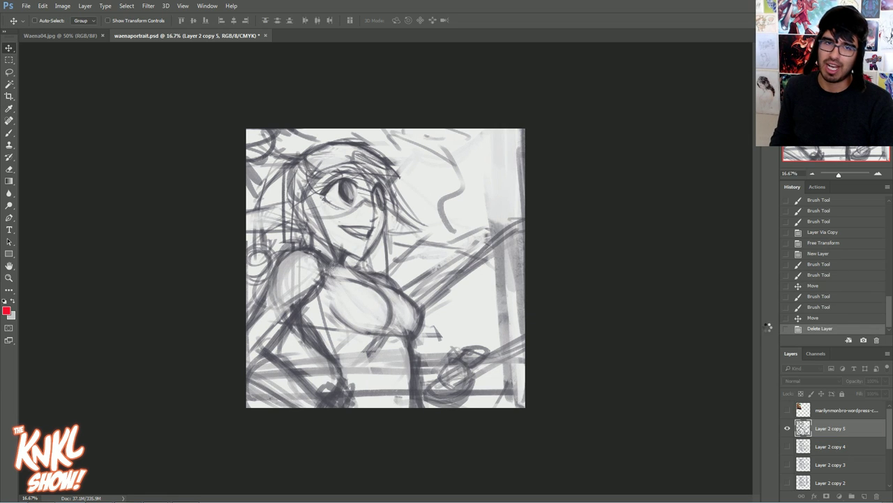
- Choose a dark maroon foreground colour, lock the sketch layer's transparent pixels, and fill the lines with that colour
{"action": "left_click", "coordinate": [9, 309]}
{"action": "left_click", "coordinate": [158, 301]}
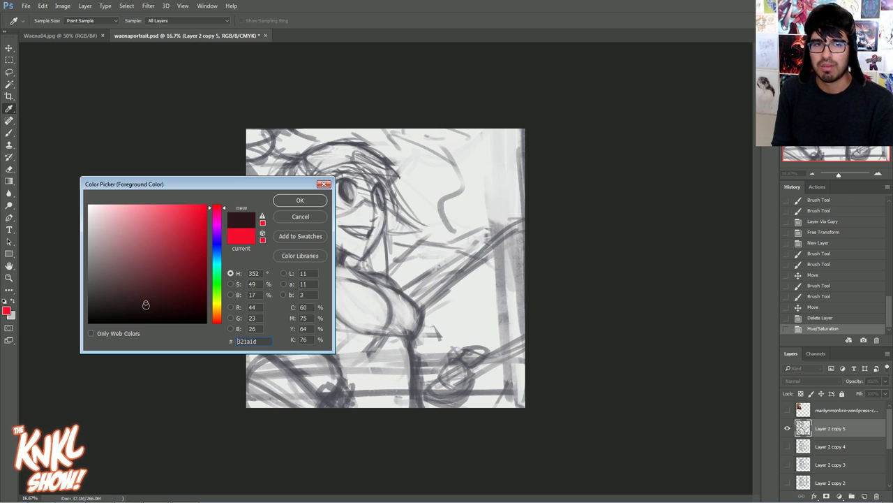
{"action": "left_click", "coordinate": [300, 200]}
{"action": "key", "text": "v"}
{"action": "left_click", "coordinate": [801, 393]}
{"action": "key", "text": "alt+BackSpace"}
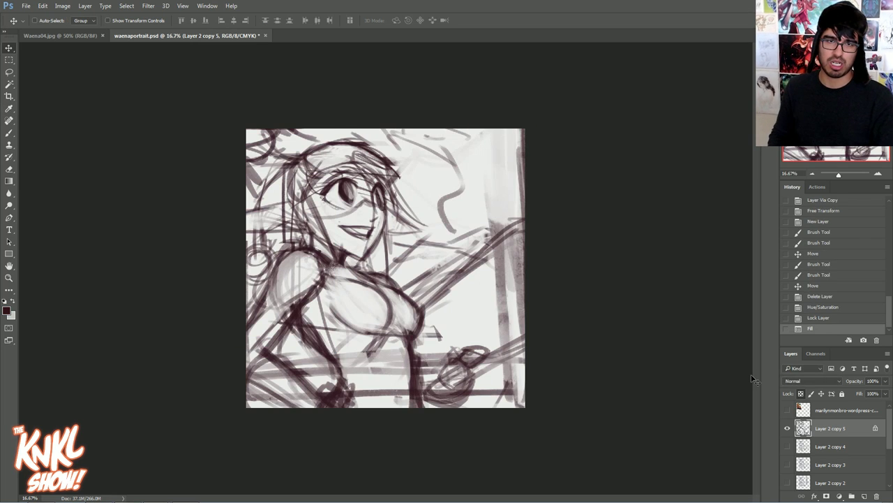
- Adjust the maroon lines with Hue/Saturation, setting saturation to +33 and lightness to +17
{"action": "key", "text": "ctrl+u"}
{"action": "left_click_drag", "start_coordinate": [750, 392], "coordinate": [759, 392]}
{"action": "left_click", "coordinate": [760, 369]}
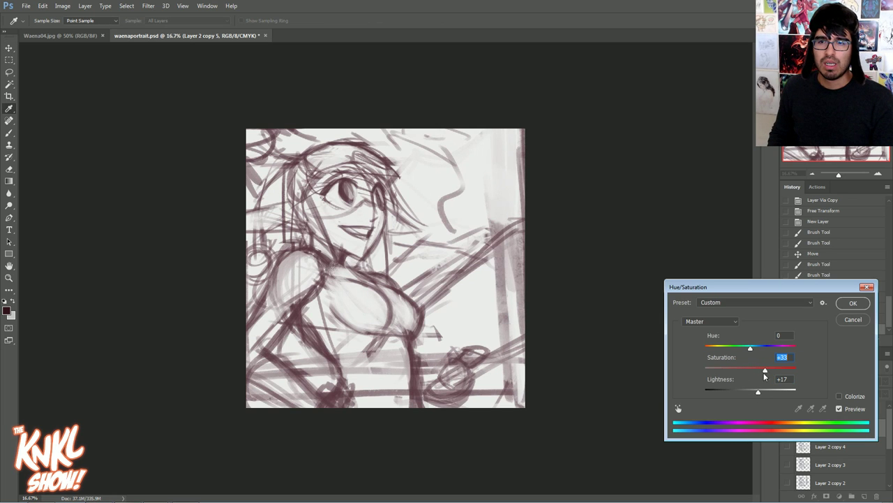
{"action": "left_click", "coordinate": [852, 302]}
{"action": "key", "text": "v"}
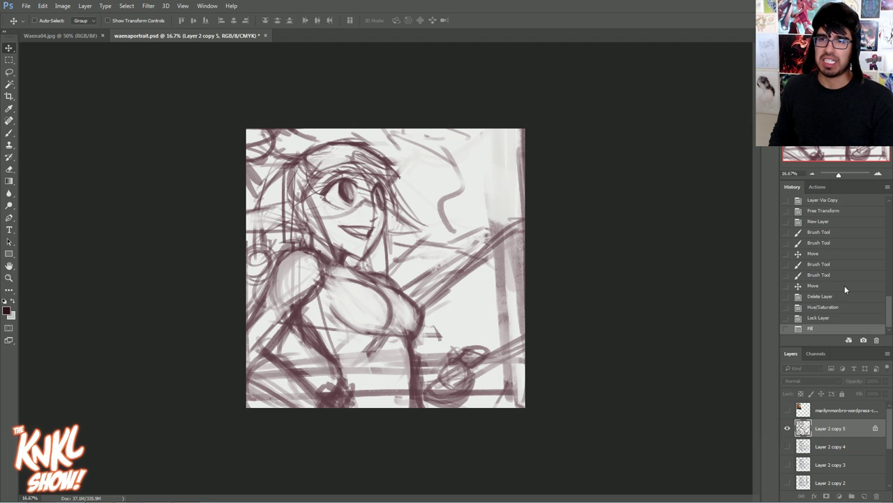
- Detach the Waena04.jpg document from the main window, and show and select the reference photo layer in waenaportrait.psd
{"action": "left_click", "coordinate": [36, 37]}
{"action": "mouse_move", "coordinate": [66, 39]}
{"action": "left_mouse_down"}
{"action": "mouse_move", "coordinate": [122, 46]}
{"action": "mouse_move", "coordinate": [182, 91]}
{"action": "left_mouse_up"}
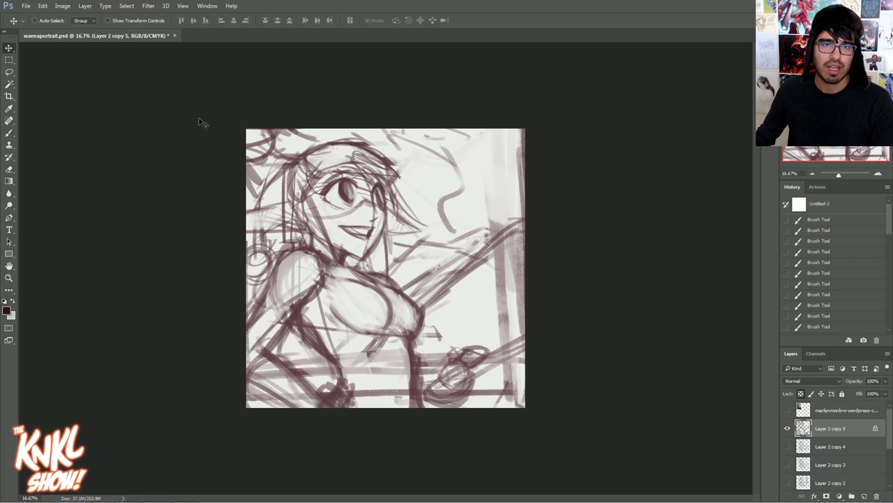
{"action": "left_click", "coordinate": [788, 409]}
{"action": "left_click", "coordinate": [821, 411]}
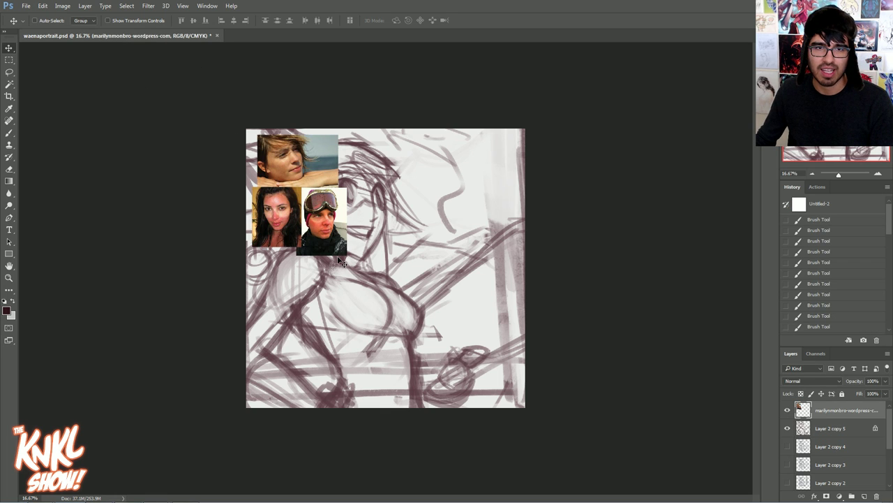
- Move the reference photos to the canvas's lower-left area, hide their layer, and clear the Waena04.jpg window off the canvas
{"action": "left_click_drag", "start_coordinate": [325, 237], "coordinate": [318, 376]}
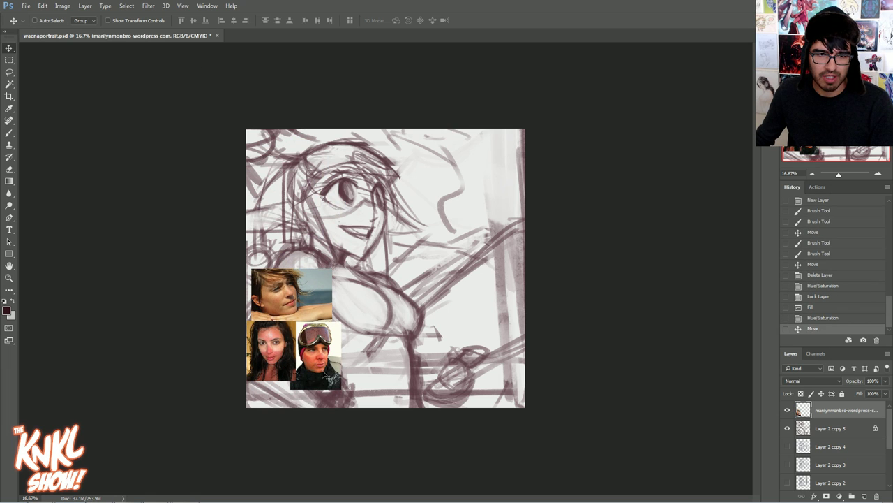
{"action": "left_click", "coordinate": [787, 411]}
{"action": "left_click_drag", "start_coordinate": [631, 103], "coordinate": [614, 103]}
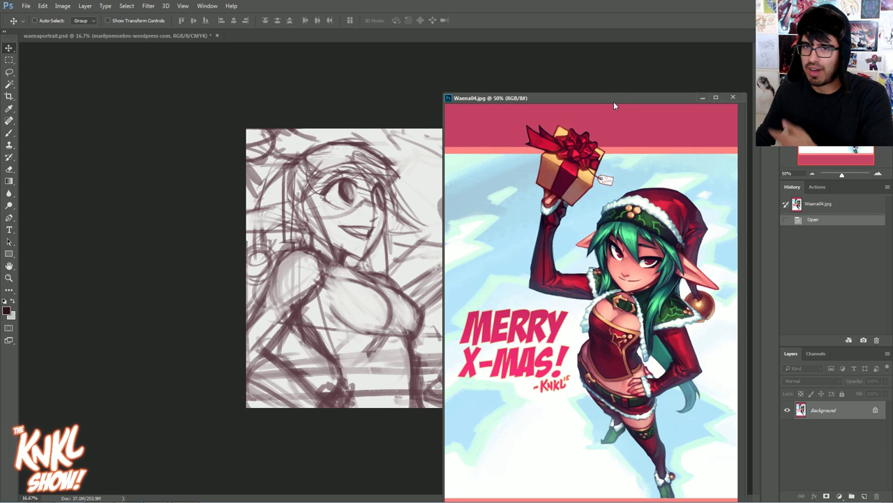
{"action": "left_click", "coordinate": [732, 97]}
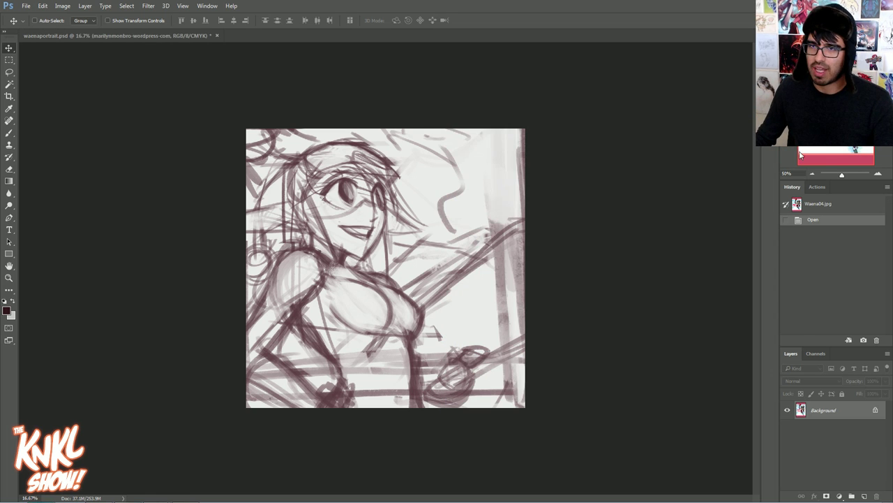
- Duplicate the Layer 2 copy 5 sketch layer to refine the copy with the Brush tool
{"action": "left_click", "coordinate": [878, 174]}
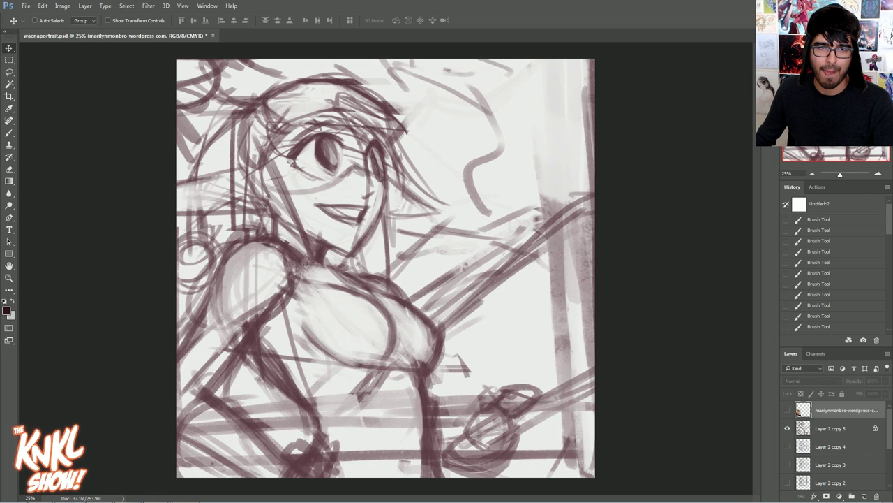
{"action": "key", "text": "b"}
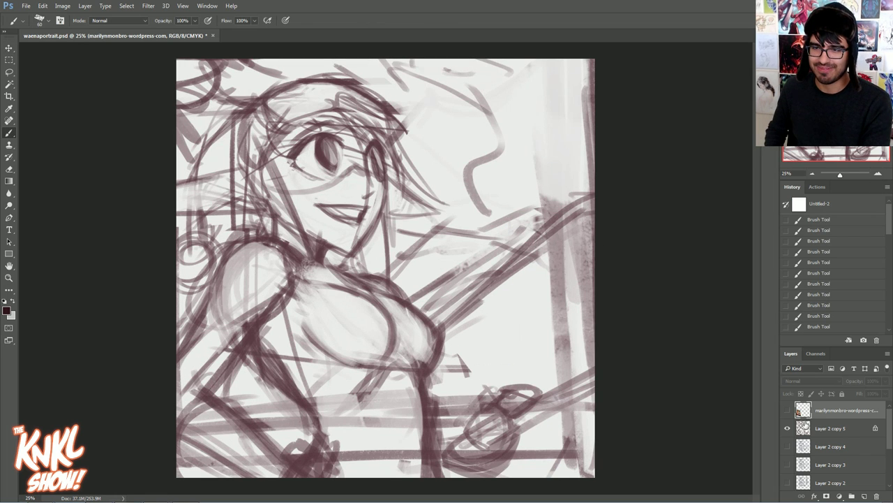
{"action": "left_click", "coordinate": [810, 429]}
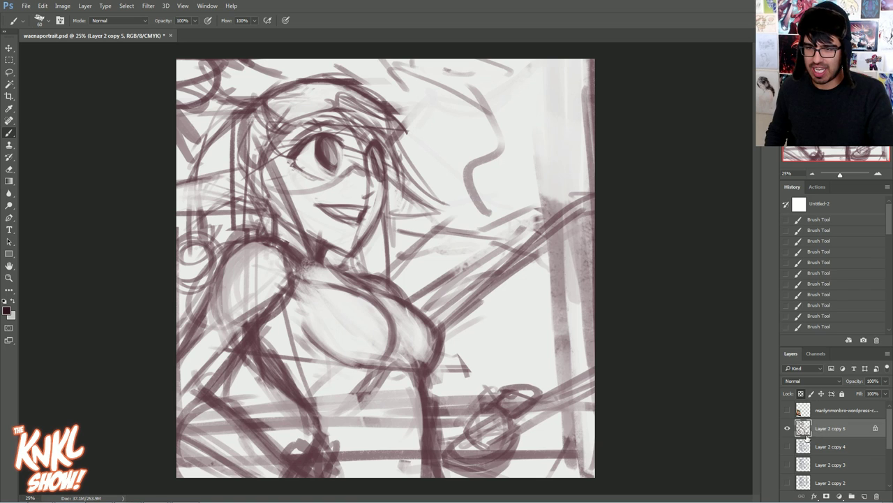
{"action": "key", "text": "ctrl+j"}
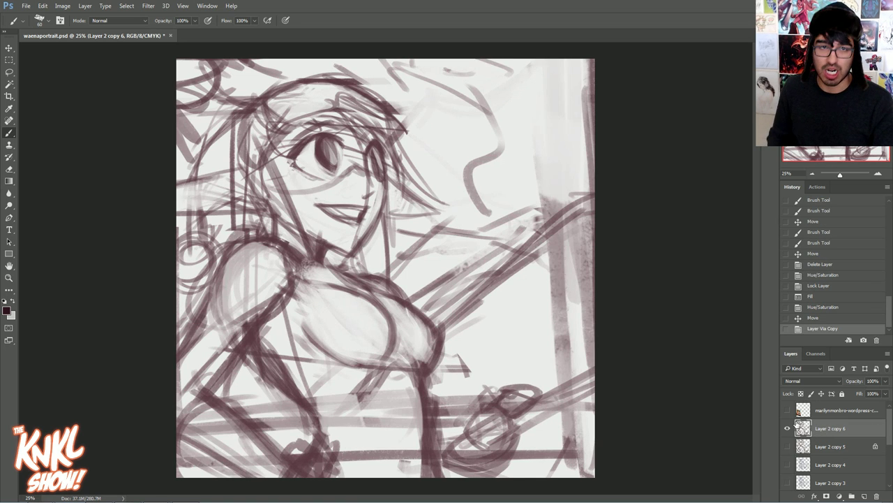
- Erase the stray construction lines inside the chest, waist and upper arm on the duplicated sketch layer
{"action": "left_click", "coordinate": [878, 174]}
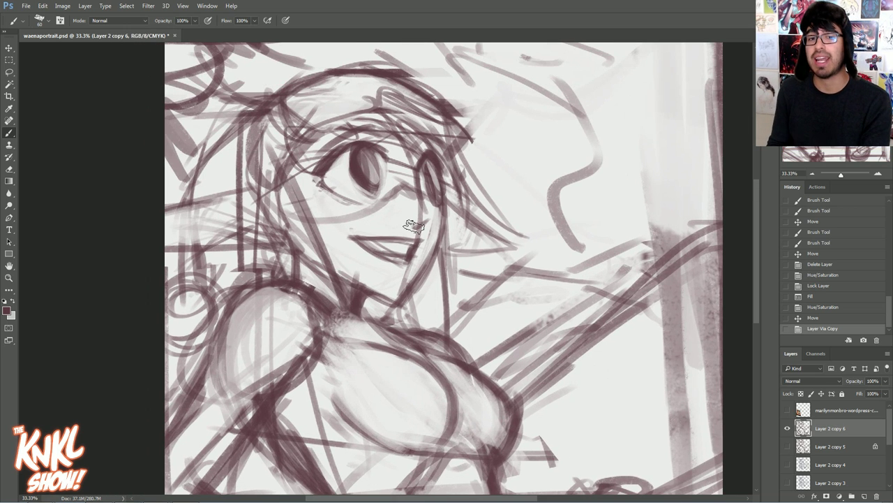
{"action": "left_click_drag", "start_coordinate": [827, 109], "coordinate": [822, 130]}
{"action": "left_click_drag", "start_coordinate": [399, 370], "coordinate": [413, 419]}
{"action": "mouse_move", "coordinate": [454, 410]}
{"action": "left_mouse_down"}
{"action": "mouse_move", "coordinate": [492, 409]}
{"action": "mouse_move", "coordinate": [487, 394]}
{"action": "mouse_move", "coordinate": [471, 392]}
{"action": "mouse_move", "coordinate": [463, 351]}
{"action": "mouse_move", "coordinate": [433, 389]}
{"action": "mouse_move", "coordinate": [459, 350]}
{"action": "mouse_move", "coordinate": [381, 370]}
{"action": "mouse_move", "coordinate": [407, 395]}
{"action": "mouse_move", "coordinate": [352, 326]}
{"action": "mouse_move", "coordinate": [324, 380]}
{"action": "mouse_move", "coordinate": [307, 353]}
{"action": "mouse_move", "coordinate": [361, 410]}
{"action": "mouse_move", "coordinate": [374, 359]}
{"action": "mouse_move", "coordinate": [324, 317]}
{"action": "mouse_move", "coordinate": [377, 381]}
{"action": "mouse_move", "coordinate": [400, 382]}
{"action": "mouse_move", "coordinate": [344, 347]}
{"action": "mouse_move", "coordinate": [425, 377]}
{"action": "mouse_move", "coordinate": [505, 380]}
{"action": "mouse_move", "coordinate": [509, 420]}
{"action": "mouse_move", "coordinate": [513, 412]}
{"action": "mouse_move", "coordinate": [510, 401]}
{"action": "mouse_move", "coordinate": [507, 448]}
{"action": "left_mouse_up"}
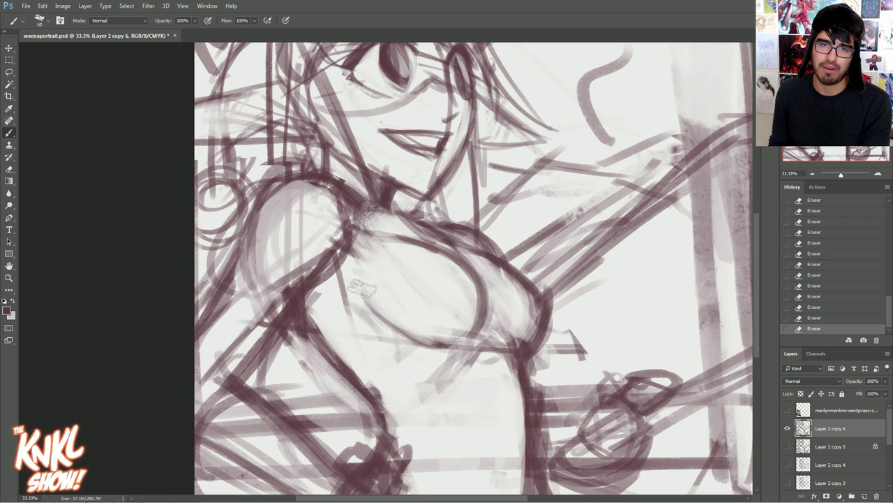
{"action": "scroll", "coordinate": [312, 270], "scroll_direction": "up", "scroll_amount": 3}
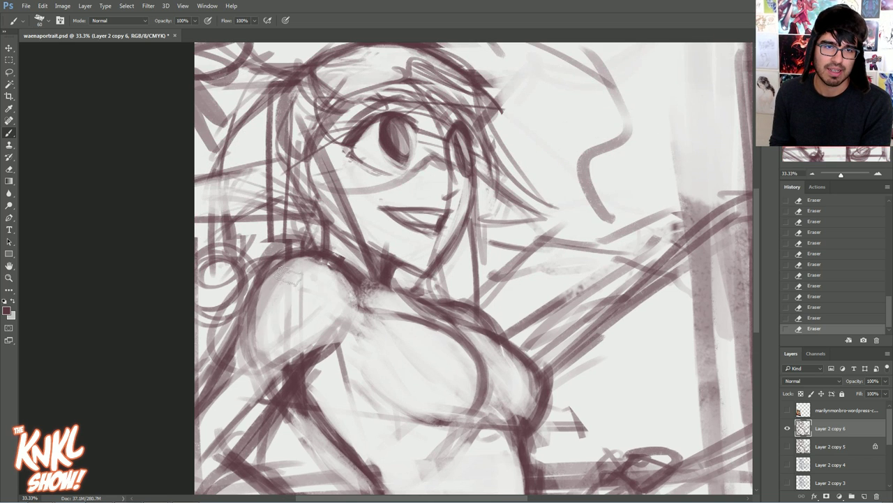
{"action": "scroll", "coordinate": [349, 288], "scroll_direction": "down", "scroll_amount": 3}
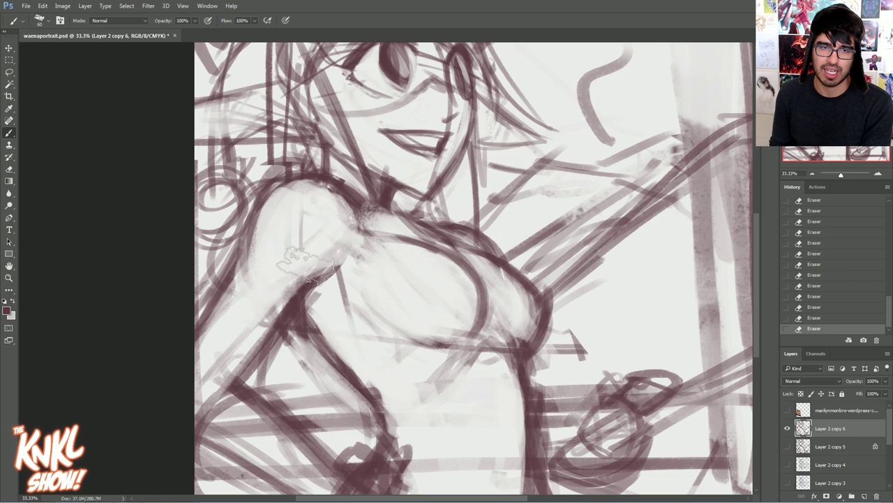
{"action": "mouse_move", "coordinate": [853, 134]}
{"action": "left_mouse_down"}
{"action": "mouse_move", "coordinate": [853, 114]}
{"action": "mouse_move", "coordinate": [859, 120]}
{"action": "left_mouse_up"}
- Redraw the underside of the nose with short brush strokes above the mouth
{"action": "left_click", "coordinate": [877, 172]}
{"action": "left_click_drag", "start_coordinate": [463, 291], "coordinate": [630, 255]}
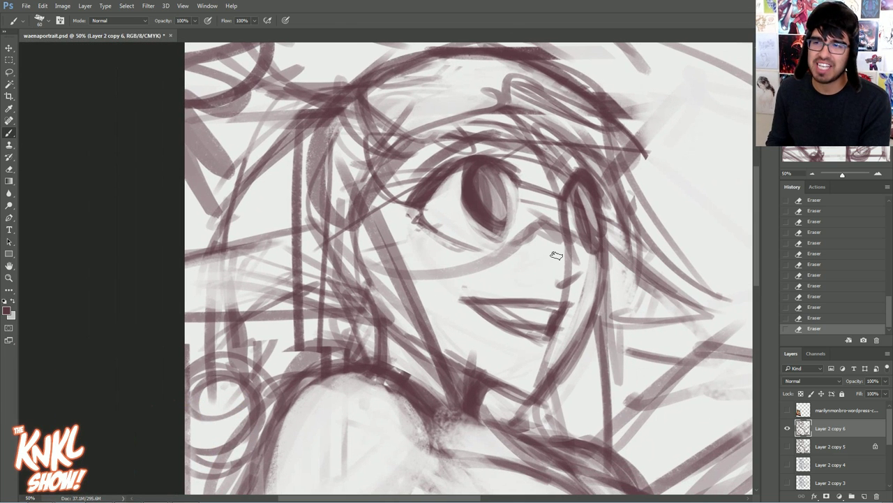
{"action": "left_click_drag", "start_coordinate": [551, 276], "coordinate": [563, 281]}
{"action": "mouse_move", "coordinate": [552, 277]}
{"action": "left_mouse_down"}
{"action": "mouse_move", "coordinate": [593, 262]}
{"action": "mouse_move", "coordinate": [571, 292]}
{"action": "mouse_move", "coordinate": [531, 241]}
{"action": "mouse_move", "coordinate": [560, 281]}
{"action": "mouse_move", "coordinate": [563, 259]}
{"action": "mouse_move", "coordinate": [572, 283]}
{"action": "left_mouse_up"}
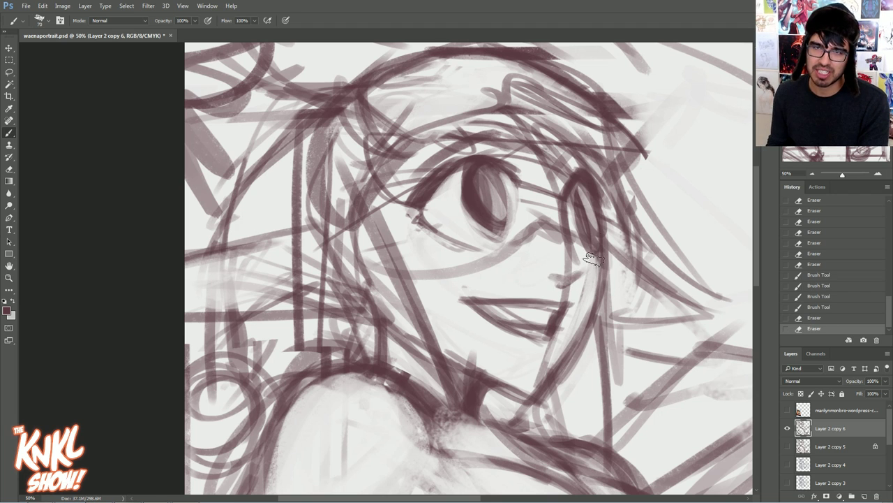
- Sketch an enlarged practice nose in the empty background beside the face, varying the brush size up to 150
{"action": "left_click_drag", "start_coordinate": [531, 245], "coordinate": [364, 252]}
{"action": "left_click_drag", "start_coordinate": [518, 187], "coordinate": [594, 172]}
{"action": "left_click", "coordinate": [823, 318]}
{"action": "key", "text": "bracketleft"}
{"action": "key", "text": "bracketleft"}
{"action": "key", "text": "bracketleft"}
{"action": "mouse_move", "coordinate": [520, 187]}
{"action": "left_mouse_down"}
{"action": "mouse_move", "coordinate": [583, 185]}
{"action": "mouse_move", "coordinate": [601, 171]}
{"action": "mouse_move", "coordinate": [549, 188]}
{"action": "mouse_move", "coordinate": [586, 183]}
{"action": "mouse_move", "coordinate": [598, 164]}
{"action": "mouse_move", "coordinate": [578, 145]}
{"action": "mouse_move", "coordinate": [596, 167]}
{"action": "left_mouse_up"}
{"action": "mouse_move", "coordinate": [517, 187]}
{"action": "left_mouse_down"}
{"action": "mouse_move", "coordinate": [513, 174]}
{"action": "mouse_move", "coordinate": [565, 184]}
{"action": "left_mouse_up"}
{"action": "key", "text": "bracketright"}
{"action": "key", "text": "bracketright"}
{"action": "key", "text": "bracketright"}
{"action": "key", "text": "bracketright"}
{"action": "key", "text": "bracketright"}
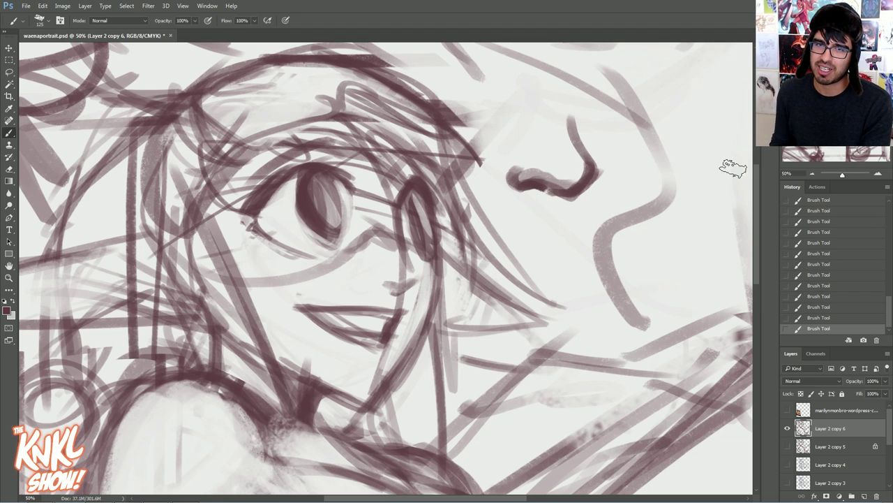
{"action": "left_click_drag", "start_coordinate": [733, 168], "coordinate": [628, 176]}
{"action": "key", "text": "bracketright"}
{"action": "left_click_drag", "start_coordinate": [559, 185], "coordinate": [597, 190]}
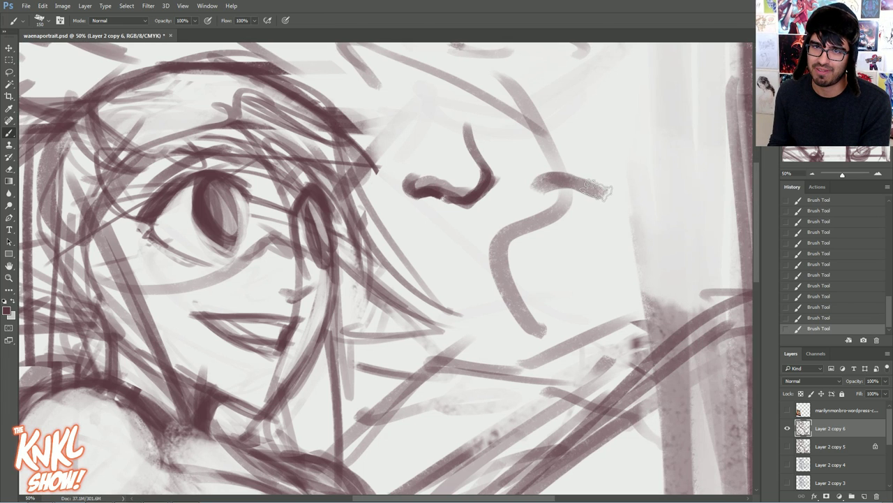
- Revert the practice nose strokes through the history and erase what remains of them beside the face
{"action": "left_click", "coordinate": [833, 296]}
{"action": "left_click", "coordinate": [844, 254]}
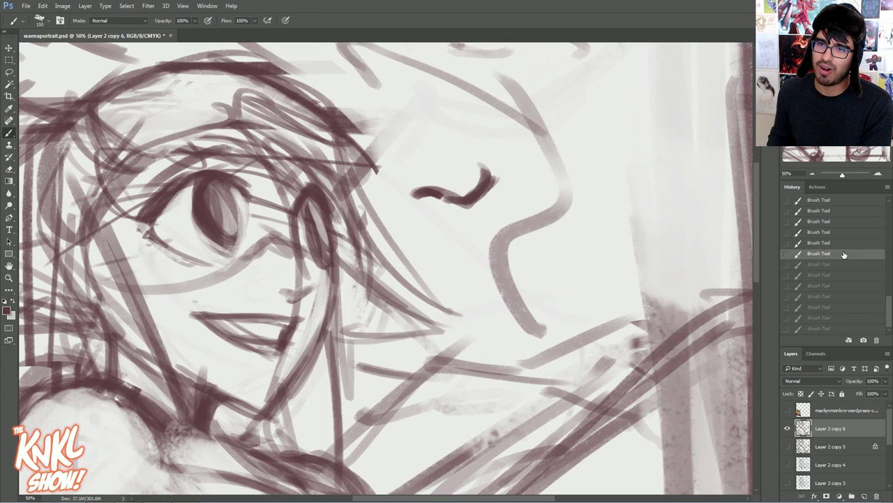
{"action": "left_click", "coordinate": [841, 221]}
{"action": "left_click_drag", "start_coordinate": [440, 204], "coordinate": [576, 207]}
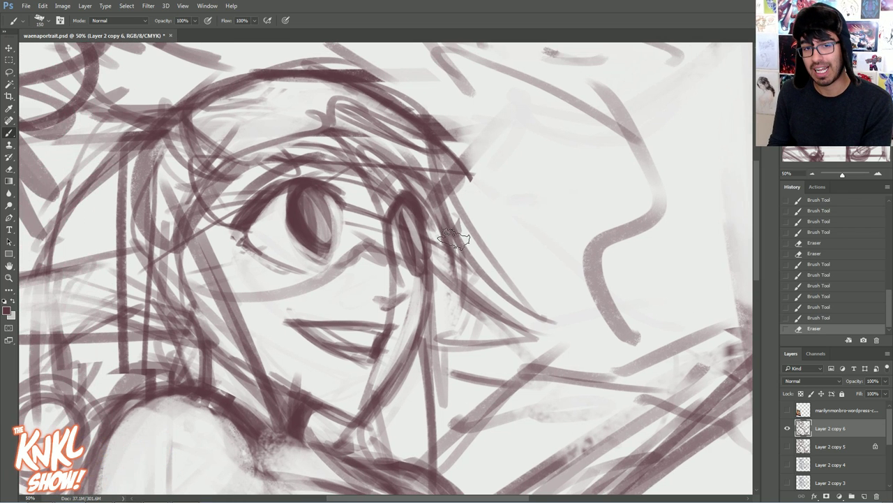
- Erase the rough lines between the far eye and the nose with an eraser size of 80
{"action": "left_click_drag", "start_coordinate": [466, 249], "coordinate": [476, 224]}
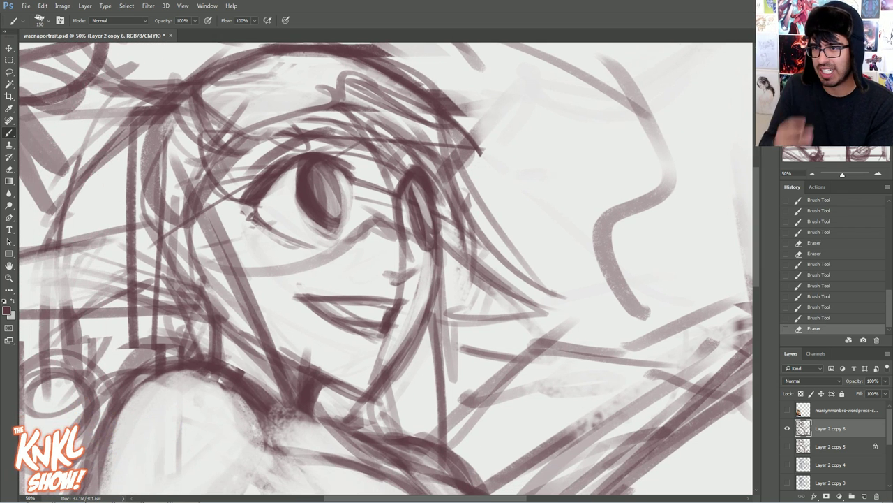
{"action": "key", "text": "bracketleft"}
{"action": "key", "text": "bracketleft"}
{"action": "key", "text": "bracketleft"}
{"action": "key", "text": "bracketleft"}
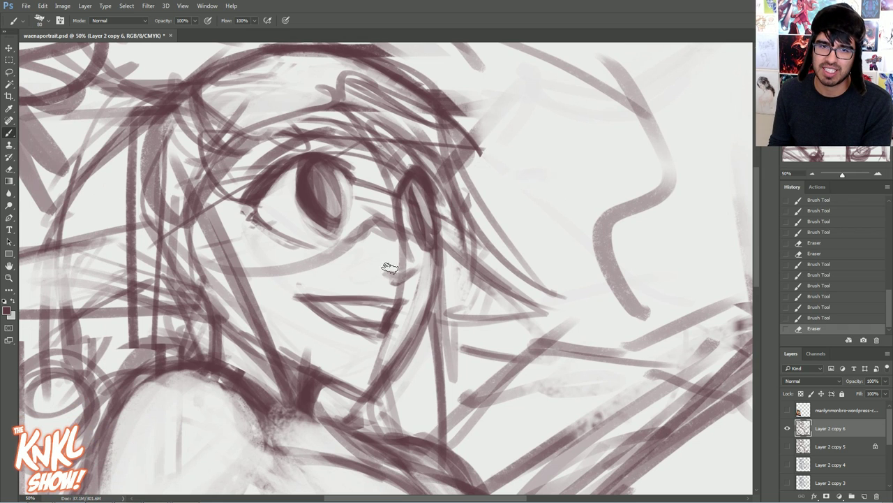
{"action": "mouse_move", "coordinate": [414, 272]}
{"action": "left_mouse_down"}
{"action": "mouse_move", "coordinate": [409, 282]}
{"action": "mouse_move", "coordinate": [421, 273]}
{"action": "mouse_move", "coordinate": [401, 263]}
{"action": "mouse_move", "coordinate": [408, 253]}
{"action": "mouse_move", "coordinate": [398, 267]}
{"action": "mouse_move", "coordinate": [415, 261]}
{"action": "left_mouse_up"}
{"action": "mouse_move", "coordinate": [411, 254]}
{"action": "left_mouse_down"}
{"action": "mouse_move", "coordinate": [417, 262]}
{"action": "mouse_move", "coordinate": [397, 243]}
{"action": "mouse_move", "coordinate": [412, 257]}
{"action": "left_mouse_up"}
{"action": "left_click_drag", "start_coordinate": [408, 252], "coordinate": [417, 259]}
- Redraw the far eye's outline and lower edge with a finer brush, size 30
{"action": "key", "text": "bracketleft"}
{"action": "key", "text": "bracketleft"}
{"action": "key", "text": "bracketleft"}
{"action": "key", "text": "bracketleft"}
{"action": "key", "text": "bracketleft"}
{"action": "left_click_drag", "start_coordinate": [398, 218], "coordinate": [405, 199]}
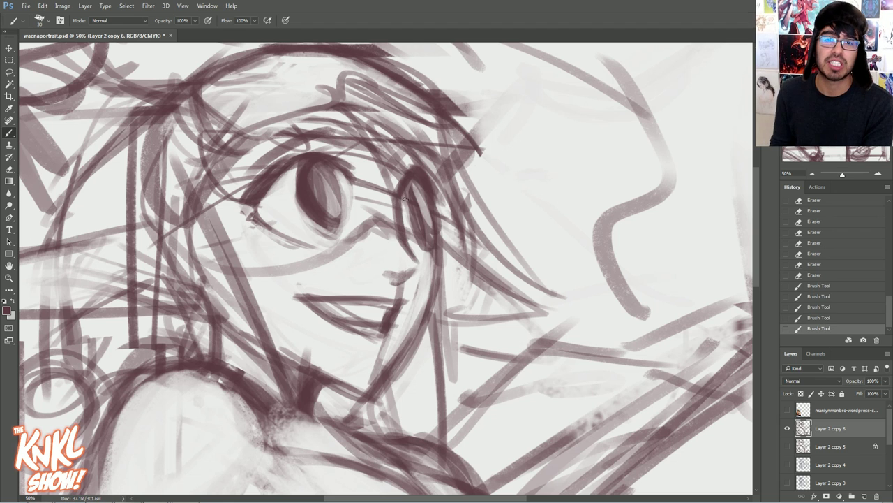
{"action": "left_click_drag", "start_coordinate": [410, 259], "coordinate": [398, 247]}
{"action": "left_click_drag", "start_coordinate": [411, 259], "coordinate": [391, 239]}
{"action": "mouse_move", "coordinate": [409, 254]}
{"action": "left_mouse_down"}
{"action": "mouse_move", "coordinate": [388, 233]}
{"action": "mouse_move", "coordinate": [435, 259]}
{"action": "left_mouse_up"}
{"action": "left_click_drag", "start_coordinate": [425, 252], "coordinate": [438, 249]}
{"action": "key", "text": "bracketright"}
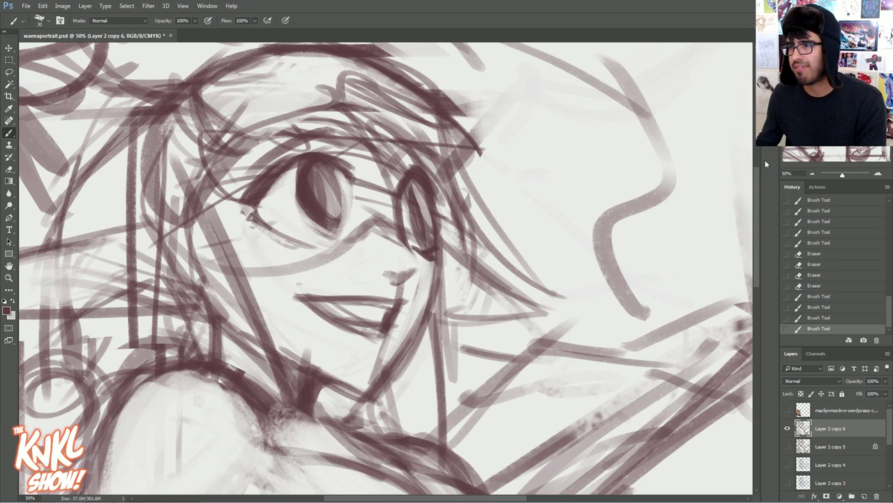
- Copy the elf's head and raised arm from Waena04.jpg, paste them into waenaportrait.psd, and place them beside the sketched face
{"action": "key", "text": "ctrl+Tab"}
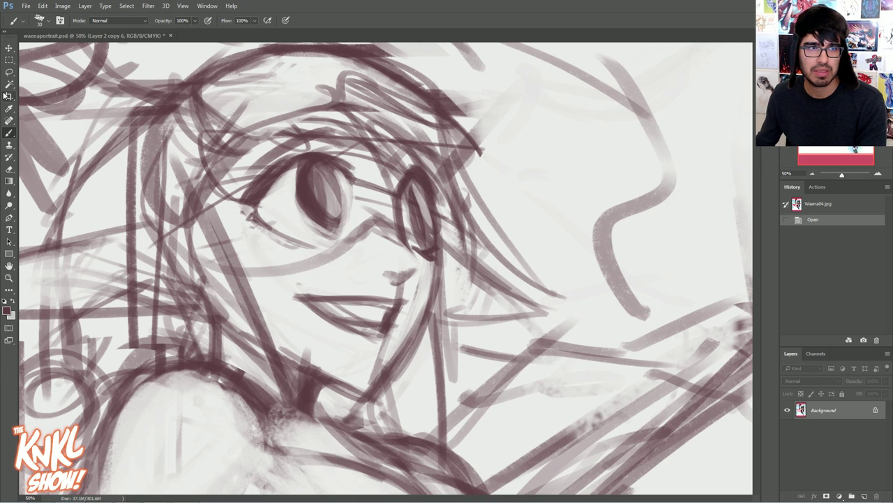
{"action": "left_click", "coordinate": [9, 60]}
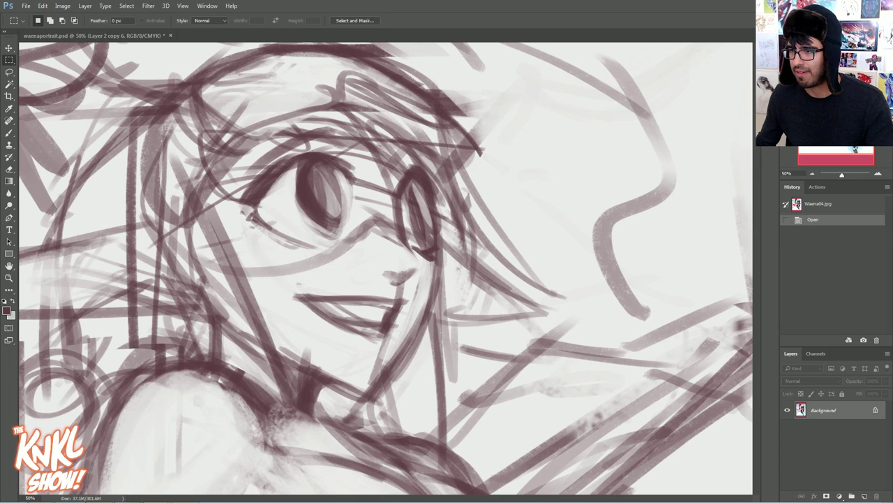
{"action": "left_click_drag", "start_coordinate": [279, 140], "coordinate": [488, 349]}
{"action": "key", "text": "ctrl+v"}
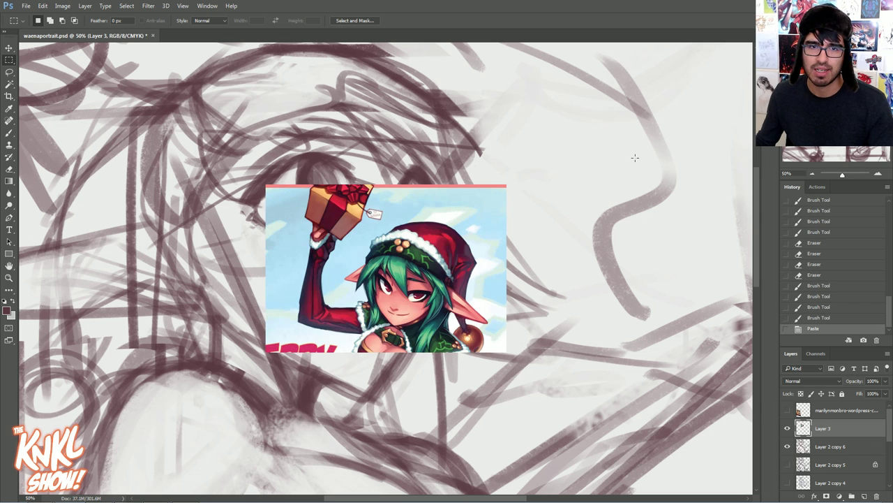
{"action": "key", "text": "v"}
{"action": "left_click_drag", "start_coordinate": [355, 279], "coordinate": [584, 184]}
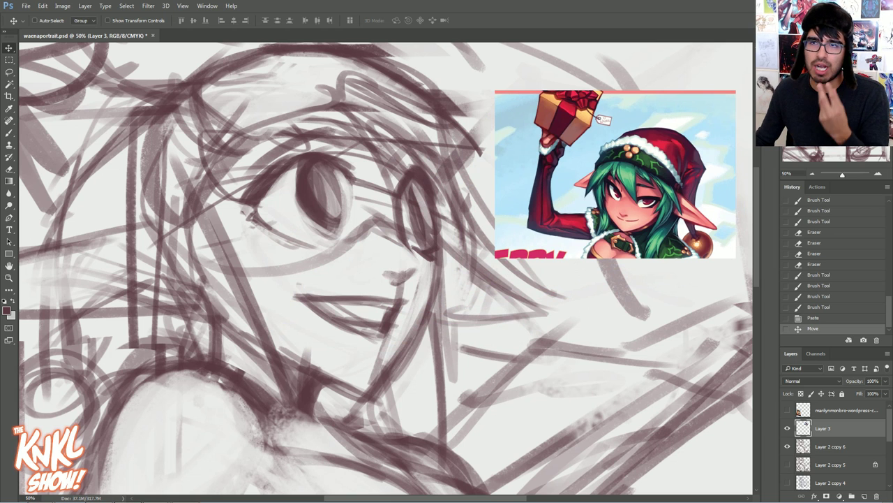
- On Layer 2 copy 6, darken the near eye's lower lid with brush strokes and erase the rough edge beneath it
{"action": "left_click", "coordinate": [807, 446]}
{"action": "left_click", "coordinate": [787, 446]}
{"action": "left_click", "coordinate": [787, 446]}
{"action": "key", "text": "b"}
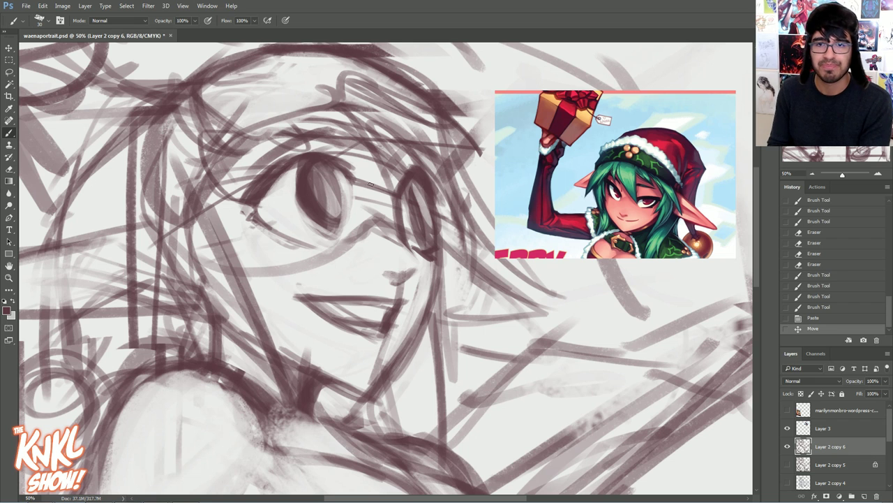
{"action": "mouse_move", "coordinate": [300, 243]}
{"action": "left_mouse_down"}
{"action": "mouse_move", "coordinate": [322, 240]}
{"action": "mouse_move", "coordinate": [307, 244]}
{"action": "left_mouse_up"}
{"action": "left_click_drag", "start_coordinate": [282, 233], "coordinate": [302, 237]}
{"action": "mouse_move", "coordinate": [281, 241]}
{"action": "left_mouse_down"}
{"action": "mouse_move", "coordinate": [309, 244]}
{"action": "mouse_move", "coordinate": [266, 226]}
{"action": "mouse_move", "coordinate": [322, 235]}
{"action": "left_mouse_up"}
{"action": "mouse_move", "coordinate": [330, 230]}
{"action": "left_mouse_down"}
{"action": "mouse_move", "coordinate": [262, 220]}
{"action": "mouse_move", "coordinate": [312, 240]}
{"action": "left_mouse_up"}
{"action": "left_click_drag", "start_coordinate": [312, 225], "coordinate": [270, 235]}
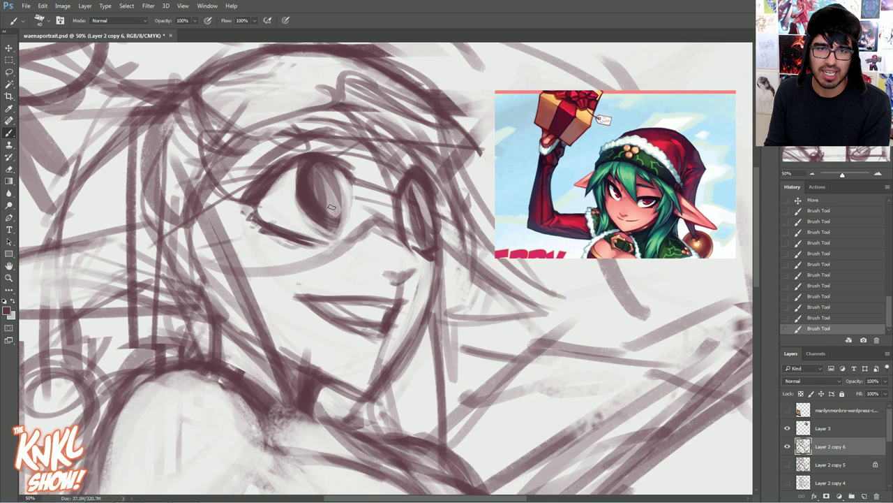
{"action": "left_click_drag", "start_coordinate": [331, 239], "coordinate": [290, 237]}
{"action": "mouse_move", "coordinate": [320, 239]}
{"action": "left_mouse_down"}
{"action": "mouse_move", "coordinate": [281, 218]}
{"action": "mouse_move", "coordinate": [287, 245]}
{"action": "mouse_move", "coordinate": [315, 248]}
{"action": "mouse_move", "coordinate": [280, 239]}
{"action": "mouse_move", "coordinate": [298, 247]}
{"action": "mouse_move", "coordinate": [332, 239]}
{"action": "left_mouse_up"}
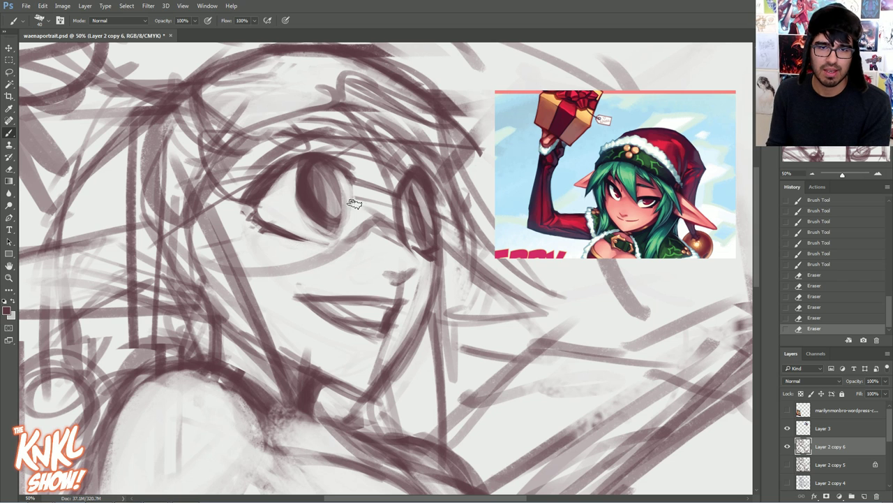
- Erase the heavy lines inside the mouth and along the lower lip to lighten the smile
{"action": "mouse_move", "coordinate": [328, 309]}
{"action": "left_mouse_down"}
{"action": "mouse_move", "coordinate": [382, 307]}
{"action": "mouse_move", "coordinate": [385, 330]}
{"action": "mouse_move", "coordinate": [334, 331]}
{"action": "mouse_move", "coordinate": [377, 335]}
{"action": "left_mouse_up"}
{"action": "mouse_move", "coordinate": [336, 330]}
{"action": "left_mouse_down"}
{"action": "mouse_move", "coordinate": [394, 331]}
{"action": "mouse_move", "coordinate": [325, 322]}
{"action": "mouse_move", "coordinate": [328, 311]}
{"action": "mouse_move", "coordinate": [376, 322]}
{"action": "left_mouse_up"}
{"action": "mouse_move", "coordinate": [330, 316]}
{"action": "left_mouse_down"}
{"action": "mouse_move", "coordinate": [374, 324]}
{"action": "mouse_move", "coordinate": [357, 335]}
{"action": "mouse_move", "coordinate": [308, 308]}
{"action": "left_mouse_up"}
{"action": "mouse_move", "coordinate": [391, 342]}
{"action": "left_mouse_down"}
{"action": "mouse_move", "coordinate": [415, 299]}
{"action": "mouse_move", "coordinate": [386, 346]}
{"action": "mouse_move", "coordinate": [411, 314]}
{"action": "mouse_move", "coordinate": [395, 337]}
{"action": "mouse_move", "coordinate": [373, 344]}
{"action": "mouse_move", "coordinate": [406, 321]}
{"action": "mouse_move", "coordinate": [417, 300]}
{"action": "left_mouse_up"}
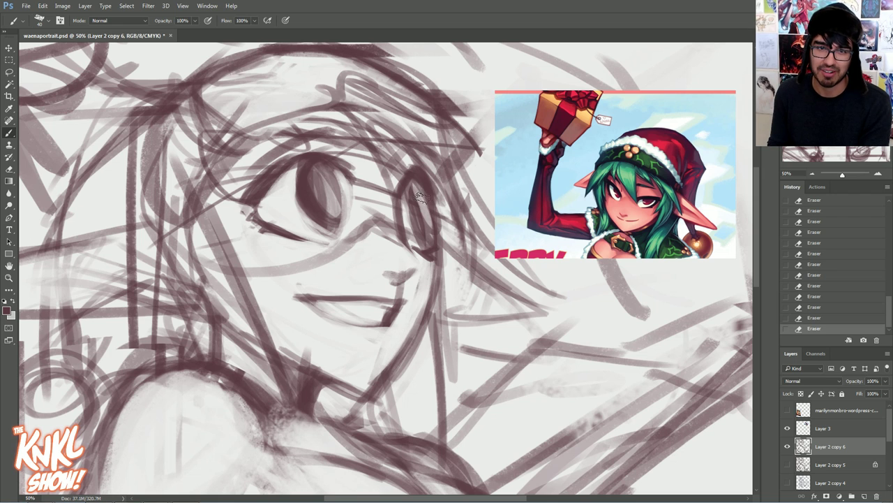
- Clean up and redraw the far cheek contour from beside the far eye down to the jaw
{"action": "mouse_move", "coordinate": [434, 258]}
{"action": "left_mouse_down"}
{"action": "mouse_move", "coordinate": [434, 212]}
{"action": "mouse_move", "coordinate": [433, 246]}
{"action": "left_mouse_up"}
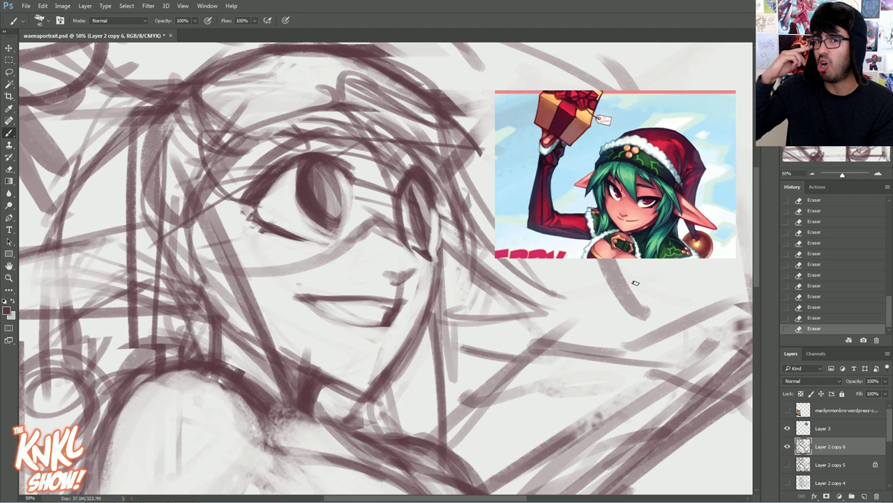
{"action": "left_click_drag", "start_coordinate": [428, 252], "coordinate": [431, 217]}
{"action": "mouse_move", "coordinate": [432, 286]}
{"action": "left_mouse_down"}
{"action": "mouse_move", "coordinate": [434, 297]}
{"action": "mouse_move", "coordinate": [438, 216]}
{"action": "left_mouse_up"}
{"action": "left_click_drag", "start_coordinate": [439, 247], "coordinate": [438, 224]}
{"action": "mouse_move", "coordinate": [438, 281]}
{"action": "left_mouse_down"}
{"action": "mouse_move", "coordinate": [438, 250]}
{"action": "mouse_move", "coordinate": [431, 251]}
{"action": "left_mouse_up"}
{"action": "left_click_drag", "start_coordinate": [432, 232], "coordinate": [431, 262]}
{"action": "left_click_drag", "start_coordinate": [421, 305], "coordinate": [388, 364]}
- Paint a darker, sharper corner on the far side of the mouth
{"action": "mouse_move", "coordinate": [409, 307]}
{"action": "left_mouse_down"}
{"action": "mouse_move", "coordinate": [392, 332]}
{"action": "mouse_move", "coordinate": [386, 324]}
{"action": "left_mouse_up"}
{"action": "key", "text": "]"}
{"action": "key", "text": "]"}
{"action": "left_click_drag", "start_coordinate": [399, 304], "coordinate": [389, 322]}
{"action": "left_click_drag", "start_coordinate": [399, 303], "coordinate": [386, 324]}
{"action": "left_click_drag", "start_coordinate": [398, 305], "coordinate": [388, 323]}
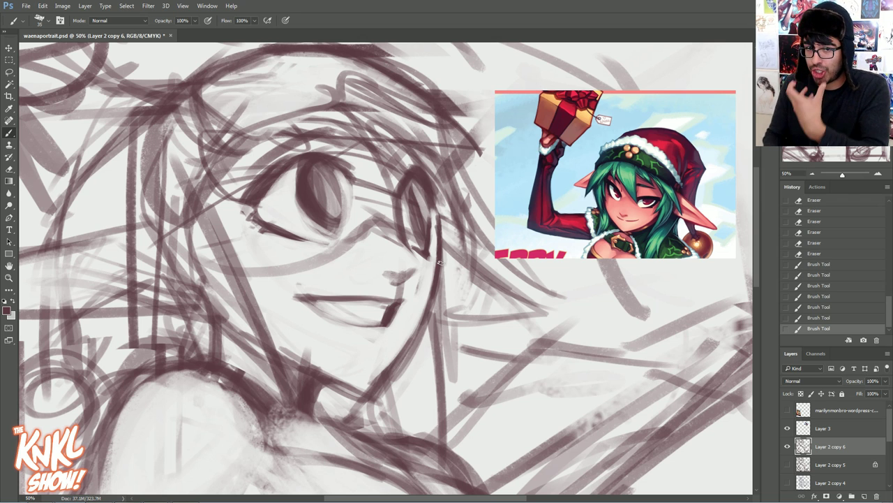
{"action": "mouse_move", "coordinate": [395, 302]}
{"action": "left_mouse_down"}
{"action": "mouse_move", "coordinate": [389, 280]}
{"action": "mouse_move", "coordinate": [416, 294]}
{"action": "left_mouse_up"}
- Erase the rough iris edges in both eyes and carve lighter highlights into the irises
{"action": "key", "text": "e"}
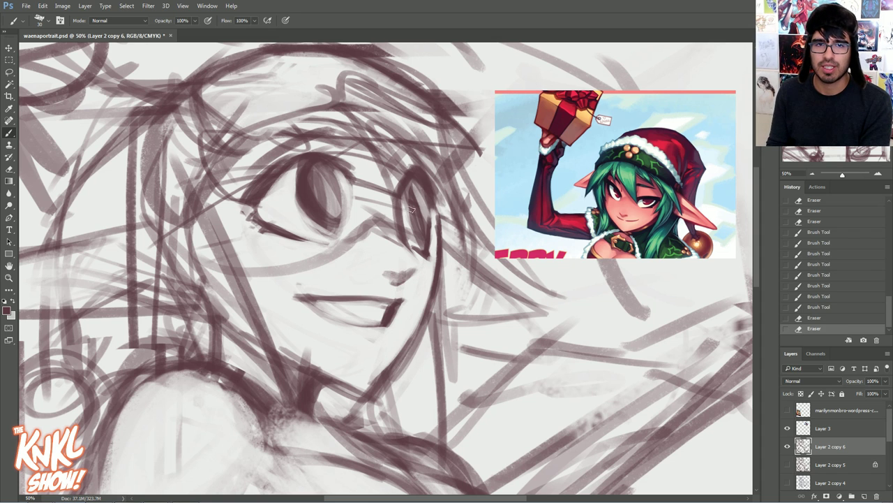
{"action": "left_click_drag", "start_coordinate": [422, 243], "coordinate": [411, 234]}
{"action": "mouse_move", "coordinate": [419, 240]}
{"action": "left_mouse_down"}
{"action": "mouse_move", "coordinate": [407, 208]}
{"action": "mouse_move", "coordinate": [404, 217]}
{"action": "left_mouse_up"}
{"action": "left_click_drag", "start_coordinate": [412, 237], "coordinate": [403, 196]}
{"action": "mouse_move", "coordinate": [344, 237]}
{"action": "left_mouse_down"}
{"action": "mouse_move", "coordinate": [297, 175]}
{"action": "mouse_move", "coordinate": [287, 181]}
{"action": "mouse_move", "coordinate": [314, 223]}
{"action": "mouse_move", "coordinate": [338, 230]}
{"action": "mouse_move", "coordinate": [347, 192]}
{"action": "mouse_move", "coordinate": [342, 227]}
{"action": "mouse_move", "coordinate": [349, 191]}
{"action": "left_mouse_up"}
{"action": "left_click_drag", "start_coordinate": [348, 205], "coordinate": [340, 171]}
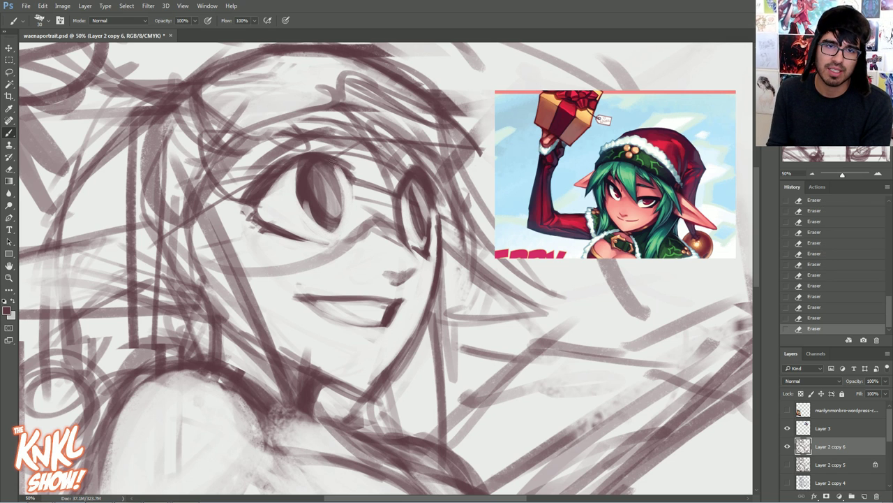
{"action": "mouse_move", "coordinate": [325, 213]}
{"action": "left_mouse_down"}
{"action": "mouse_move", "coordinate": [335, 210]}
{"action": "mouse_move", "coordinate": [318, 164]}
{"action": "left_mouse_up"}
{"action": "left_click_drag", "start_coordinate": [425, 231], "coordinate": [415, 184]}
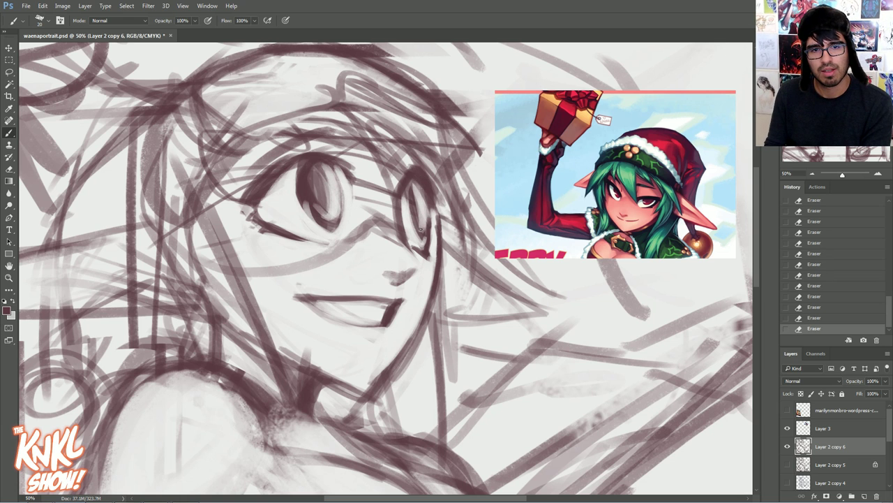
- Redraw the iris outlines and inner shading of both eyes with the Brush tool
{"action": "left_click_drag", "start_coordinate": [422, 239], "coordinate": [408, 184]}
{"action": "left_click_drag", "start_coordinate": [412, 221], "coordinate": [406, 187]}
{"action": "left_click_drag", "start_coordinate": [427, 236], "coordinate": [425, 219]}
{"action": "left_click_drag", "start_coordinate": [325, 223], "coordinate": [305, 202]}
{"action": "mouse_move", "coordinate": [328, 228]}
{"action": "left_mouse_down"}
{"action": "mouse_move", "coordinate": [304, 203]}
{"action": "mouse_move", "coordinate": [315, 208]}
{"action": "mouse_move", "coordinate": [342, 188]}
{"action": "mouse_move", "coordinate": [342, 175]}
{"action": "left_mouse_up"}
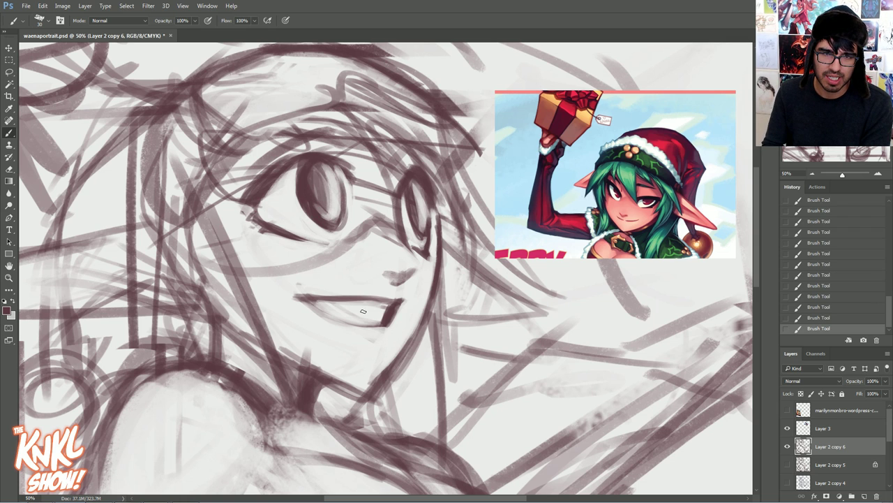
- Paint the lower line of the open mouth between its corners and erase the excess at the near corner
{"action": "left_click_drag", "start_coordinate": [382, 312], "coordinate": [316, 300]}
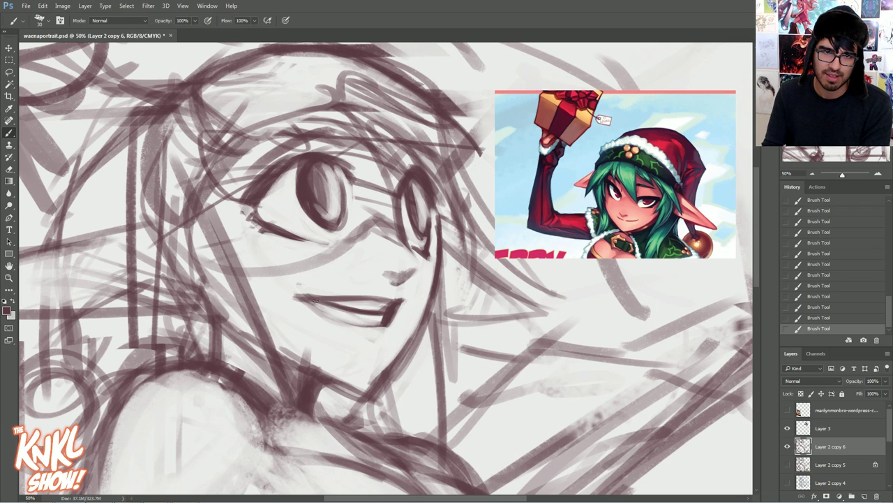
{"action": "mouse_move", "coordinate": [382, 316]}
{"action": "left_mouse_down"}
{"action": "mouse_move", "coordinate": [349, 322]}
{"action": "mouse_move", "coordinate": [317, 302]}
{"action": "left_mouse_up"}
{"action": "left_click_drag", "start_coordinate": [373, 318], "coordinate": [391, 316]}
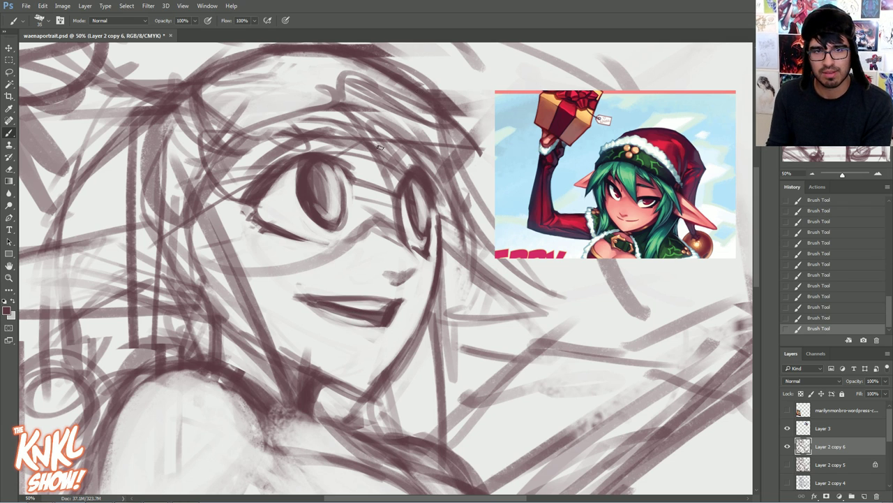
{"action": "key", "text": "e"}
{"action": "mouse_move", "coordinate": [302, 310]}
{"action": "left_mouse_down"}
{"action": "mouse_move", "coordinate": [351, 330]}
{"action": "mouse_move", "coordinate": [307, 307]}
{"action": "mouse_move", "coordinate": [334, 324]}
{"action": "left_mouse_up"}
{"action": "left_click_drag", "start_coordinate": [307, 290], "coordinate": [335, 291]}
{"action": "key", "text": "b"}
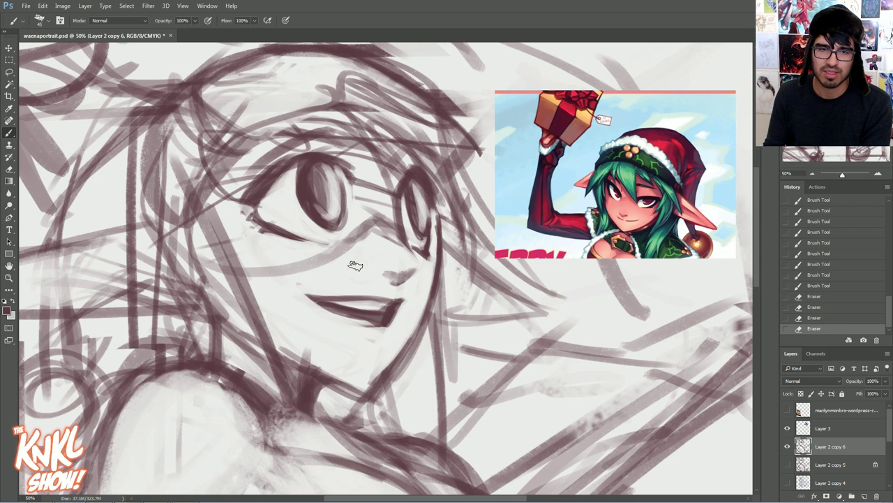
- Erase the rough marks beneath the mouth and redraw its lower lip line with a sharper taper
{"action": "left_click_drag", "start_coordinate": [342, 321], "coordinate": [377, 333]}
{"action": "left_click_drag", "start_coordinate": [330, 312], "coordinate": [359, 325]}
{"action": "key", "text": "]"}
{"action": "left_click_drag", "start_coordinate": [338, 316], "coordinate": [377, 324]}
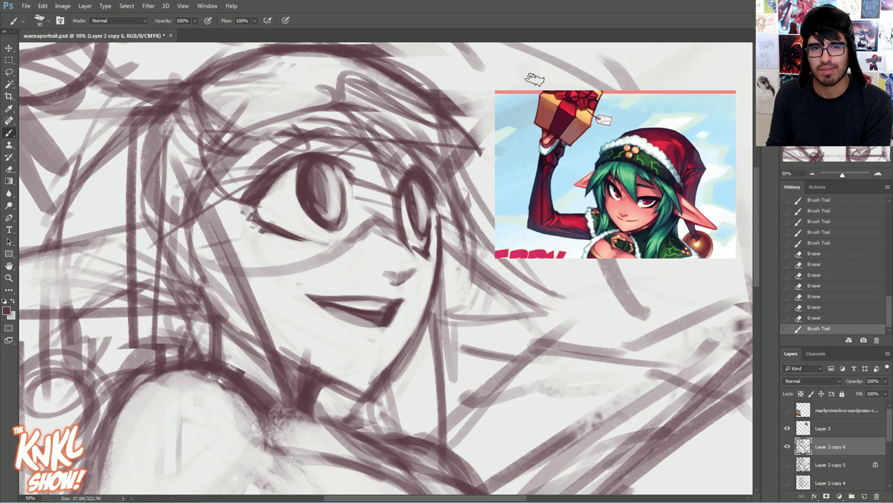
{"action": "left_click_drag", "start_coordinate": [320, 306], "coordinate": [351, 314]}
{"action": "left_click_drag", "start_coordinate": [328, 306], "coordinate": [380, 324]}
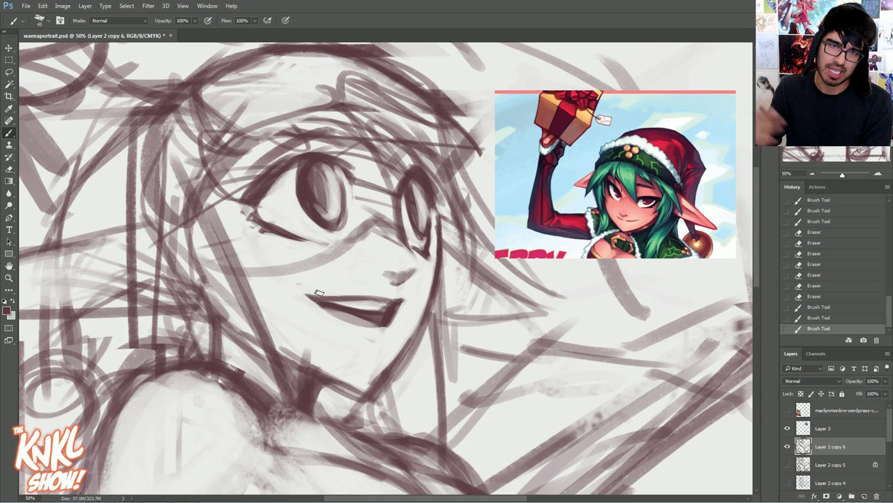
- Redraw the nose tip and nostril with a smaller brush and erase the rough edges around them
{"action": "left_click", "coordinate": [588, 256]}
{"action": "key", "text": "["}
{"action": "key", "text": "["}
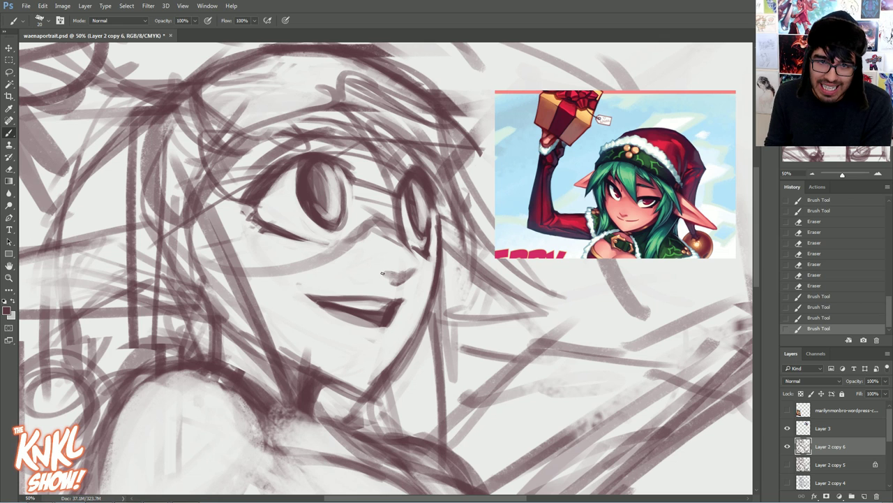
{"action": "left_click", "coordinate": [402, 248]}
{"action": "mouse_move", "coordinate": [392, 238]}
{"action": "left_mouse_down"}
{"action": "mouse_move", "coordinate": [407, 250]}
{"action": "mouse_move", "coordinate": [399, 279]}
{"action": "left_mouse_up"}
{"action": "left_click", "coordinate": [842, 298]}
{"action": "mouse_move", "coordinate": [413, 269]}
{"action": "left_mouse_down"}
{"action": "mouse_move", "coordinate": [402, 277]}
{"action": "mouse_move", "coordinate": [411, 279]}
{"action": "left_mouse_up"}
{"action": "key", "text": "e"}
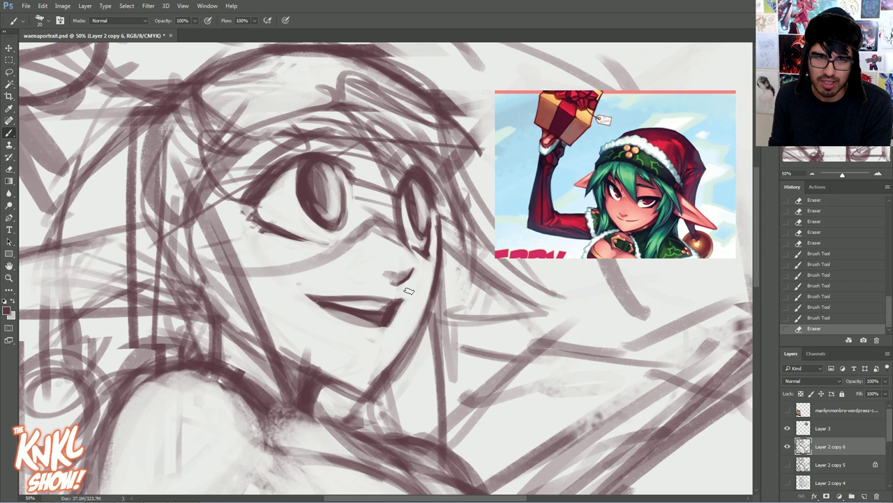
{"action": "left_click_drag", "start_coordinate": [403, 241], "coordinate": [404, 197]}
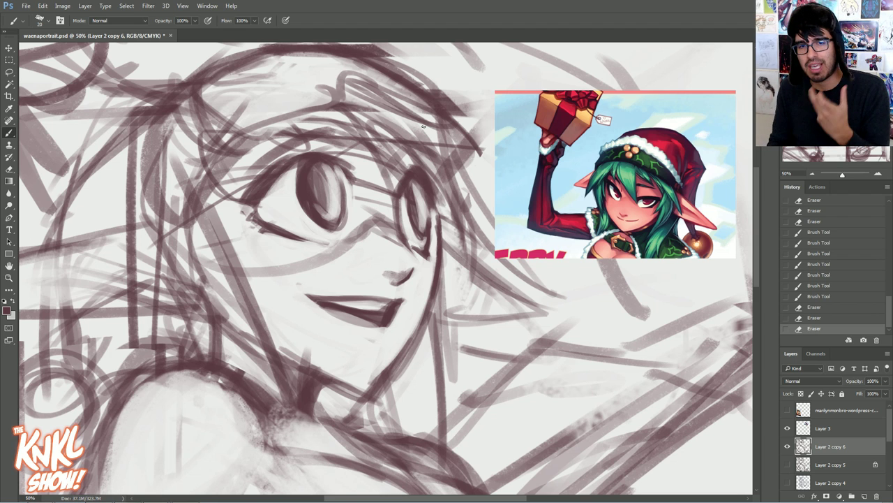
- Erase stray marks around the mouth and chin and redraw the jawline with bolder strokes up to the far cheek
{"action": "mouse_move", "coordinate": [406, 303]}
{"action": "left_mouse_down"}
{"action": "mouse_move", "coordinate": [400, 328]}
{"action": "mouse_move", "coordinate": [380, 335]}
{"action": "mouse_move", "coordinate": [406, 304]}
{"action": "left_mouse_up"}
{"action": "left_click_drag", "start_coordinate": [383, 343], "coordinate": [375, 375]}
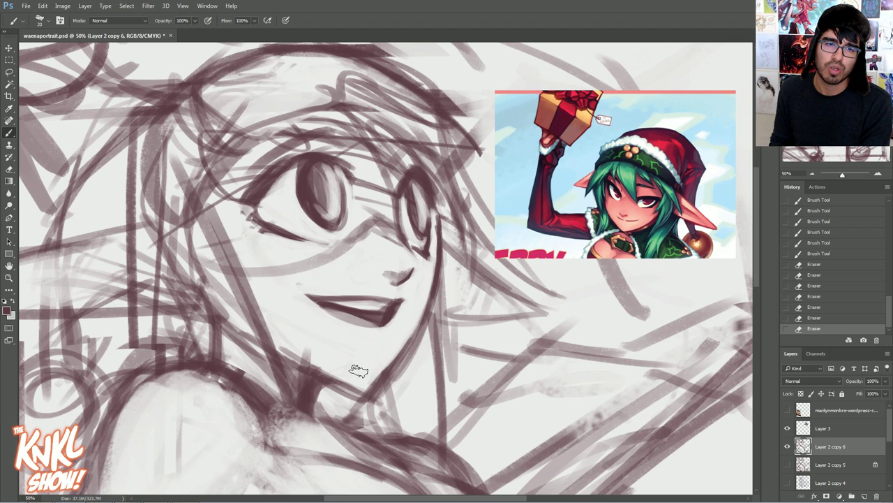
{"action": "mouse_move", "coordinate": [307, 341]}
{"action": "left_mouse_down"}
{"action": "mouse_move", "coordinate": [289, 342]}
{"action": "mouse_move", "coordinate": [301, 371]}
{"action": "mouse_move", "coordinate": [304, 363]}
{"action": "left_mouse_up"}
{"action": "key", "text": "bracketright"}
{"action": "left_click_drag", "start_coordinate": [280, 346], "coordinate": [357, 388]}
{"action": "left_click_drag", "start_coordinate": [300, 359], "coordinate": [367, 391]}
{"action": "left_click_drag", "start_coordinate": [322, 371], "coordinate": [384, 388]}
{"action": "mouse_move", "coordinate": [364, 381]}
{"action": "left_mouse_down"}
{"action": "mouse_move", "coordinate": [383, 391]}
{"action": "mouse_move", "coordinate": [419, 328]}
{"action": "left_mouse_up"}
{"action": "left_click_drag", "start_coordinate": [392, 370], "coordinate": [433, 300]}
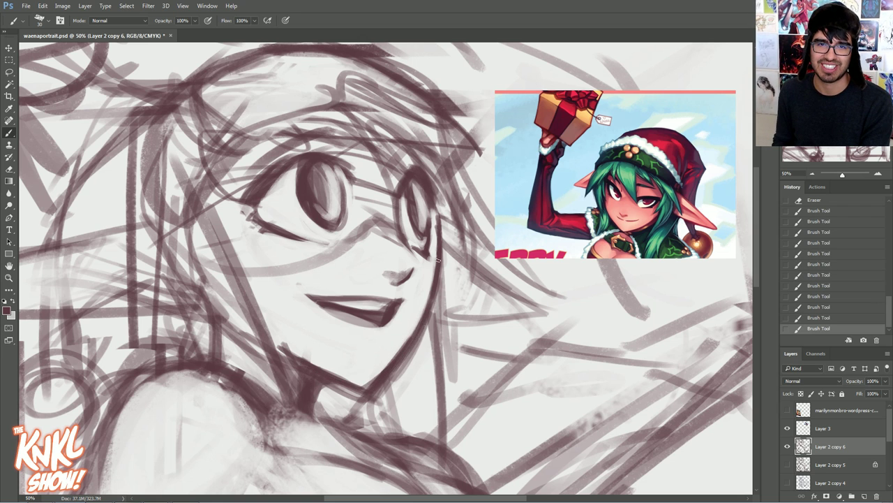
- Trim the inner edge of the far cheek contour and restroke the line toward the chin
{"action": "mouse_move", "coordinate": [376, 368]}
{"action": "left_mouse_down"}
{"action": "mouse_move", "coordinate": [420, 309]}
{"action": "mouse_move", "coordinate": [426, 282]}
{"action": "left_mouse_up"}
{"action": "left_click_drag", "start_coordinate": [415, 316], "coordinate": [424, 283]}
{"action": "left_click_drag", "start_coordinate": [406, 332], "coordinate": [420, 312]}
{"action": "left_click_drag", "start_coordinate": [396, 343], "coordinate": [420, 283]}
{"action": "left_click_drag", "start_coordinate": [411, 319], "coordinate": [423, 283]}
{"action": "key", "text": "b"}
{"action": "mouse_move", "coordinate": [394, 368]}
{"action": "left_mouse_down"}
{"action": "mouse_move", "coordinate": [413, 346]}
{"action": "mouse_move", "coordinate": [423, 310]}
{"action": "left_mouse_up"}
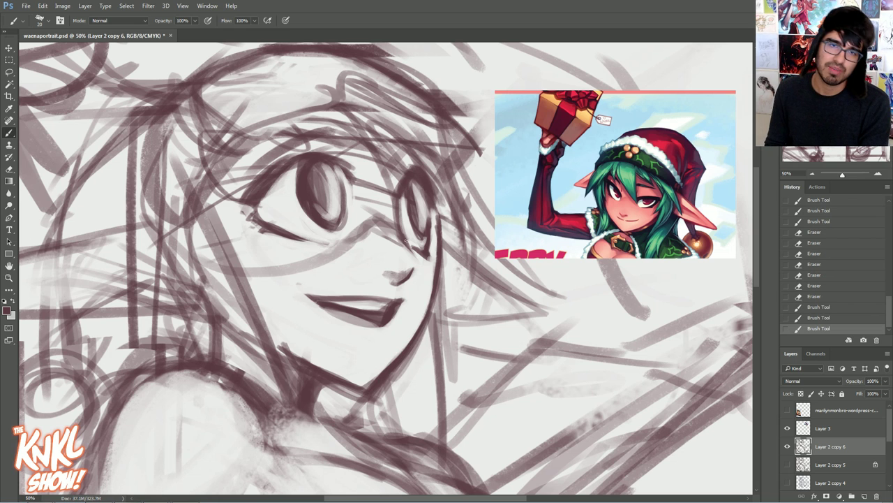
- Redraw the far eye's inner outline and reshape its upper lid and outer corner
{"action": "left_click_drag", "start_coordinate": [398, 214], "coordinate": [407, 202]}
{"action": "left_click_drag", "start_coordinate": [402, 244], "coordinate": [409, 194]}
{"action": "key", "text": "e"}
{"action": "mouse_move", "coordinate": [440, 232]}
{"action": "left_mouse_down"}
{"action": "mouse_move", "coordinate": [431, 212]}
{"action": "mouse_move", "coordinate": [438, 227]}
{"action": "left_mouse_up"}
{"action": "left_click_drag", "start_coordinate": [424, 176], "coordinate": [438, 203]}
{"action": "left_click_drag", "start_coordinate": [428, 180], "coordinate": [443, 208]}
{"action": "key", "text": "bracketright"}
{"action": "key", "text": "bracketright"}
{"action": "key", "text": "bracketright"}
{"action": "left_click_drag", "start_coordinate": [430, 183], "coordinate": [438, 205]}
{"action": "mouse_move", "coordinate": [423, 184]}
{"action": "left_mouse_down"}
{"action": "mouse_move", "coordinate": [435, 203]}
{"action": "mouse_move", "coordinate": [403, 168]}
{"action": "left_mouse_up"}
{"action": "left_click_drag", "start_coordinate": [412, 175], "coordinate": [398, 162]}
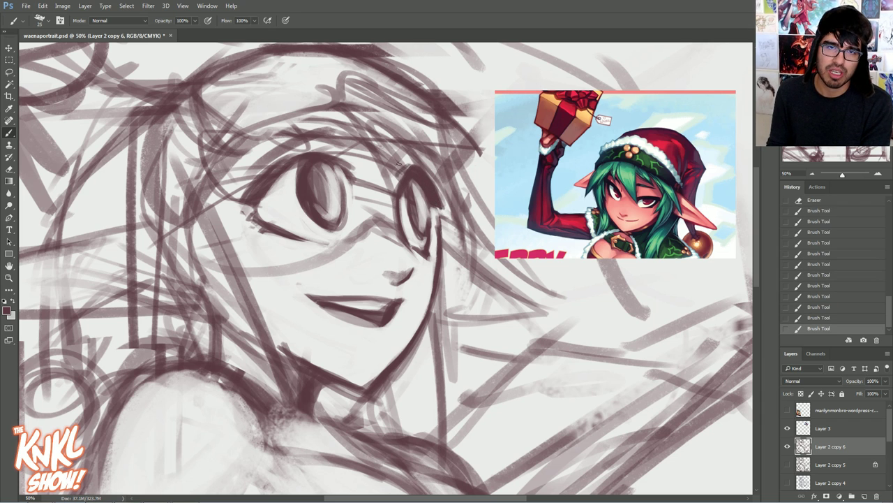
- Thicken the near eye's upper lash line and redraw its lower lid out to the outer corner
{"action": "mouse_move", "coordinate": [334, 163]}
{"action": "left_mouse_down"}
{"action": "mouse_move", "coordinate": [353, 170]}
{"action": "mouse_move", "coordinate": [293, 163]}
{"action": "left_mouse_up"}
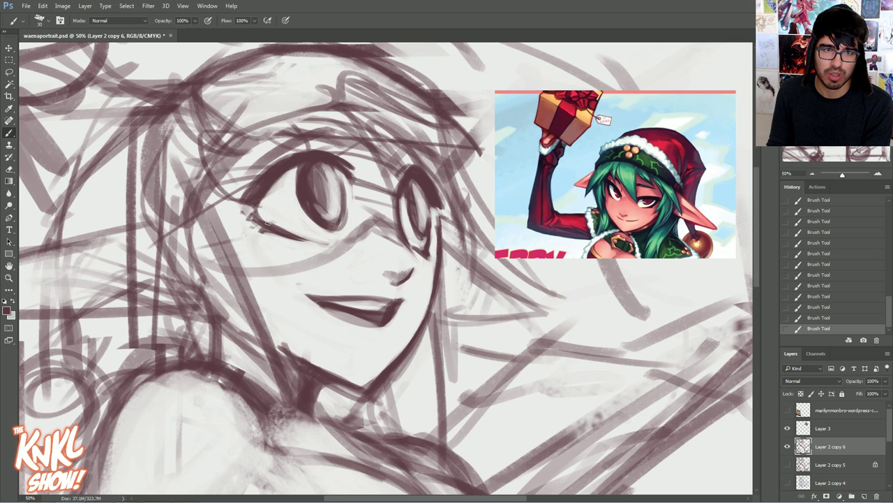
{"action": "left_click_drag", "start_coordinate": [314, 240], "coordinate": [263, 214]}
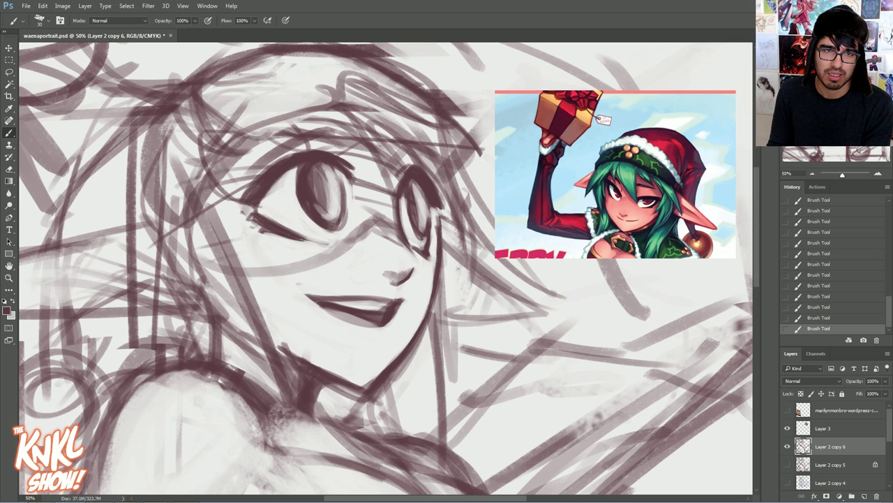
{"action": "left_click_drag", "start_coordinate": [278, 218], "coordinate": [324, 240]}
{"action": "mouse_move", "coordinate": [271, 217]}
{"action": "left_mouse_down"}
{"action": "mouse_move", "coordinate": [309, 235]}
{"action": "mouse_move", "coordinate": [281, 238]}
{"action": "mouse_move", "coordinate": [241, 209]}
{"action": "mouse_move", "coordinate": [294, 234]}
{"action": "left_mouse_up"}
{"action": "left_click_drag", "start_coordinate": [257, 209], "coordinate": [275, 221]}
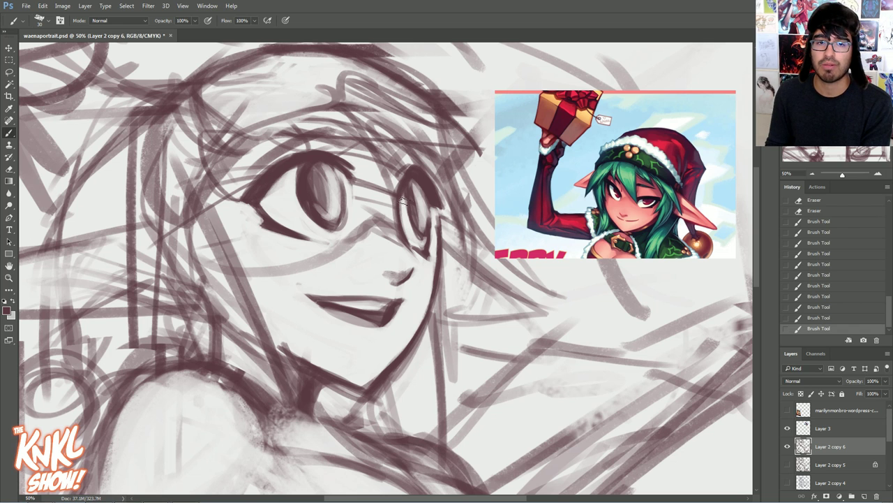
- Erase the construction lines crossing the nose bridge, the near cheek and the space between the eyes
{"action": "key", "text": "e"}
{"action": "left_click_drag", "start_coordinate": [399, 209], "coordinate": [406, 234]}
{"action": "mouse_move", "coordinate": [401, 206]}
{"action": "left_mouse_down"}
{"action": "mouse_move", "coordinate": [410, 257]}
{"action": "mouse_move", "coordinate": [384, 228]}
{"action": "mouse_move", "coordinate": [374, 243]}
{"action": "mouse_move", "coordinate": [349, 241]}
{"action": "mouse_move", "coordinate": [370, 228]}
{"action": "mouse_move", "coordinate": [335, 256]}
{"action": "mouse_move", "coordinate": [253, 272]}
{"action": "left_mouse_up"}
{"action": "key", "text": "b"}
{"action": "mouse_move", "coordinate": [372, 225]}
{"action": "left_mouse_down"}
{"action": "mouse_move", "coordinate": [367, 196]}
{"action": "mouse_move", "coordinate": [371, 184]}
{"action": "mouse_move", "coordinate": [373, 197]}
{"action": "mouse_move", "coordinate": [383, 193]}
{"action": "mouse_move", "coordinate": [384, 173]}
{"action": "mouse_move", "coordinate": [384, 195]}
{"action": "mouse_move", "coordinate": [386, 186]}
{"action": "mouse_move", "coordinate": [375, 201]}
{"action": "mouse_move", "coordinate": [367, 169]}
{"action": "left_mouse_up"}
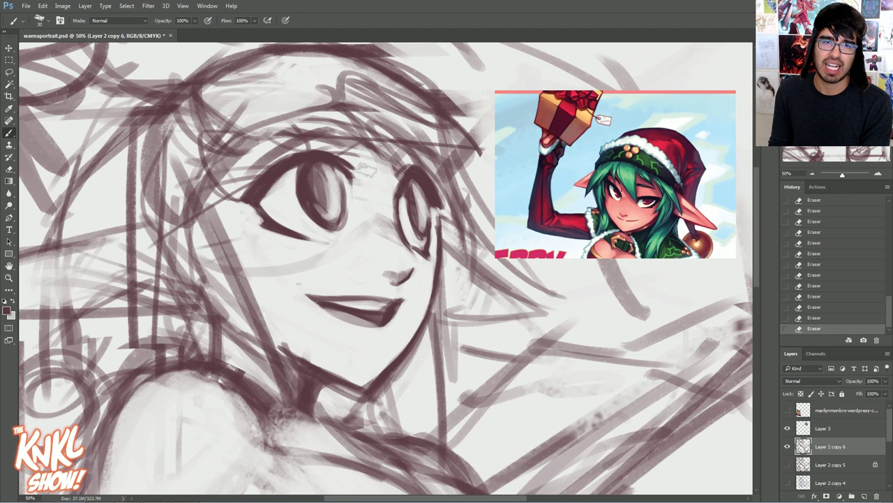
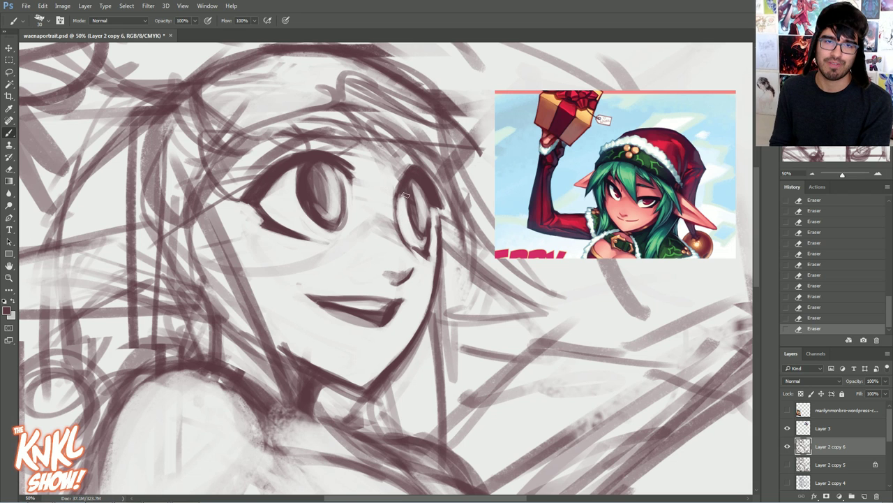
- Darken the far eye's iris with the Brush tool and erase curved highlights into both irises
{"action": "left_click_drag", "start_coordinate": [417, 237], "coordinate": [407, 207]}
{"action": "left_click_drag", "start_coordinate": [419, 235], "coordinate": [403, 195]}
{"action": "left_click_drag", "start_coordinate": [408, 218], "coordinate": [411, 183]}
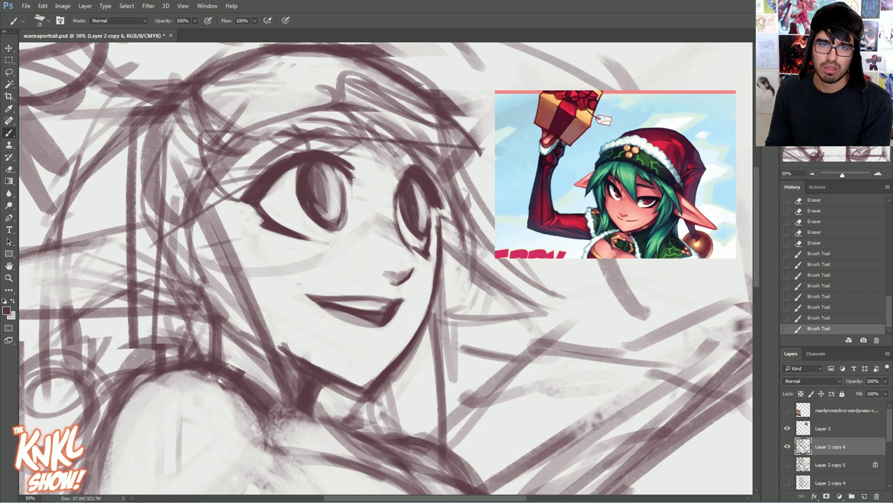
{"action": "mouse_move", "coordinate": [321, 196]}
{"action": "left_mouse_down"}
{"action": "mouse_move", "coordinate": [315, 166]}
{"action": "mouse_move", "coordinate": [321, 205]}
{"action": "mouse_move", "coordinate": [356, 180]}
{"action": "mouse_move", "coordinate": [296, 185]}
{"action": "mouse_move", "coordinate": [326, 211]}
{"action": "left_mouse_up"}
{"action": "left_click_drag", "start_coordinate": [409, 214], "coordinate": [423, 226]}
{"action": "left_click_drag", "start_coordinate": [424, 196], "coordinate": [424, 211]}
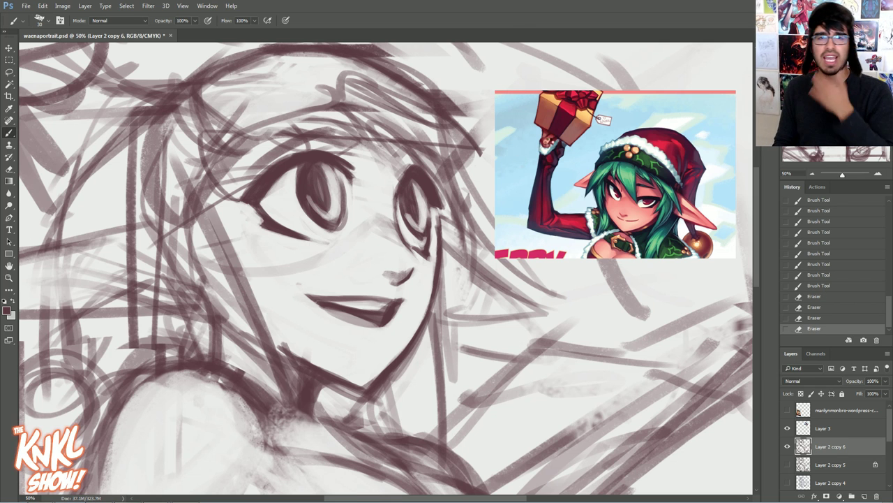
- Flip the canvas horizontally and shade the upper part of both irises with a larger brush
{"action": "key", "text": "ctrl+shift+h"}
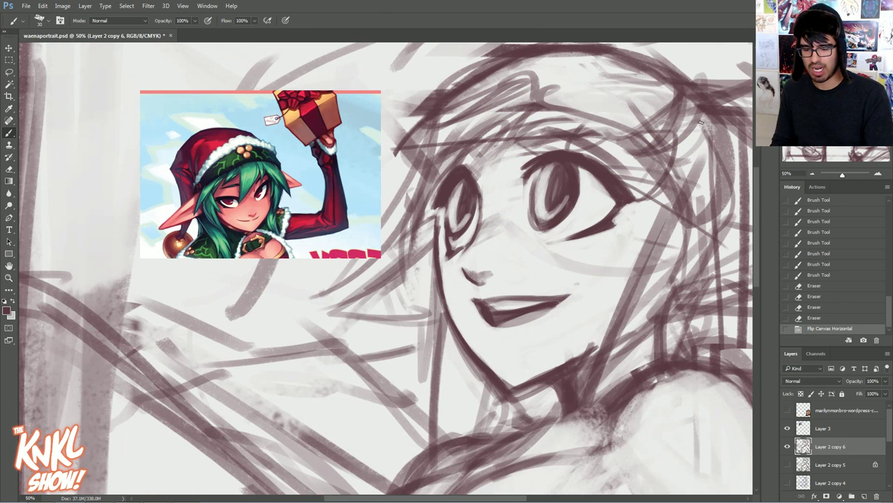
{"action": "left_click_drag", "start_coordinate": [446, 251], "coordinate": [414, 252]}
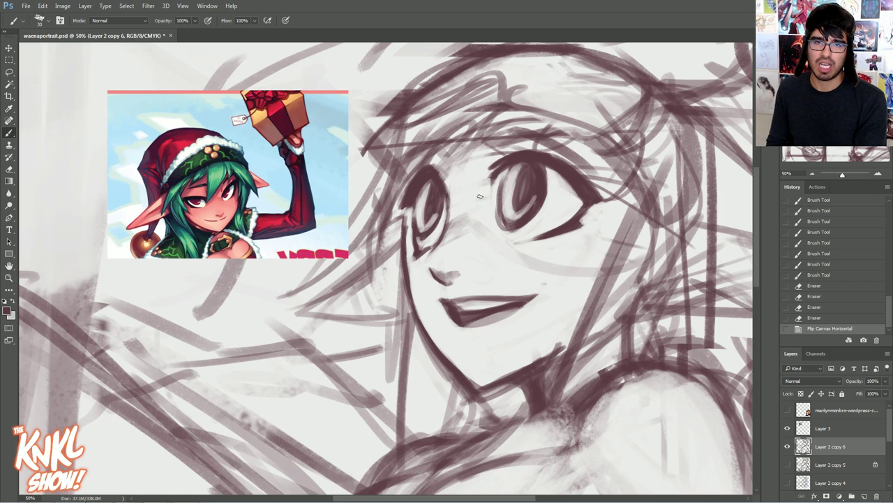
{"action": "left_click_drag", "start_coordinate": [434, 215], "coordinate": [427, 226]}
{"action": "key", "text": "bracketright"}
{"action": "key", "text": "bracketright"}
{"action": "key", "text": "bracketright"}
{"action": "key", "text": "bracketright"}
{"action": "key", "text": "bracketright"}
{"action": "key", "text": "bracketright"}
{"action": "key", "text": "bracketright"}
{"action": "left_click_drag", "start_coordinate": [427, 185], "coordinate": [422, 205]}
{"action": "left_click_drag", "start_coordinate": [520, 169], "coordinate": [512, 197]}
- Erase stray marks between the eyes and clean up the inner edge and lower lid of the near eye
{"action": "mouse_move", "coordinate": [518, 171]}
{"action": "left_mouse_down"}
{"action": "mouse_move", "coordinate": [511, 221]}
{"action": "mouse_move", "coordinate": [523, 180]}
{"action": "mouse_move", "coordinate": [491, 221]}
{"action": "mouse_move", "coordinate": [474, 194]}
{"action": "mouse_move", "coordinate": [486, 192]}
{"action": "mouse_move", "coordinate": [485, 181]}
{"action": "mouse_move", "coordinate": [478, 202]}
{"action": "left_mouse_up"}
{"action": "key", "text": "bracketleft"}
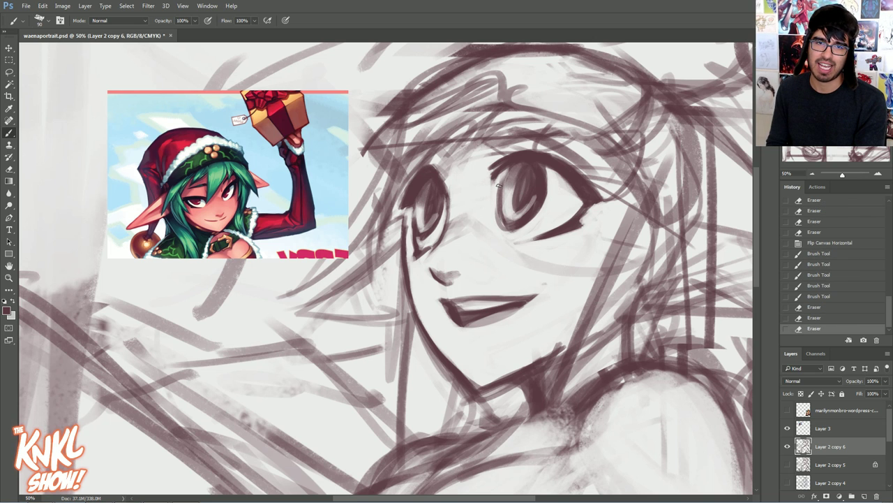
{"action": "left_click_drag", "start_coordinate": [537, 246], "coordinate": [586, 230]}
{"action": "key", "text": "bracketleft"}
{"action": "key", "text": "bracketleft"}
{"action": "mouse_move", "coordinate": [491, 192]}
{"action": "left_mouse_down"}
{"action": "mouse_move", "coordinate": [466, 187]}
{"action": "mouse_move", "coordinate": [481, 212]}
{"action": "mouse_move", "coordinate": [489, 201]}
{"action": "mouse_move", "coordinate": [479, 174]}
{"action": "mouse_move", "coordinate": [538, 146]}
{"action": "mouse_move", "coordinate": [611, 199]}
{"action": "mouse_move", "coordinate": [537, 247]}
{"action": "left_mouse_up"}
{"action": "left_click", "coordinate": [802, 308]}
{"action": "key", "text": "bracketleft"}
- Select both eyes with the Lasso, nudge them slightly to the right and deselect
{"action": "key", "text": "l"}
{"action": "mouse_move", "coordinate": [485, 210]}
{"action": "left_mouse_down"}
{"action": "mouse_move", "coordinate": [529, 251]}
{"action": "mouse_move", "coordinate": [538, 247]}
{"action": "left_mouse_up"}
{"action": "mouse_move", "coordinate": [423, 260]}
{"action": "left_mouse_down"}
{"action": "mouse_move", "coordinate": [454, 256]}
{"action": "mouse_move", "coordinate": [474, 236]}
{"action": "mouse_move", "coordinate": [473, 199]}
{"action": "mouse_move", "coordinate": [444, 163]}
{"action": "mouse_move", "coordinate": [415, 162]}
{"action": "mouse_move", "coordinate": [397, 190]}
{"action": "mouse_move", "coordinate": [424, 259]}
{"action": "left_mouse_up"}
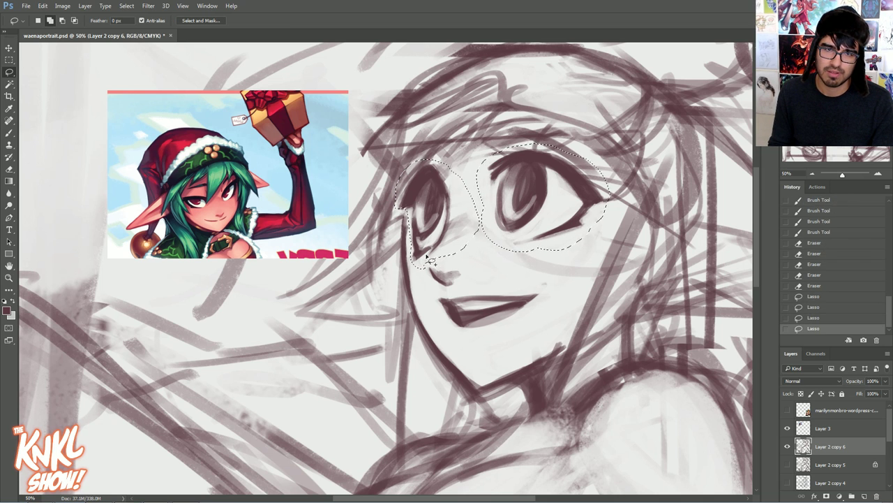
{"action": "left_click", "coordinate": [6, 49]}
{"action": "key", "text": "Right"}
{"action": "key", "text": "Right"}
{"action": "key", "text": "Right"}
{"action": "key", "text": "Right"}
{"action": "key", "text": "Right"}
{"action": "key", "text": "Right"}
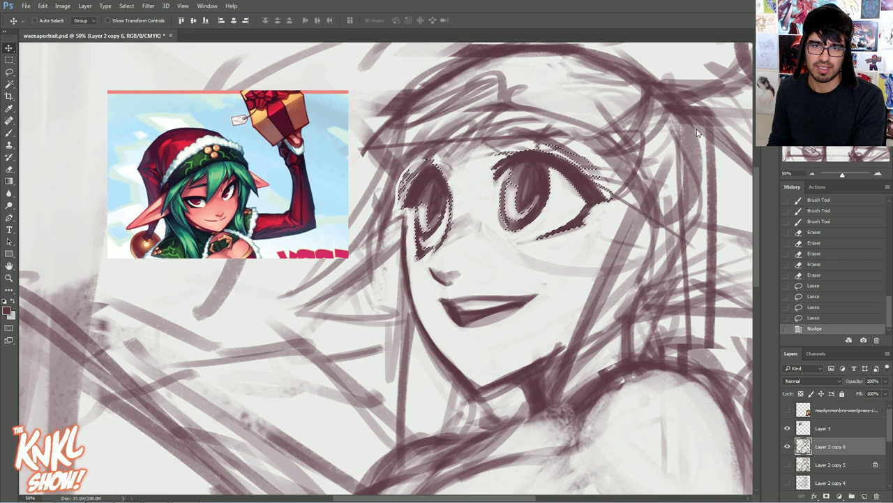
{"action": "key", "text": "l"}
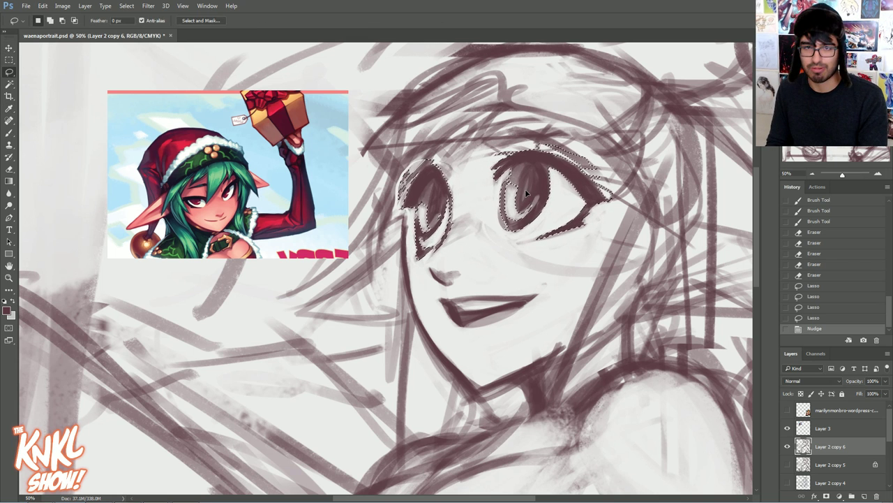
{"action": "key", "text": "ctrl+d"}
- Select only the near eye with the Lasso, nudge it slightly upward and deselect
{"action": "mouse_move", "coordinate": [493, 195]}
{"action": "left_mouse_down"}
{"action": "mouse_move", "coordinate": [553, 148]}
{"action": "mouse_move", "coordinate": [599, 243]}
{"action": "mouse_move", "coordinate": [479, 205]}
{"action": "left_mouse_up"}
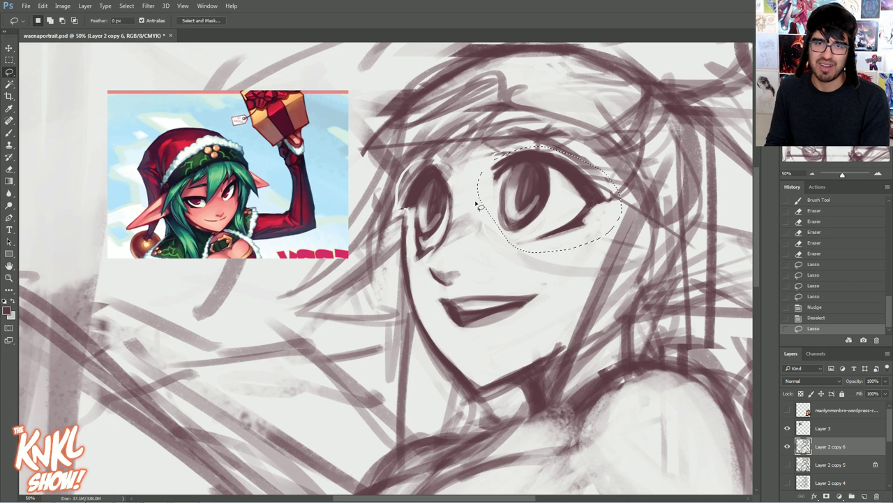
{"action": "left_click", "coordinate": [9, 48]}
{"action": "key", "text": "Up"}
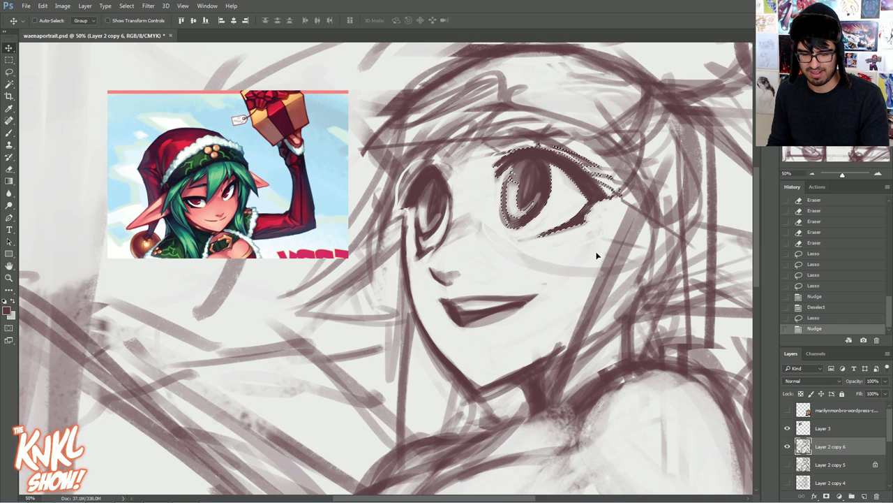
{"action": "key", "text": "l"}
{"action": "key", "text": "ctrl+d"}
- Reshape the mouth with the Brush tool, giving it a deeper lower lip curve and a shorter near corner
{"action": "key", "text": "b"}
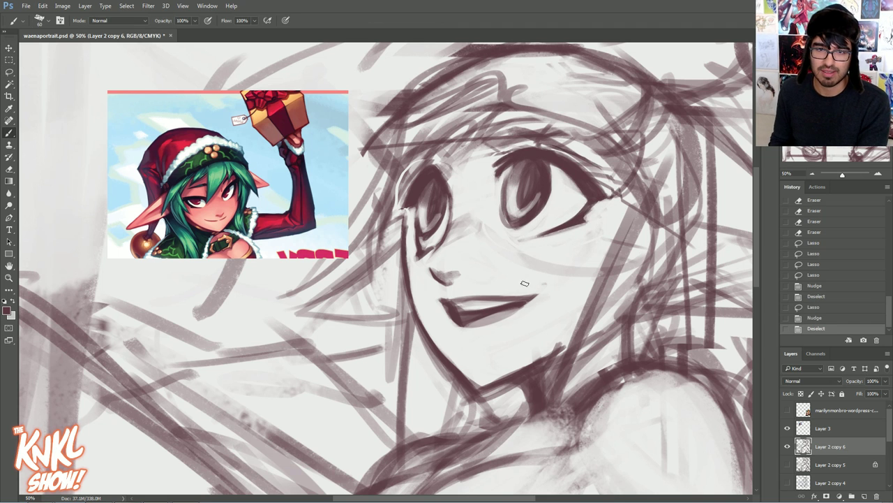
{"action": "left_click_drag", "start_coordinate": [508, 329], "coordinate": [548, 291]}
{"action": "left_click_drag", "start_coordinate": [496, 333], "coordinate": [526, 311]}
{"action": "mouse_move", "coordinate": [527, 310]}
{"action": "left_mouse_down"}
{"action": "mouse_move", "coordinate": [461, 332]}
{"action": "mouse_move", "coordinate": [501, 327]}
{"action": "mouse_move", "coordinate": [523, 305]}
{"action": "left_mouse_up"}
{"action": "mouse_move", "coordinate": [488, 328]}
{"action": "left_mouse_down"}
{"action": "mouse_move", "coordinate": [502, 307]}
{"action": "mouse_move", "coordinate": [465, 330]}
{"action": "mouse_move", "coordinate": [492, 320]}
{"action": "left_mouse_up"}
- Undo the last several brush strokes on the mouth
{"action": "key", "text": "ctrl+alt+z"}
{"action": "key", "text": "ctrl+alt+z"}
{"action": "key", "text": "ctrl+alt+z"}
{"action": "key", "text": "ctrl+alt+z"}
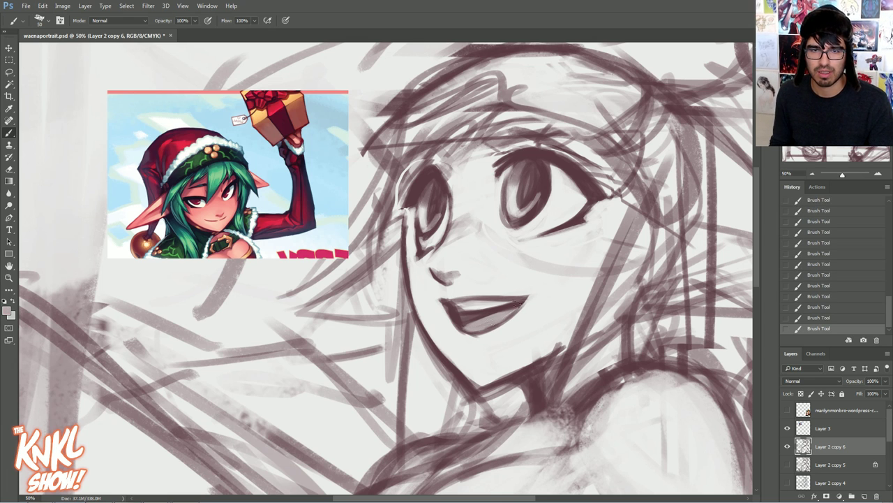
{"action": "key", "text": "ctrl+alt+z"}
{"action": "key", "text": "ctrl+alt+z"}
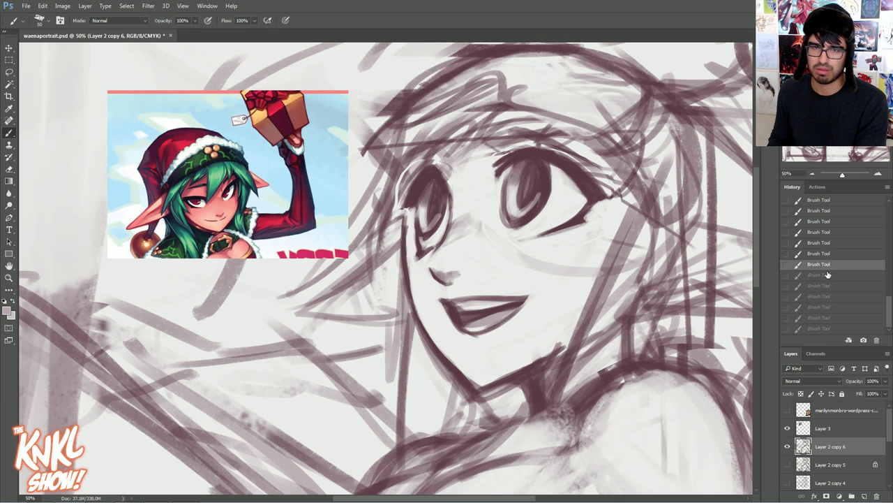
- Erase the grey fill from the lower part of the mouth and tidy the far side of the lip
{"action": "mouse_move", "coordinate": [473, 325]}
{"action": "left_mouse_down"}
{"action": "mouse_move", "coordinate": [510, 316]}
{"action": "mouse_move", "coordinate": [474, 342]}
{"action": "mouse_move", "coordinate": [513, 314]}
{"action": "left_mouse_up"}
{"action": "left_click_drag", "start_coordinate": [469, 330], "coordinate": [520, 307]}
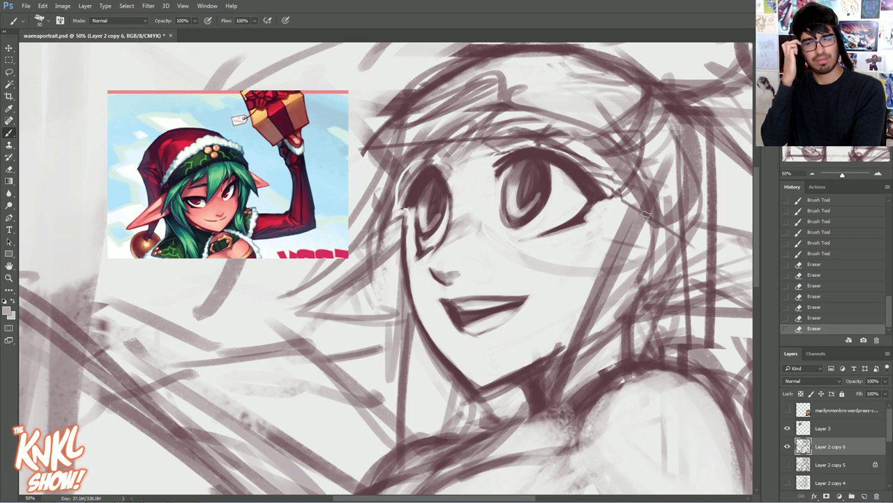
{"action": "mouse_move", "coordinate": [453, 328]}
{"action": "left_mouse_down"}
{"action": "mouse_move", "coordinate": [469, 338]}
{"action": "mouse_move", "coordinate": [448, 317]}
{"action": "mouse_move", "coordinate": [454, 328]}
{"action": "left_mouse_up"}
{"action": "left_click_drag", "start_coordinate": [445, 311], "coordinate": [459, 333]}
{"action": "left_click_drag", "start_coordinate": [442, 307], "coordinate": [452, 325]}
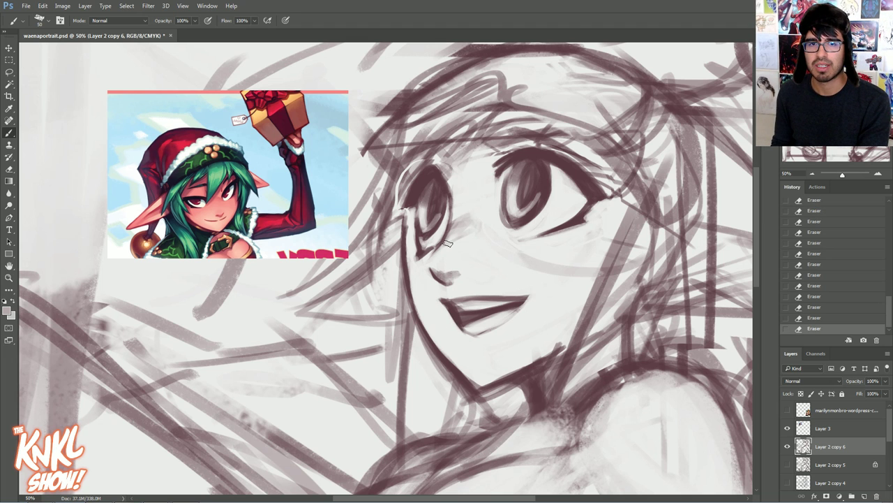
- Try to paint a light shading band across the nose bridge and beneath the near eye
{"action": "key", "text": "bracketright"}
{"action": "key", "text": "bracketright"}
{"action": "key", "text": "bracketright"}
{"action": "key", "text": "bracketright"}
{"action": "key", "text": "bracketright"}
{"action": "key", "text": "bracketright"}
{"action": "left_click_drag", "start_coordinate": [469, 225], "coordinate": [491, 231]}
{"action": "left_click_drag", "start_coordinate": [493, 231], "coordinate": [536, 245]}
{"action": "key", "text": "bracketleft"}
{"action": "key", "text": "bracketleft"}
{"action": "key", "text": "bracketleft"}
{"action": "key", "text": "bracketleft"}
{"action": "key", "text": "bracketleft"}
{"action": "key", "text": "bracketleft"}
{"action": "key", "text": "bracketleft"}
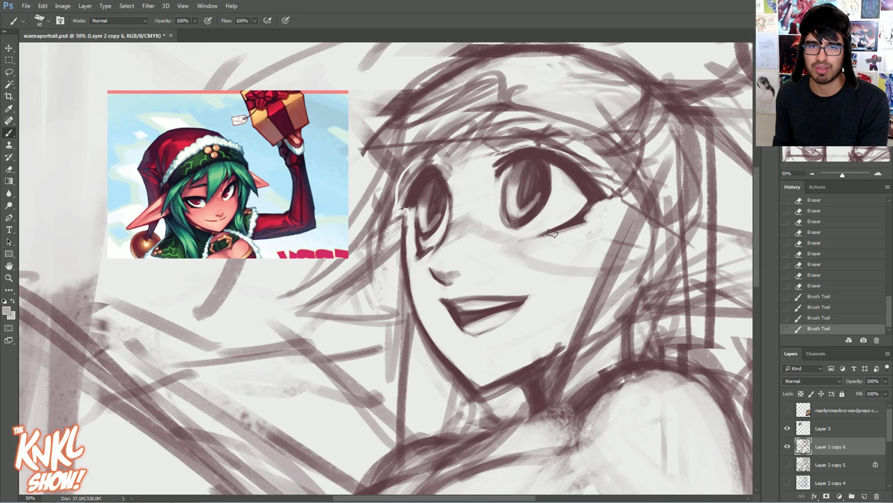
{"action": "left_click", "coordinate": [818, 286]}
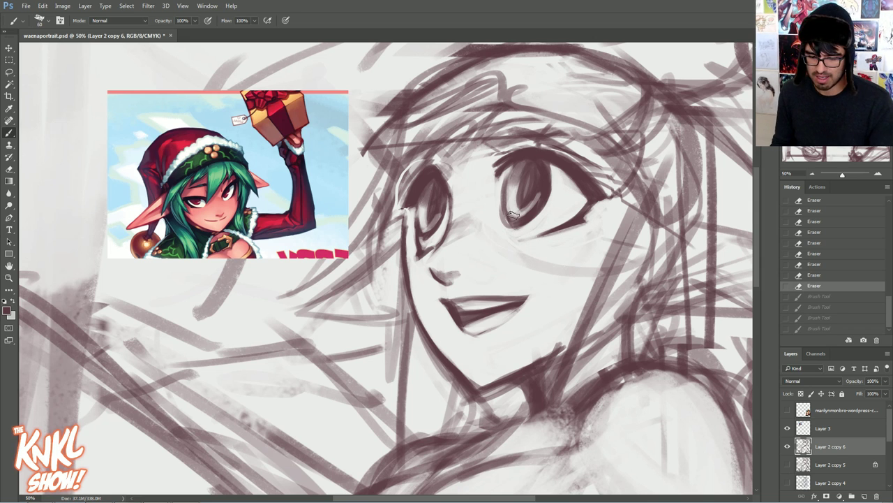
- Paint a shading patch across the nose bridge between the eyes with an enlarged brush
{"action": "key", "text": "bracketright"}
{"action": "key", "text": "bracketright"}
{"action": "key", "text": "bracketright"}
{"action": "key", "text": "bracketright"}
{"action": "left_click_drag", "start_coordinate": [455, 235], "coordinate": [477, 227]}
{"action": "left_click_drag", "start_coordinate": [476, 227], "coordinate": [493, 233]}
- Reduce the brush size and touch up the lower edge of the far eye
{"action": "key", "text": "bracketleft"}
{"action": "key", "text": "bracketleft"}
{"action": "key", "text": "bracketleft"}
{"action": "key", "text": "bracketleft"}
{"action": "key", "text": "bracketleft"}
{"action": "key", "text": "bracketleft"}
{"action": "key", "text": "bracketleft"}
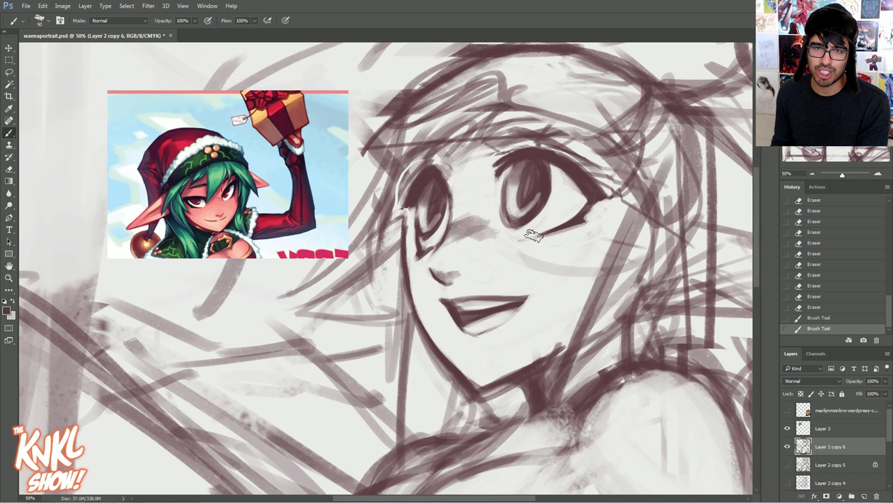
{"action": "left_click_drag", "start_coordinate": [436, 240], "coordinate": [424, 254]}
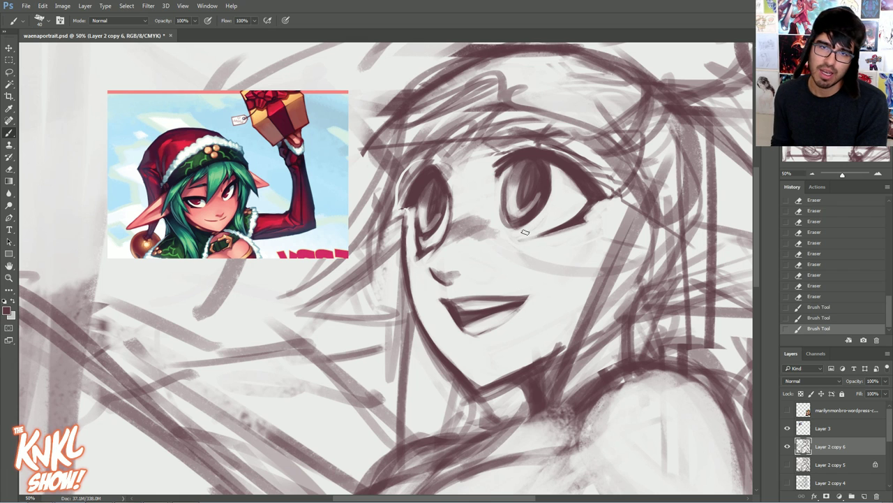
- Darken the lower lid line of the near eye and revert the last few strokes through the history
{"action": "left_click_drag", "start_coordinate": [505, 239], "coordinate": [557, 222]}
{"action": "left_click_drag", "start_coordinate": [509, 238], "coordinate": [576, 217]}
{"action": "left_click_drag", "start_coordinate": [513, 236], "coordinate": [577, 215]}
{"action": "left_click_drag", "start_coordinate": [551, 227], "coordinate": [583, 221]}
{"action": "left_click_drag", "start_coordinate": [515, 242], "coordinate": [558, 231]}
{"action": "left_click_drag", "start_coordinate": [511, 240], "coordinate": [568, 227]}
{"action": "mouse_move", "coordinate": [520, 239]}
{"action": "left_mouse_down"}
{"action": "mouse_move", "coordinate": [585, 223]}
{"action": "mouse_move", "coordinate": [496, 279]}
{"action": "mouse_move", "coordinate": [506, 255]}
{"action": "mouse_move", "coordinate": [482, 289]}
{"action": "left_mouse_up"}
{"action": "left_click", "coordinate": [802, 284]}
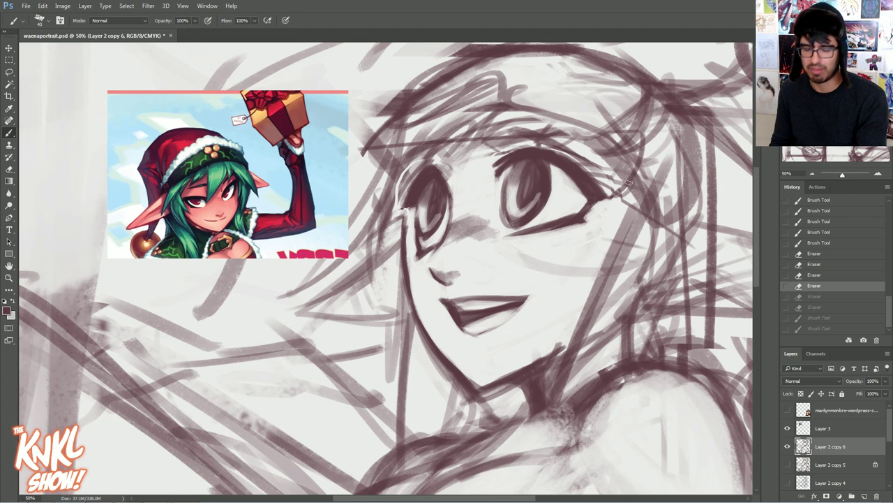
- Thicken the near eye's lower lid and outer corner, and clean up the inner edge of the far eye
{"action": "mouse_move", "coordinate": [506, 236]}
{"action": "left_mouse_down"}
{"action": "mouse_move", "coordinate": [559, 213]}
{"action": "mouse_move", "coordinate": [559, 227]}
{"action": "mouse_move", "coordinate": [587, 205]}
{"action": "left_mouse_up"}
{"action": "left_click_drag", "start_coordinate": [572, 214], "coordinate": [586, 200]}
{"action": "left_click_drag", "start_coordinate": [573, 211], "coordinate": [605, 190]}
{"action": "left_click_drag", "start_coordinate": [569, 161], "coordinate": [601, 185]}
{"action": "mouse_move", "coordinate": [450, 206]}
{"action": "left_mouse_down"}
{"action": "mouse_move", "coordinate": [440, 174]}
{"action": "mouse_move", "coordinate": [449, 202]}
{"action": "left_mouse_up"}
{"action": "key", "text": "e"}
{"action": "mouse_move", "coordinate": [449, 201]}
{"action": "left_mouse_down"}
{"action": "mouse_move", "coordinate": [447, 211]}
{"action": "mouse_move", "coordinate": [444, 178]}
{"action": "mouse_move", "coordinate": [444, 210]}
{"action": "mouse_move", "coordinate": [441, 180]}
{"action": "left_mouse_up"}
{"action": "key", "text": "b"}
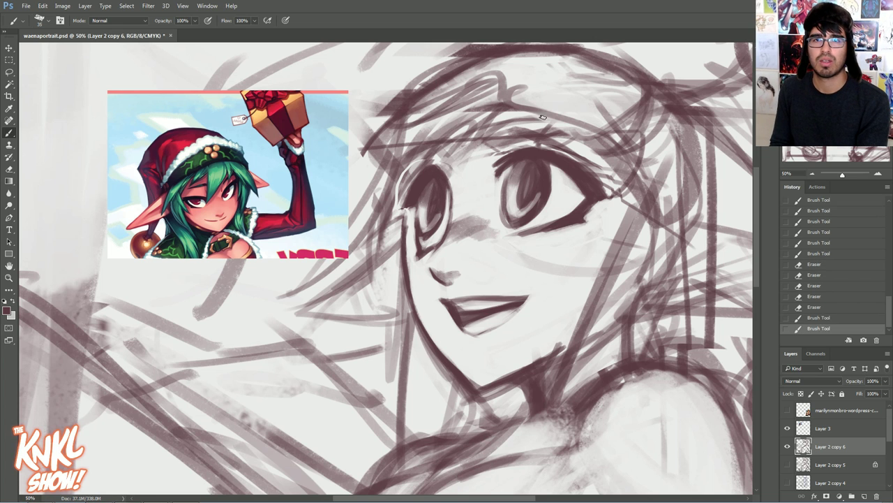
- Erase the rough lines above the eyes and redraw both eyebrows with darker strokes
{"action": "key", "text": "e"}
{"action": "mouse_move", "coordinate": [515, 135]}
{"action": "left_mouse_down"}
{"action": "mouse_move", "coordinate": [485, 145]}
{"action": "mouse_move", "coordinate": [520, 153]}
{"action": "mouse_move", "coordinate": [485, 139]}
{"action": "mouse_move", "coordinate": [558, 133]}
{"action": "left_mouse_up"}
{"action": "mouse_move", "coordinate": [479, 144]}
{"action": "left_mouse_down"}
{"action": "mouse_move", "coordinate": [534, 133]}
{"action": "mouse_move", "coordinate": [516, 137]}
{"action": "left_mouse_up"}
{"action": "left_click_drag", "start_coordinate": [516, 130], "coordinate": [544, 141]}
{"action": "key", "text": "bracketleft"}
{"action": "key", "text": "bracketleft"}
{"action": "left_click_drag", "start_coordinate": [426, 143], "coordinate": [454, 155]}
{"action": "left_click_drag", "start_coordinate": [436, 148], "coordinate": [455, 156]}
{"action": "mouse_move", "coordinate": [451, 154]}
{"action": "left_mouse_down"}
{"action": "mouse_move", "coordinate": [423, 147]}
{"action": "mouse_move", "coordinate": [443, 143]}
{"action": "mouse_move", "coordinate": [465, 178]}
{"action": "mouse_move", "coordinate": [478, 171]}
{"action": "left_mouse_up"}
{"action": "key", "text": "e"}
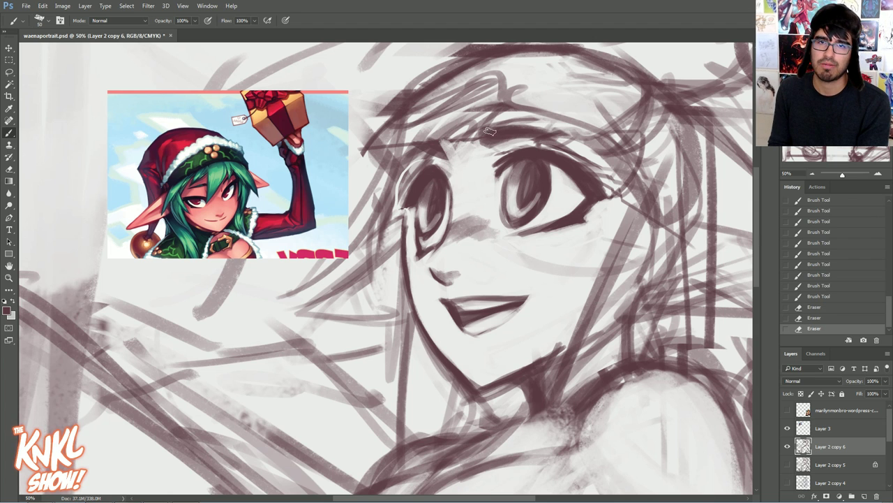
- Clear the forehead between the eyebrows and draw pointed hair strands falling between the eyes
{"action": "left_click_drag", "start_coordinate": [474, 129], "coordinate": [467, 169]}
{"action": "key", "text": "bracketleft"}
{"action": "key", "text": "bracketleft"}
{"action": "key", "text": "bracketleft"}
{"action": "left_click_drag", "start_coordinate": [442, 137], "coordinate": [449, 155]}
{"action": "mouse_move", "coordinate": [443, 144]}
{"action": "left_mouse_down"}
{"action": "mouse_move", "coordinate": [491, 203]}
{"action": "mouse_move", "coordinate": [481, 194]}
{"action": "left_mouse_up"}
{"action": "left_click_drag", "start_coordinate": [446, 150], "coordinate": [497, 218]}
{"action": "left_click_drag", "start_coordinate": [486, 120], "coordinate": [491, 218]}
{"action": "left_click_drag", "start_coordinate": [487, 160], "coordinate": [493, 196]}
{"action": "left_click_drag", "start_coordinate": [493, 204], "coordinate": [444, 159]}
{"action": "left_click_drag", "start_coordinate": [455, 128], "coordinate": [457, 188]}
{"action": "left_click_drag", "start_coordinate": [457, 143], "coordinate": [447, 198]}
{"action": "left_click_drag", "start_coordinate": [440, 120], "coordinate": [441, 145]}
{"action": "left_click_drag", "start_coordinate": [455, 154], "coordinate": [444, 193]}
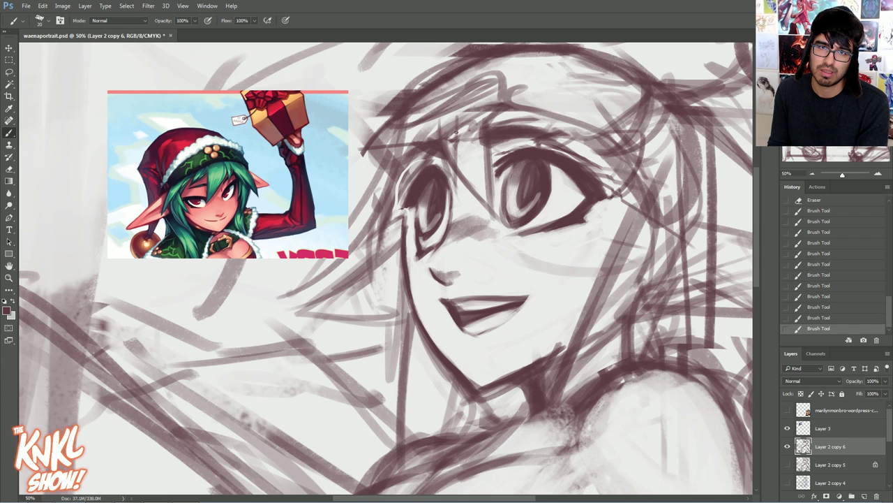
- Draw hair strands sweeping from the near eyebrow past the outer corner of the near eye
{"action": "mouse_move", "coordinate": [450, 159]}
{"action": "left_mouse_down"}
{"action": "mouse_move", "coordinate": [452, 125]}
{"action": "mouse_move", "coordinate": [472, 171]}
{"action": "left_mouse_up"}
{"action": "mouse_move", "coordinate": [481, 126]}
{"action": "left_mouse_down"}
{"action": "mouse_move", "coordinate": [497, 152]}
{"action": "mouse_move", "coordinate": [515, 112]}
{"action": "mouse_move", "coordinate": [602, 194]}
{"action": "left_mouse_up"}
{"action": "key", "text": "bracketright"}
{"action": "left_click_drag", "start_coordinate": [542, 142], "coordinate": [646, 220]}
{"action": "left_click_drag", "start_coordinate": [605, 200], "coordinate": [662, 233]}
{"action": "left_click_drag", "start_coordinate": [646, 204], "coordinate": [599, 222]}
{"action": "left_click_drag", "start_coordinate": [642, 214], "coordinate": [594, 218]}
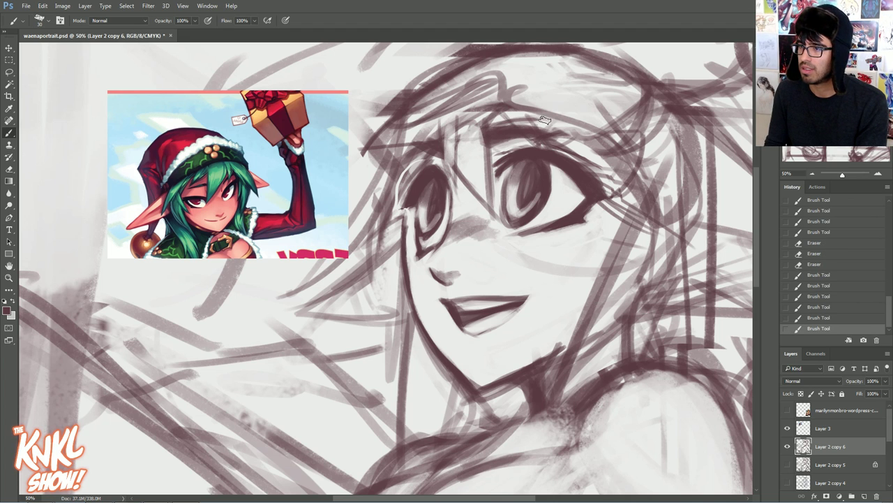
- Erase stray lines around the near temple and sketch hair strands down the far side of the face
{"action": "key", "text": "e"}
{"action": "mouse_move", "coordinate": [558, 144]}
{"action": "left_mouse_down"}
{"action": "mouse_move", "coordinate": [639, 208]}
{"action": "mouse_move", "coordinate": [624, 176]}
{"action": "left_mouse_up"}
{"action": "left_click_drag", "start_coordinate": [626, 176], "coordinate": [654, 195]}
{"action": "left_click_drag", "start_coordinate": [439, 153], "coordinate": [400, 192]}
{"action": "left_click_drag", "start_coordinate": [426, 136], "coordinate": [380, 260]}
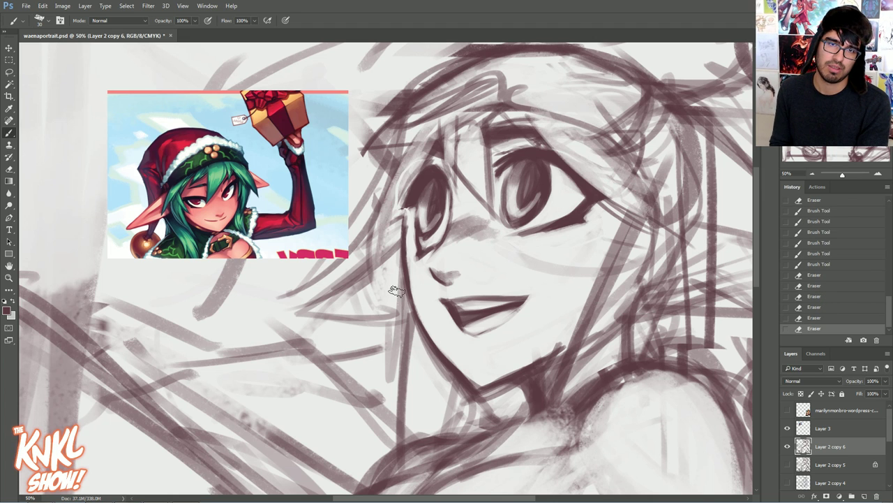
{"action": "left_click_drag", "start_coordinate": [431, 141], "coordinate": [383, 271]}
{"action": "left_click_drag", "start_coordinate": [411, 119], "coordinate": [373, 265]}
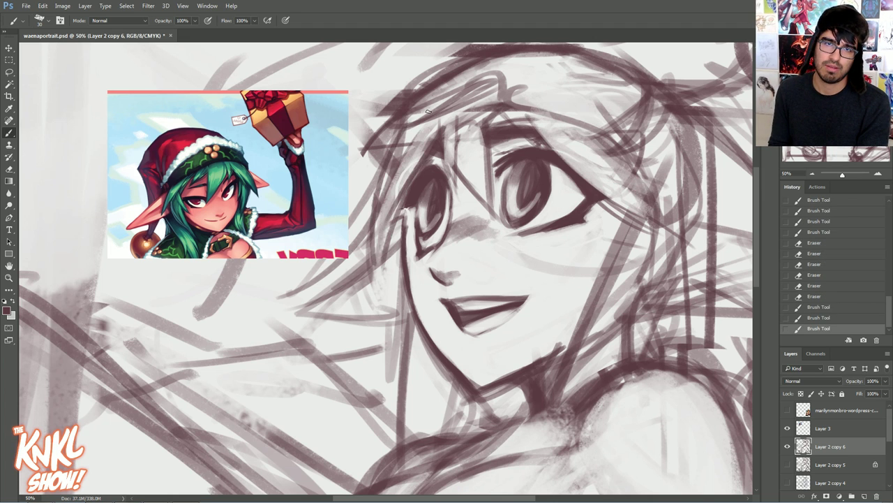
- Flip the canvas horizontally, then show and select the photo reference layer
{"action": "key", "text": "h"}
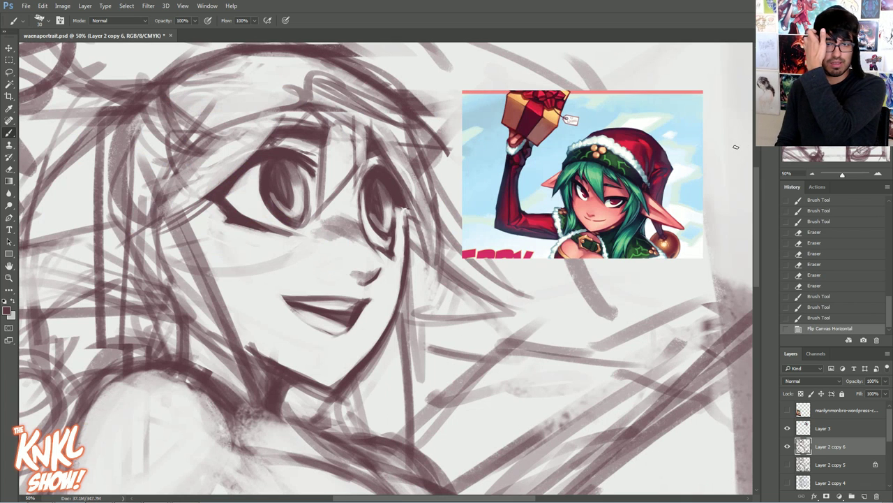
{"action": "left_click_drag", "start_coordinate": [324, 288], "coordinate": [437, 313]}
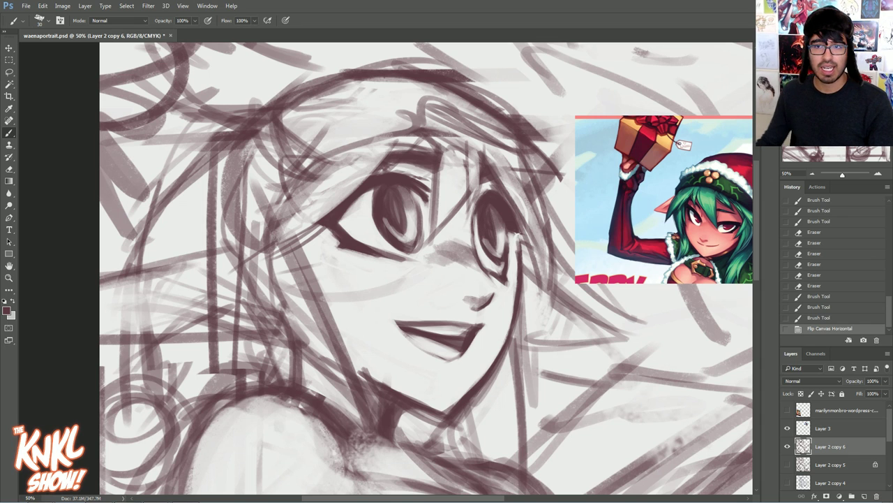
{"action": "left_click", "coordinate": [788, 410]}
{"action": "left_click", "coordinate": [818, 412]}
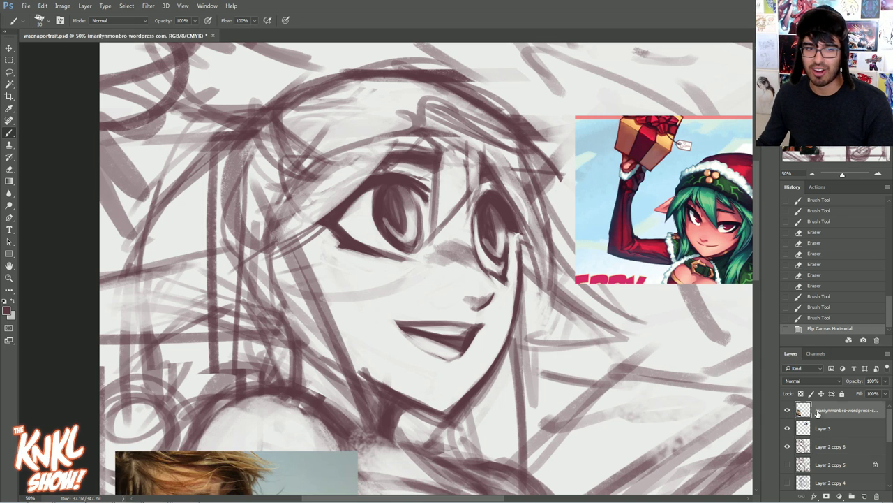
- Move the reference photo collage into the empty area below the elf artwork
{"action": "left_click", "coordinate": [9, 48]}
{"action": "left_click_drag", "start_coordinate": [301, 447], "coordinate": [739, 275]}
{"action": "left_click_drag", "start_coordinate": [706, 401], "coordinate": [488, 196]}
- Copy the ski-goggles photo from the collage onto its own layer and hide the collage layer
{"action": "key", "text": "m"}
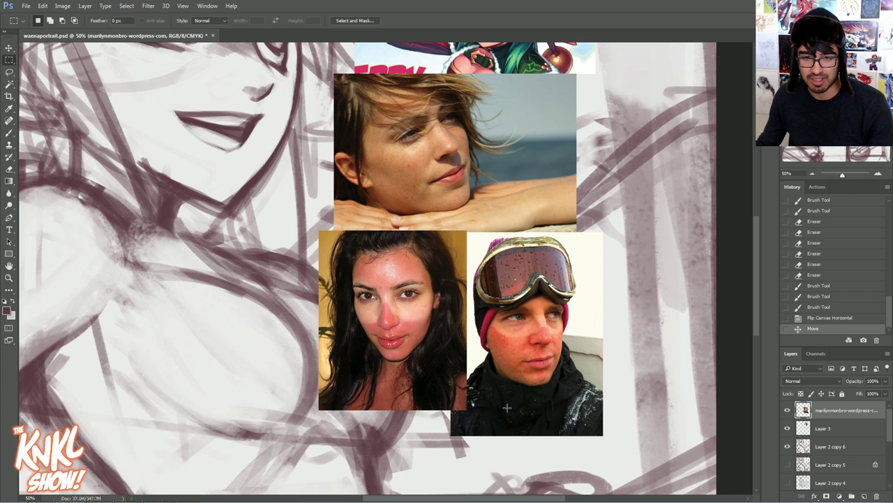
{"action": "left_click_drag", "start_coordinate": [586, 234], "coordinate": [601, 233]}
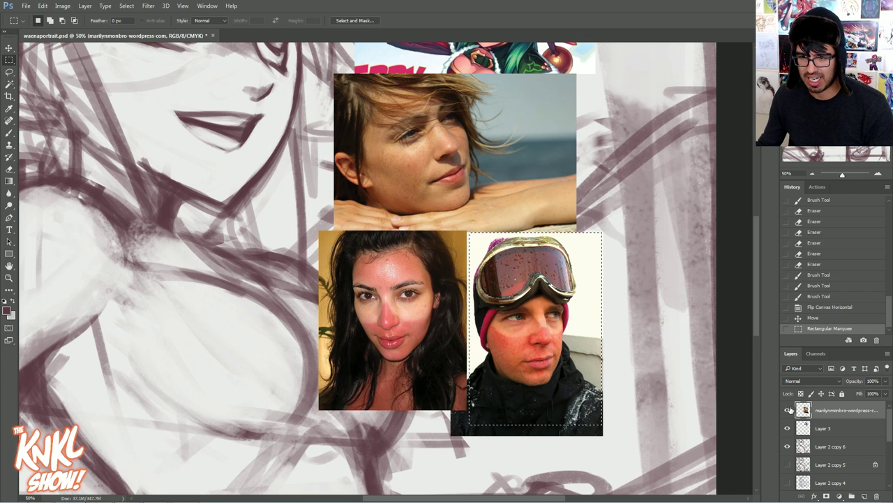
{"action": "left_click", "coordinate": [788, 410]}
{"action": "key", "text": "ctrl+v"}
- Move the pasted goggles photo beside the portrait, overlapping the lower part of the elf artwork
{"action": "left_click", "coordinate": [8, 51]}
{"action": "left_click_drag", "start_coordinate": [526, 343], "coordinate": [504, 167]}
{"action": "left_click_drag", "start_coordinate": [428, 175], "coordinate": [527, 389]}
{"action": "left_click_drag", "start_coordinate": [613, 396], "coordinate": [550, 352]}
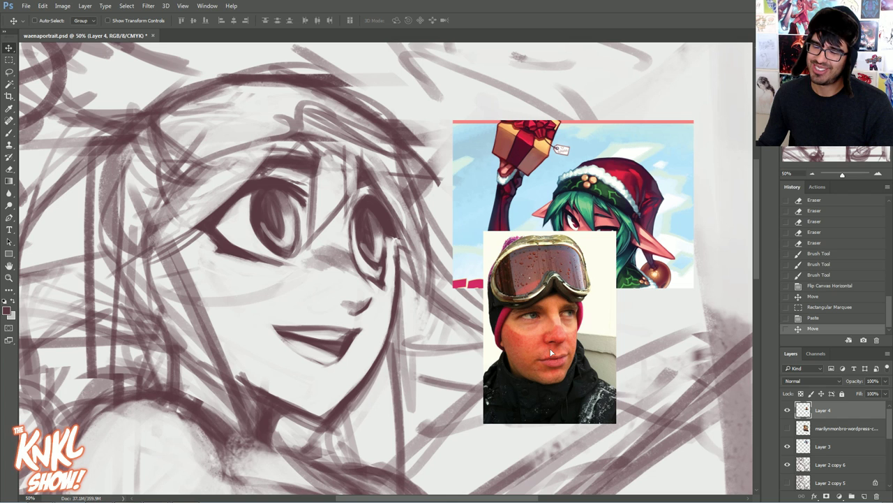
{"action": "left_click", "coordinate": [790, 411]}
{"action": "left_click", "coordinate": [789, 412]}
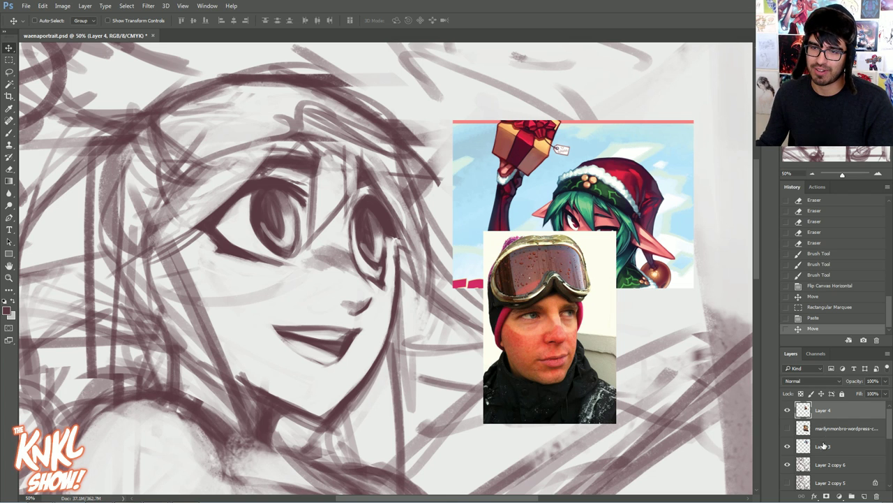
- Make Layer 2 copy 6 active for brush work and save the document
{"action": "left_click", "coordinate": [810, 447]}
{"action": "left_click", "coordinate": [834, 465]}
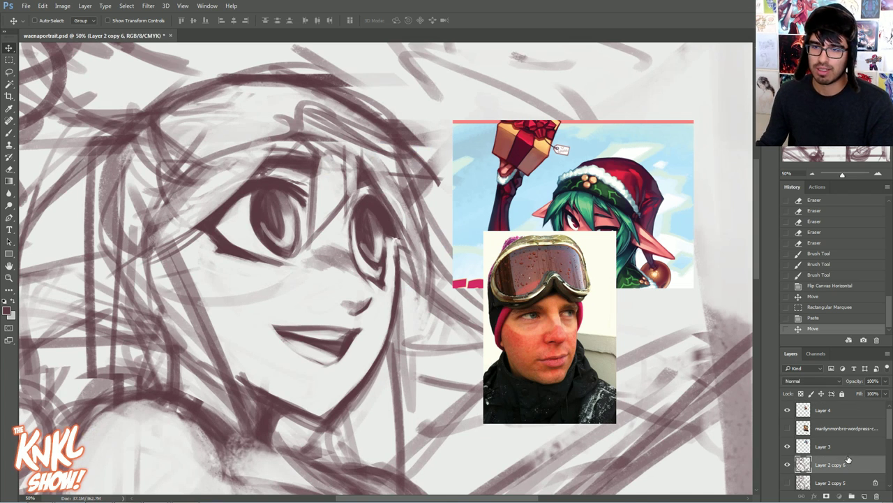
{"action": "key", "text": "b"}
{"action": "left_click_drag", "start_coordinate": [643, 139], "coordinate": [685, 132]}
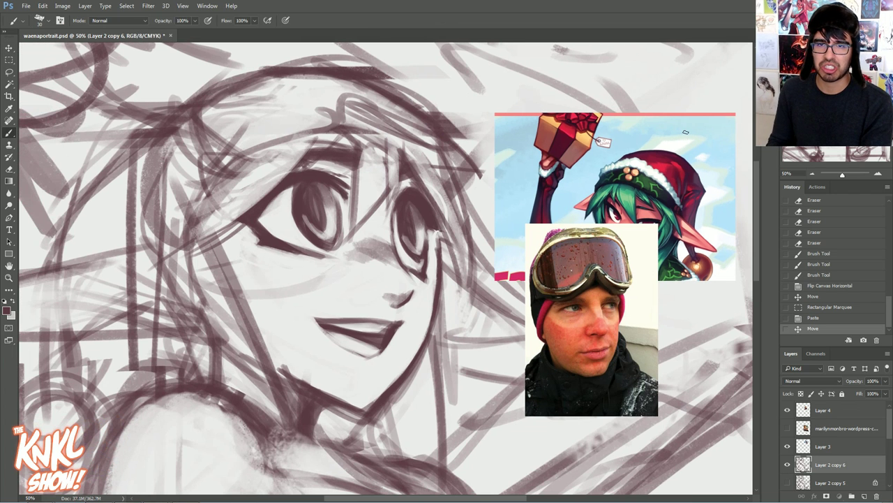
{"action": "key", "text": "ctrl+s"}
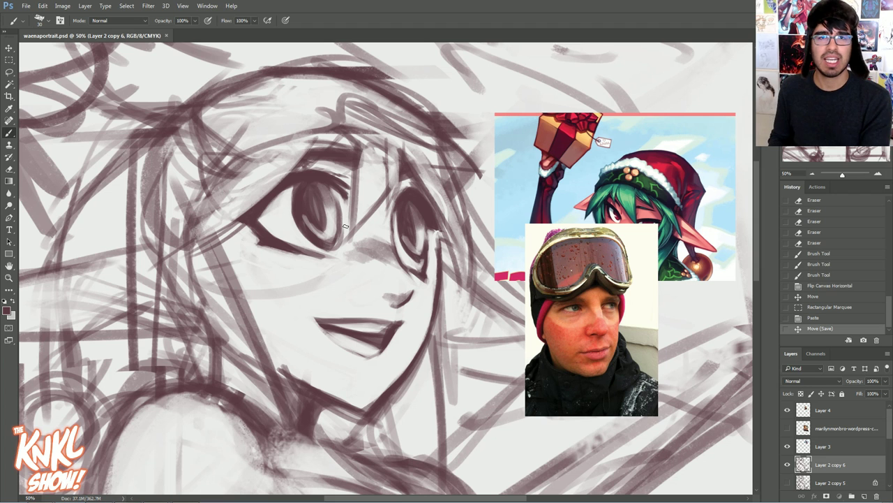
- Erase the rough lines across the headband and upper forehead to clear space for goggles
{"action": "scroll", "coordinate": [386, 268], "scroll_direction": "up", "scroll_amount": 1}
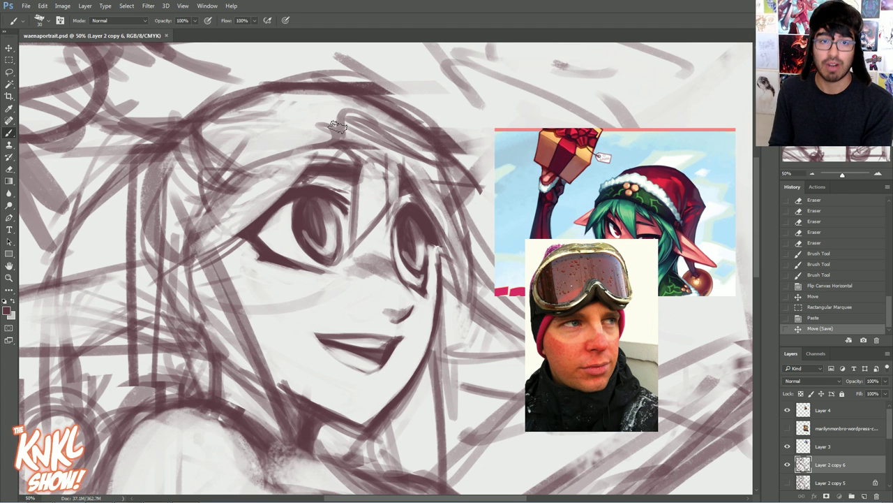
{"action": "mouse_move", "coordinate": [216, 150]}
{"action": "left_mouse_down"}
{"action": "mouse_move", "coordinate": [291, 134]}
{"action": "mouse_move", "coordinate": [238, 165]}
{"action": "mouse_move", "coordinate": [227, 144]}
{"action": "mouse_move", "coordinate": [294, 139]}
{"action": "mouse_move", "coordinate": [366, 117]}
{"action": "mouse_move", "coordinate": [323, 131]}
{"action": "mouse_move", "coordinate": [340, 134]}
{"action": "mouse_move", "coordinate": [365, 119]}
{"action": "mouse_move", "coordinate": [332, 128]}
{"action": "mouse_move", "coordinate": [365, 121]}
{"action": "left_mouse_up"}
{"action": "mouse_move", "coordinate": [440, 173]}
{"action": "left_mouse_down"}
{"action": "mouse_move", "coordinate": [362, 110]}
{"action": "mouse_move", "coordinate": [405, 118]}
{"action": "left_mouse_up"}
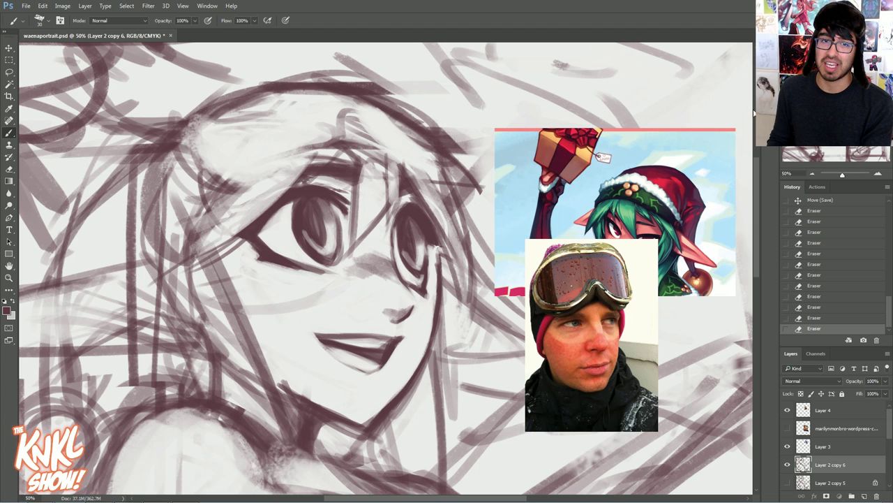
- Sketch the far side of the ski goggles on the forehead, including the peaked nose bridge
{"action": "mouse_move", "coordinate": [283, 84]}
{"action": "left_mouse_down"}
{"action": "mouse_move", "coordinate": [415, 99]}
{"action": "mouse_move", "coordinate": [434, 145]}
{"action": "left_mouse_up"}
{"action": "mouse_move", "coordinate": [347, 96]}
{"action": "left_mouse_down"}
{"action": "mouse_move", "coordinate": [234, 127]}
{"action": "mouse_move", "coordinate": [279, 110]}
{"action": "mouse_move", "coordinate": [341, 125]}
{"action": "mouse_move", "coordinate": [345, 86]}
{"action": "mouse_move", "coordinate": [374, 88]}
{"action": "mouse_move", "coordinate": [357, 89]}
{"action": "mouse_move", "coordinate": [411, 128]}
{"action": "left_mouse_up"}
{"action": "left_click_drag", "start_coordinate": [370, 89], "coordinate": [420, 144]}
{"action": "key", "text": "]"}
{"action": "left_click_drag", "start_coordinate": [352, 109], "coordinate": [412, 169]}
{"action": "mouse_move", "coordinate": [356, 106]}
{"action": "left_mouse_down"}
{"action": "mouse_move", "coordinate": [382, 148]}
{"action": "mouse_move", "coordinate": [422, 174]}
{"action": "left_mouse_up"}
{"action": "left_click_drag", "start_coordinate": [357, 112], "coordinate": [423, 170]}
{"action": "mouse_move", "coordinate": [372, 130]}
{"action": "left_mouse_down"}
{"action": "mouse_move", "coordinate": [470, 142]}
{"action": "mouse_move", "coordinate": [463, 120]}
{"action": "mouse_move", "coordinate": [477, 150]}
{"action": "mouse_move", "coordinate": [416, 158]}
{"action": "mouse_move", "coordinate": [375, 131]}
{"action": "mouse_move", "coordinate": [401, 151]}
{"action": "mouse_move", "coordinate": [361, 103]}
{"action": "left_mouse_up"}
{"action": "mouse_move", "coordinate": [396, 149]}
{"action": "left_mouse_down"}
{"action": "mouse_move", "coordinate": [362, 105]}
{"action": "mouse_move", "coordinate": [342, 102]}
{"action": "left_mouse_up"}
- Erase the rough goggle lines and redraw the peaked nose bridge with its far-side rim
{"action": "left_click", "coordinate": [812, 173]}
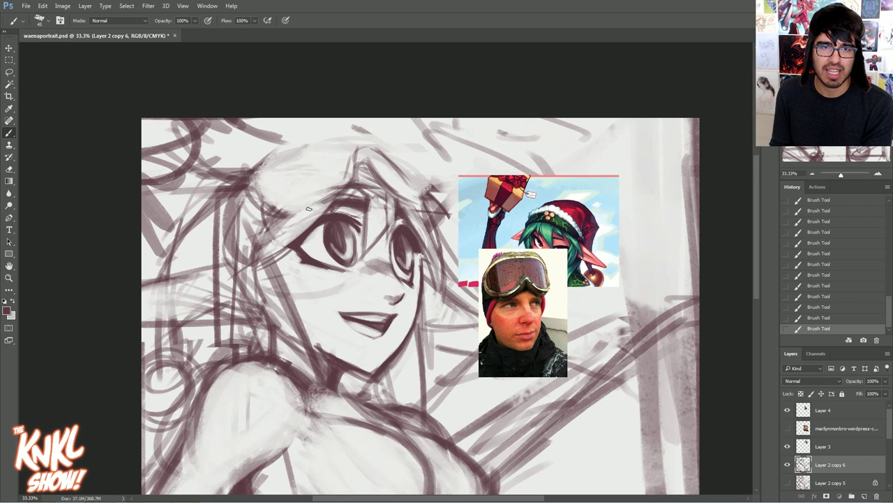
{"action": "key", "text": "e"}
{"action": "mouse_move", "coordinate": [352, 149]}
{"action": "left_mouse_down"}
{"action": "mouse_move", "coordinate": [391, 157]}
{"action": "mouse_move", "coordinate": [403, 189]}
{"action": "mouse_move", "coordinate": [437, 221]}
{"action": "left_mouse_up"}
{"action": "key", "text": "b"}
{"action": "key", "text": "bracketright"}
{"action": "key", "text": "bracketleft"}
{"action": "mouse_move", "coordinate": [382, 172]}
{"action": "left_mouse_down"}
{"action": "mouse_move", "coordinate": [407, 211]}
{"action": "mouse_move", "coordinate": [387, 181]}
{"action": "left_mouse_up"}
{"action": "left_click_drag", "start_coordinate": [378, 159], "coordinate": [395, 189]}
{"action": "mouse_move", "coordinate": [365, 146]}
{"action": "left_mouse_down"}
{"action": "mouse_move", "coordinate": [393, 185]}
{"action": "mouse_move", "coordinate": [395, 205]}
{"action": "left_mouse_up"}
{"action": "left_click_drag", "start_coordinate": [380, 180], "coordinate": [398, 204]}
{"action": "mouse_move", "coordinate": [368, 151]}
{"action": "left_mouse_down"}
{"action": "mouse_move", "coordinate": [401, 179]}
{"action": "mouse_move", "coordinate": [411, 204]}
{"action": "mouse_move", "coordinate": [377, 162]}
{"action": "left_mouse_up"}
{"action": "mouse_move", "coordinate": [397, 201]}
{"action": "left_mouse_down"}
{"action": "mouse_move", "coordinate": [369, 154]}
{"action": "mouse_move", "coordinate": [370, 164]}
{"action": "left_mouse_up"}
- Strengthen the goggles' nose bridge and clean up the curved lower rim on the near side
{"action": "key", "text": "b"}
{"action": "mouse_move", "coordinate": [392, 206]}
{"action": "left_mouse_down"}
{"action": "mouse_move", "coordinate": [375, 188]}
{"action": "mouse_move", "coordinate": [384, 194]}
{"action": "mouse_move", "coordinate": [367, 162]}
{"action": "left_mouse_up"}
{"action": "mouse_move", "coordinate": [382, 193]}
{"action": "left_mouse_down"}
{"action": "mouse_move", "coordinate": [364, 162]}
{"action": "mouse_move", "coordinate": [345, 156]}
{"action": "mouse_move", "coordinate": [370, 154]}
{"action": "mouse_move", "coordinate": [354, 149]}
{"action": "left_mouse_up"}
{"action": "mouse_move", "coordinate": [365, 179]}
{"action": "left_mouse_down"}
{"action": "mouse_move", "coordinate": [359, 144]}
{"action": "mouse_move", "coordinate": [334, 190]}
{"action": "left_mouse_up"}
{"action": "key", "text": "e"}
{"action": "mouse_move", "coordinate": [298, 201]}
{"action": "left_mouse_down"}
{"action": "mouse_move", "coordinate": [353, 170]}
{"action": "mouse_move", "coordinate": [361, 145]}
{"action": "left_mouse_up"}
{"action": "mouse_move", "coordinate": [357, 150]}
{"action": "left_mouse_down"}
{"action": "mouse_move", "coordinate": [370, 144]}
{"action": "mouse_move", "coordinate": [357, 148]}
{"action": "left_mouse_up"}
{"action": "left_click_drag", "start_coordinate": [338, 178], "coordinate": [361, 144]}
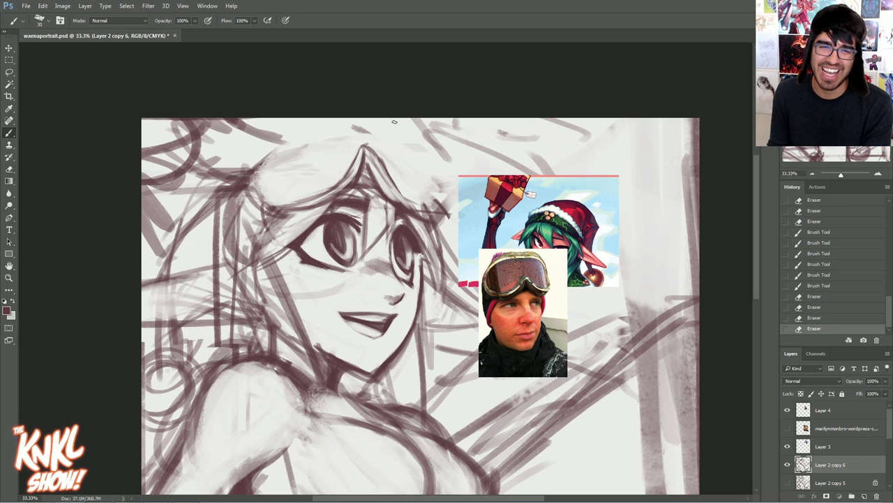
- Draw the goggles' near-side frame, curving from the lower rim up around the outer edge
{"action": "key", "text": "bracketright"}
{"action": "mouse_move", "coordinate": [303, 202]}
{"action": "left_mouse_down"}
{"action": "mouse_move", "coordinate": [272, 204]}
{"action": "mouse_move", "coordinate": [259, 190]}
{"action": "left_mouse_up"}
{"action": "mouse_move", "coordinate": [300, 203]}
{"action": "left_mouse_down"}
{"action": "mouse_move", "coordinate": [256, 180]}
{"action": "mouse_move", "coordinate": [258, 168]}
{"action": "left_mouse_up"}
{"action": "mouse_move", "coordinate": [281, 202]}
{"action": "left_mouse_down"}
{"action": "mouse_move", "coordinate": [260, 166]}
{"action": "mouse_move", "coordinate": [265, 151]}
{"action": "left_mouse_up"}
{"action": "left_click_drag", "start_coordinate": [257, 183], "coordinate": [285, 144]}
{"action": "left_click_drag", "start_coordinate": [260, 163], "coordinate": [292, 142]}
{"action": "left_click_drag", "start_coordinate": [268, 159], "coordinate": [296, 136]}
- Outline the goggles' top edge across the head and down to the far side
{"action": "mouse_move", "coordinate": [272, 142]}
{"action": "left_mouse_down"}
{"action": "mouse_move", "coordinate": [324, 129]}
{"action": "mouse_move", "coordinate": [290, 140]}
{"action": "mouse_move", "coordinate": [376, 133]}
{"action": "left_mouse_up"}
{"action": "left_click_drag", "start_coordinate": [313, 138], "coordinate": [356, 135]}
{"action": "left_click_drag", "start_coordinate": [317, 129], "coordinate": [411, 151]}
{"action": "left_click_drag", "start_coordinate": [346, 128], "coordinate": [423, 170]}
{"action": "mouse_move", "coordinate": [387, 141]}
{"action": "left_mouse_down"}
{"action": "mouse_move", "coordinate": [434, 196]}
{"action": "mouse_move", "coordinate": [396, 144]}
{"action": "left_mouse_up"}
{"action": "left_click_drag", "start_coordinate": [435, 210], "coordinate": [385, 141]}
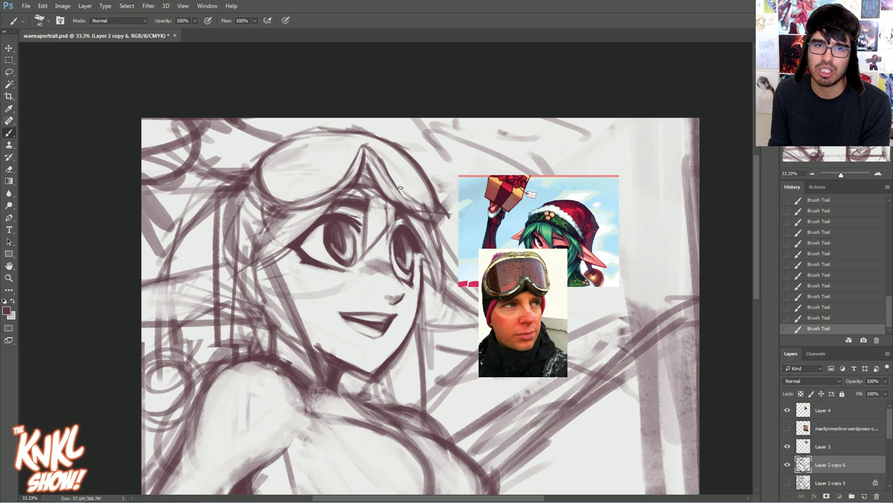
- Darken the far-side goggle rim and draw the inner lens outlines within the frame
{"action": "left_click_drag", "start_coordinate": [417, 198], "coordinate": [385, 169]}
{"action": "mouse_move", "coordinate": [415, 199]}
{"action": "left_mouse_down"}
{"action": "mouse_move", "coordinate": [385, 155]}
{"action": "mouse_move", "coordinate": [408, 195]}
{"action": "mouse_move", "coordinate": [384, 156]}
{"action": "left_mouse_up"}
{"action": "left_click_drag", "start_coordinate": [410, 197], "coordinate": [387, 163]}
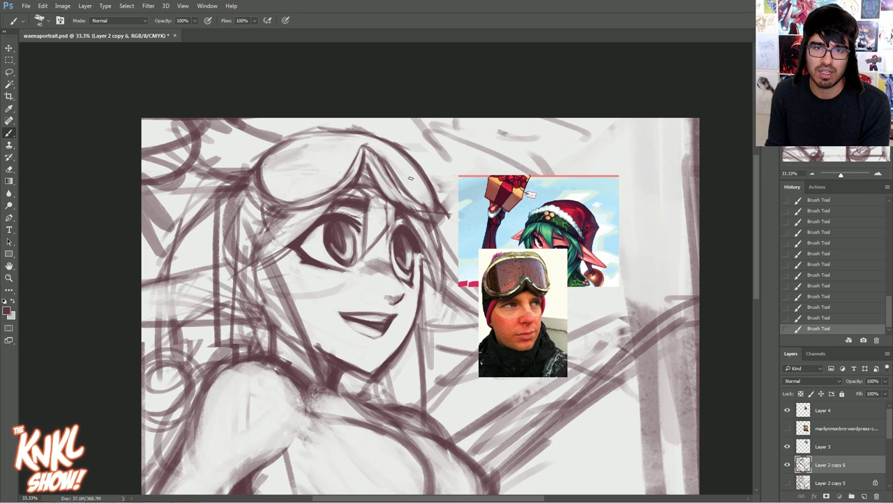
{"action": "left_click_drag", "start_coordinate": [445, 216], "coordinate": [440, 183]}
{"action": "mouse_move", "coordinate": [406, 157]}
{"action": "left_mouse_down"}
{"action": "mouse_move", "coordinate": [411, 169]}
{"action": "mouse_move", "coordinate": [317, 137]}
{"action": "mouse_move", "coordinate": [293, 157]}
{"action": "left_mouse_up"}
{"action": "mouse_move", "coordinate": [296, 150]}
{"action": "left_mouse_down"}
{"action": "mouse_move", "coordinate": [324, 166]}
{"action": "mouse_move", "coordinate": [287, 183]}
{"action": "left_mouse_up"}
{"action": "key", "text": "bracketleft"}
{"action": "key", "text": "bracketleft"}
{"action": "mouse_move", "coordinate": [282, 156]}
{"action": "left_mouse_down"}
{"action": "mouse_move", "coordinate": [295, 178]}
{"action": "mouse_move", "coordinate": [284, 177]}
{"action": "mouse_move", "coordinate": [304, 187]}
{"action": "left_mouse_up"}
{"action": "mouse_move", "coordinate": [288, 185]}
{"action": "left_mouse_down"}
{"action": "mouse_move", "coordinate": [332, 171]}
{"action": "mouse_move", "coordinate": [349, 146]}
{"action": "mouse_move", "coordinate": [375, 139]}
{"action": "mouse_move", "coordinate": [417, 188]}
{"action": "left_mouse_up"}
{"action": "left_click_drag", "start_coordinate": [388, 154], "coordinate": [429, 189]}
{"action": "left_click_drag", "start_coordinate": [418, 168], "coordinate": [364, 140]}
- Change the foreground colour to a bright pinkish red and trace the outlines of both goggle lenses
{"action": "left_click", "coordinate": [878, 174]}
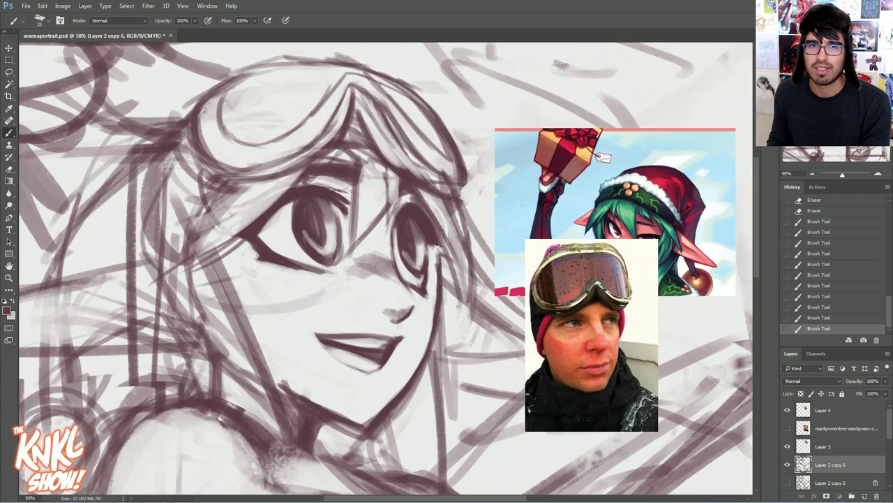
{"action": "left_click", "coordinate": [843, 102]}
{"action": "left_click_drag", "start_coordinate": [314, 174], "coordinate": [418, 332]}
{"action": "key", "text": "bracketleft"}
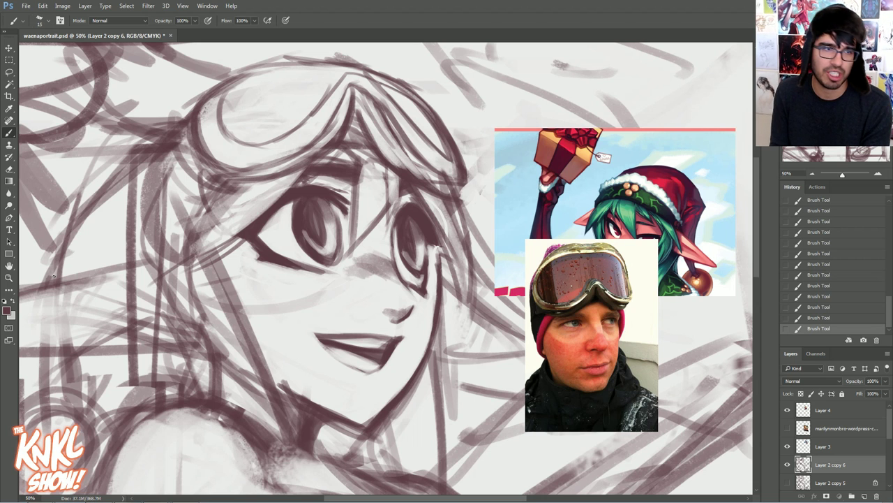
{"action": "left_click", "coordinate": [12, 302]}
{"action": "left_click", "coordinate": [6, 310]}
{"action": "left_click", "coordinate": [195, 220]}
{"action": "left_click", "coordinate": [300, 200]}
{"action": "key", "text": "bracketright"}
{"action": "mouse_move", "coordinate": [376, 81]}
{"action": "left_mouse_down"}
{"action": "mouse_move", "coordinate": [452, 159]}
{"action": "mouse_move", "coordinate": [395, 93]}
{"action": "left_mouse_up"}
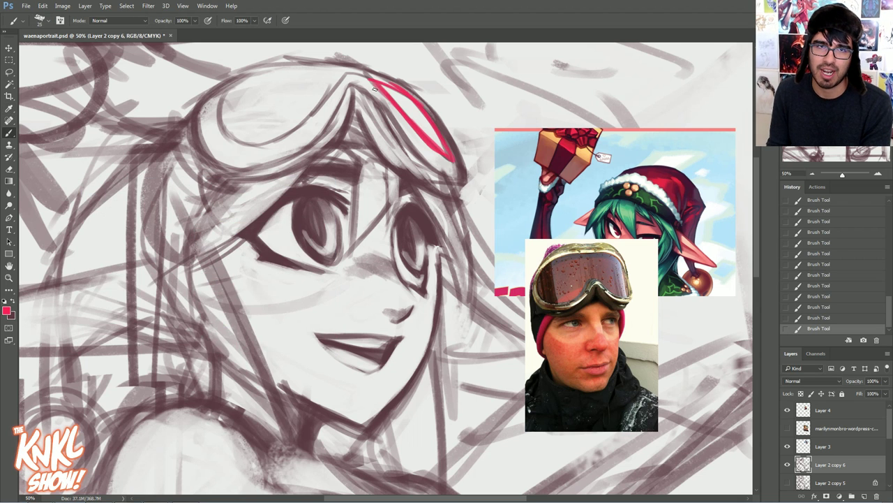
{"action": "mouse_move", "coordinate": [333, 88]}
{"action": "left_mouse_down"}
{"action": "mouse_move", "coordinate": [261, 141]}
{"action": "mouse_move", "coordinate": [218, 104]}
{"action": "mouse_move", "coordinate": [258, 74]}
{"action": "mouse_move", "coordinate": [354, 83]}
{"action": "left_mouse_up"}
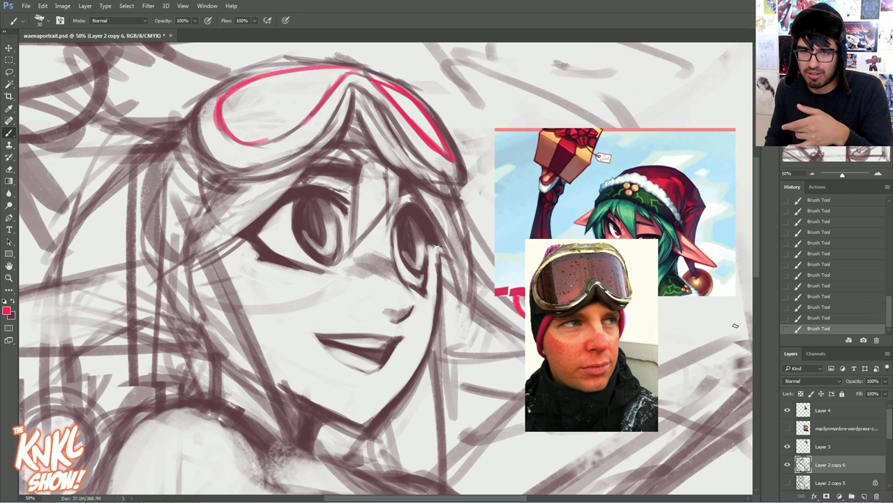
- Circle the goggles in the skier reference photo in pink on Layer 4
{"action": "left_click", "coordinate": [811, 318]}
{"action": "left_click", "coordinate": [820, 416]}
{"action": "left_click_drag", "start_coordinate": [585, 229], "coordinate": [595, 227]}
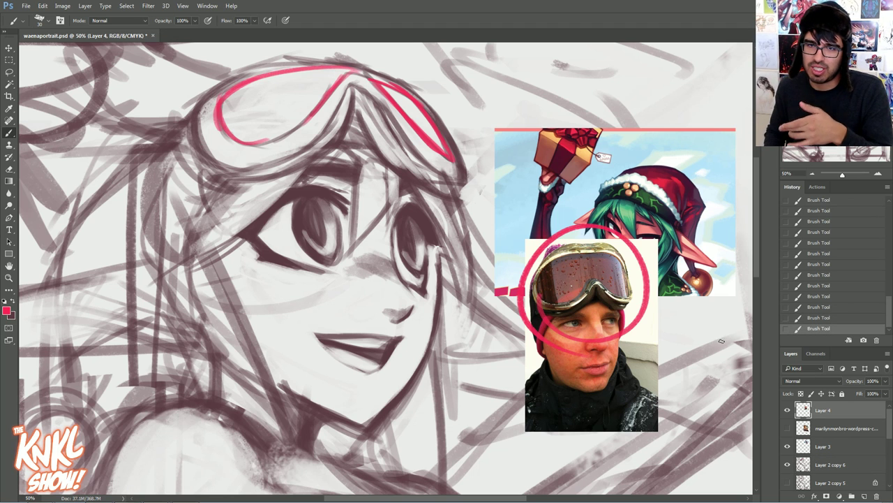
- Step back through the history to remove the pink circle and lens outlines, and save the portrait with the sketch layer active
{"action": "left_click", "coordinate": [828, 318]}
{"action": "left_click", "coordinate": [820, 288]}
{"action": "left_click", "coordinate": [810, 257]}
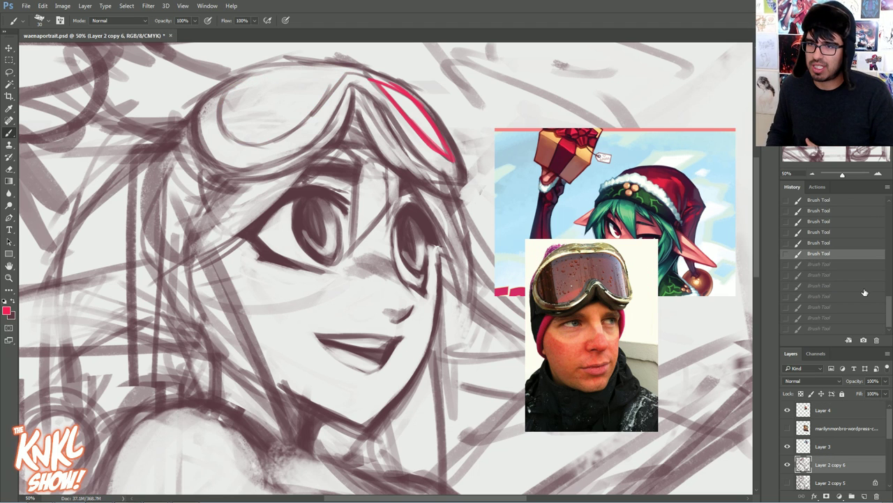
{"action": "left_click_drag", "start_coordinate": [889, 308], "coordinate": [889, 296]}
{"action": "left_click", "coordinate": [843, 266]}
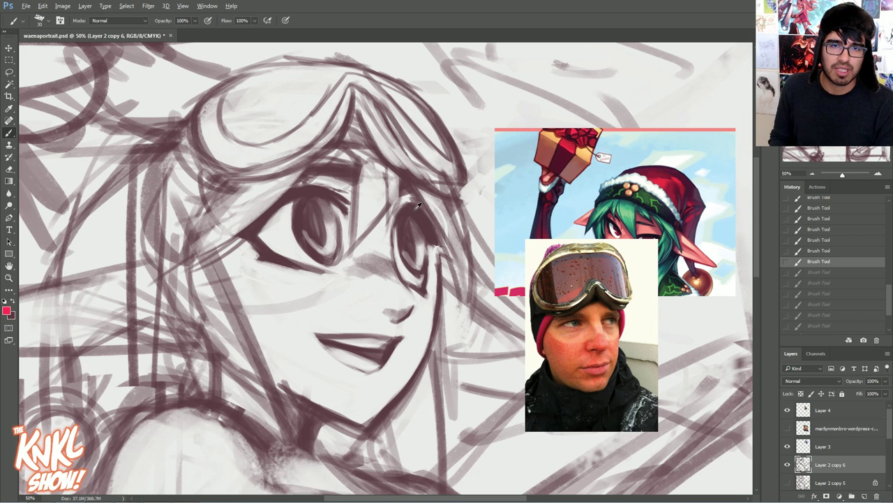
{"action": "left_click", "coordinate": [800, 466]}
{"action": "key", "text": "ctrl+s"}
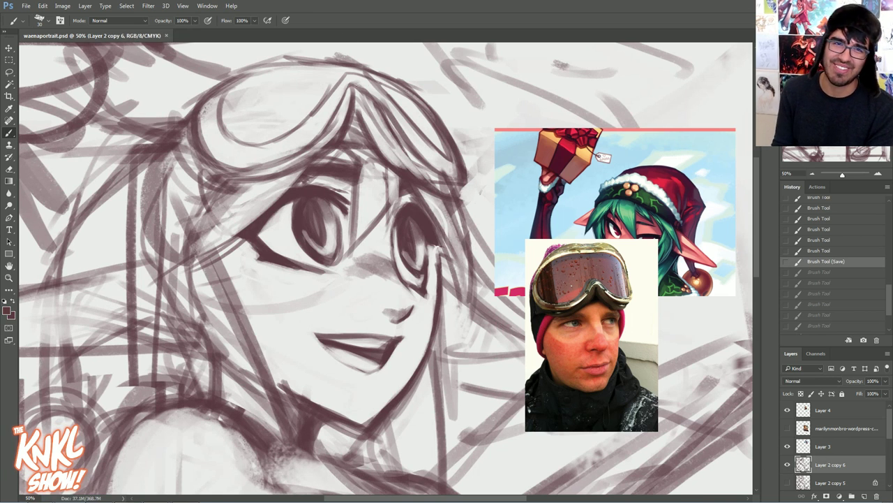
- Redraw the goggles' top rim from the near-side corner across the head, and erase stray lines along it
{"action": "key", "text": "]"}
{"action": "mouse_move", "coordinate": [354, 74]}
{"action": "left_mouse_down"}
{"action": "mouse_move", "coordinate": [333, 74]}
{"action": "mouse_move", "coordinate": [342, 75]}
{"action": "left_mouse_up"}
{"action": "left_click_drag", "start_coordinate": [289, 71], "coordinate": [307, 71]}
{"action": "mouse_move", "coordinate": [271, 74]}
{"action": "left_mouse_down"}
{"action": "mouse_move", "coordinate": [349, 74]}
{"action": "mouse_move", "coordinate": [324, 72]}
{"action": "left_mouse_up"}
{"action": "left_click_drag", "start_coordinate": [243, 82], "coordinate": [291, 71]}
{"action": "left_click_drag", "start_coordinate": [208, 111], "coordinate": [261, 73]}
{"action": "mouse_move", "coordinate": [363, 70]}
{"action": "left_mouse_down"}
{"action": "mouse_move", "coordinate": [268, 68]}
{"action": "mouse_move", "coordinate": [219, 86]}
{"action": "left_mouse_up"}
{"action": "left_click_drag", "start_coordinate": [268, 71], "coordinate": [208, 105]}
{"action": "mouse_move", "coordinate": [285, 59]}
{"action": "left_mouse_down"}
{"action": "mouse_move", "coordinate": [363, 60]}
{"action": "mouse_move", "coordinate": [410, 82]}
{"action": "left_mouse_up"}
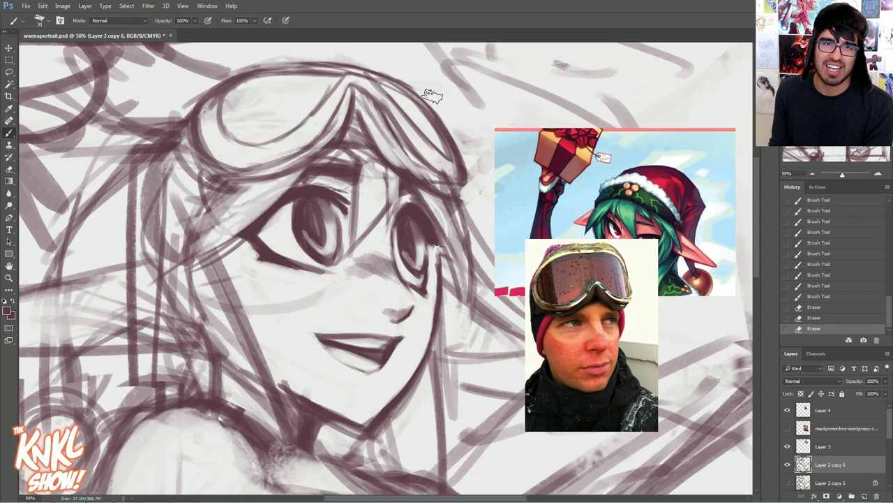
- Erase stray lines outside the goggles' far-side rim and along the near-side lens corner
{"action": "mouse_move", "coordinate": [478, 182]}
{"action": "left_mouse_down"}
{"action": "mouse_move", "coordinate": [461, 122]}
{"action": "mouse_move", "coordinate": [434, 99]}
{"action": "left_mouse_up"}
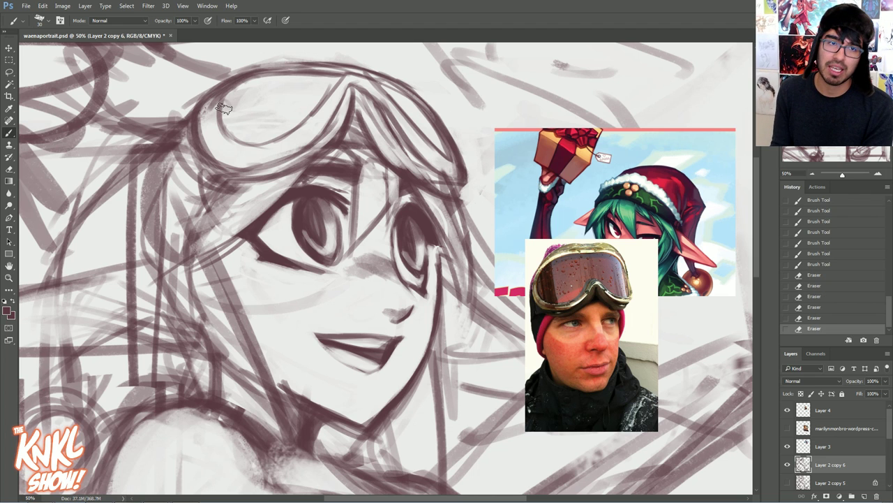
{"action": "left_click_drag", "start_coordinate": [210, 109], "coordinate": [240, 82]}
{"action": "mouse_move", "coordinate": [211, 118]}
{"action": "left_mouse_down"}
{"action": "mouse_move", "coordinate": [234, 90]}
{"action": "mouse_move", "coordinate": [203, 106]}
{"action": "left_mouse_up"}
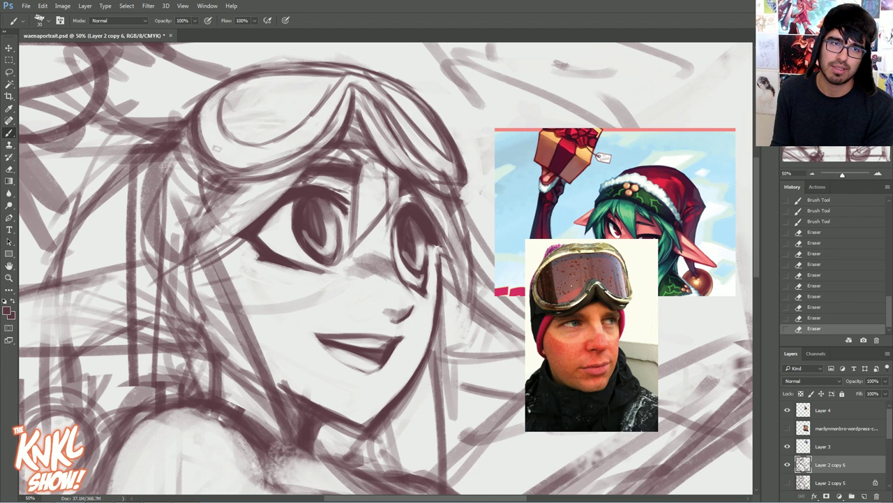
{"action": "left_click_drag", "start_coordinate": [423, 89], "coordinate": [346, 56]}
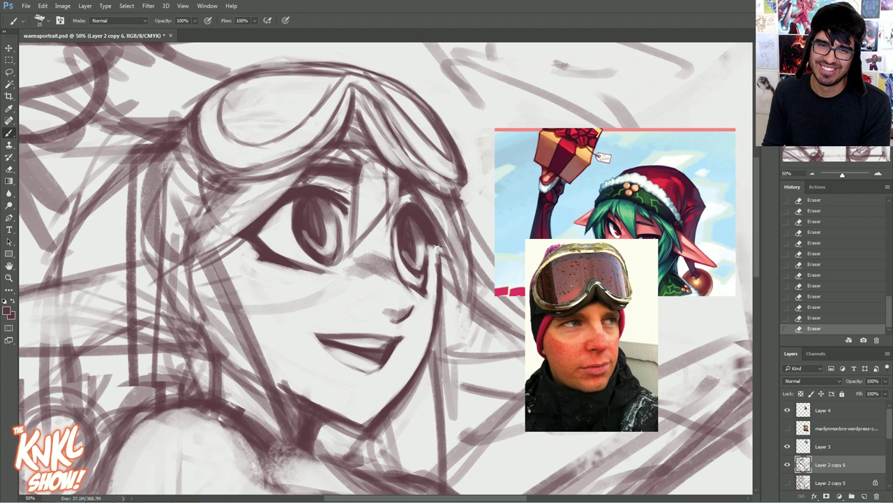
- Redraw the inner lines of the goggles' far-side lens, from the outer corner up to the nose bridge
{"action": "left_click_drag", "start_coordinate": [450, 179], "coordinate": [402, 132]}
{"action": "left_click_drag", "start_coordinate": [438, 173], "coordinate": [382, 106]}
{"action": "left_click_drag", "start_coordinate": [404, 140], "coordinate": [363, 88]}
{"action": "left_click_drag", "start_coordinate": [392, 121], "coordinate": [348, 79]}
- Define the goggles' nose bridge peak with a larger brush and clean up the lines above the top rim
{"action": "key", "text": "]"}
{"action": "left_click_drag", "start_coordinate": [300, 124], "coordinate": [346, 77]}
{"action": "left_click_drag", "start_coordinate": [336, 82], "coordinate": [356, 73]}
{"action": "left_click_drag", "start_coordinate": [343, 76], "coordinate": [370, 71]}
{"action": "mouse_move", "coordinate": [310, 62]}
{"action": "left_mouse_down"}
{"action": "mouse_move", "coordinate": [274, 62]}
{"action": "mouse_move", "coordinate": [293, 55]}
{"action": "left_mouse_up"}
{"action": "left_click_drag", "start_coordinate": [232, 70], "coordinate": [330, 57]}
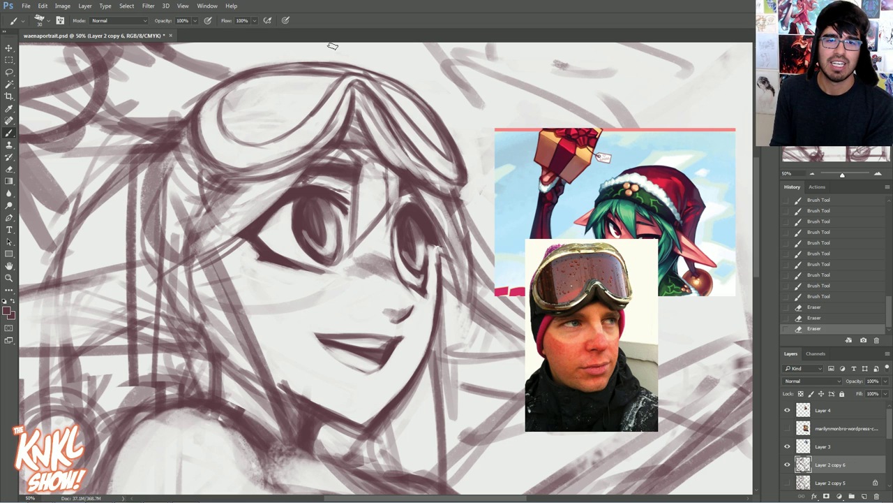
- Draw thin bang strands falling between the eyes with a smaller brush
{"action": "key", "text": "["}
{"action": "left_click_drag", "start_coordinate": [401, 190], "coordinate": [394, 212]}
{"action": "left_click_drag", "start_coordinate": [385, 169], "coordinate": [389, 226]}
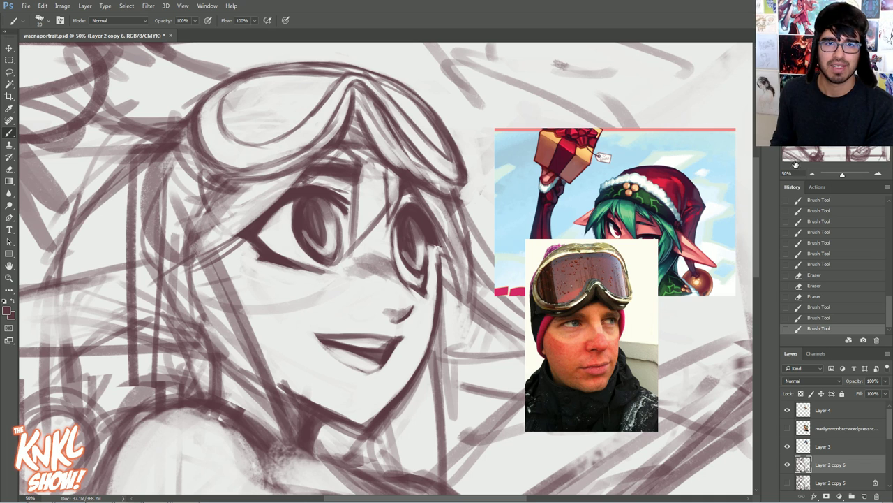
- Sketch hair strands flowing from the goggles' near-side corner down past the temple and behind the cheek
{"action": "left_click_drag", "start_coordinate": [233, 173], "coordinate": [197, 231]}
{"action": "left_click_drag", "start_coordinate": [210, 187], "coordinate": [146, 265]}
{"action": "left_click_drag", "start_coordinate": [176, 197], "coordinate": [146, 256]}
{"action": "left_click_drag", "start_coordinate": [207, 116], "coordinate": [152, 225]}
{"action": "mouse_move", "coordinate": [173, 137]}
{"action": "left_mouse_down"}
{"action": "mouse_move", "coordinate": [147, 213]}
{"action": "mouse_move", "coordinate": [165, 170]}
{"action": "left_mouse_up"}
{"action": "mouse_move", "coordinate": [192, 147]}
{"action": "left_mouse_down"}
{"action": "mouse_move", "coordinate": [173, 192]}
{"action": "mouse_move", "coordinate": [155, 298]}
{"action": "left_mouse_up"}
{"action": "left_click_drag", "start_coordinate": [175, 264], "coordinate": [150, 308]}
{"action": "mouse_move", "coordinate": [189, 262]}
{"action": "left_mouse_down"}
{"action": "mouse_move", "coordinate": [173, 312]}
{"action": "mouse_move", "coordinate": [193, 321]}
{"action": "left_mouse_up"}
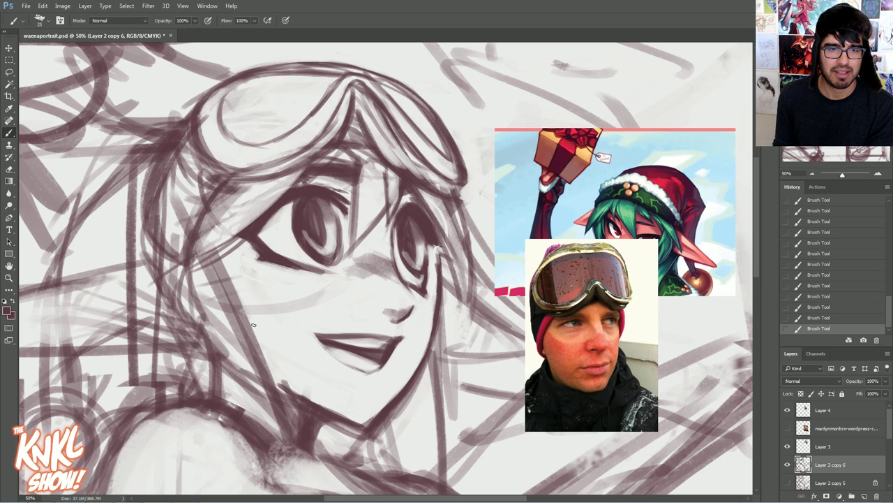
- Undo the latest hair strokes and rework the side strand sweeping from the temple back towards the ear area
{"action": "left_click", "coordinate": [812, 173]}
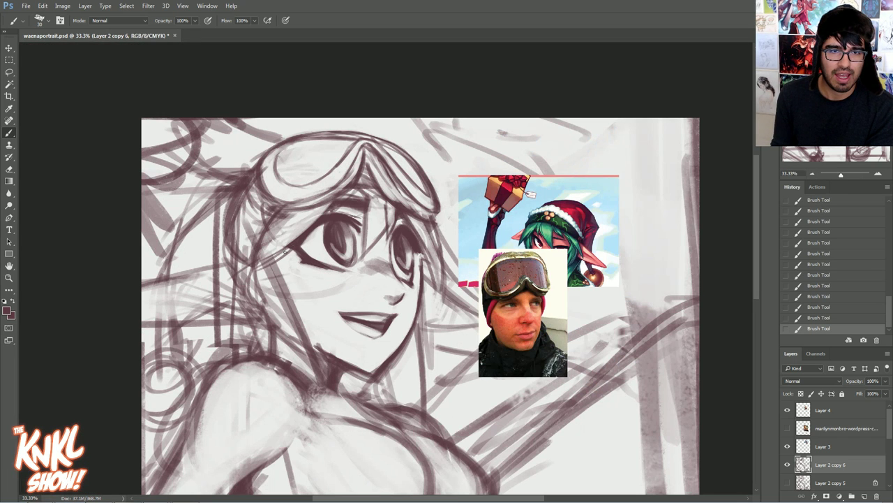
{"action": "mouse_move", "coordinate": [301, 205]}
{"action": "left_mouse_down"}
{"action": "mouse_move", "coordinate": [266, 275]}
{"action": "mouse_move", "coordinate": [261, 305]}
{"action": "mouse_move", "coordinate": [265, 263]}
{"action": "left_mouse_up"}
{"action": "left_click", "coordinate": [818, 253]}
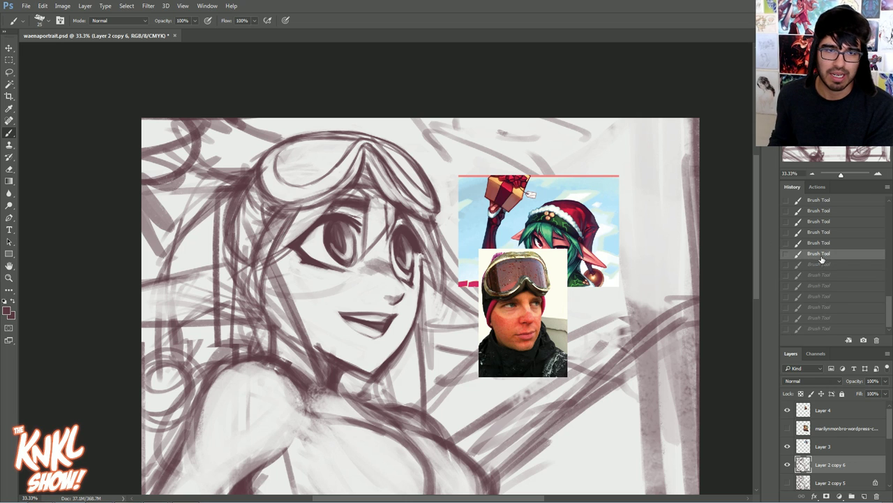
{"action": "left_click_drag", "start_coordinate": [303, 204], "coordinate": [252, 258]}
{"action": "left_click_drag", "start_coordinate": [288, 227], "coordinate": [259, 252]}
{"action": "left_click_drag", "start_coordinate": [286, 213], "coordinate": [262, 250]}
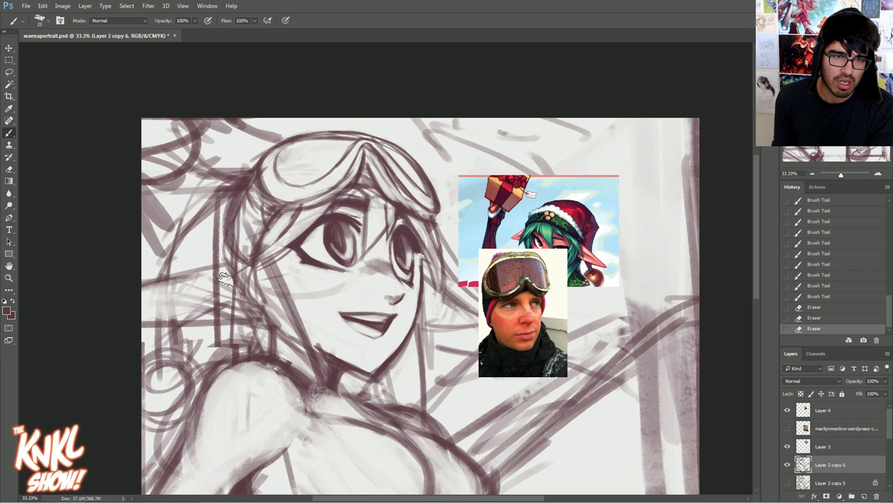
- Erase the rough background lines behind the near side of the head to make room for the ear
{"action": "mouse_move", "coordinate": [233, 283]}
{"action": "left_mouse_down"}
{"action": "mouse_move", "coordinate": [254, 303]}
{"action": "mouse_move", "coordinate": [190, 287]}
{"action": "mouse_move", "coordinate": [175, 310]}
{"action": "left_mouse_up"}
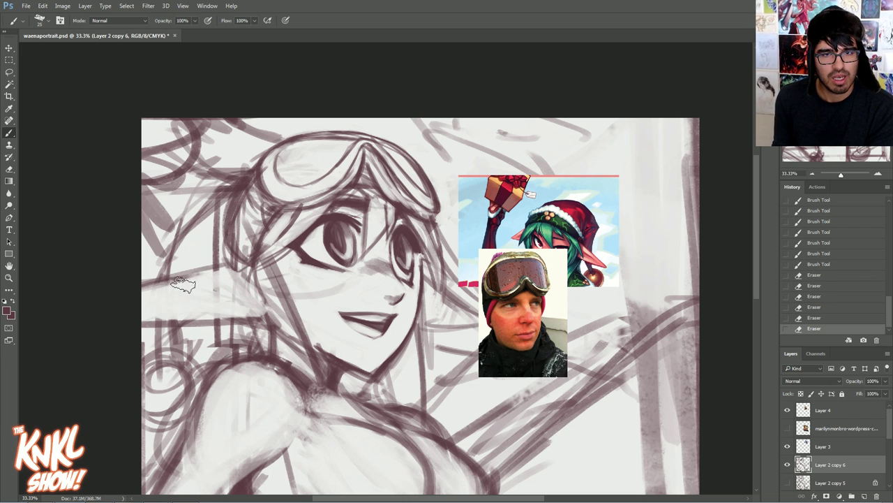
{"action": "left_click_drag", "start_coordinate": [200, 263], "coordinate": [151, 286]}
{"action": "left_click_drag", "start_coordinate": [172, 324], "coordinate": [148, 326]}
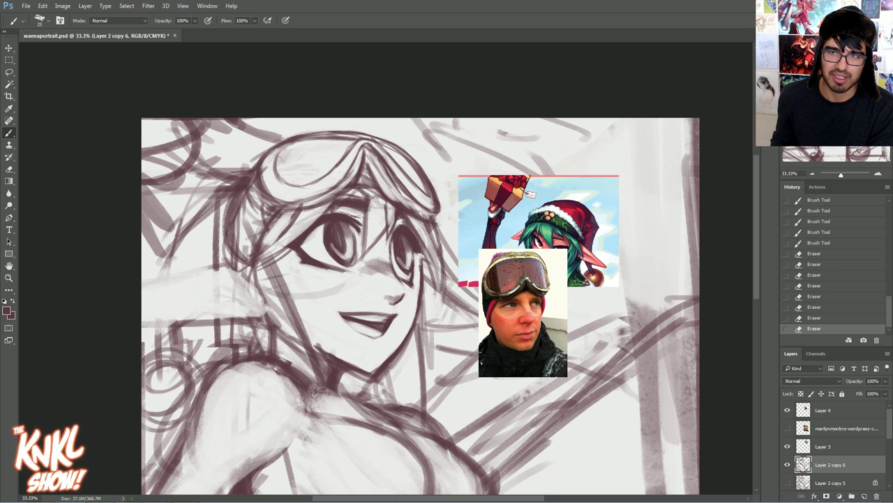
- Draw the long pointed elf ear extending backwards from the near side of the head
{"action": "left_click_drag", "start_coordinate": [349, 293], "coordinate": [402, 218]}
{"action": "left_click_drag", "start_coordinate": [300, 185], "coordinate": [194, 263]}
{"action": "left_click_drag", "start_coordinate": [265, 254], "coordinate": [213, 279]}
{"action": "left_click_drag", "start_coordinate": [292, 246], "coordinate": [277, 257]}
{"action": "left_click_drag", "start_coordinate": [299, 248], "coordinate": [273, 261]}
{"action": "left_click_drag", "start_coordinate": [303, 249], "coordinate": [224, 279]}
{"action": "left_click_drag", "start_coordinate": [301, 246], "coordinate": [189, 284]}
{"action": "left_click_drag", "start_coordinate": [294, 191], "coordinate": [198, 268]}
{"action": "left_click_drag", "start_coordinate": [293, 190], "coordinate": [201, 275]}
- Add hair strands beyond the far cheek and refine the elf ear's outline and inner folds
{"action": "mouse_move", "coordinate": [506, 224]}
{"action": "left_mouse_down"}
{"action": "mouse_move", "coordinate": [491, 224]}
{"action": "mouse_move", "coordinate": [483, 280]}
{"action": "mouse_move", "coordinate": [444, 306]}
{"action": "mouse_move", "coordinate": [479, 309]}
{"action": "left_mouse_up"}
{"action": "left_click_drag", "start_coordinate": [517, 205], "coordinate": [465, 277]}
{"action": "mouse_move", "coordinate": [308, 242]}
{"action": "left_mouse_down"}
{"action": "mouse_move", "coordinate": [201, 293]}
{"action": "mouse_move", "coordinate": [206, 282]}
{"action": "left_mouse_up"}
{"action": "mouse_move", "coordinate": [292, 235]}
{"action": "left_mouse_down"}
{"action": "mouse_move", "coordinate": [205, 271]}
{"action": "mouse_move", "coordinate": [243, 255]}
{"action": "left_mouse_up"}
{"action": "left_click_drag", "start_coordinate": [285, 208], "coordinate": [276, 226]}
{"action": "key", "text": "bracketright"}
{"action": "mouse_move", "coordinate": [296, 232]}
{"action": "left_mouse_down"}
{"action": "mouse_move", "coordinate": [278, 209]}
{"action": "mouse_move", "coordinate": [289, 225]}
{"action": "left_mouse_up"}
{"action": "mouse_move", "coordinate": [273, 212]}
{"action": "left_mouse_down"}
{"action": "mouse_move", "coordinate": [286, 224]}
{"action": "mouse_move", "coordinate": [260, 224]}
{"action": "left_mouse_up"}
{"action": "key", "text": "bracketleft"}
{"action": "left_click_drag", "start_coordinate": [284, 212], "coordinate": [196, 272]}
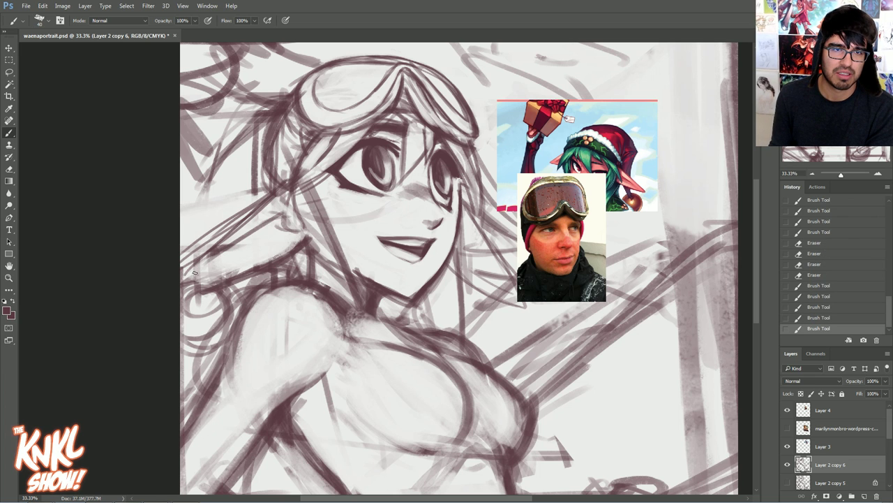
- Draw a hair strand sweeping over the near cheek and a long sidelock running down to the jaw
{"action": "mouse_move", "coordinate": [284, 214]}
{"action": "left_mouse_down"}
{"action": "mouse_move", "coordinate": [302, 229]}
{"action": "mouse_move", "coordinate": [292, 224]}
{"action": "mouse_move", "coordinate": [358, 225]}
{"action": "left_mouse_up"}
{"action": "left_click_drag", "start_coordinate": [311, 173], "coordinate": [360, 224]}
{"action": "key", "text": "bracketleft"}
{"action": "key", "text": "bracketleft"}
{"action": "left_click_drag", "start_coordinate": [342, 202], "coordinate": [357, 220]}
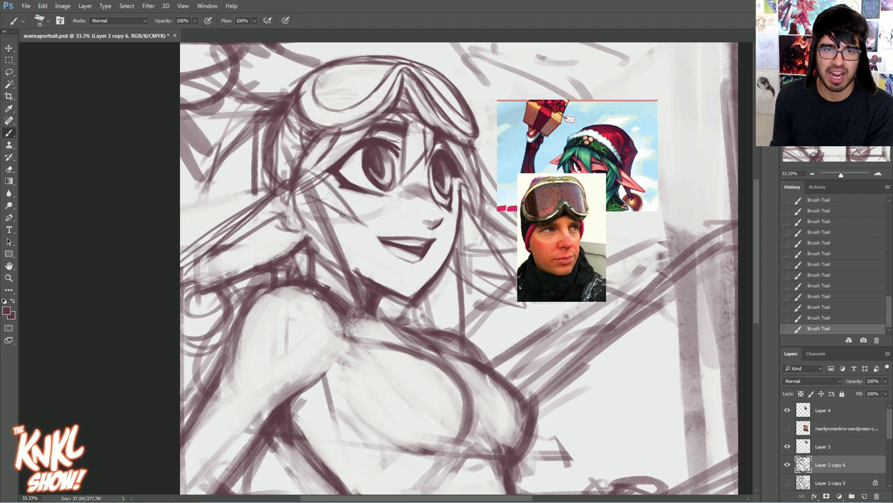
{"action": "mouse_move", "coordinate": [315, 194]}
{"action": "left_mouse_down"}
{"action": "mouse_move", "coordinate": [361, 252]}
{"action": "mouse_move", "coordinate": [363, 274]}
{"action": "left_mouse_up"}
{"action": "left_click_drag", "start_coordinate": [324, 193], "coordinate": [364, 289]}
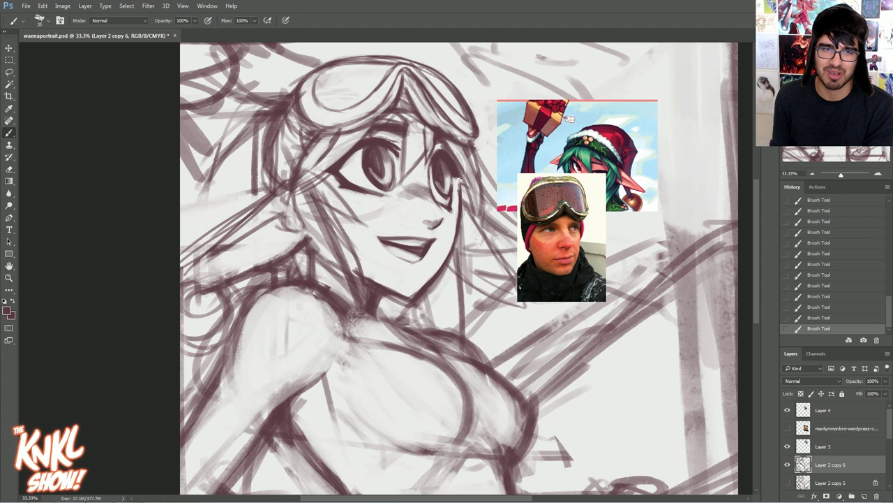
- Undo and redo the latest sidelock strokes to compare the sketch with and without them
{"action": "key", "text": "ctrl+alt+z"}
{"action": "key", "text": "ctrl+alt+z"}
{"action": "key", "text": "ctrl+alt+z"}
{"action": "key", "text": "ctrl+alt+z"}
{"action": "key", "text": "ctrl+shift+z"}
{"action": "key", "text": "ctrl+shift+z"}
{"action": "key", "text": "ctrl+shift+z"}
{"action": "key", "text": "ctrl+shift+z"}
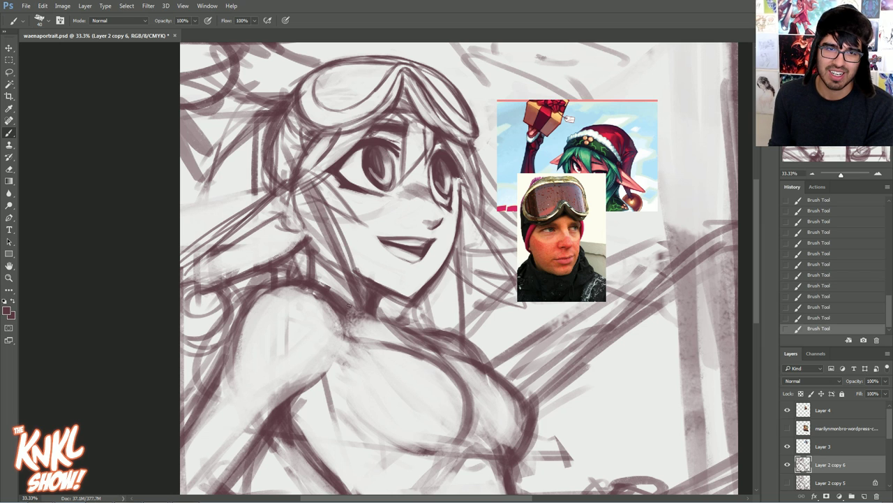
- Erase the construction lines inside the near-side sidelock, from the ear down to the neck
{"action": "left_click_drag", "start_coordinate": [354, 302], "coordinate": [321, 209]}
{"action": "left_click_drag", "start_coordinate": [347, 283], "coordinate": [315, 204]}
{"action": "left_click_drag", "start_coordinate": [341, 278], "coordinate": [300, 204]}
{"action": "left_click_drag", "start_coordinate": [335, 249], "coordinate": [311, 201]}
{"action": "left_click_drag", "start_coordinate": [346, 269], "coordinate": [327, 233]}
{"action": "left_click_drag", "start_coordinate": [347, 298], "coordinate": [320, 237]}
{"action": "left_click_drag", "start_coordinate": [342, 278], "coordinate": [303, 203]}
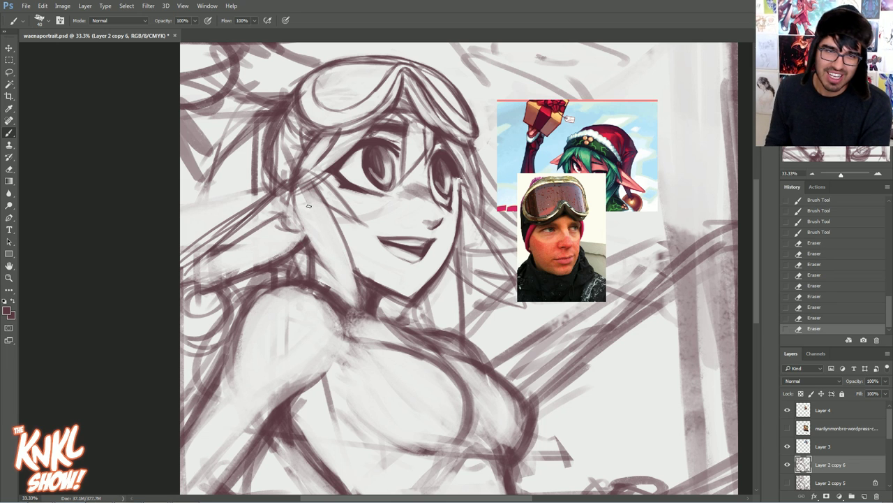
- Draw the sidelock's back edge from the ear down to the shoulder
{"action": "left_click_drag", "start_coordinate": [283, 189], "coordinate": [327, 278]}
{"action": "left_click_drag", "start_coordinate": [287, 197], "coordinate": [332, 290]}
{"action": "left_click_drag", "start_coordinate": [317, 254], "coordinate": [349, 302]}
{"action": "left_click_drag", "start_coordinate": [304, 247], "coordinate": [320, 283]}
- Draw the far-side sidelock hanging beside the cheek and tapering to a point above the chest
{"action": "left_click_drag", "start_coordinate": [457, 208], "coordinate": [471, 237]}
{"action": "left_click_drag", "start_coordinate": [458, 190], "coordinate": [482, 265]}
{"action": "left_click_drag", "start_coordinate": [458, 220], "coordinate": [475, 249]}
{"action": "key", "text": "["}
{"action": "mouse_move", "coordinate": [461, 219]}
{"action": "left_mouse_down"}
{"action": "mouse_move", "coordinate": [475, 280]}
{"action": "mouse_move", "coordinate": [471, 307]}
{"action": "left_mouse_up"}
{"action": "left_click_drag", "start_coordinate": [473, 241], "coordinate": [460, 331]}
{"action": "left_click_drag", "start_coordinate": [436, 275], "coordinate": [465, 332]}
{"action": "left_click_drag", "start_coordinate": [464, 292], "coordinate": [441, 329]}
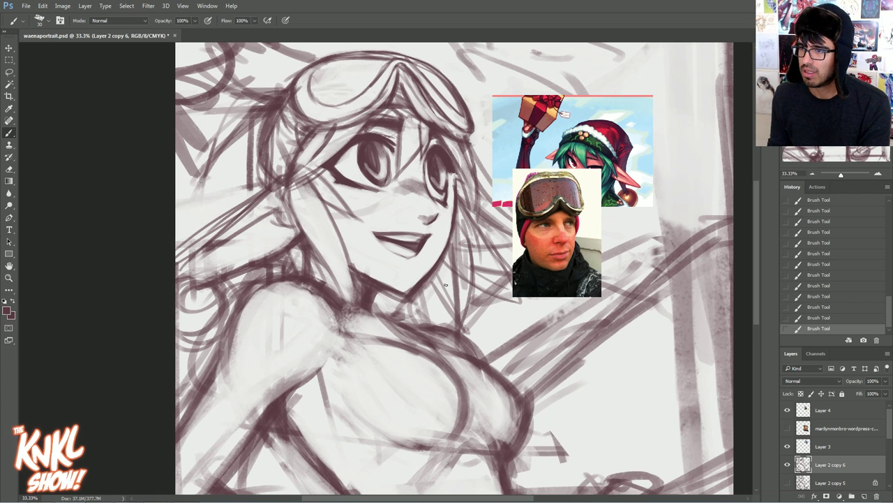
{"action": "left_click_drag", "start_coordinate": [437, 278], "coordinate": [468, 336]}
{"action": "left_click_drag", "start_coordinate": [473, 250], "coordinate": [472, 337]}
{"action": "left_click_drag", "start_coordinate": [470, 333], "coordinate": [467, 227]}
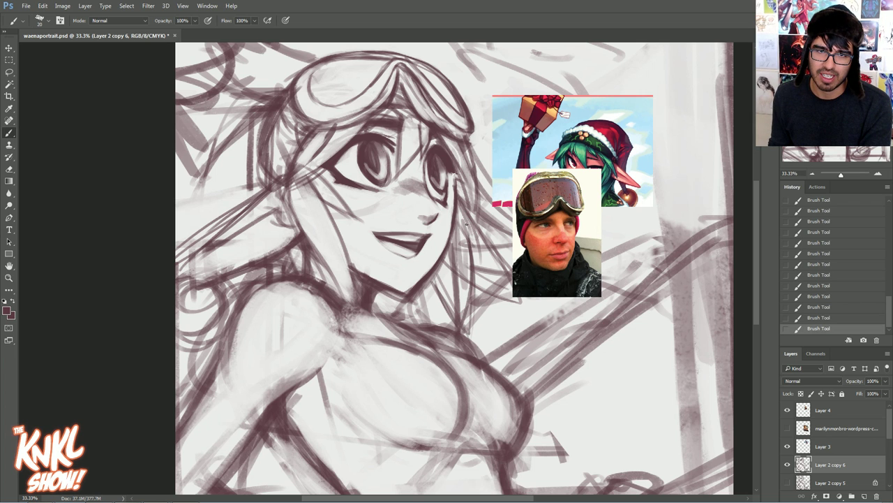
- Clean up the far-side sidelock and add strands falling from under the goggles along the far cheek
{"action": "mouse_move", "coordinate": [456, 263]}
{"action": "left_mouse_down"}
{"action": "mouse_move", "coordinate": [447, 285]}
{"action": "mouse_move", "coordinate": [456, 307]}
{"action": "mouse_move", "coordinate": [463, 236]}
{"action": "mouse_move", "coordinate": [453, 282]}
{"action": "left_mouse_up"}
{"action": "mouse_move", "coordinate": [460, 223]}
{"action": "left_mouse_down"}
{"action": "mouse_move", "coordinate": [455, 261]}
{"action": "mouse_move", "coordinate": [467, 220]}
{"action": "left_mouse_up"}
{"action": "mouse_move", "coordinate": [466, 221]}
{"action": "left_mouse_down"}
{"action": "mouse_move", "coordinate": [461, 331]}
{"action": "mouse_move", "coordinate": [453, 251]}
{"action": "mouse_move", "coordinate": [470, 236]}
{"action": "mouse_move", "coordinate": [478, 265]}
{"action": "left_mouse_up"}
{"action": "key", "text": "b"}
{"action": "left_click_drag", "start_coordinate": [482, 217], "coordinate": [472, 248]}
{"action": "left_click_drag", "start_coordinate": [476, 194], "coordinate": [470, 216]}
{"action": "left_click_drag", "start_coordinate": [480, 176], "coordinate": [461, 224]}
{"action": "left_click_drag", "start_coordinate": [479, 188], "coordinate": [478, 221]}
{"action": "left_click_drag", "start_coordinate": [478, 148], "coordinate": [465, 210]}
{"action": "left_click_drag", "start_coordinate": [461, 175], "coordinate": [454, 204]}
{"action": "left_click_drag", "start_coordinate": [459, 171], "coordinate": [444, 268]}
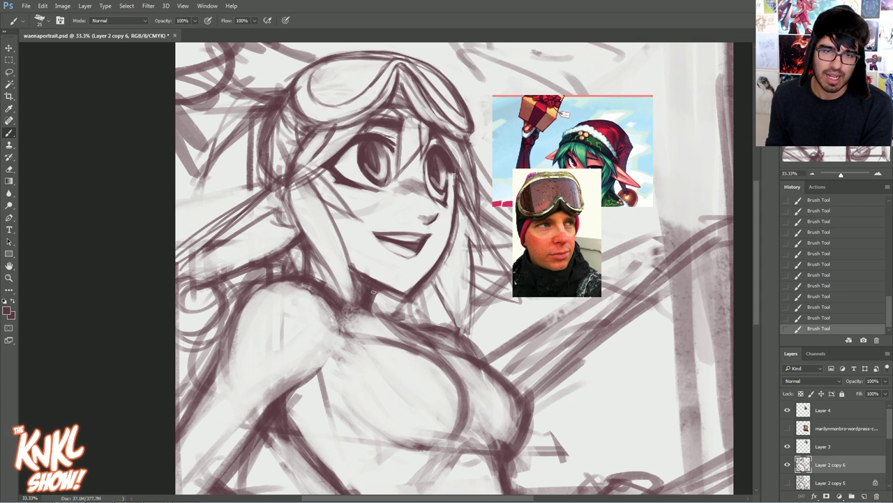
- Refine the neck lines under the jaw and darken the hair behind the near-side sidelock
{"action": "key", "text": "e"}
{"action": "left_click_drag", "start_coordinate": [301, 274], "coordinate": [303, 241]}
{"action": "mouse_move", "coordinate": [372, 285]}
{"action": "left_mouse_down"}
{"action": "mouse_move", "coordinate": [361, 307]}
{"action": "mouse_move", "coordinate": [387, 297]}
{"action": "mouse_move", "coordinate": [356, 279]}
{"action": "mouse_move", "coordinate": [388, 319]}
{"action": "left_mouse_up"}
{"action": "mouse_move", "coordinate": [385, 293]}
{"action": "left_mouse_down"}
{"action": "mouse_move", "coordinate": [395, 308]}
{"action": "mouse_move", "coordinate": [385, 318]}
{"action": "left_mouse_up"}
{"action": "left_click_drag", "start_coordinate": [358, 278], "coordinate": [386, 300]}
{"action": "key", "text": "["}
{"action": "mouse_move", "coordinate": [309, 242]}
{"action": "left_mouse_down"}
{"action": "mouse_move", "coordinate": [317, 279]}
{"action": "mouse_move", "coordinate": [305, 238]}
{"action": "left_mouse_up"}
{"action": "left_click_drag", "start_coordinate": [316, 279], "coordinate": [306, 242]}
{"action": "key", "text": "bracketright"}
{"action": "left_click_drag", "start_coordinate": [382, 290], "coordinate": [384, 311]}
{"action": "left_click_drag", "start_coordinate": [323, 286], "coordinate": [318, 256]}
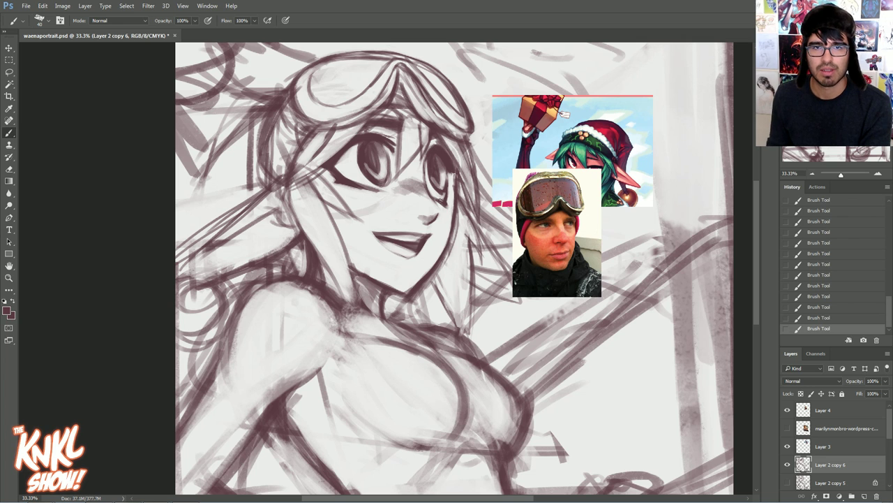
{"action": "left_click_drag", "start_coordinate": [384, 304], "coordinate": [391, 293]}
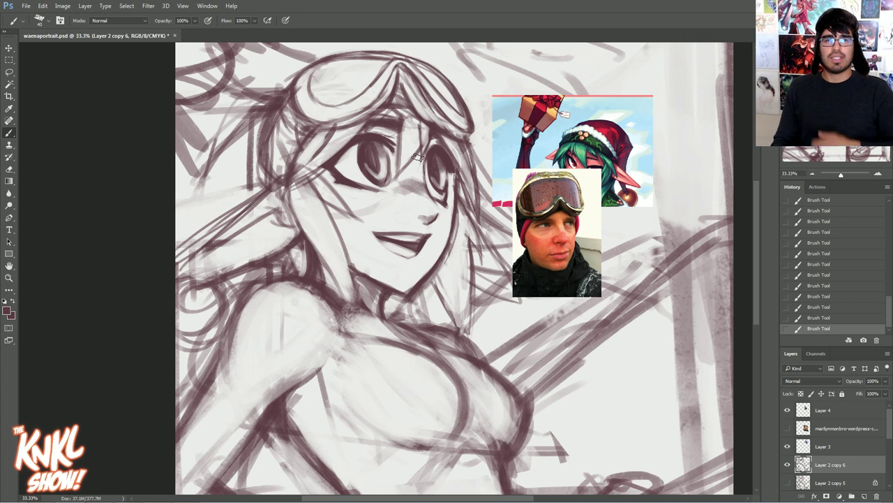
- Duplicate the sketch layer and hide the previous copy, Layer 2 copy 6
{"action": "key", "text": "ctrl+j"}
{"action": "left_click", "coordinate": [787, 482]}
{"action": "left_click", "coordinate": [811, 173]}
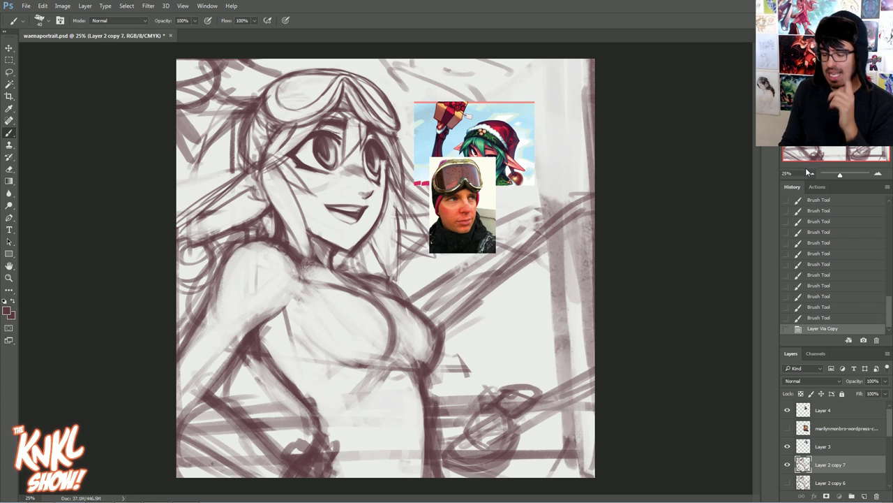
- Lasso the whole head with its hair and ear, scale it down to about 94.7%, shift it slightly, and deselect
{"action": "key", "text": "l"}
{"action": "mouse_move", "coordinate": [180, 255]}
{"action": "left_mouse_down"}
{"action": "mouse_move", "coordinate": [269, 232]}
{"action": "mouse_move", "coordinate": [353, 278]}
{"action": "mouse_move", "coordinate": [423, 292]}
{"action": "mouse_move", "coordinate": [503, 245]}
{"action": "mouse_move", "coordinate": [321, 53]}
{"action": "mouse_move", "coordinate": [194, 174]}
{"action": "mouse_move", "coordinate": [181, 209]}
{"action": "left_mouse_up"}
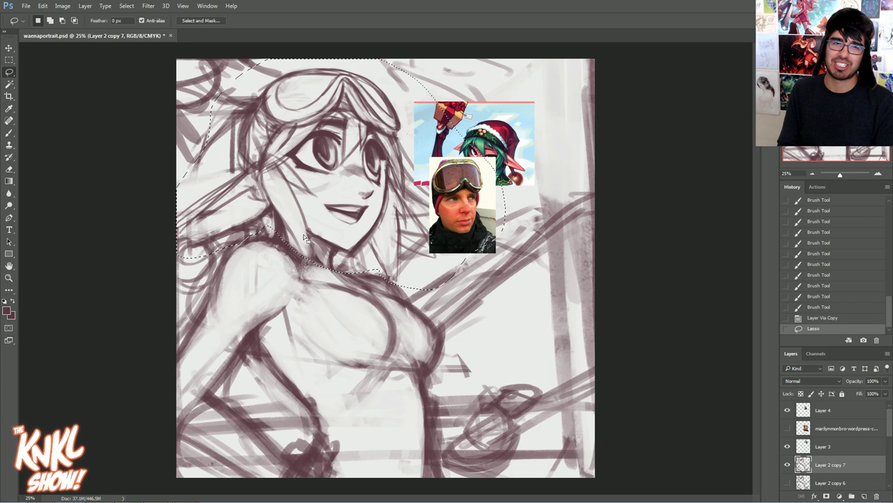
{"action": "key", "text": "ctrl+t"}
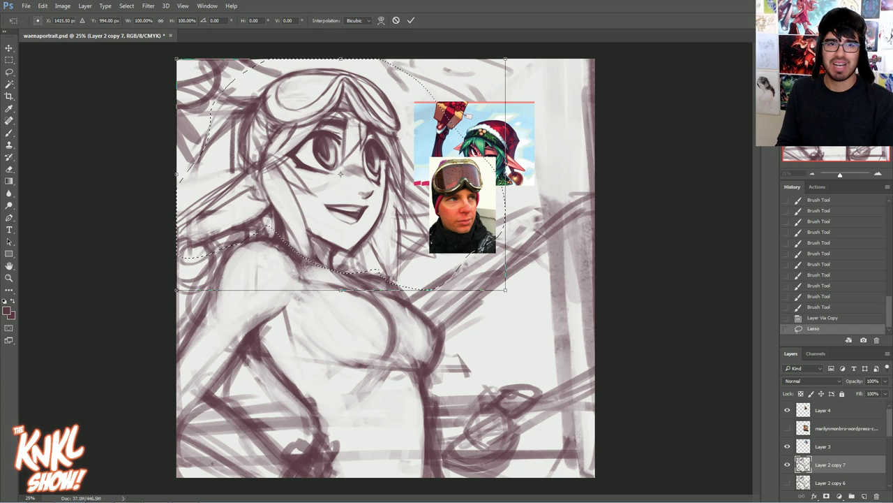
{"action": "left_click_drag", "start_coordinate": [507, 55], "coordinate": [497, 64]}
{"action": "left_click_drag", "start_coordinate": [454, 116], "coordinate": [448, 114]}
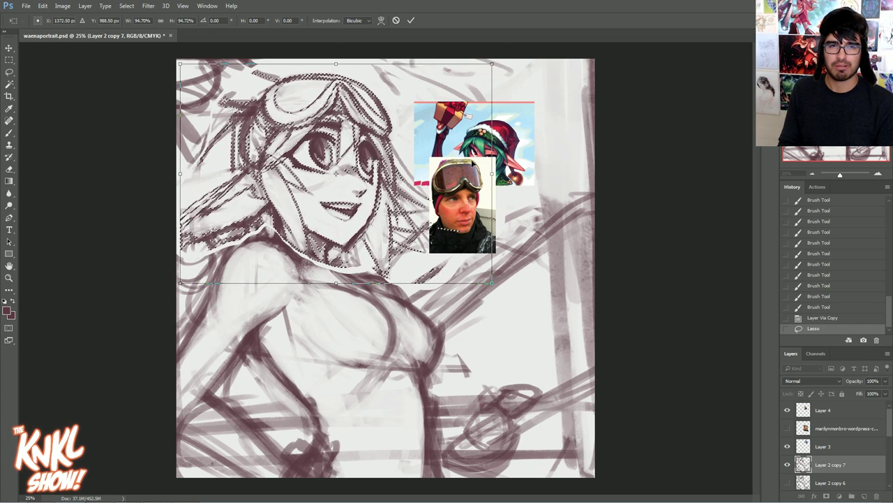
{"action": "key", "text": "Return"}
{"action": "key", "text": "ctrl+d"}
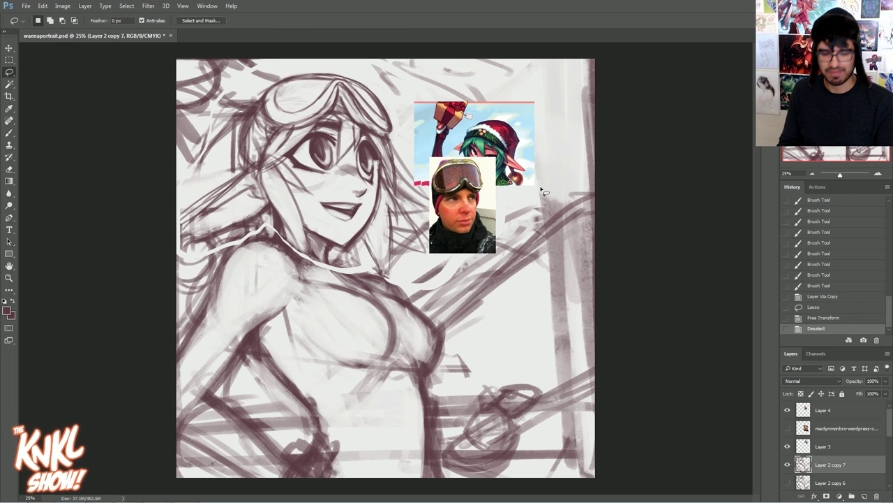
- Touch up the far eye's upper lid and the near iris, and revert the extra strokes on the far eye
{"action": "key", "text": "b"}
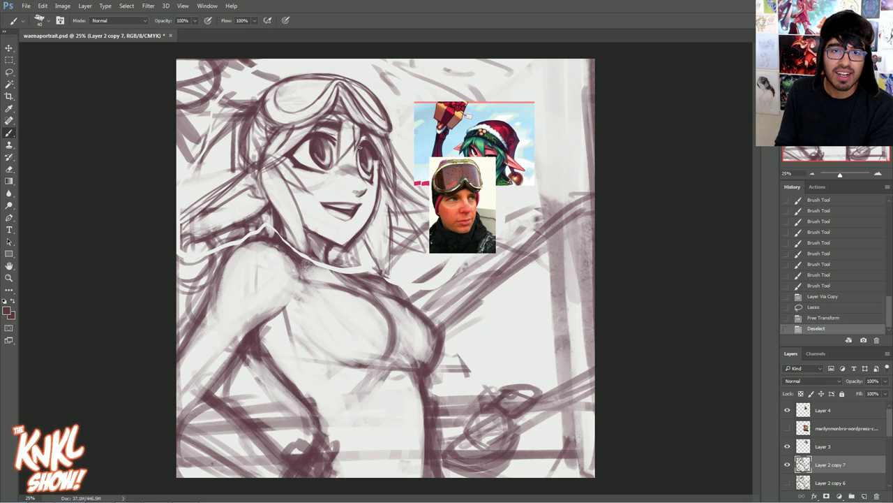
{"action": "key", "text": "["}
{"action": "mouse_move", "coordinate": [357, 162]}
{"action": "left_mouse_down"}
{"action": "mouse_move", "coordinate": [362, 172]}
{"action": "mouse_move", "coordinate": [365, 140]}
{"action": "left_mouse_up"}
{"action": "left_click_drag", "start_coordinate": [365, 140], "coordinate": [363, 143]}
{"action": "key", "text": "b"}
{"action": "left_click_drag", "start_coordinate": [360, 145], "coordinate": [366, 140]}
{"action": "mouse_move", "coordinate": [363, 143]}
{"action": "left_mouse_down"}
{"action": "mouse_move", "coordinate": [335, 161]}
{"action": "mouse_move", "coordinate": [336, 139]}
{"action": "mouse_move", "coordinate": [330, 160]}
{"action": "mouse_move", "coordinate": [332, 152]}
{"action": "left_mouse_up"}
{"action": "key", "text": "e"}
{"action": "left_click_drag", "start_coordinate": [329, 141], "coordinate": [333, 144]}
{"action": "left_click_drag", "start_coordinate": [327, 136], "coordinate": [333, 137]}
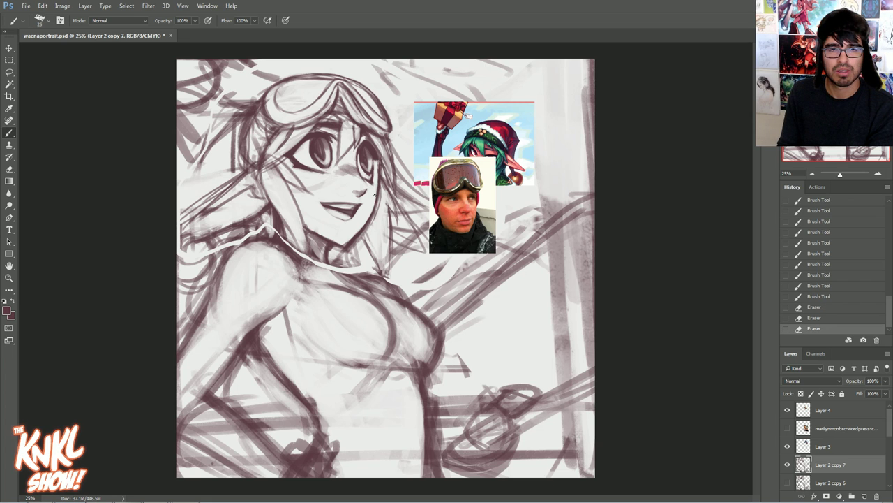
{"action": "left_click_drag", "start_coordinate": [358, 170], "coordinate": [373, 177]}
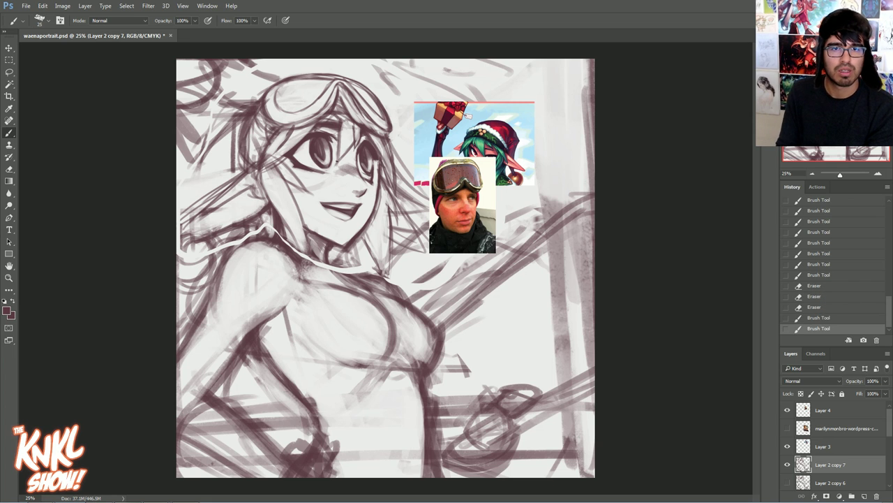
{"action": "left_click", "coordinate": [821, 306]}
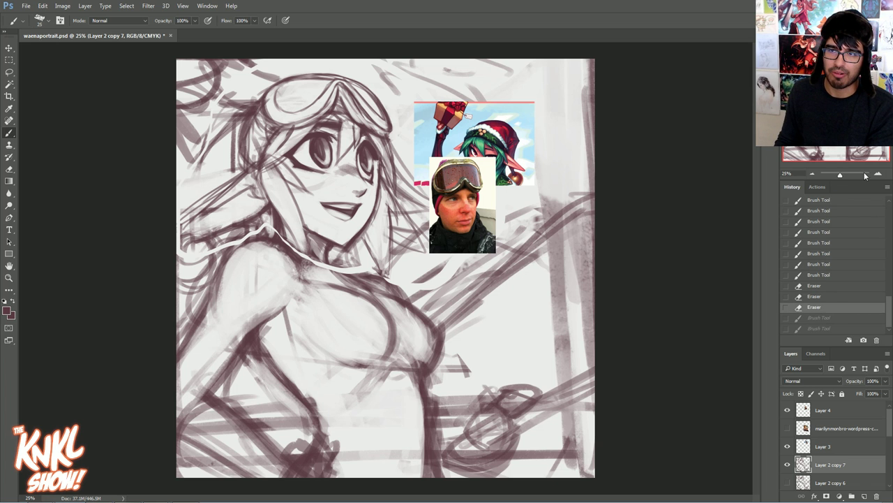
- Refine the near eye's iris and its upper lid with short strokes
{"action": "left_click", "coordinate": [878, 173]}
{"action": "left_click_drag", "start_coordinate": [348, 171], "coordinate": [364, 178]}
{"action": "left_click_drag", "start_coordinate": [344, 159], "coordinate": [366, 178]}
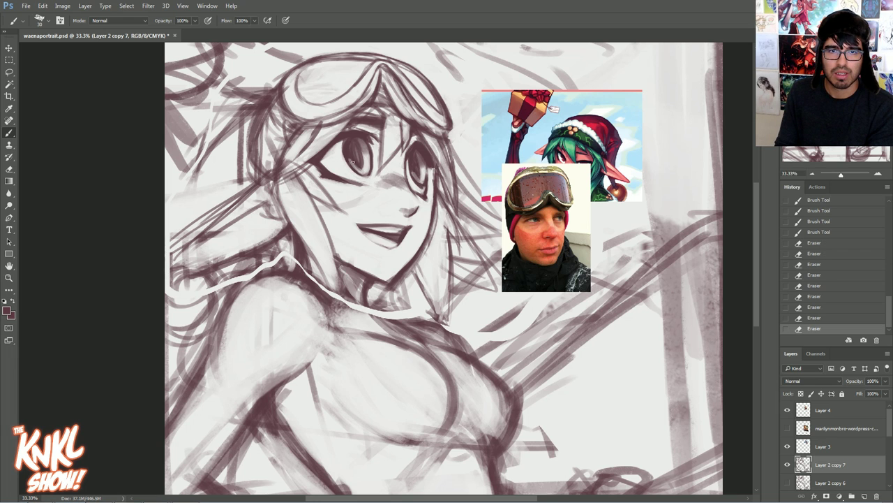
{"action": "left_click_drag", "start_coordinate": [362, 159], "coordinate": [375, 136]}
{"action": "left_click_drag", "start_coordinate": [358, 132], "coordinate": [376, 137]}
{"action": "left_click_drag", "start_coordinate": [360, 133], "coordinate": [375, 135]}
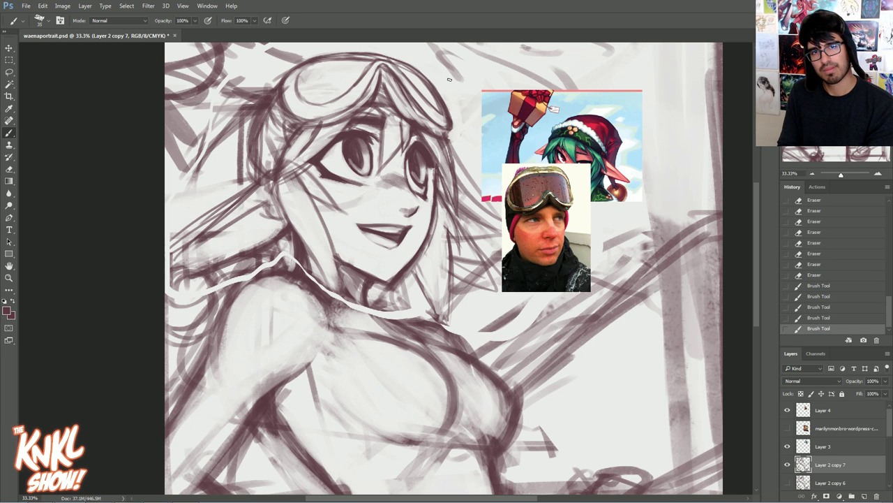
- Touch up the open mouth, reworking its interior, lower lip line and near corner
{"action": "key", "text": "bracketright"}
{"action": "key", "text": "bracketright"}
{"action": "left_click_drag", "start_coordinate": [368, 235], "coordinate": [393, 244]}
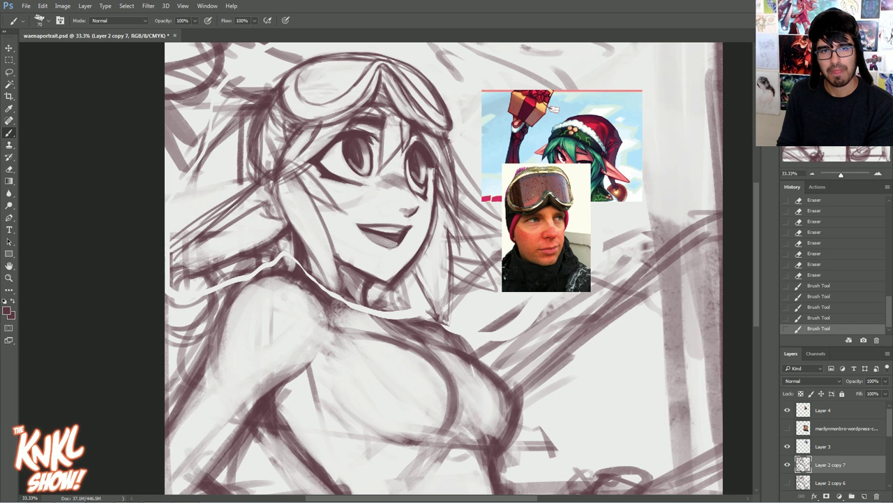
{"action": "left_click_drag", "start_coordinate": [372, 229], "coordinate": [391, 230]}
{"action": "left_click_drag", "start_coordinate": [381, 230], "coordinate": [395, 227]}
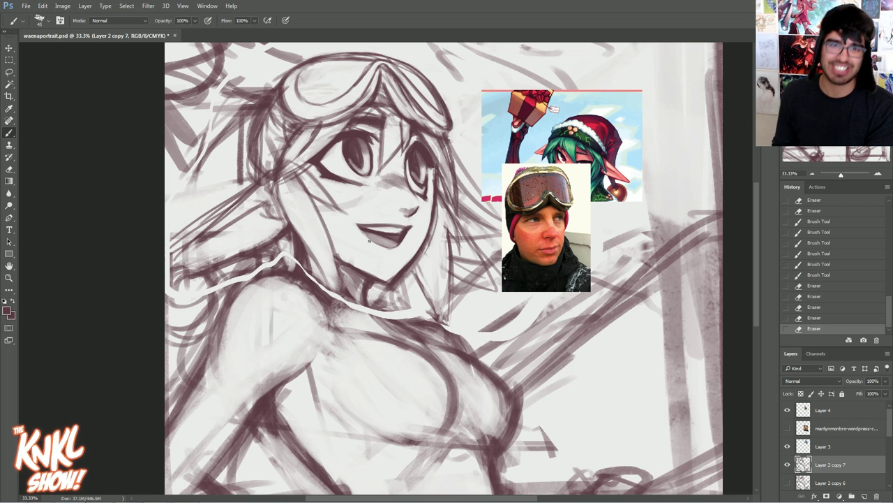
{"action": "left_click_drag", "start_coordinate": [377, 241], "coordinate": [369, 236]}
{"action": "left_click_drag", "start_coordinate": [358, 239], "coordinate": [366, 223]}
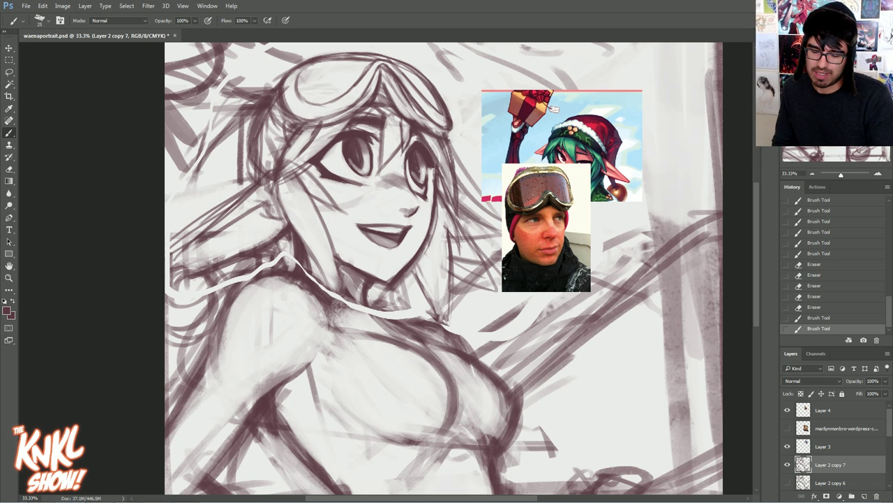
- Rework the bangs between the eyes and the far eye's brow and upper lid
{"action": "left_click_drag", "start_coordinate": [417, 139], "coordinate": [417, 142]}
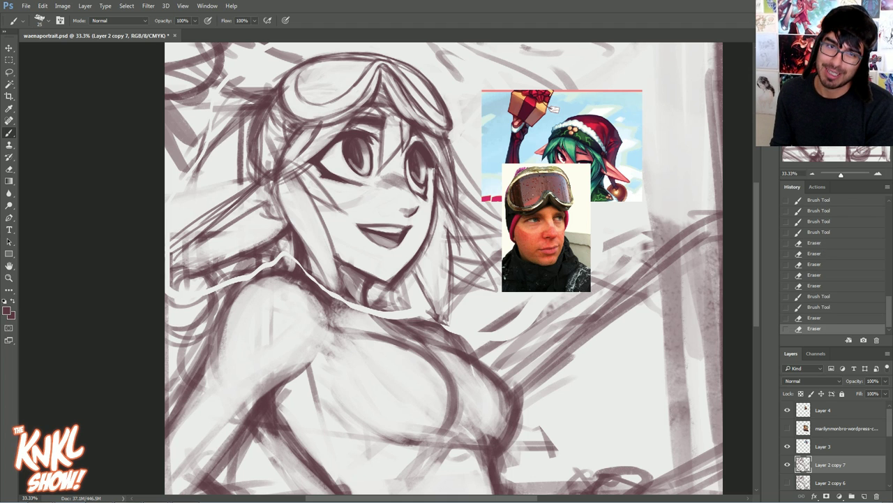
{"action": "left_click_drag", "start_coordinate": [383, 123], "coordinate": [384, 128]}
{"action": "mouse_move", "coordinate": [382, 121]}
{"action": "left_mouse_down"}
{"action": "mouse_move", "coordinate": [417, 153]}
{"action": "mouse_move", "coordinate": [430, 137]}
{"action": "left_mouse_up"}
{"action": "left_click_drag", "start_coordinate": [420, 133], "coordinate": [432, 140]}
{"action": "left_click_drag", "start_coordinate": [426, 135], "coordinate": [437, 148]}
{"action": "left_click_drag", "start_coordinate": [430, 140], "coordinate": [435, 145]}
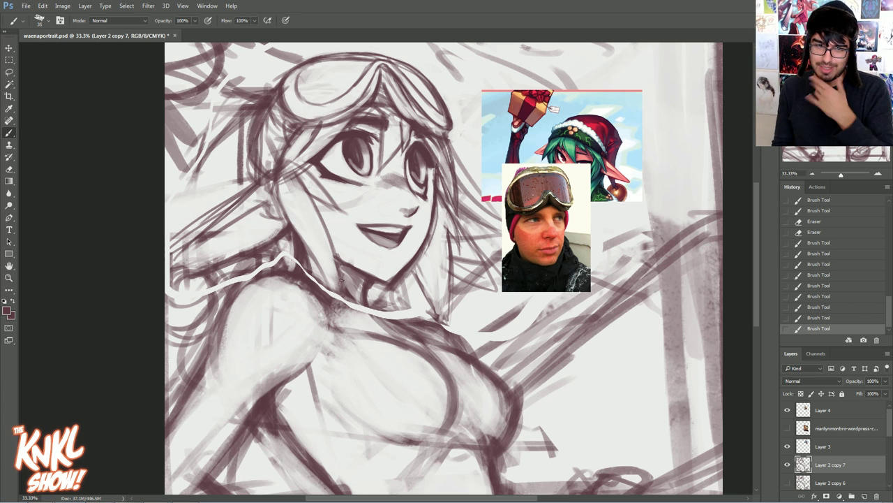
- Redraw the near-side sidelock's tip and the neck beside it, covering the white gap left below the jaw
{"action": "left_click_drag", "start_coordinate": [334, 250], "coordinate": [344, 320]}
{"action": "left_click_drag", "start_coordinate": [321, 266], "coordinate": [340, 302]}
{"action": "mouse_move", "coordinate": [309, 248]}
{"action": "left_mouse_down"}
{"action": "mouse_move", "coordinate": [341, 305]}
{"action": "mouse_move", "coordinate": [313, 273]}
{"action": "left_mouse_up"}
{"action": "key", "text": "bracketright"}
{"action": "left_click_drag", "start_coordinate": [332, 304], "coordinate": [304, 264]}
{"action": "left_click_drag", "start_coordinate": [345, 288], "coordinate": [371, 326]}
{"action": "left_click_drag", "start_coordinate": [350, 291], "coordinate": [348, 318]}
{"action": "mouse_move", "coordinate": [340, 282]}
{"action": "left_mouse_down"}
{"action": "mouse_move", "coordinate": [349, 306]}
{"action": "mouse_move", "coordinate": [307, 266]}
{"action": "mouse_move", "coordinate": [302, 245]}
{"action": "mouse_move", "coordinate": [306, 260]}
{"action": "left_mouse_up"}
- Redraw the line from the neck base across the upper chest, clean up the neck area, and save the file
{"action": "key", "text": "b"}
{"action": "mouse_move", "coordinate": [365, 298]}
{"action": "left_mouse_down"}
{"action": "mouse_move", "coordinate": [427, 337]}
{"action": "mouse_move", "coordinate": [395, 316]}
{"action": "left_mouse_up"}
{"action": "left_click_drag", "start_coordinate": [398, 315], "coordinate": [418, 331]}
{"action": "left_click_drag", "start_coordinate": [377, 311], "coordinate": [402, 326]}
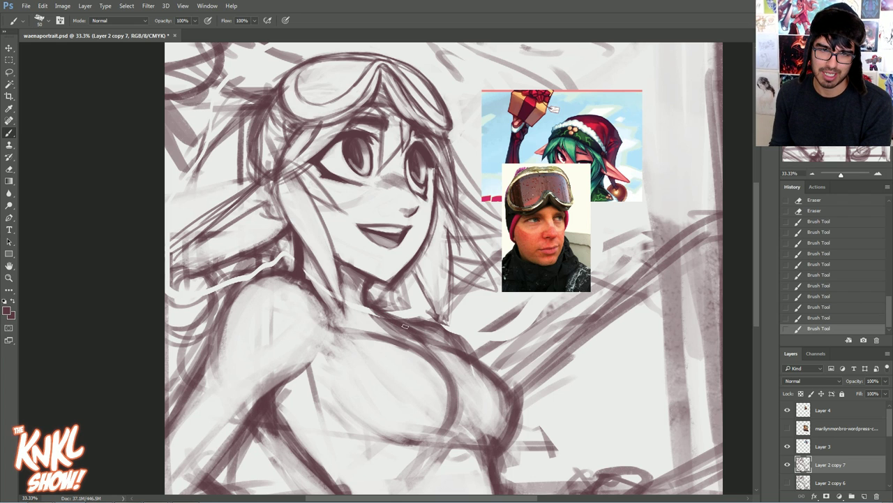
{"action": "key", "text": "]"}
{"action": "mouse_move", "coordinate": [332, 306]}
{"action": "left_mouse_down"}
{"action": "mouse_move", "coordinate": [377, 318]}
{"action": "mouse_move", "coordinate": [360, 284]}
{"action": "mouse_move", "coordinate": [392, 269]}
{"action": "left_mouse_up"}
{"action": "key", "text": "e"}
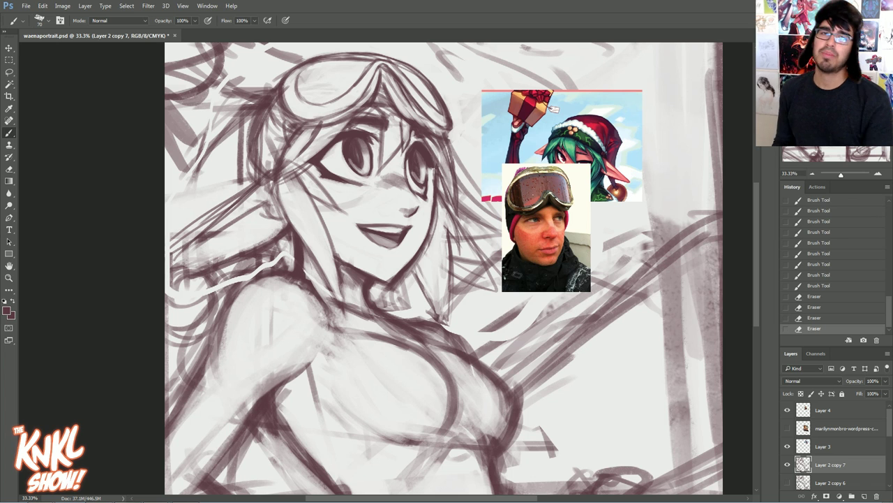
{"action": "key", "text": "ctrl+s"}
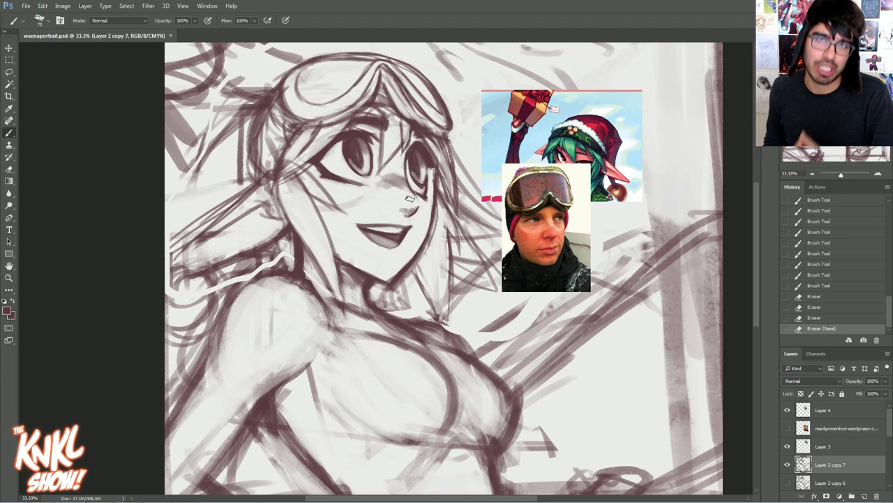
{"action": "left_click", "coordinate": [26, 5]}
{"action": "left_click", "coordinate": [463, 23]}
- Redraw the upper and lower outlines of the near elf ear out to its tip using a smaller brush
{"action": "left_click_drag", "start_coordinate": [447, 279], "coordinate": [471, 243]}
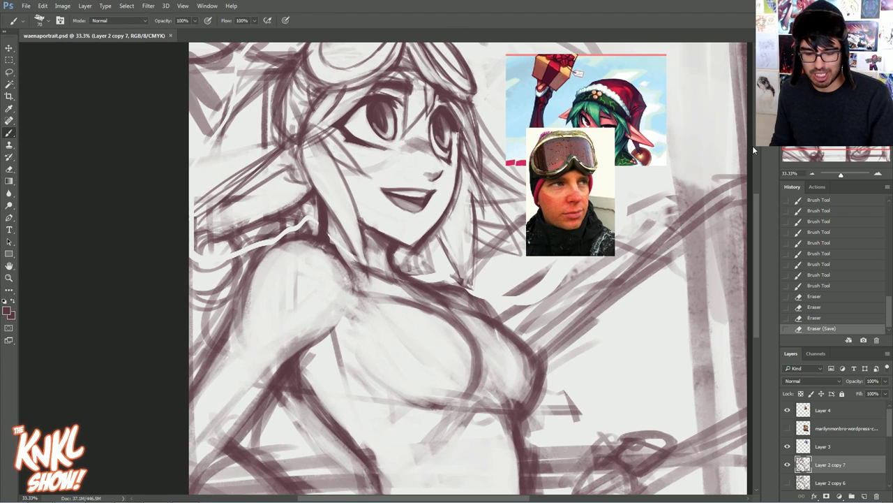
{"action": "key", "text": "bracketleft"}
{"action": "key", "text": "bracketleft"}
{"action": "left_click_drag", "start_coordinate": [283, 153], "coordinate": [187, 212]}
{"action": "mouse_move", "coordinate": [258, 164]}
{"action": "left_mouse_down"}
{"action": "mouse_move", "coordinate": [165, 235]}
{"action": "mouse_move", "coordinate": [196, 224]}
{"action": "left_mouse_up"}
{"action": "left_click_drag", "start_coordinate": [271, 222], "coordinate": [197, 247]}
{"action": "left_click_drag", "start_coordinate": [265, 223], "coordinate": [188, 251]}
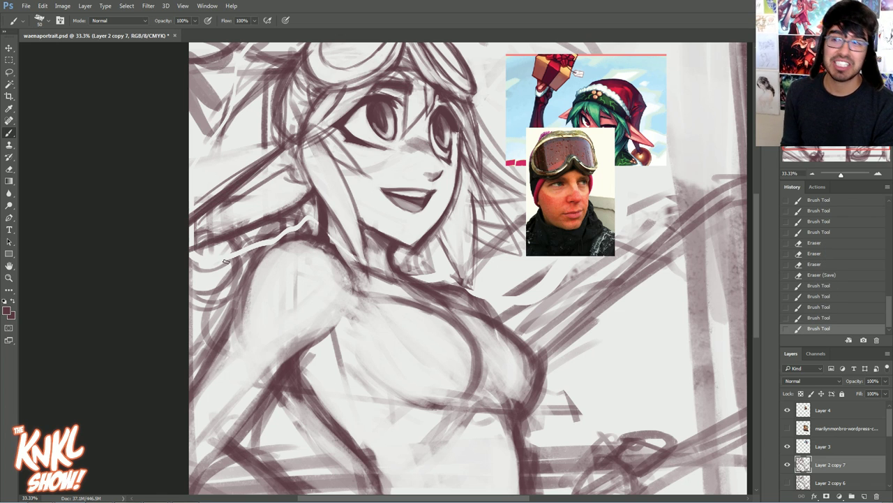
- Erase the stray sketch lines inside and around the near elf ear
{"action": "key", "text": "e"}
{"action": "left_click_drag", "start_coordinate": [245, 192], "coordinate": [210, 215]}
{"action": "mouse_move", "coordinate": [255, 176]}
{"action": "left_mouse_down"}
{"action": "mouse_move", "coordinate": [201, 218]}
{"action": "mouse_move", "coordinate": [252, 177]}
{"action": "left_mouse_up"}
{"action": "mouse_move", "coordinate": [274, 167]}
{"action": "left_mouse_down"}
{"action": "mouse_move", "coordinate": [194, 225]}
{"action": "mouse_move", "coordinate": [276, 169]}
{"action": "mouse_move", "coordinate": [297, 166]}
{"action": "left_mouse_up"}
{"action": "left_click_drag", "start_coordinate": [298, 163], "coordinate": [254, 174]}
{"action": "mouse_move", "coordinate": [275, 160]}
{"action": "left_mouse_down"}
{"action": "mouse_move", "coordinate": [203, 216]}
{"action": "mouse_move", "coordinate": [194, 240]}
{"action": "left_mouse_up"}
{"action": "left_click_drag", "start_coordinate": [247, 221], "coordinate": [196, 239]}
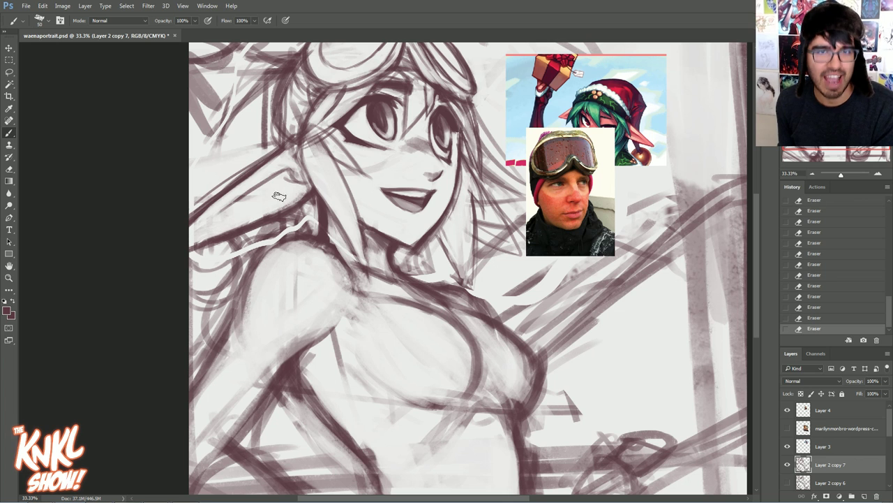
- Sharpen the pointed shape jutting out behind the far-side hair and erase the loose lines around it
{"action": "left_click_drag", "start_coordinate": [494, 229], "coordinate": [460, 264]}
{"action": "key", "text": "["}
{"action": "left_click_drag", "start_coordinate": [439, 236], "coordinate": [479, 286]}
{"action": "left_click_drag", "start_coordinate": [440, 265], "coordinate": [483, 287]}
{"action": "left_click_drag", "start_coordinate": [458, 247], "coordinate": [481, 286]}
{"action": "mouse_move", "coordinate": [444, 218]}
{"action": "left_mouse_down"}
{"action": "mouse_move", "coordinate": [484, 286]}
{"action": "mouse_move", "coordinate": [453, 250]}
{"action": "mouse_move", "coordinate": [448, 259]}
{"action": "left_mouse_up"}
{"action": "left_click_drag", "start_coordinate": [464, 272], "coordinate": [450, 262]}
{"action": "left_click_drag", "start_coordinate": [489, 287], "coordinate": [451, 224]}
{"action": "left_click_drag", "start_coordinate": [478, 265], "coordinate": [442, 209]}
{"action": "left_click_drag", "start_coordinate": [467, 248], "coordinate": [450, 220]}
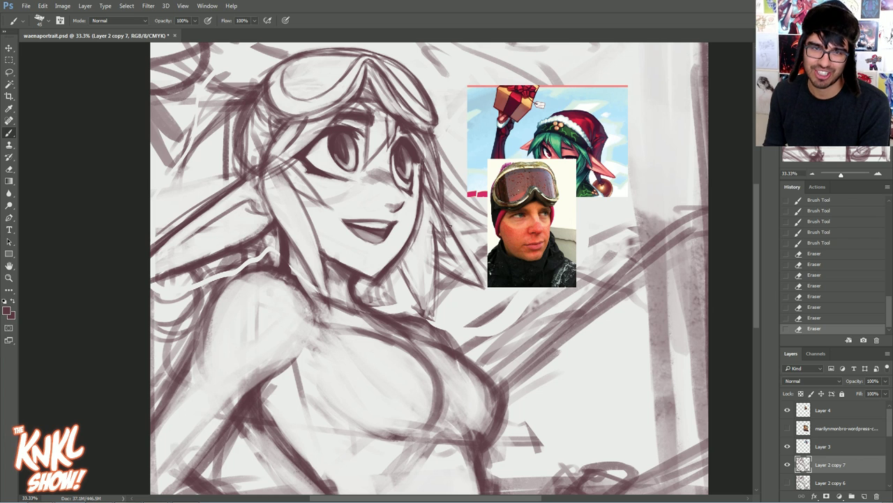
- Refine the outer edge of the far-side hair and clean up the goggles' far corner above it
{"action": "mouse_move", "coordinate": [440, 209]}
{"action": "left_mouse_down"}
{"action": "mouse_move", "coordinate": [460, 246]}
{"action": "mouse_move", "coordinate": [441, 212]}
{"action": "left_mouse_up"}
{"action": "mouse_move", "coordinate": [425, 171]}
{"action": "left_mouse_down"}
{"action": "mouse_move", "coordinate": [444, 208]}
{"action": "mouse_move", "coordinate": [432, 176]}
{"action": "left_mouse_up"}
{"action": "mouse_move", "coordinate": [416, 146]}
{"action": "left_mouse_down"}
{"action": "mouse_move", "coordinate": [444, 210]}
{"action": "mouse_move", "coordinate": [443, 189]}
{"action": "left_mouse_up"}
{"action": "left_click_drag", "start_coordinate": [429, 139], "coordinate": [445, 193]}
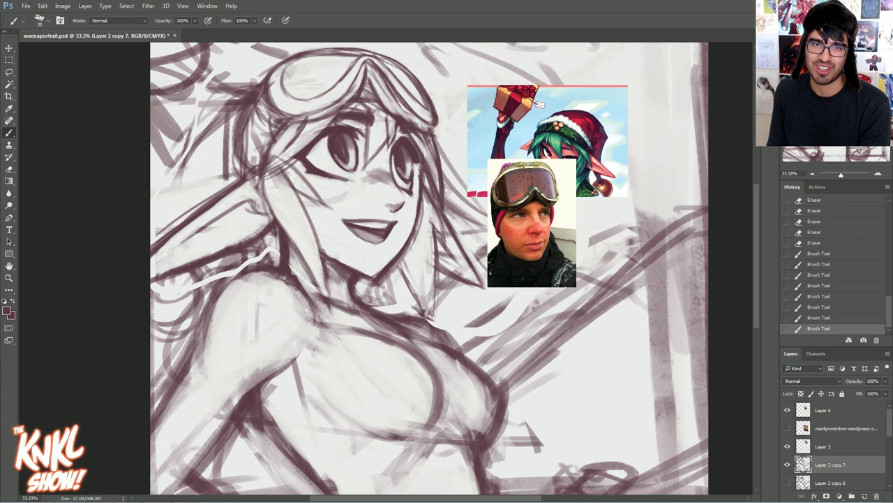
{"action": "left_click_drag", "start_coordinate": [430, 127], "coordinate": [439, 131]}
{"action": "left_click_drag", "start_coordinate": [437, 117], "coordinate": [435, 129]}
{"action": "mouse_move", "coordinate": [432, 121]}
{"action": "left_mouse_down"}
{"action": "mouse_move", "coordinate": [440, 125]}
{"action": "mouse_move", "coordinate": [430, 123]}
{"action": "left_mouse_up"}
{"action": "mouse_move", "coordinate": [438, 106]}
{"action": "left_mouse_down"}
{"action": "mouse_move", "coordinate": [432, 122]}
{"action": "mouse_move", "coordinate": [420, 113]}
{"action": "mouse_move", "coordinate": [437, 131]}
{"action": "mouse_move", "coordinate": [440, 122]}
{"action": "left_mouse_up"}
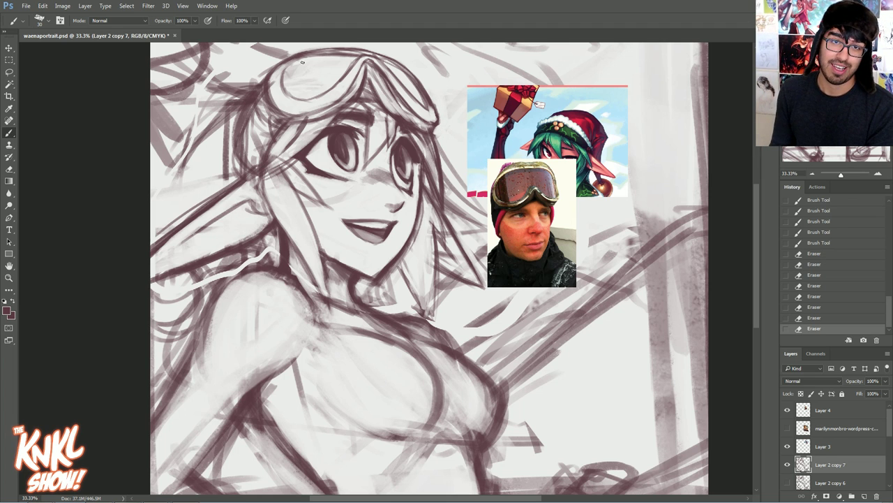
- Redraw the top outline of the head and the upper rim of the ski goggles
{"action": "left_click_drag", "start_coordinate": [284, 70], "coordinate": [308, 59]}
{"action": "left_click_drag", "start_coordinate": [286, 71], "coordinate": [366, 47]}
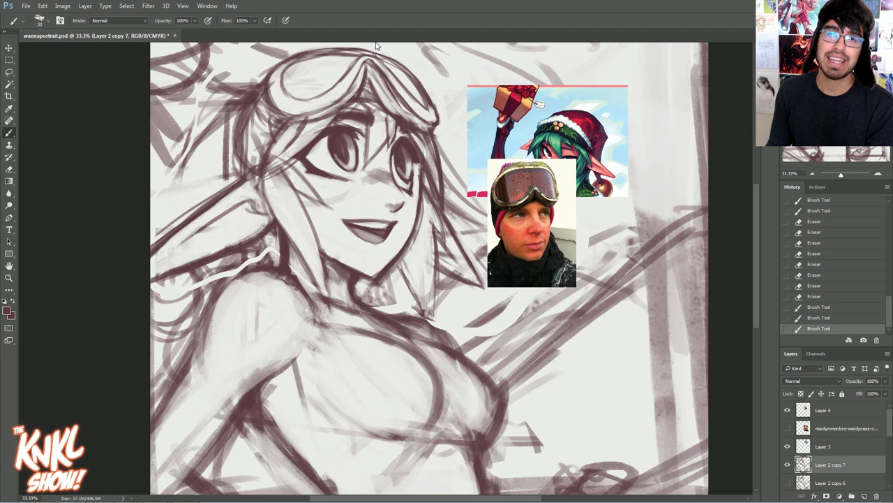
{"action": "mouse_move", "coordinate": [286, 77]}
{"action": "left_mouse_down"}
{"action": "mouse_move", "coordinate": [333, 55]}
{"action": "mouse_move", "coordinate": [355, 58]}
{"action": "left_mouse_up"}
{"action": "mouse_move", "coordinate": [332, 56]}
{"action": "left_mouse_down"}
{"action": "mouse_move", "coordinate": [355, 52]}
{"action": "mouse_move", "coordinate": [290, 62]}
{"action": "mouse_move", "coordinate": [332, 52]}
{"action": "left_mouse_up"}
{"action": "left_click_drag", "start_coordinate": [308, 56], "coordinate": [356, 52]}
{"action": "mouse_move", "coordinate": [322, 58]}
{"action": "left_mouse_down"}
{"action": "mouse_move", "coordinate": [377, 53]}
{"action": "mouse_move", "coordinate": [356, 51]}
{"action": "mouse_move", "coordinate": [406, 60]}
{"action": "mouse_move", "coordinate": [395, 60]}
{"action": "left_mouse_up"}
{"action": "left_click_drag", "start_coordinate": [378, 70], "coordinate": [391, 60]}
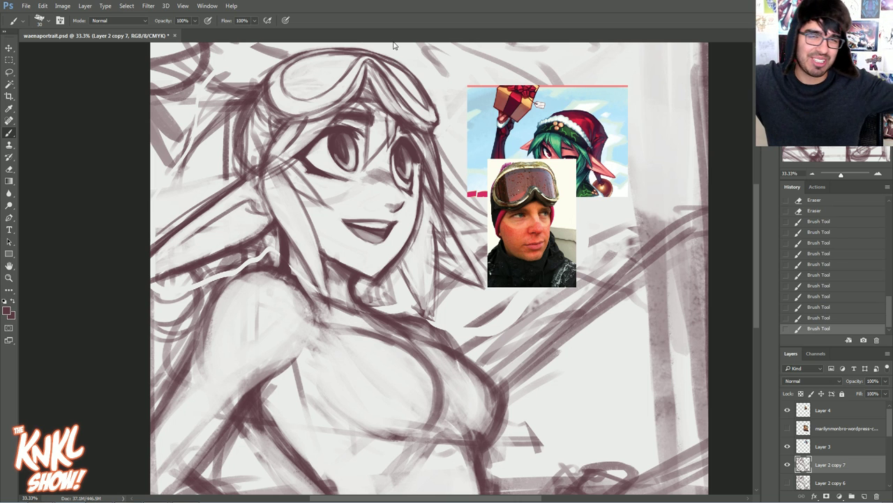
- Move the goggles reference photo on Layer 4 clear of the elf reference, then reselect Layer 2 copy 7
{"action": "left_click_drag", "start_coordinate": [418, 280], "coordinate": [463, 277]}
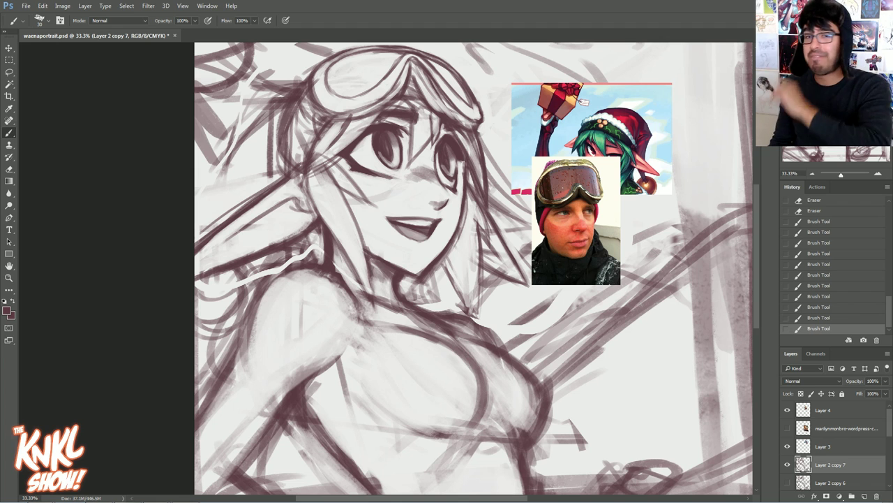
{"action": "left_click", "coordinate": [824, 412]}
{"action": "left_click", "coordinate": [787, 410]}
{"action": "left_click", "coordinate": [788, 410]}
{"action": "key", "text": "v"}
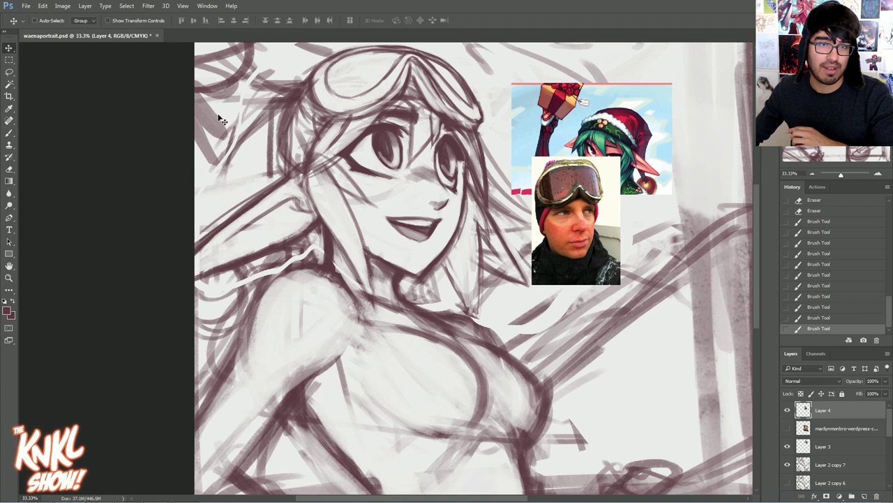
{"action": "left_click_drag", "start_coordinate": [565, 225], "coordinate": [630, 281]}
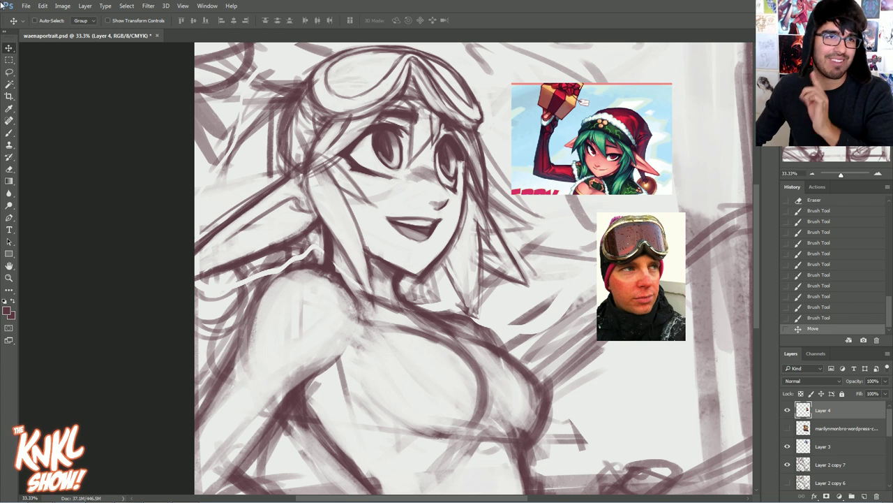
{"action": "left_click", "coordinate": [824, 465]}
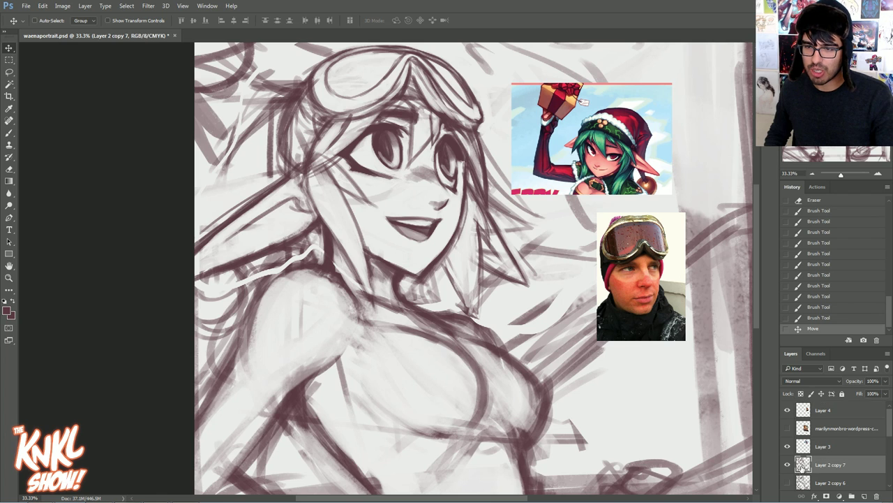
- Clean up and redraw the near-side jawline and the sidelock edge beside it with the brush
{"action": "key", "text": "b"}
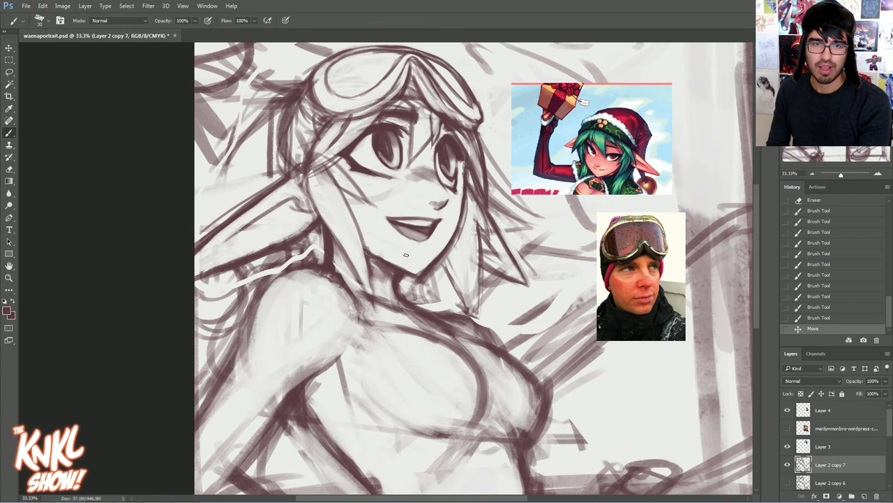
{"action": "left_click_drag", "start_coordinate": [390, 260], "coordinate": [369, 249]}
{"action": "mouse_move", "coordinate": [370, 249]}
{"action": "left_mouse_down"}
{"action": "mouse_move", "coordinate": [388, 259]}
{"action": "mouse_move", "coordinate": [371, 250]}
{"action": "mouse_move", "coordinate": [378, 278]}
{"action": "left_mouse_up"}
{"action": "mouse_move", "coordinate": [372, 258]}
{"action": "left_mouse_down"}
{"action": "mouse_move", "coordinate": [379, 280]}
{"action": "mouse_move", "coordinate": [373, 249]}
{"action": "left_mouse_up"}
{"action": "left_click_drag", "start_coordinate": [368, 242], "coordinate": [373, 260]}
{"action": "left_click_drag", "start_coordinate": [375, 266], "coordinate": [380, 276]}
{"action": "mouse_move", "coordinate": [368, 233]}
{"action": "left_mouse_down"}
{"action": "mouse_move", "coordinate": [374, 294]}
{"action": "mouse_move", "coordinate": [369, 267]}
{"action": "mouse_move", "coordinate": [372, 293]}
{"action": "mouse_move", "coordinate": [335, 233]}
{"action": "left_mouse_up"}
{"action": "key", "text": "bracketleft"}
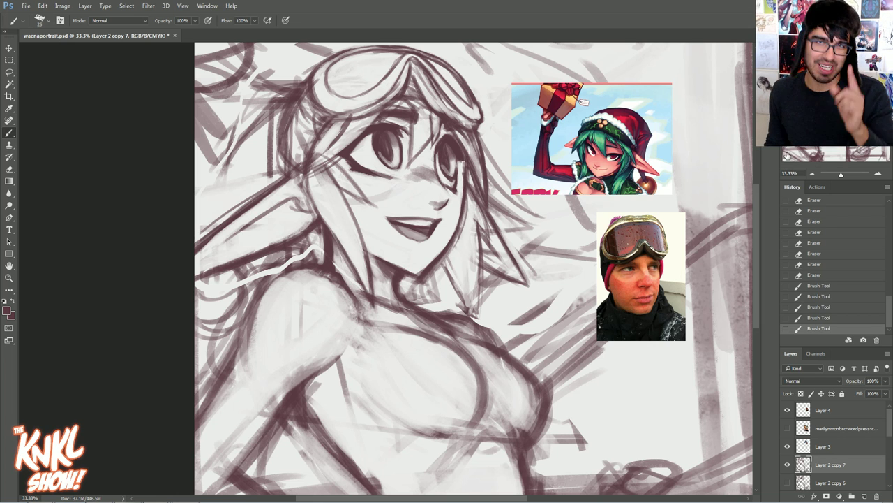
{"action": "left_click", "coordinate": [811, 173]}
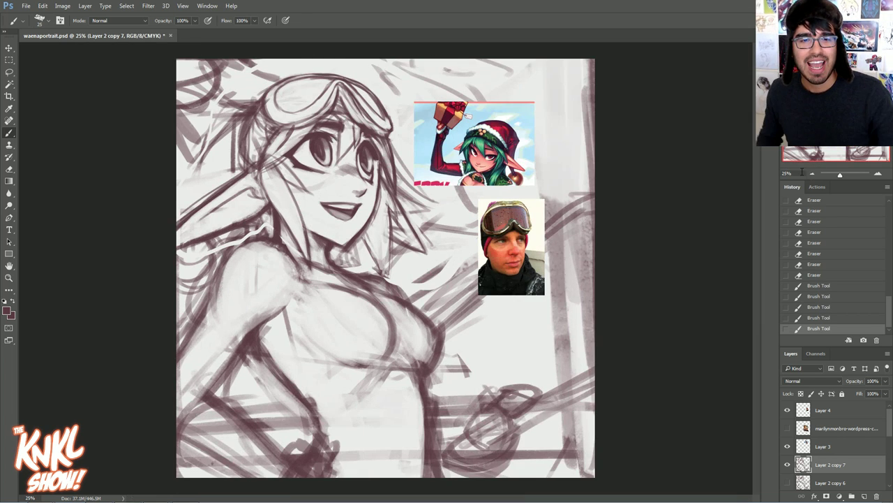